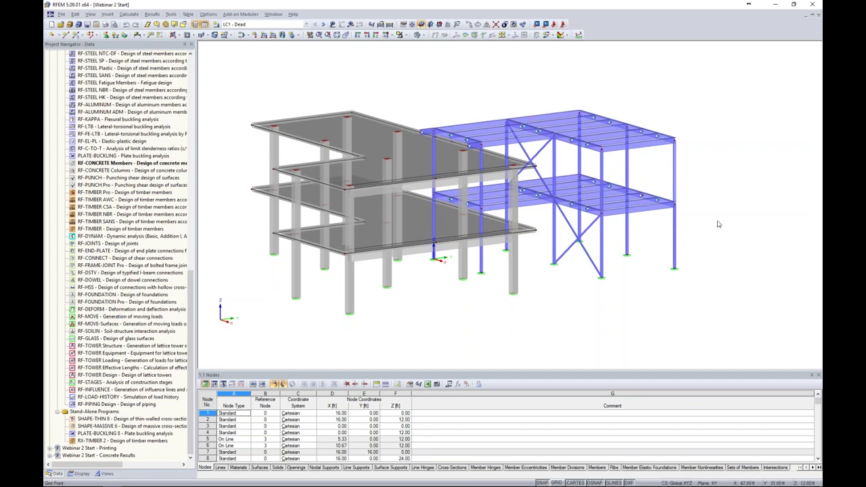
# - Display the loads of load case LC1 - Dead on the model to review them, and hide them again
pyautogui.keyDown('ctrl'); pyautogui.moveTo(721, 243); pyautogui.dragTo(711, 242, button='middle'); pyautogui.keyUp('ctrl')
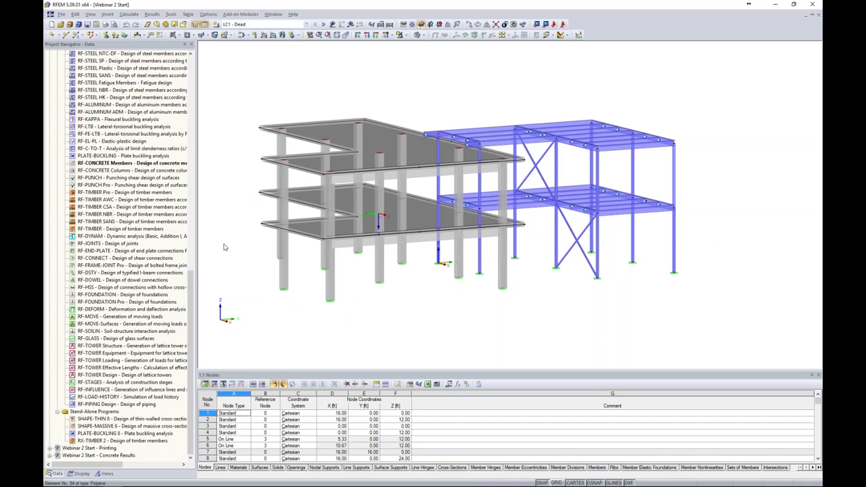
pyautogui.moveTo(192, 284); pyautogui.dragTo(203, 72)
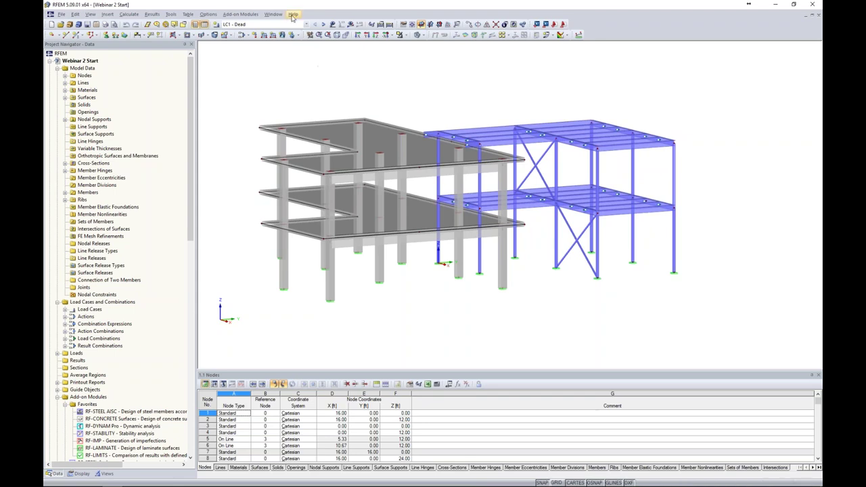
pyautogui.click(332, 24)
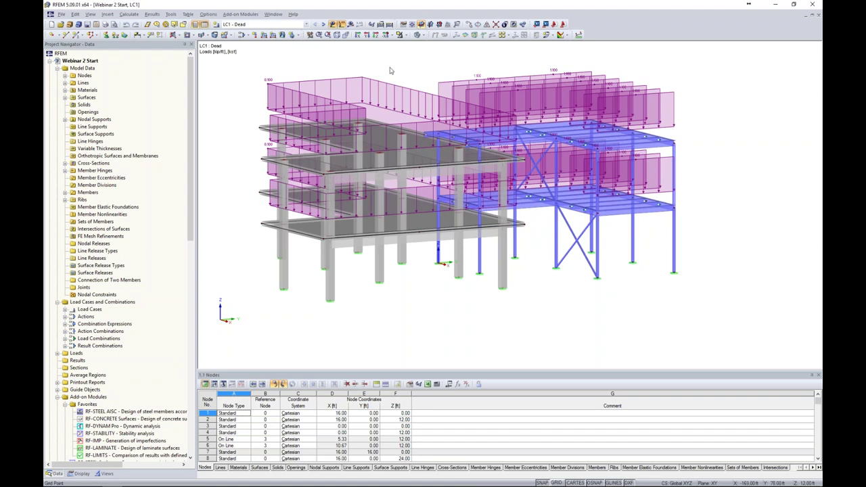
pyautogui.click(333, 24)
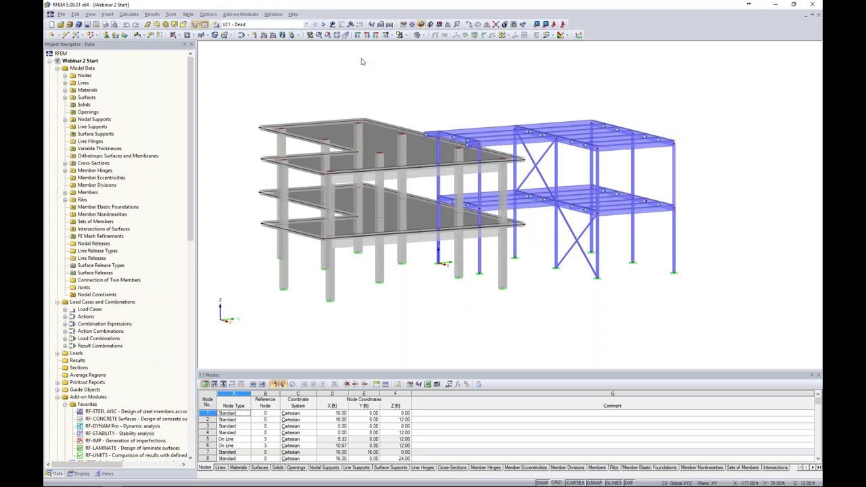
# - Run the calculation for load case LC1 - Dead and read the description of the resulting calculation error
pyautogui.click(350, 25)
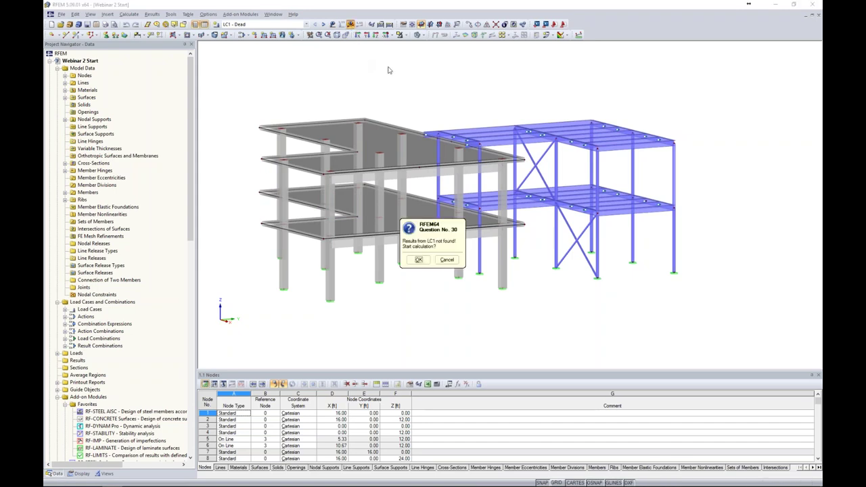
pyautogui.click(422, 261)
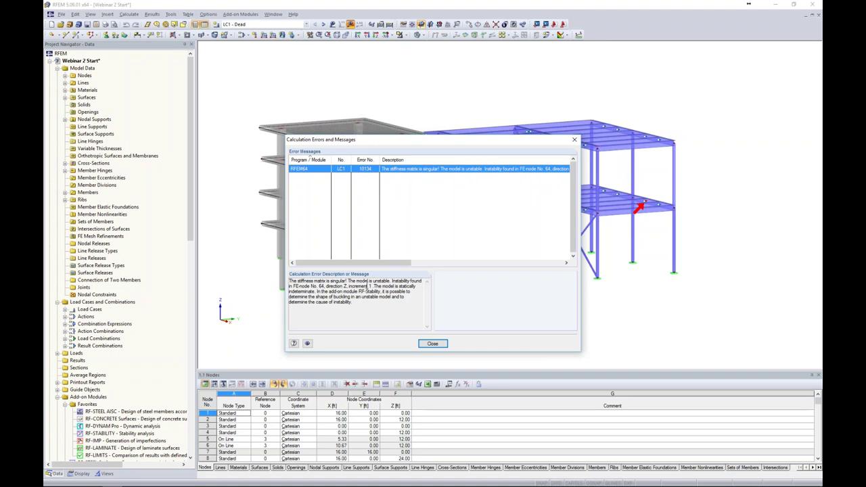
pyautogui.moveTo(391, 281); pyautogui.dragTo(347, 285)
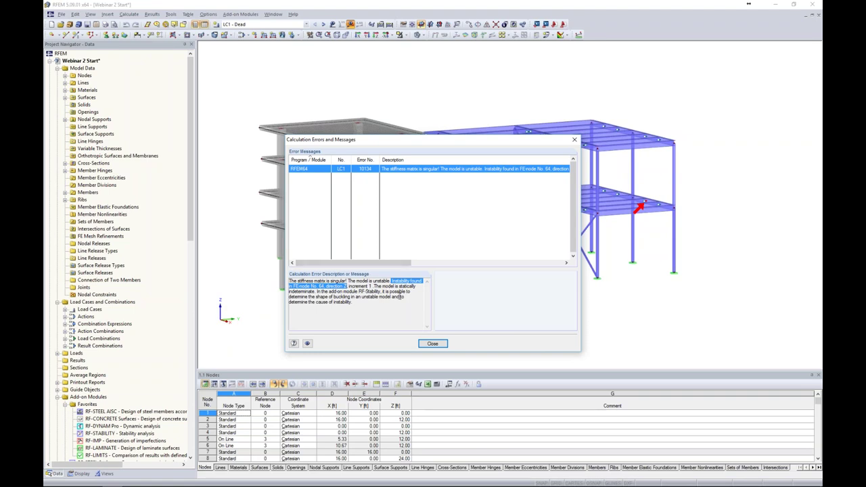
pyautogui.click(432, 343)
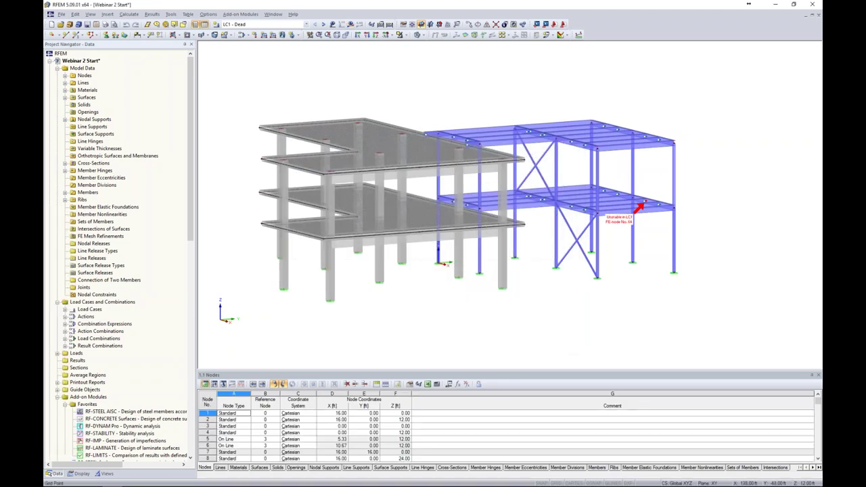
# - Examine the node flagged as unstable on the edge beam of the steel frame's lower floor
pyautogui.moveTo(501, 301); pyautogui.dragTo(430, 305, button='middle')
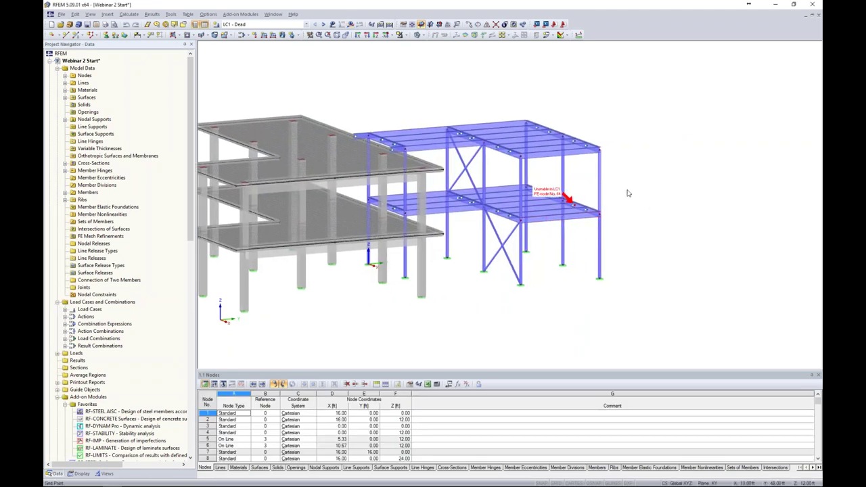
pyautogui.scroll(1, 578, 199)
pyautogui.scroll(3, 578, 200)
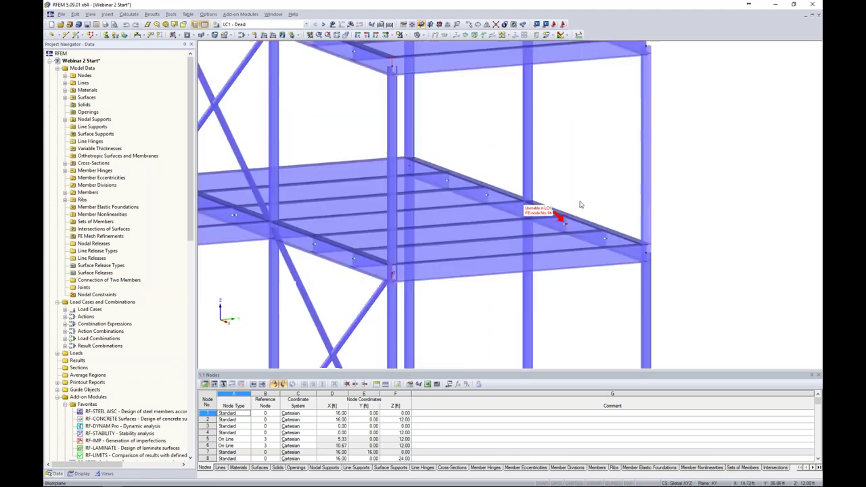
pyautogui.moveTo(582, 205); pyautogui.dragTo(592, 163, button='middle')
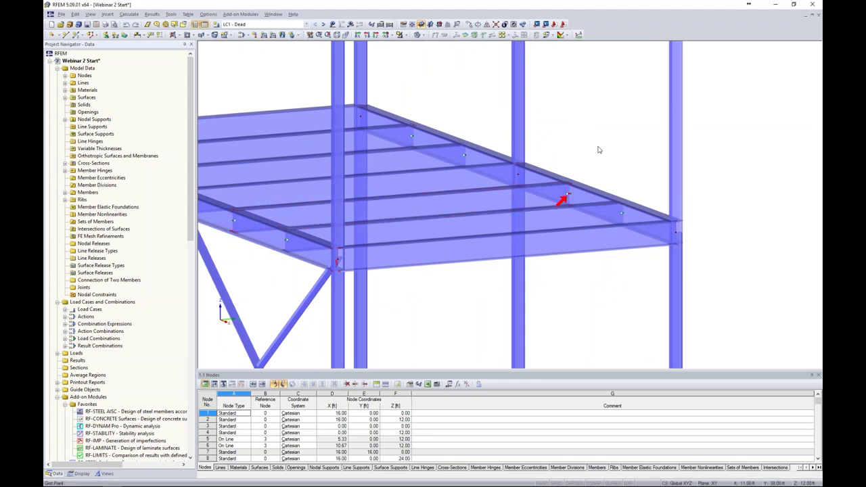
pyautogui.scroll(3, 574, 194)
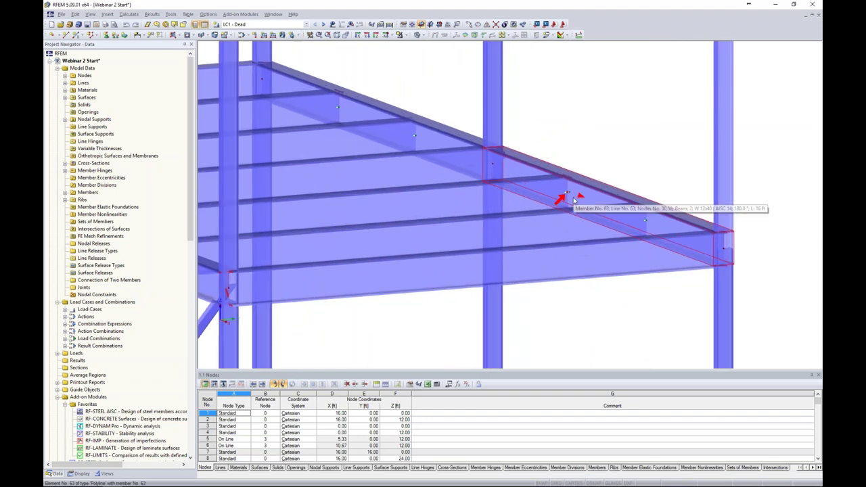
pyautogui.keyDown('ctrl'); pyautogui.moveTo(594, 201); pyautogui.dragTo(639, 146, button='middle'); pyautogui.keyUp('ctrl')
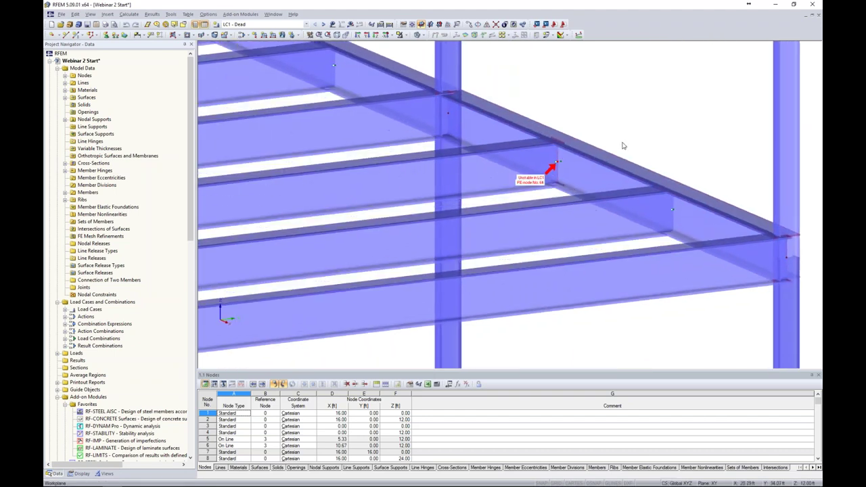
# - Switch the model to wireframe display and connect stray node 64 at the floor beam's end to the edge beam
pyautogui.click(417, 34)
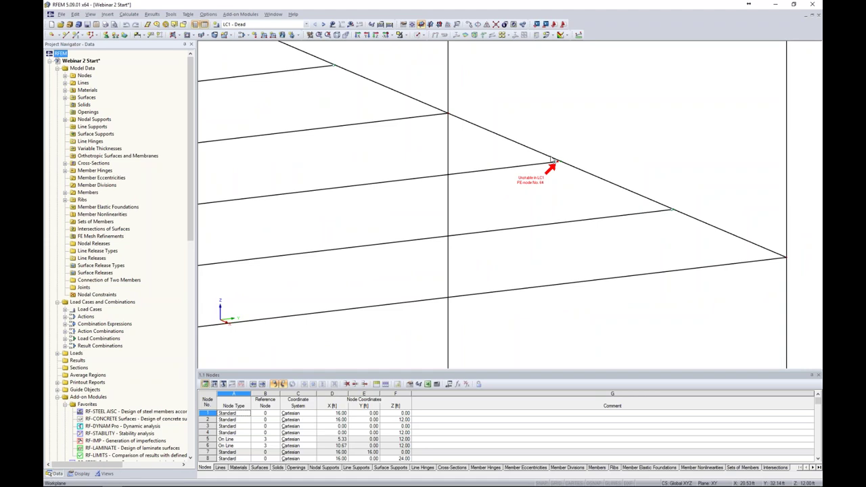
pyautogui.keyDown('ctrl'); pyautogui.moveTo(555, 164); pyautogui.dragTo(554, 168, button='middle'); pyautogui.keyUp('ctrl')
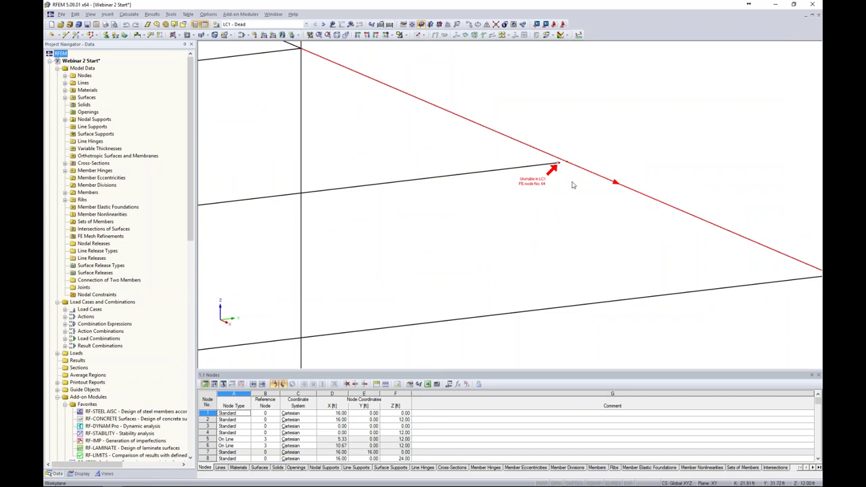
pyautogui.scroll(2, 560, 163)
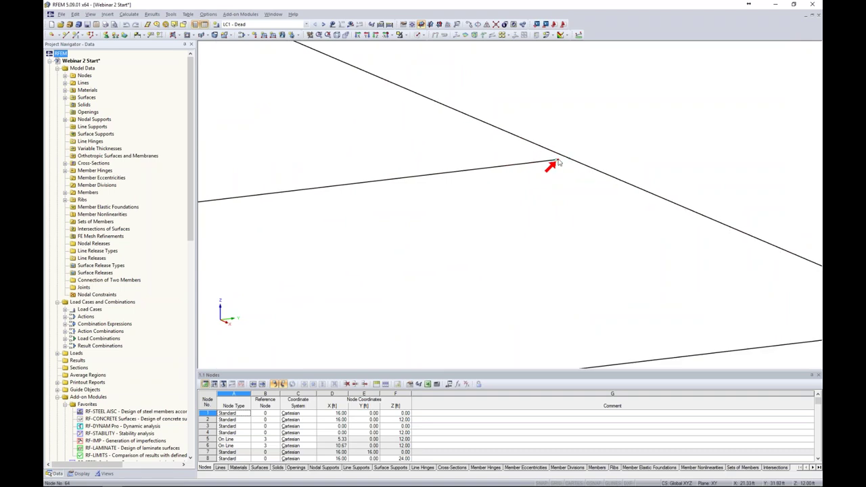
pyautogui.click(558, 163)
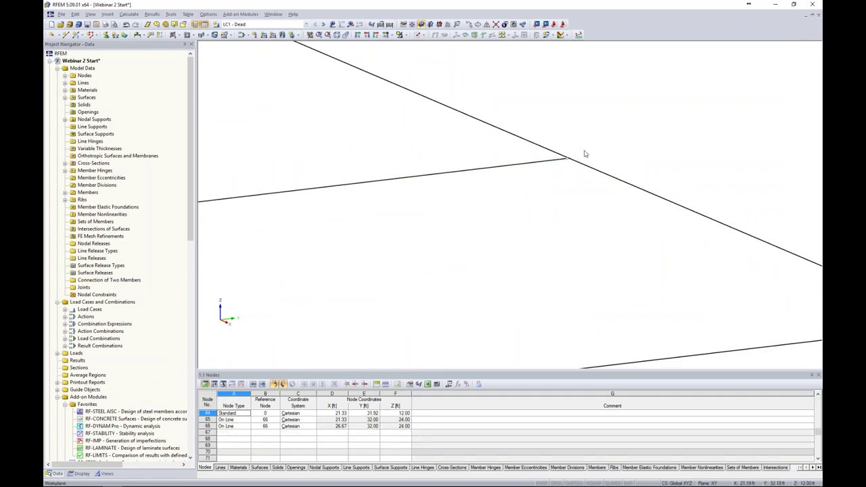
# - Rerun the calculation for load case LC1 - Dead with the whole model in view
pyautogui.scroll(-4, 585, 156)
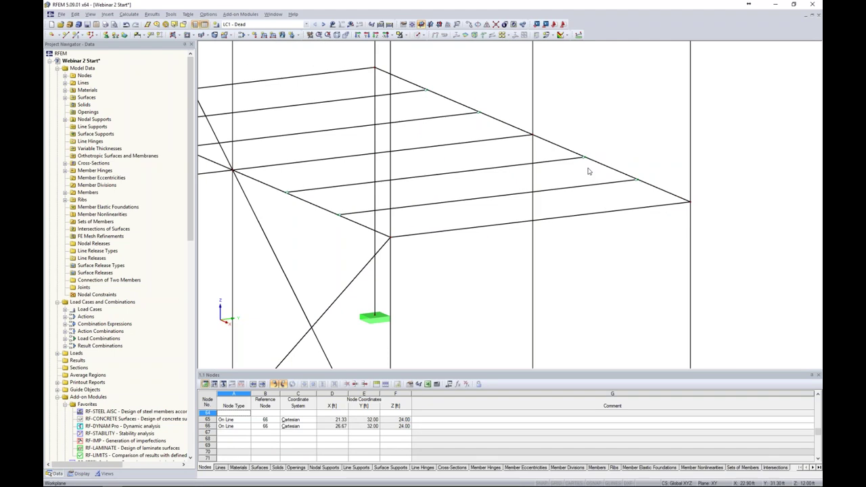
pyautogui.scroll(-3, 587, 169)
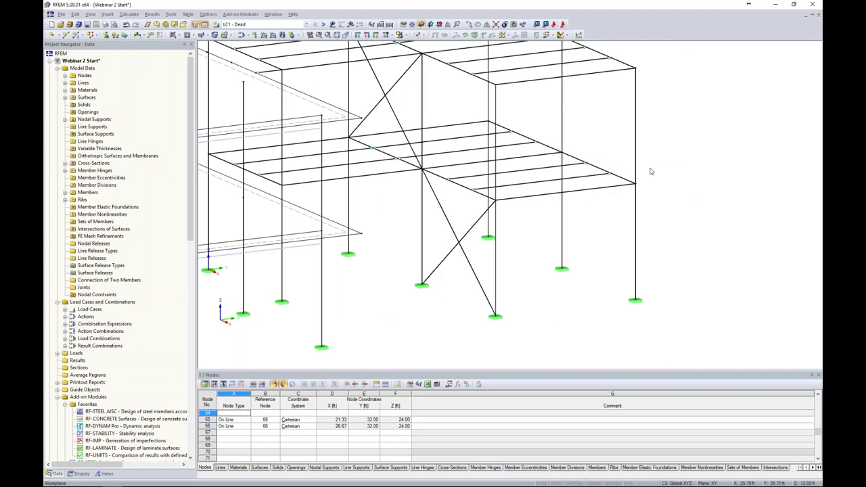
pyautogui.moveTo(670, 169); pyautogui.dragTo(706, 177, button='middle')
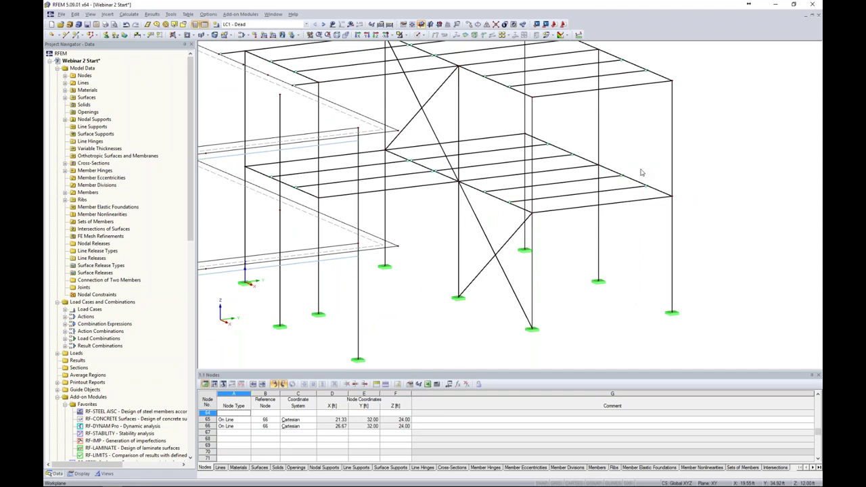
pyautogui.click(364, 35)
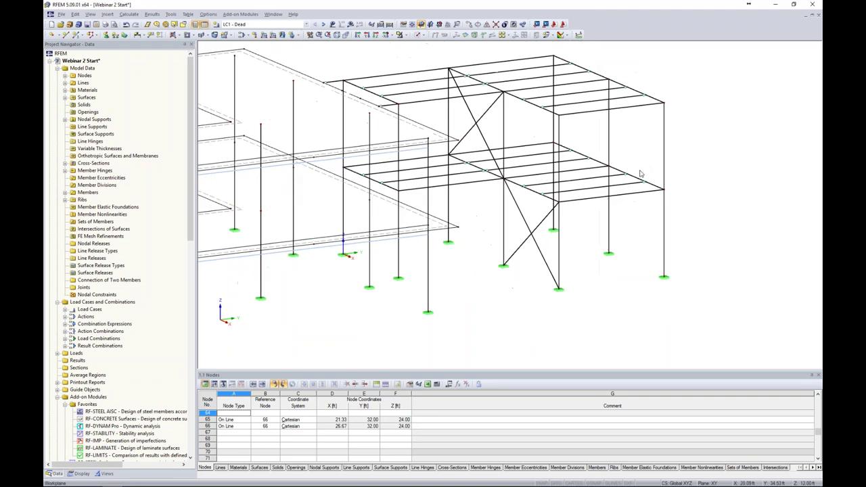
pyautogui.click(364, 35)
pyautogui.click(349, 25)
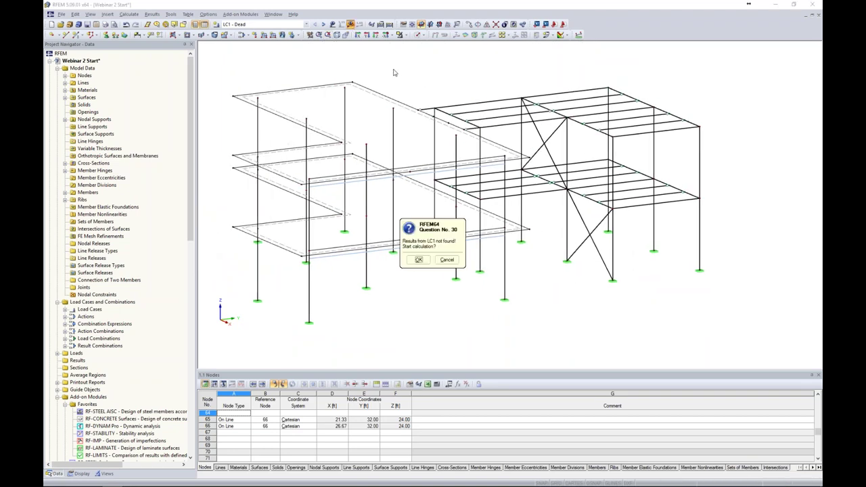
pyautogui.click(419, 260)
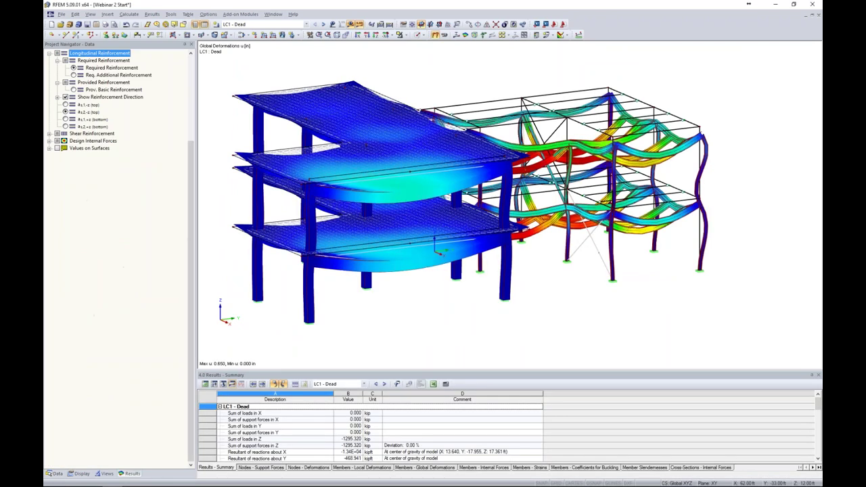
# - Reduce the deformation display factor to 21.25 for the LC1 global deformations
pyautogui.click(739, 92)
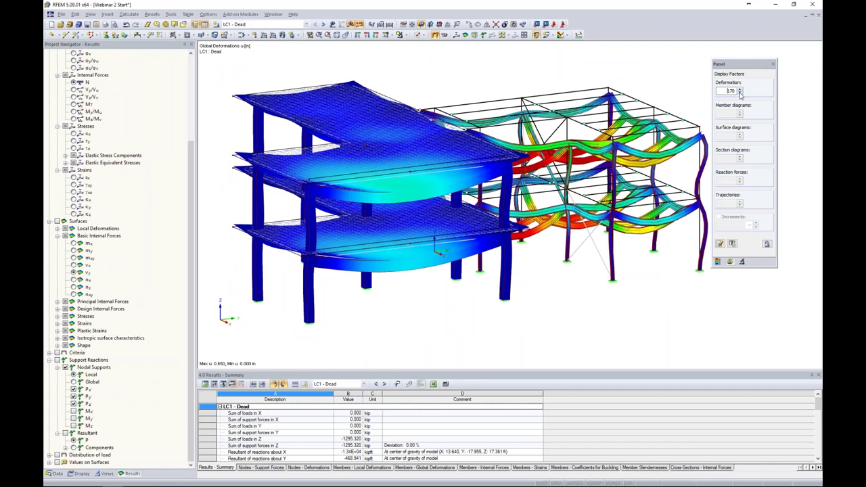
pyautogui.click(739, 93)
pyautogui.click(739, 93)
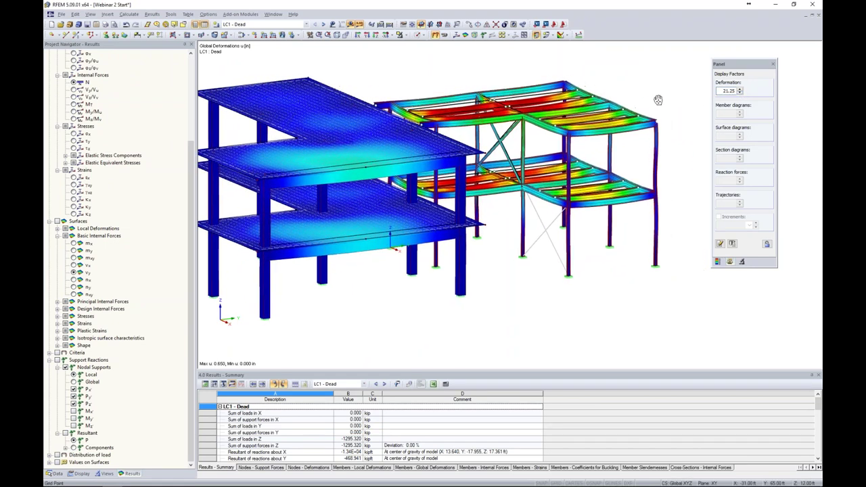
pyautogui.scroll(-1, 658, 102)
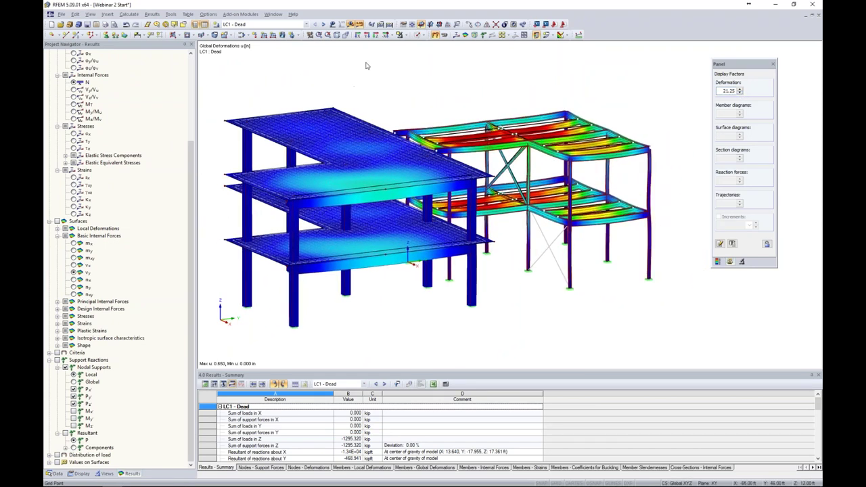
# - Switch to load combination CO1 - 1.4D and briefly display its loads on the model
pyautogui.click(305, 24)
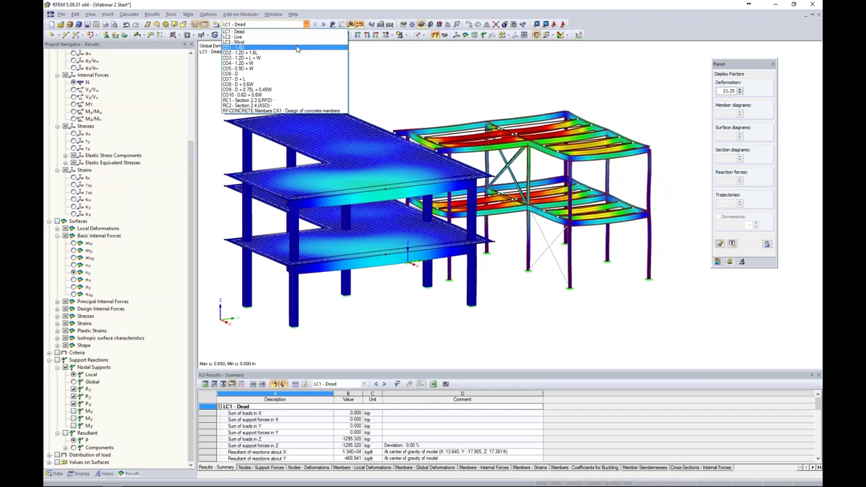
pyautogui.click(296, 48)
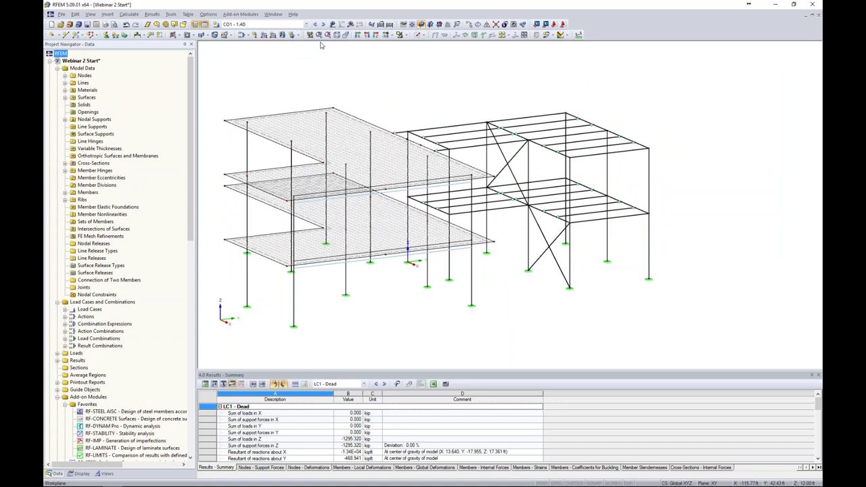
pyautogui.click(332, 25)
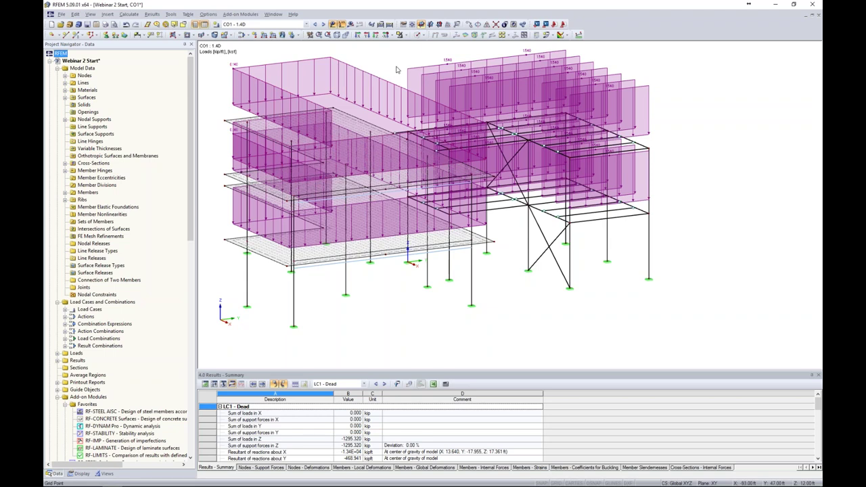
pyautogui.click(334, 25)
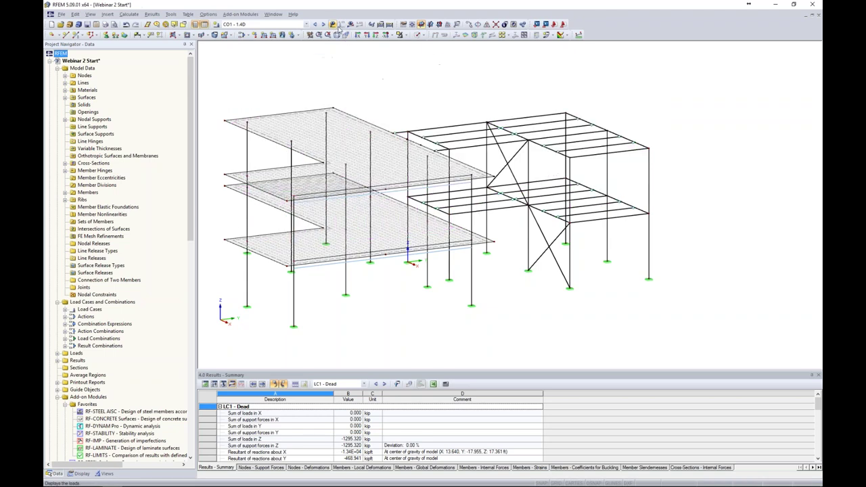
# - Switch the model to transparent solid rendering and run the calculation for load combination CO1 - 1.4D
pyautogui.click(418, 34)
pyautogui.click(447, 62)
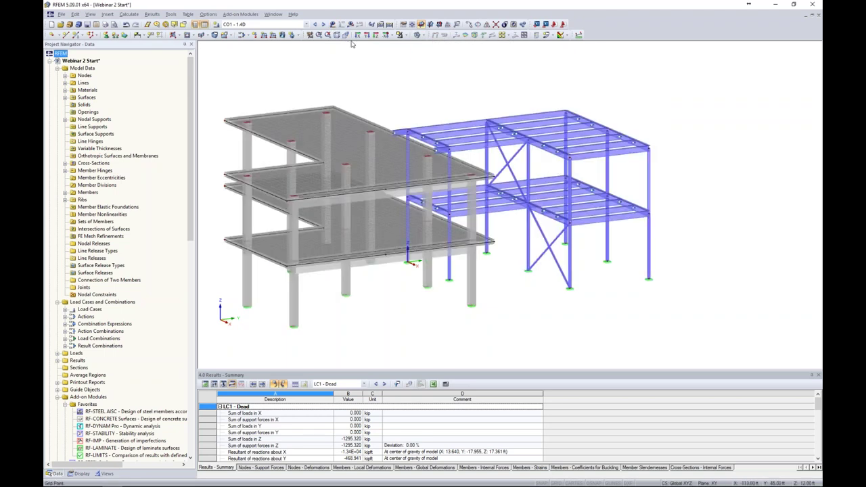
pyautogui.click(350, 24)
pyautogui.click(418, 259)
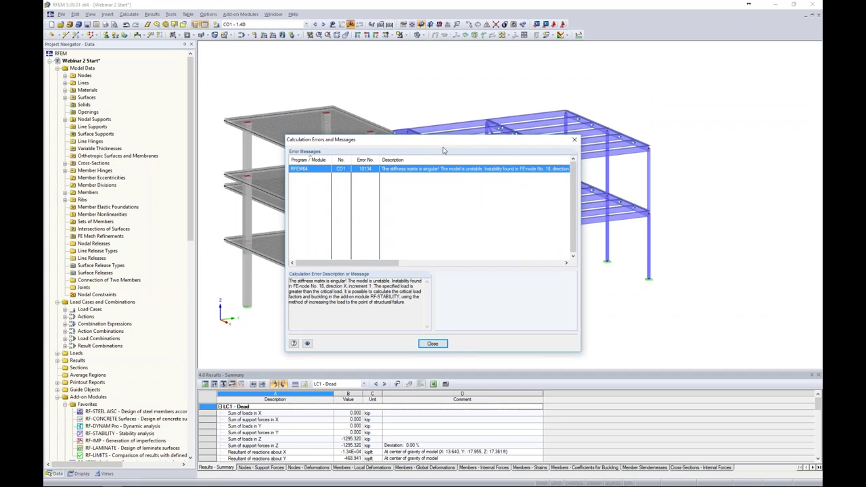
# - Read the CO1 calculation error description and examine the flagged unstable node at the steel frame's brace connection
pyautogui.moveTo(443, 141); pyautogui.dragTo(448, 151)
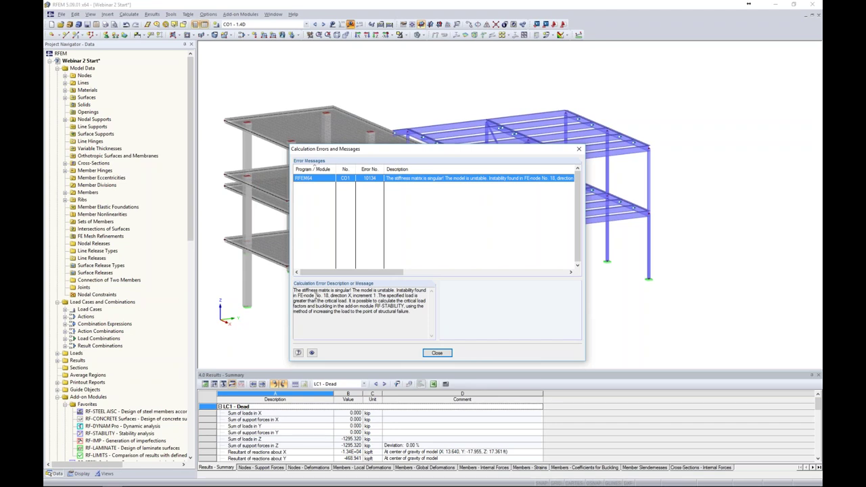
pyautogui.moveTo(308, 296); pyautogui.dragTo(353, 296)
pyautogui.moveTo(444, 154); pyautogui.dragTo(679, 120)
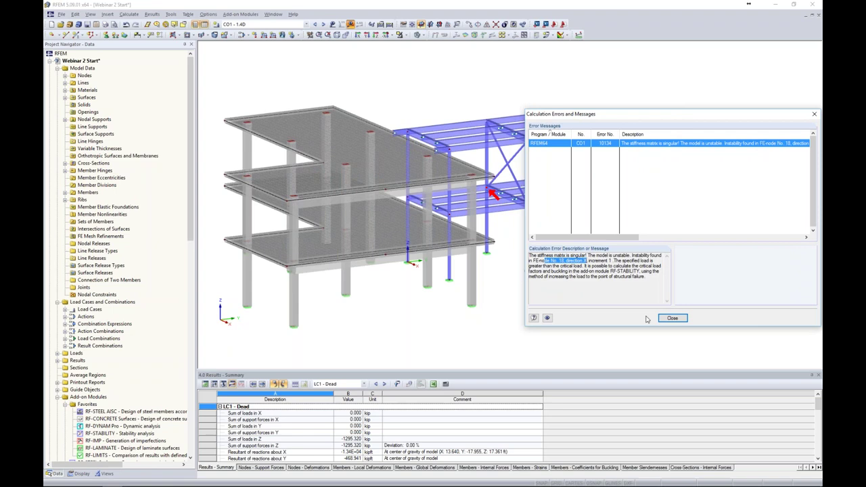
pyautogui.click(672, 318)
pyautogui.keyDown('ctrl'); pyautogui.moveTo(542, 309); pyautogui.dragTo(508, 307, button='middle'); pyautogui.keyUp('ctrl')
pyautogui.scroll(8, 502, 213)
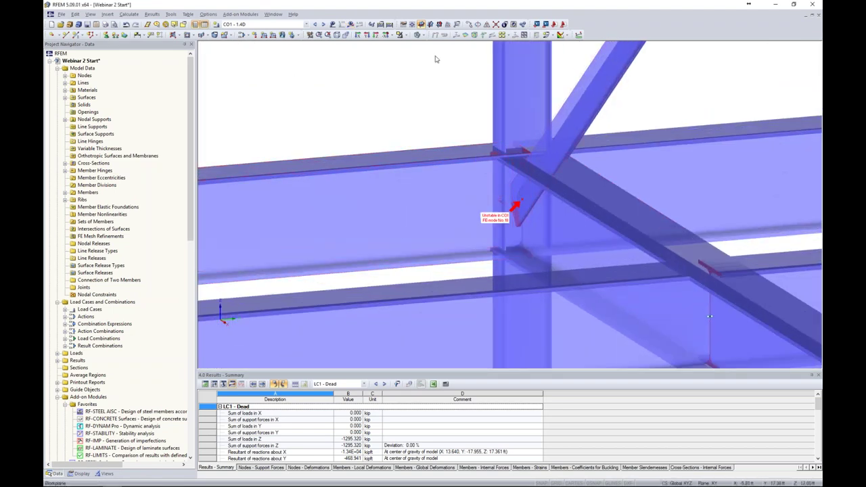
# - Inspect the flagged unstable node in wireframe display and restore the solid transparent view of the whole model
pyautogui.click(421, 35)
pyautogui.click(453, 41)
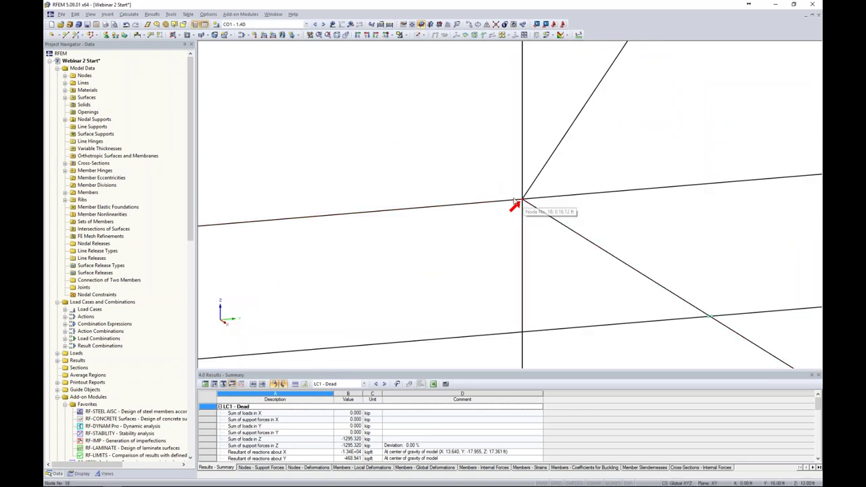
pyautogui.click(424, 37)
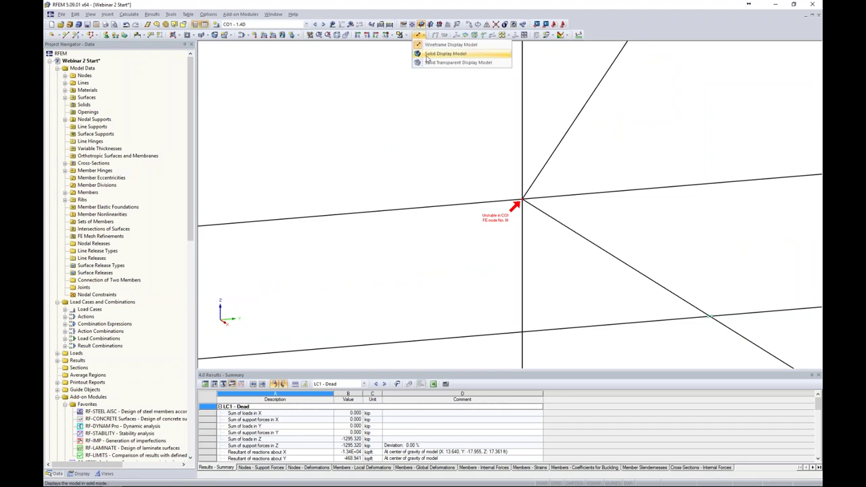
pyautogui.click(428, 66)
pyautogui.scroll(-2, 438, 138)
pyautogui.scroll(-5, 439, 138)
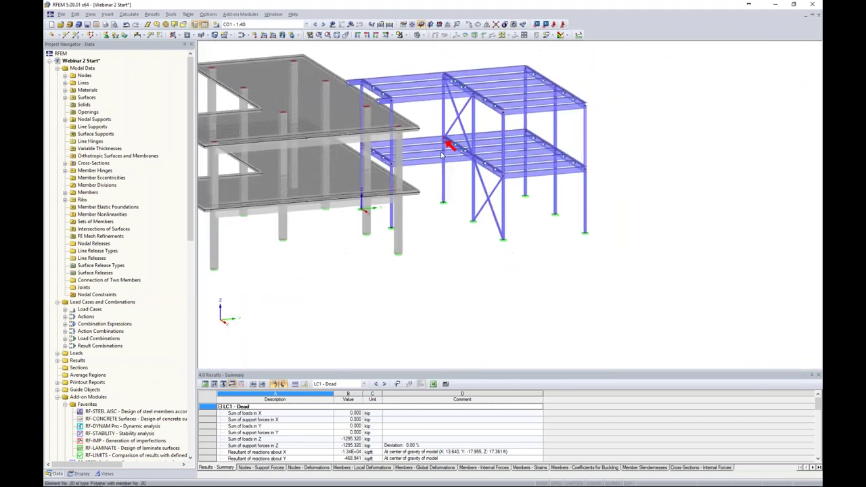
pyautogui.keyDown('ctrl'); pyautogui.moveTo(453, 196); pyautogui.dragTo(483, 230, button='middle'); pyautogui.keyUp('ctrl')
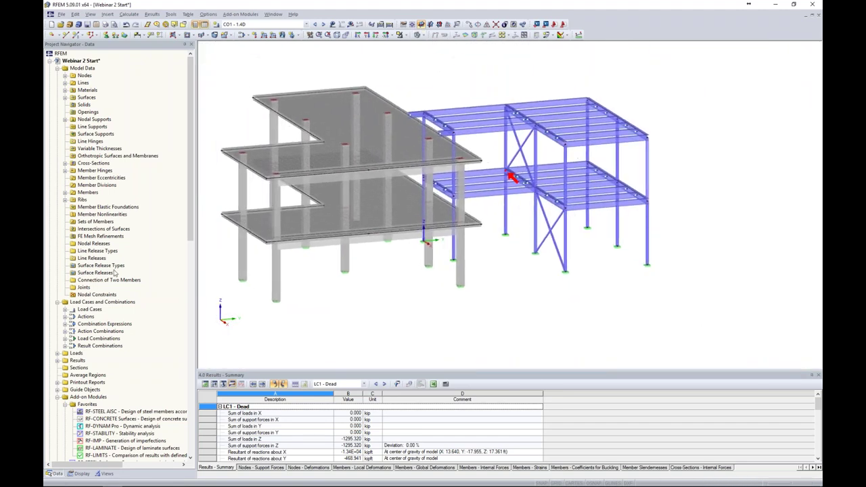
# - Open the RF-STABILITY stability analysis module and use LC1 - Dead as the load case for importing axial forces
pyautogui.scroll(-2, 125, 276)
pyautogui.scroll(-3, 125, 276)
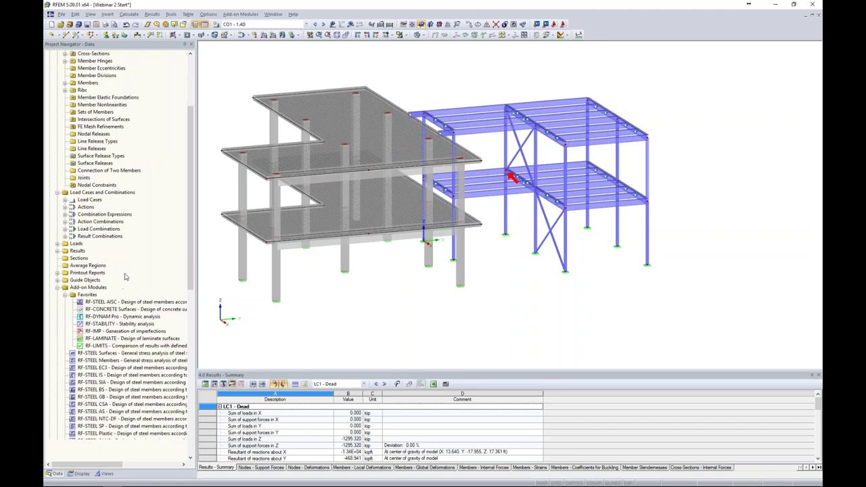
pyautogui.scroll(-3, 111, 338)
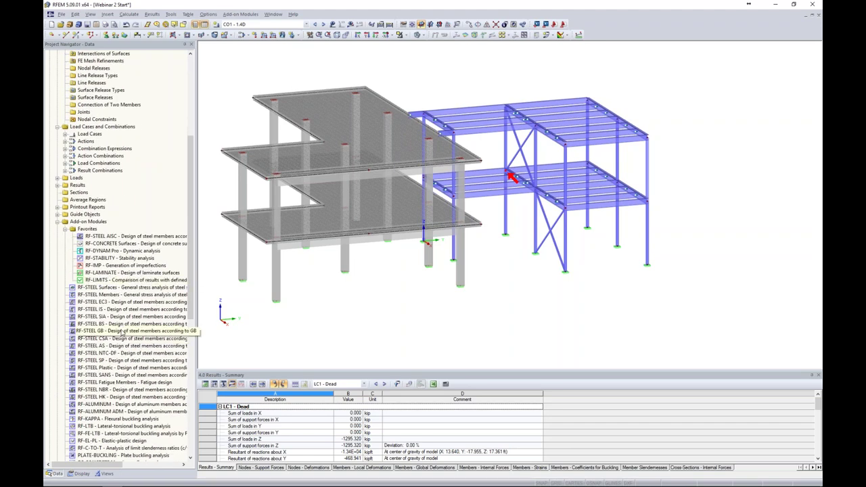
pyautogui.doubleClick(113, 259)
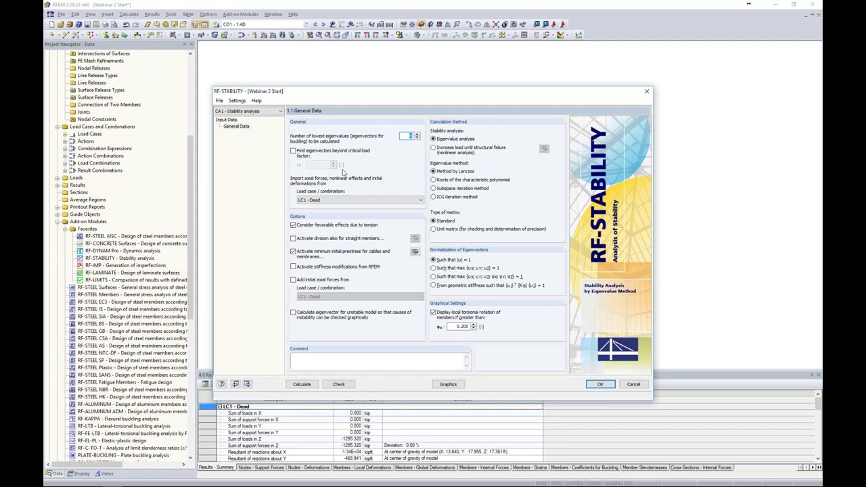
pyautogui.click(328, 201)
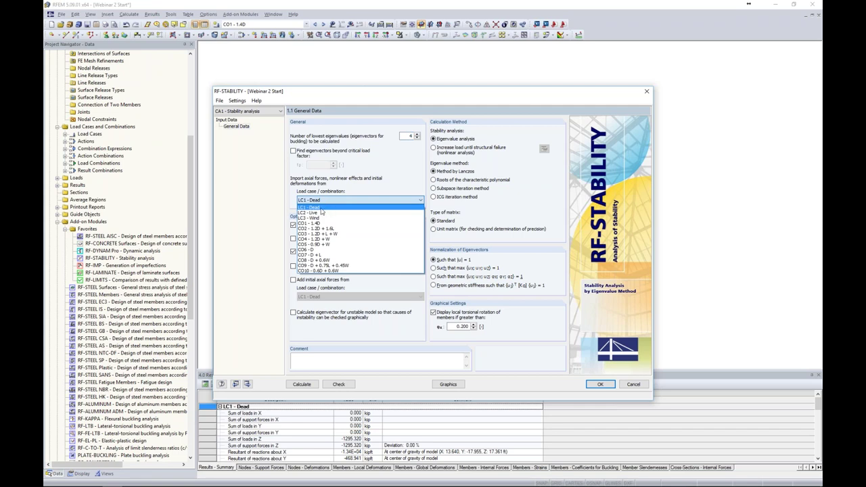
pyautogui.click(322, 208)
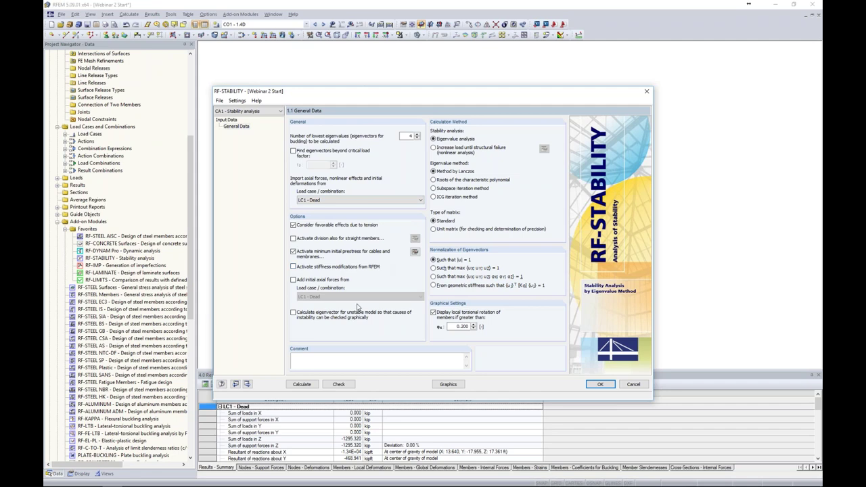
# - Run the stability calculation with the option to calculate the eigenvector for an unstable model left off
pyautogui.click(304, 315)
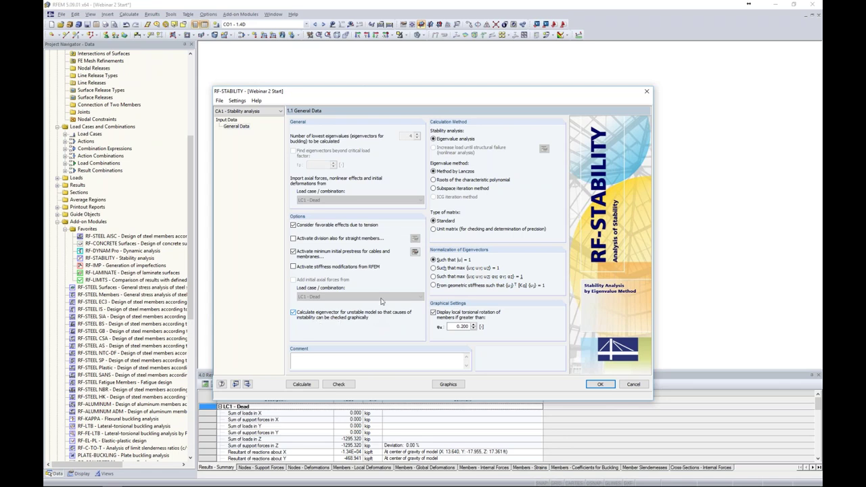
pyautogui.click(293, 313)
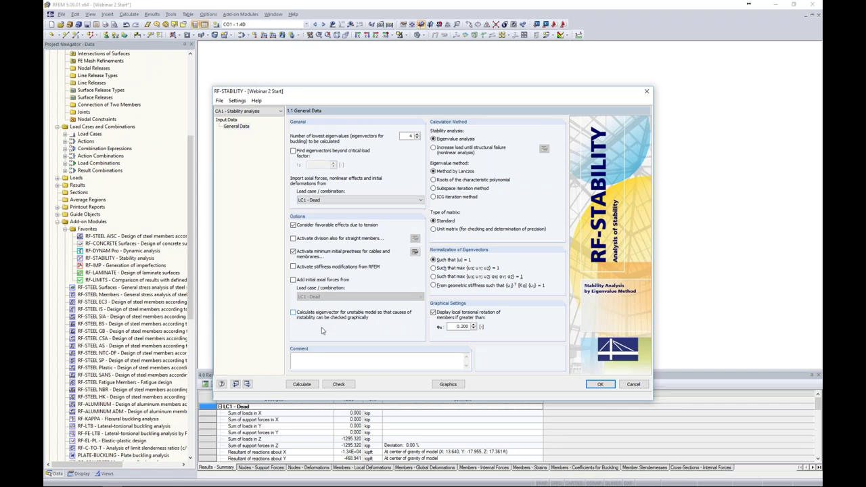
pyautogui.click(310, 385)
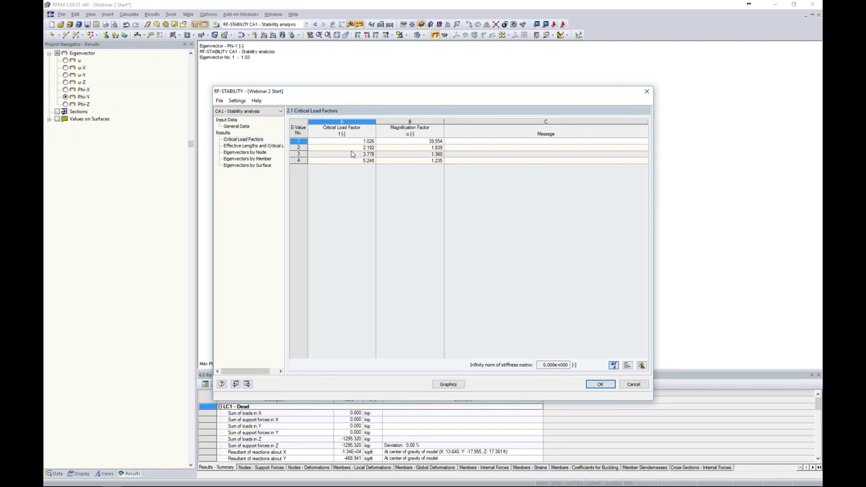
# - Review the critical load factors of the first two eigenvalues and examine the buckling shape of eigenvector 1 on the model
pyautogui.click(333, 148)
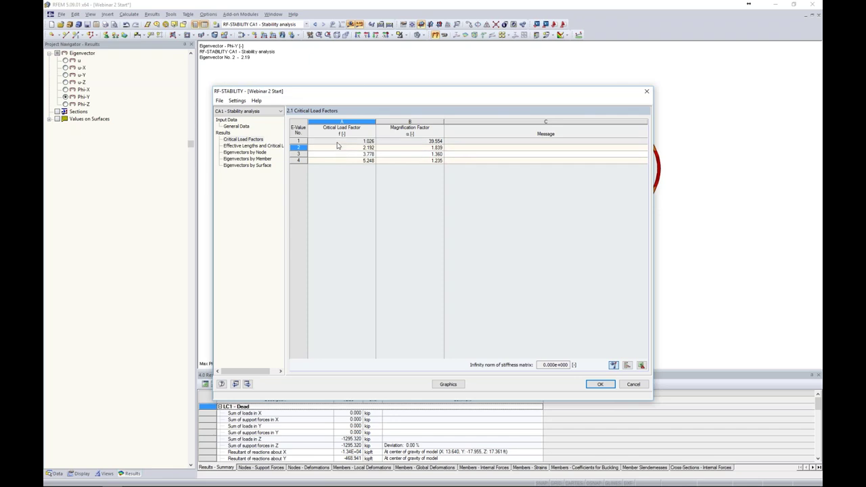
pyautogui.press('Up')
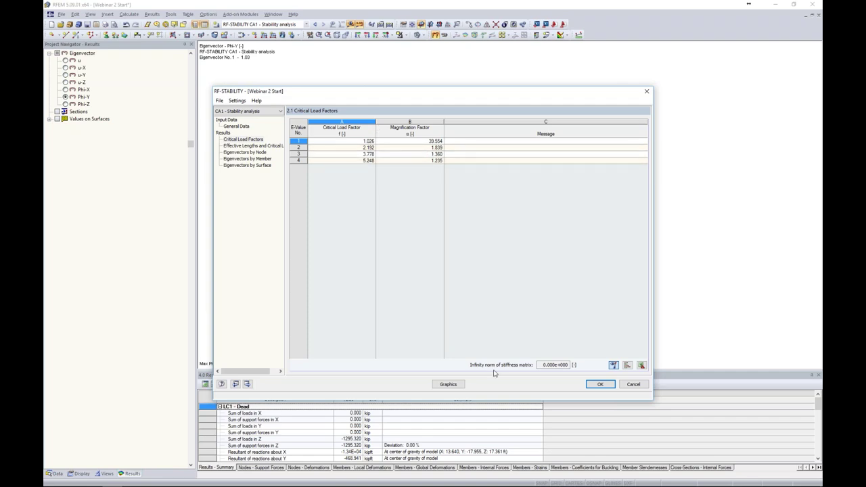
pyautogui.click(448, 384)
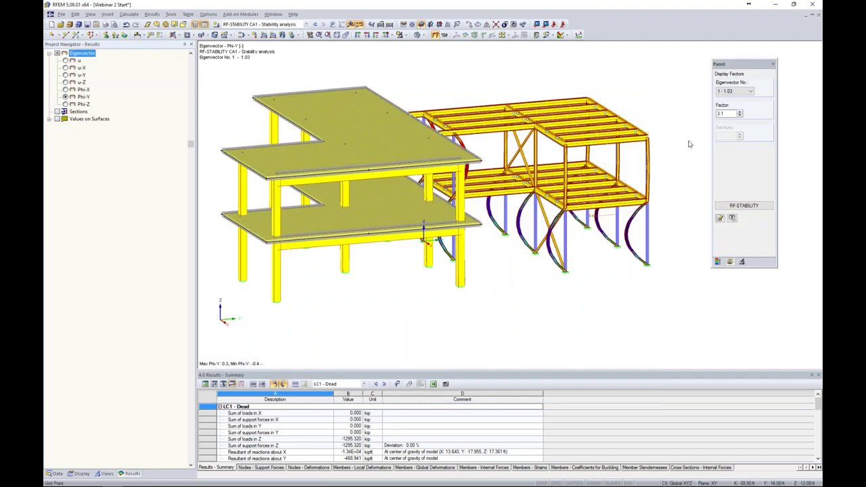
pyautogui.click(750, 91)
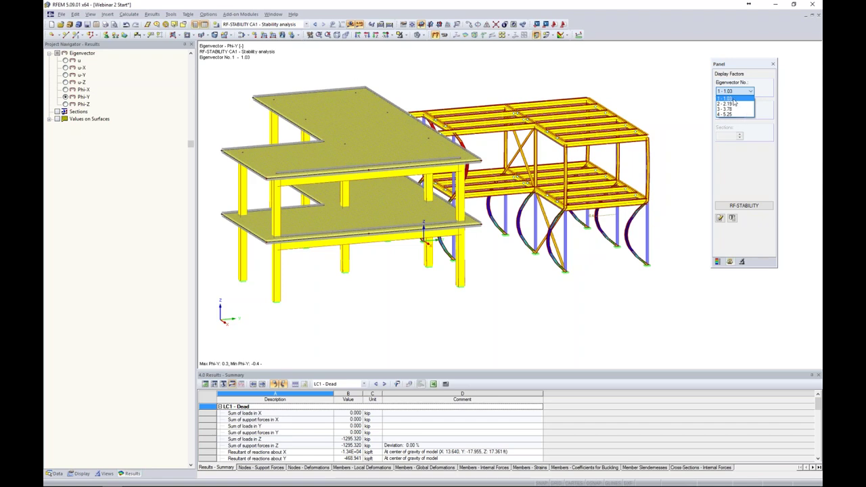
pyautogui.click(735, 102)
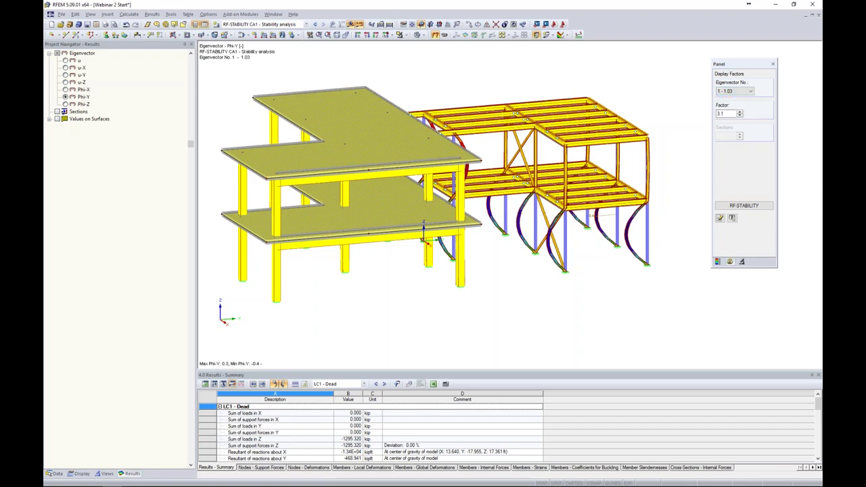
pyautogui.moveTo(678, 173); pyautogui.dragTo(626, 169, button='middle')
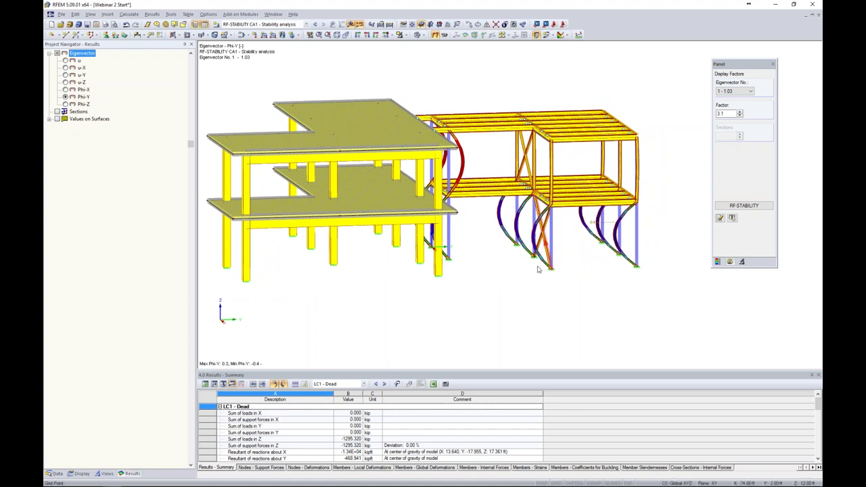
# - Compare the buckling shapes of eigenvectors 2 and 3 on the steel columns and return to eigenvector 1
pyautogui.click(733, 92)
pyautogui.click(726, 103)
pyautogui.click(734, 91)
pyautogui.click(730, 109)
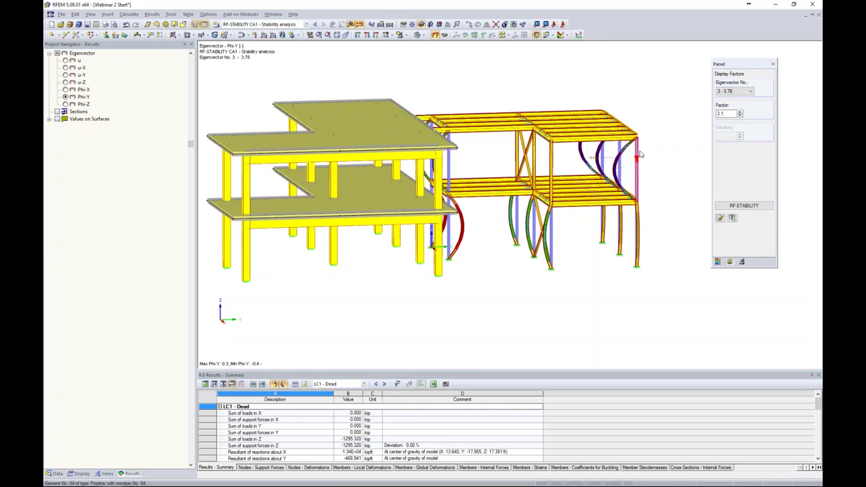
pyautogui.click(736, 90)
pyautogui.click(742, 98)
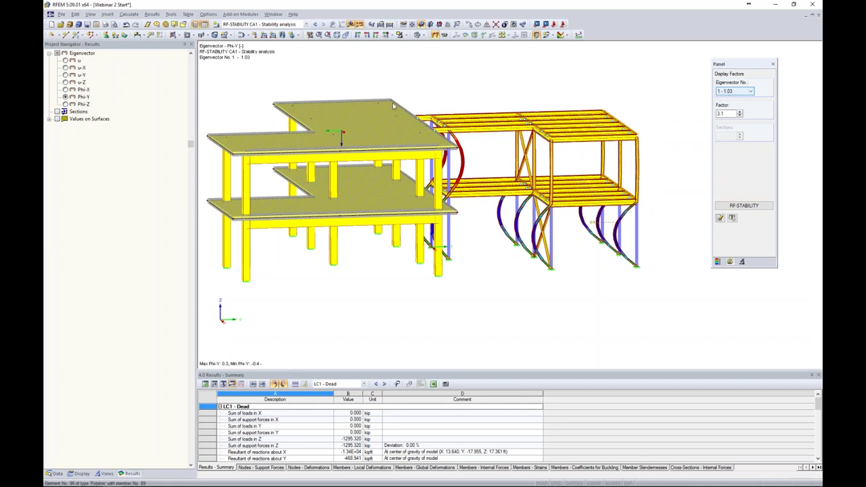
pyautogui.click(306, 24)
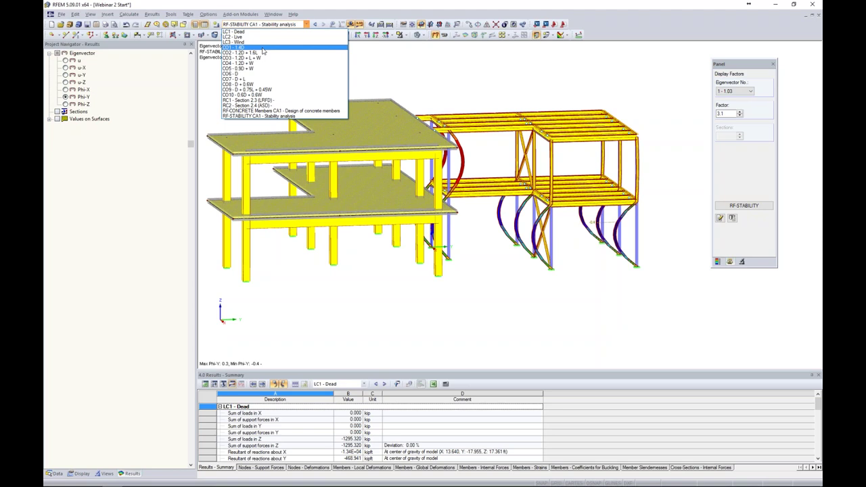
pyautogui.click(467, 77)
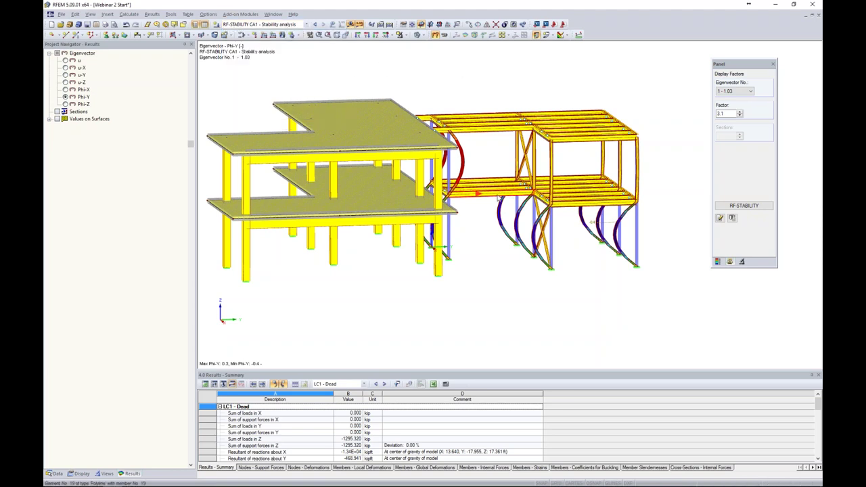
# - Expand the list of cross-sections in the model data and hide the stability results on the model
pyautogui.click(54, 472)
pyautogui.scroll(7, 146, 235)
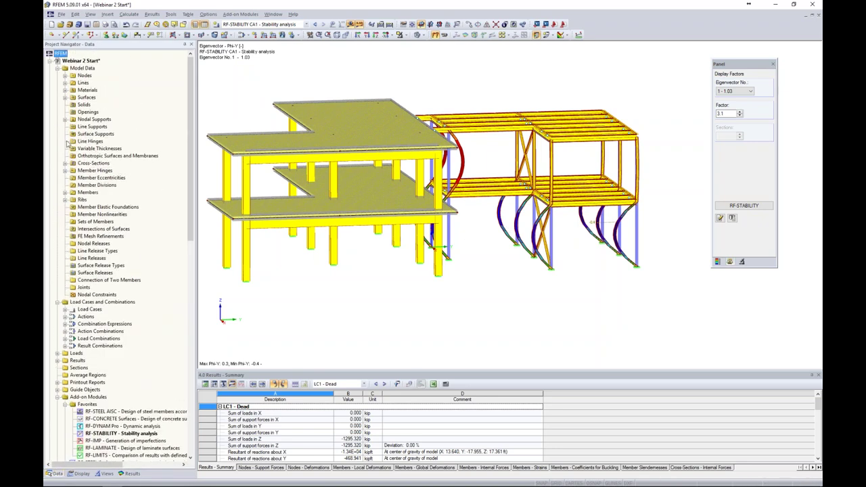
pyautogui.click(65, 163)
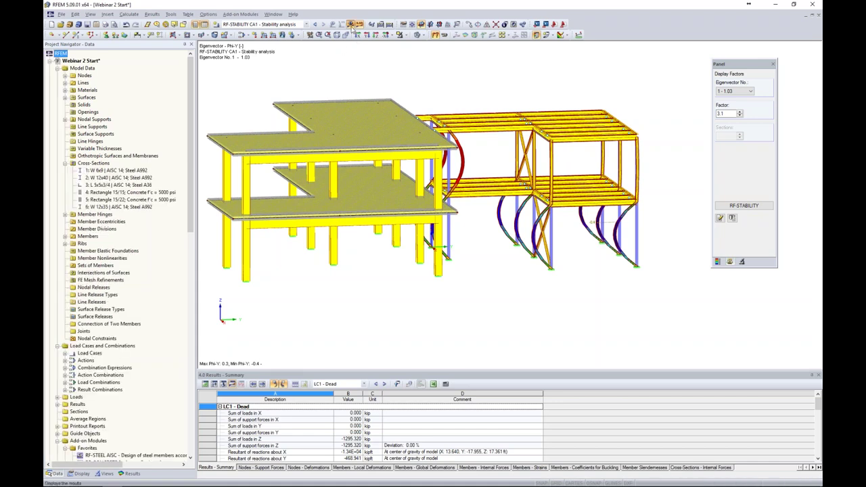
pyautogui.click(350, 25)
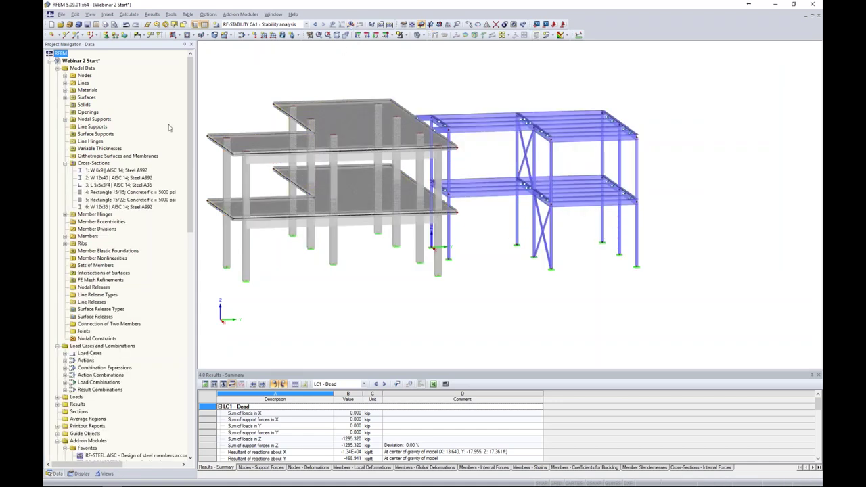
# - Change the steel columns' cross-section No. 1 to W 10x49 from the full AISC 14 rolled I-section list, accepting deletion of all results
pyautogui.click(124, 171)
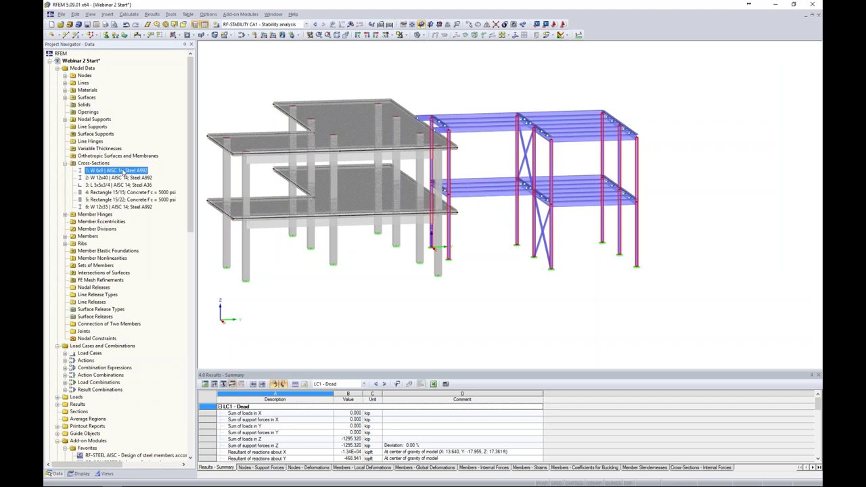
pyautogui.rightClick(124, 175)
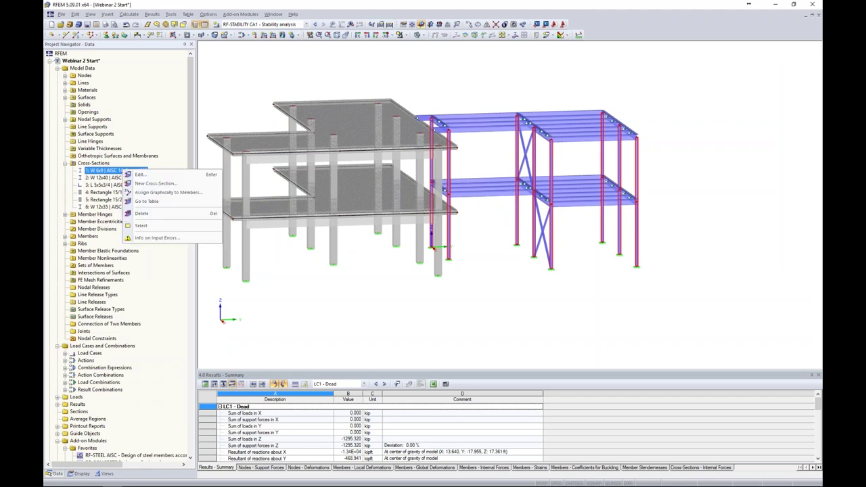
pyautogui.click(137, 176)
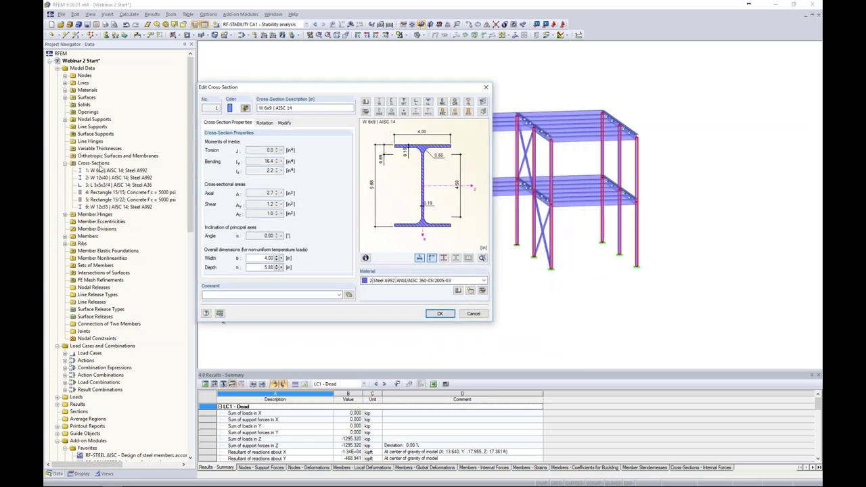
pyautogui.click(365, 110)
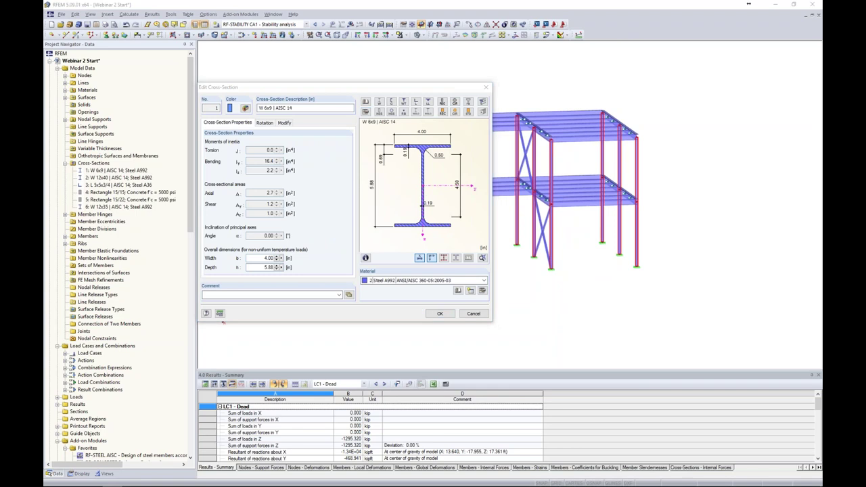
pyautogui.click(152, 303)
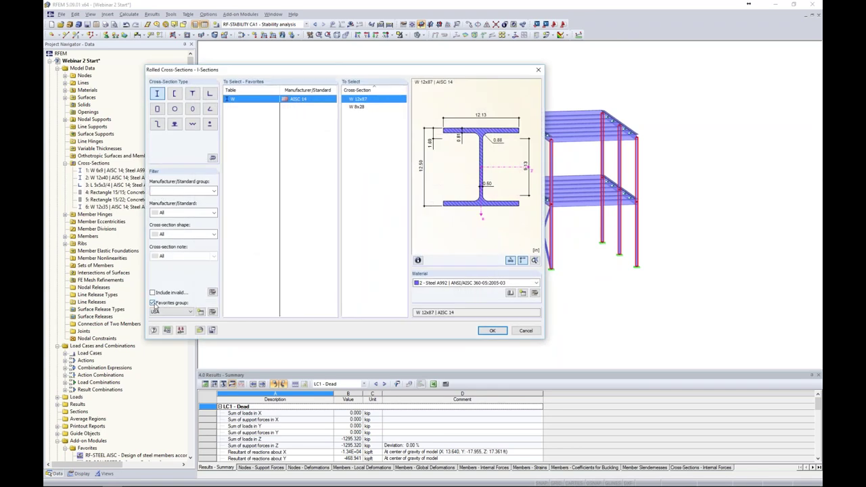
pyautogui.click(153, 304)
pyautogui.moveTo(403, 263); pyautogui.dragTo(403, 285)
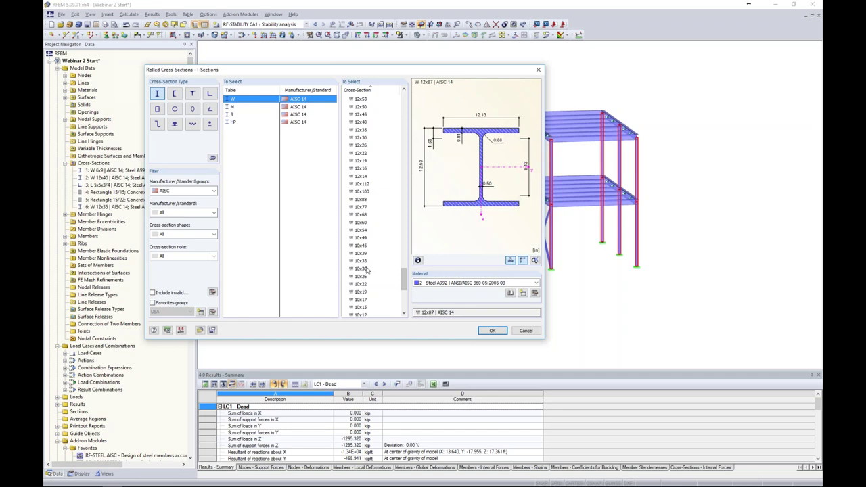
pyautogui.click(363, 239)
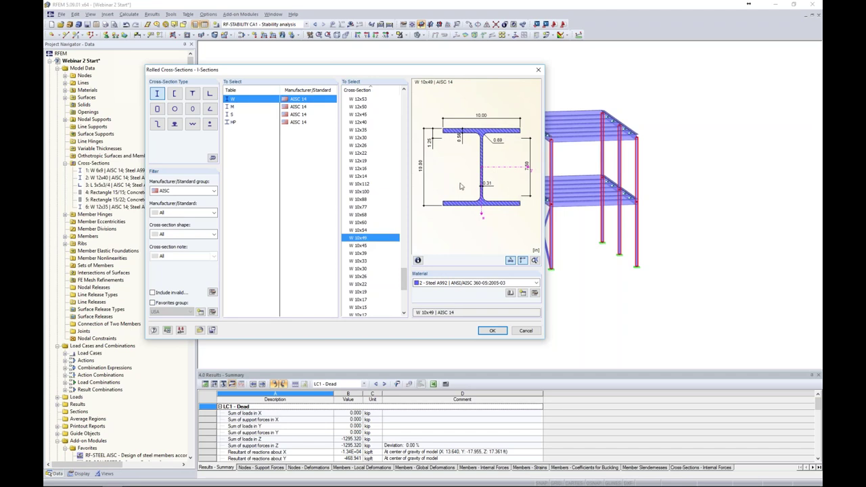
pyautogui.click(492, 330)
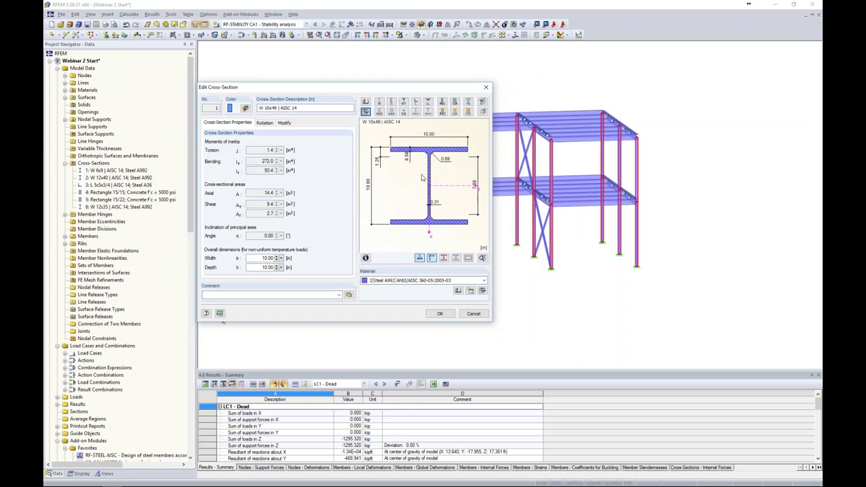
pyautogui.click(440, 314)
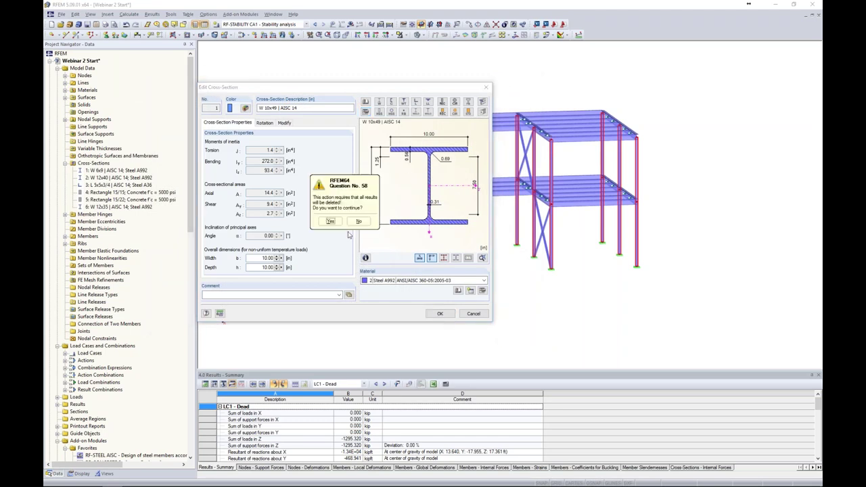
pyautogui.click(330, 221)
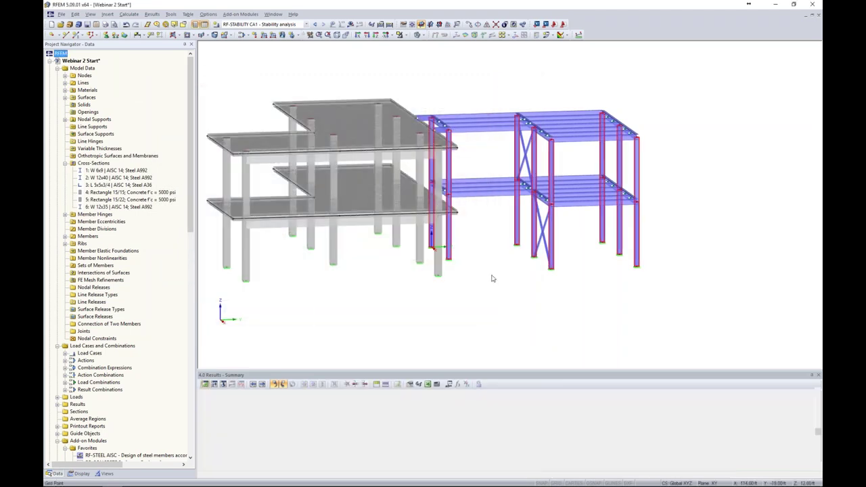
# - Calculate load combination CO1 - 1.4D by displaying its results, and hide the deformations on the model again
pyautogui.click(306, 25)
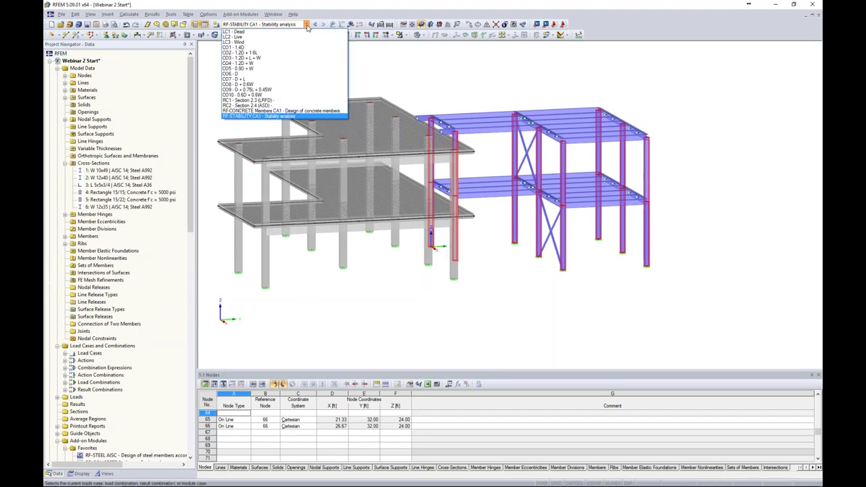
pyautogui.click(338, 46)
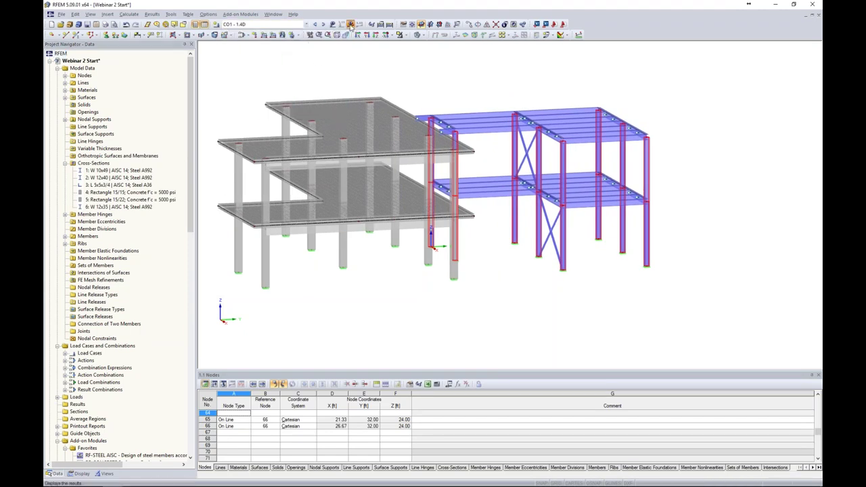
pyautogui.click(350, 24)
pyautogui.click(413, 263)
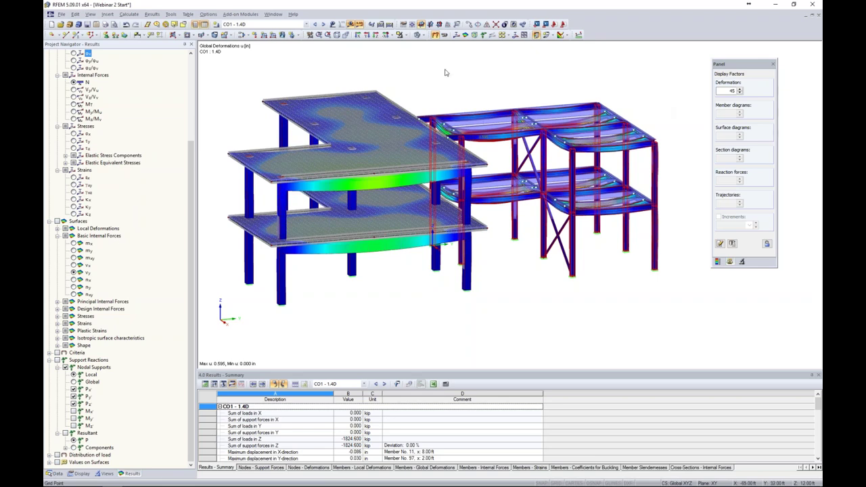
pyautogui.click(355, 25)
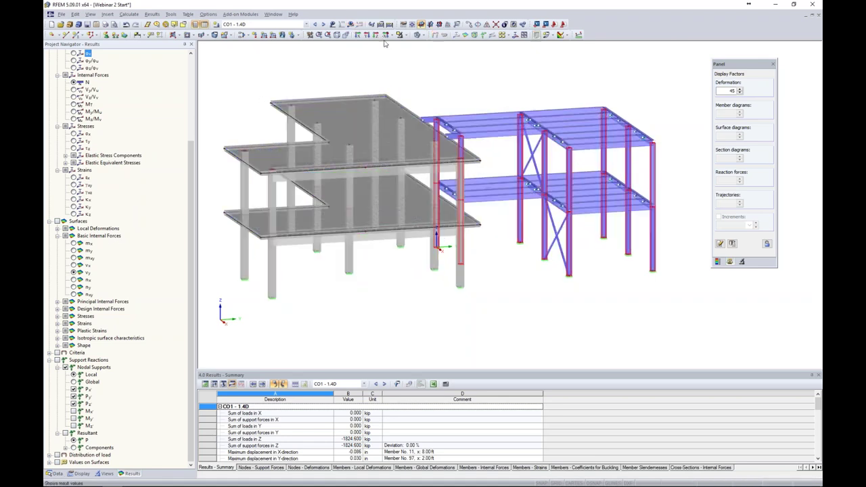
# - Select the upper concrete slab with its edge beam in a side view and isolate it using Visibility by Selected Objects
pyautogui.click(412, 24)
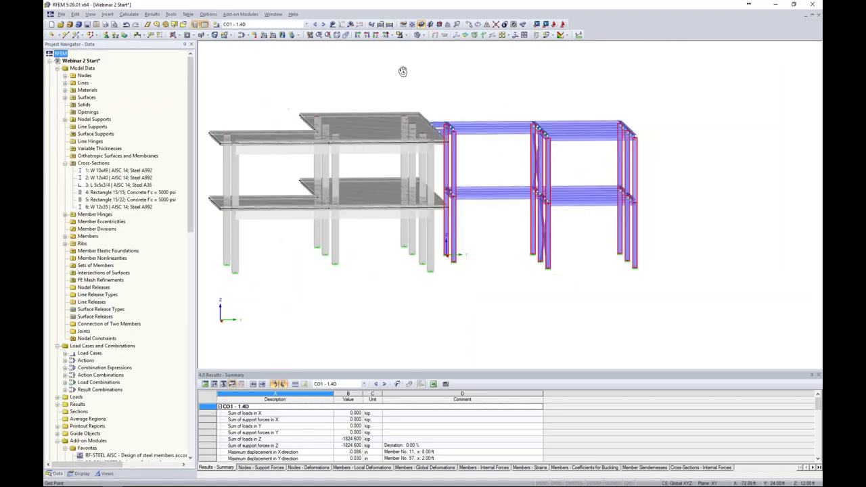
pyautogui.moveTo(399, 67); pyautogui.dragTo(463, 103)
pyautogui.moveTo(250, 103); pyautogui.dragTo(499, 166)
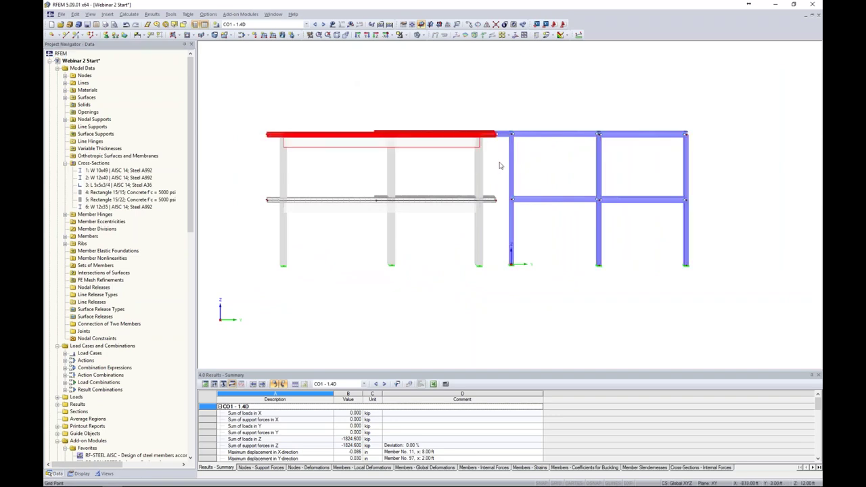
pyautogui.keyDown('ctrl'); pyautogui.moveTo(431, 247); pyautogui.dragTo(556, 292, button='middle'); pyautogui.keyUp('ctrl')
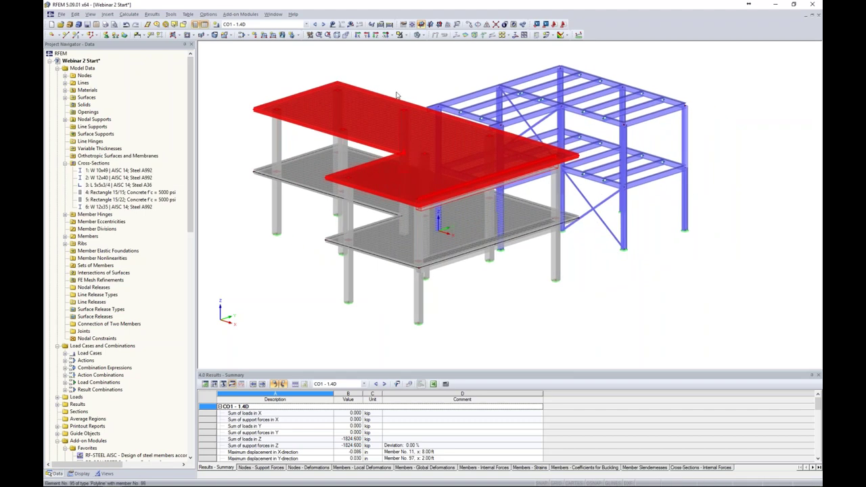
pyautogui.click(405, 35)
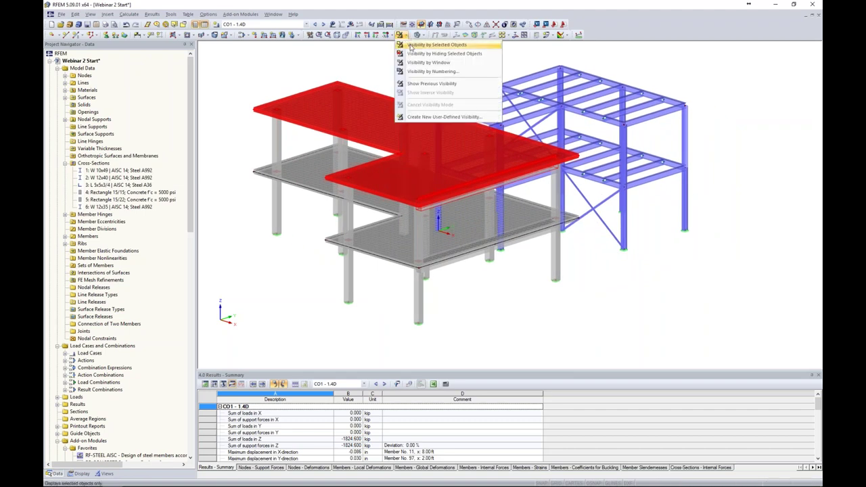
pyautogui.click(410, 45)
pyautogui.click(518, 110)
pyautogui.moveTo(546, 81); pyautogui.dragTo(573, 131, button='middle')
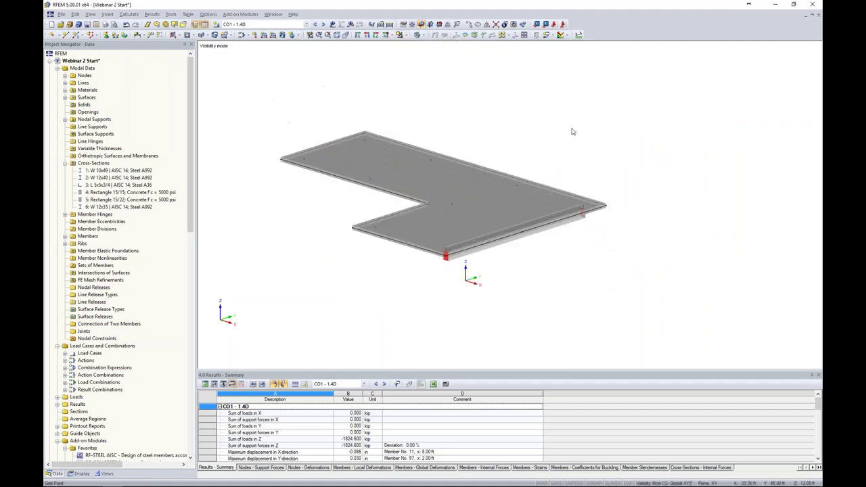
# - Show the hidden objects in the background behind the isolated slab and turn them off again
pyautogui.rightClick(635, 130)
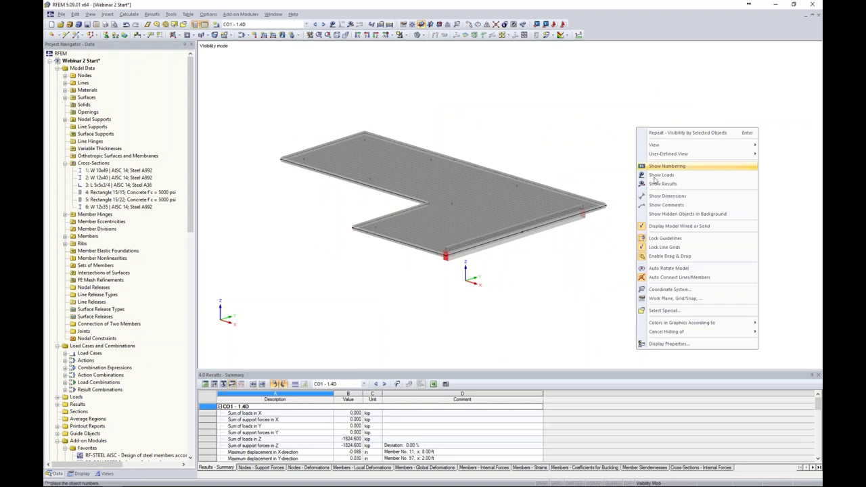
pyautogui.click(652, 214)
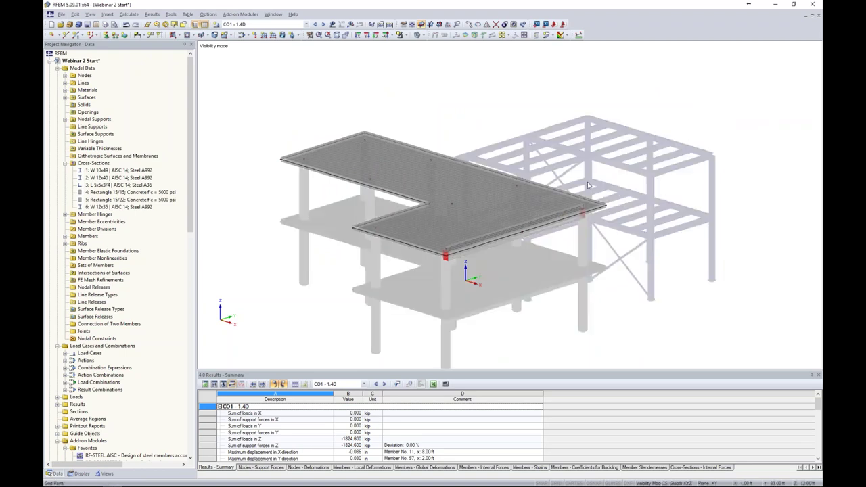
pyautogui.rightClick(587, 175)
pyautogui.click(633, 192)
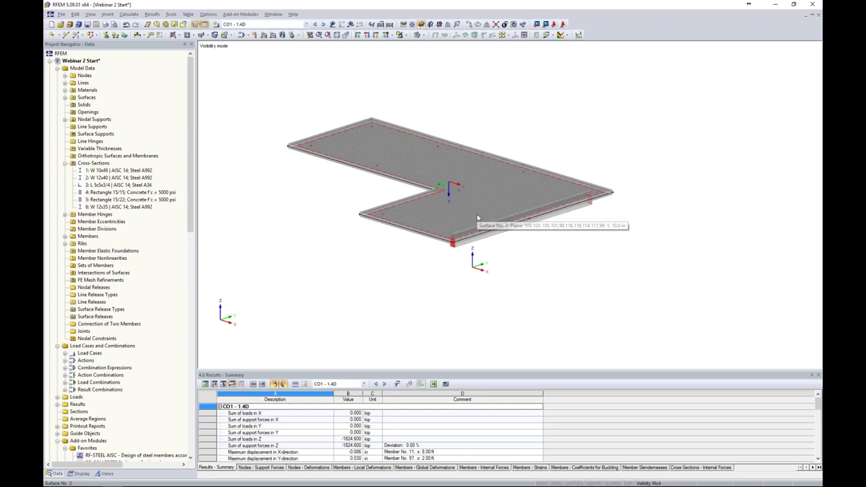
# - Save the isolated slab display as a new user-defined view named Top Slab
pyautogui.click(103, 473)
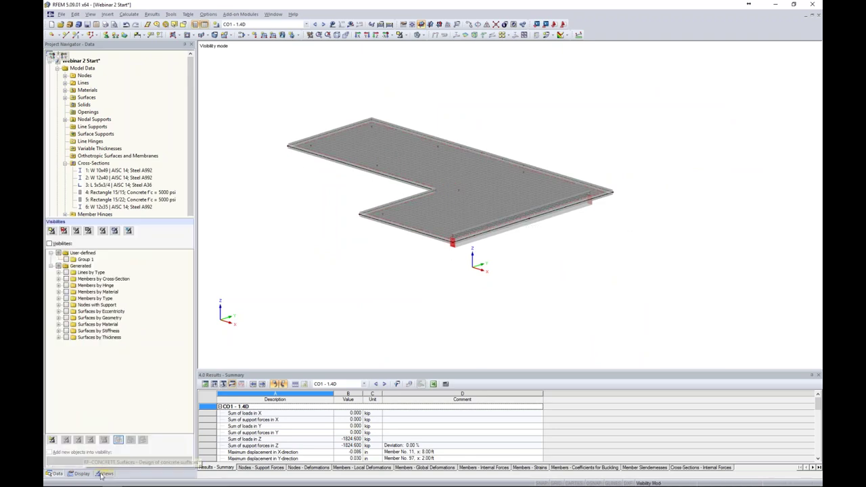
pyautogui.click(52, 210)
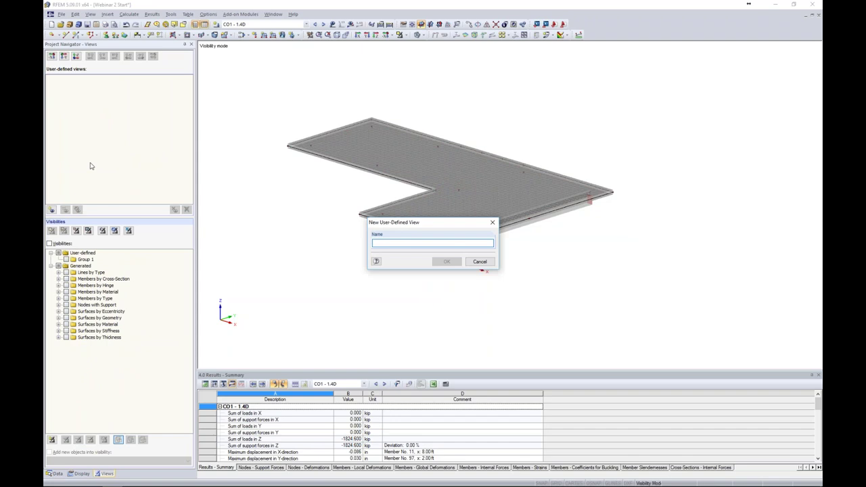
pyautogui.write('Top Slab')
pyautogui.click(444, 263)
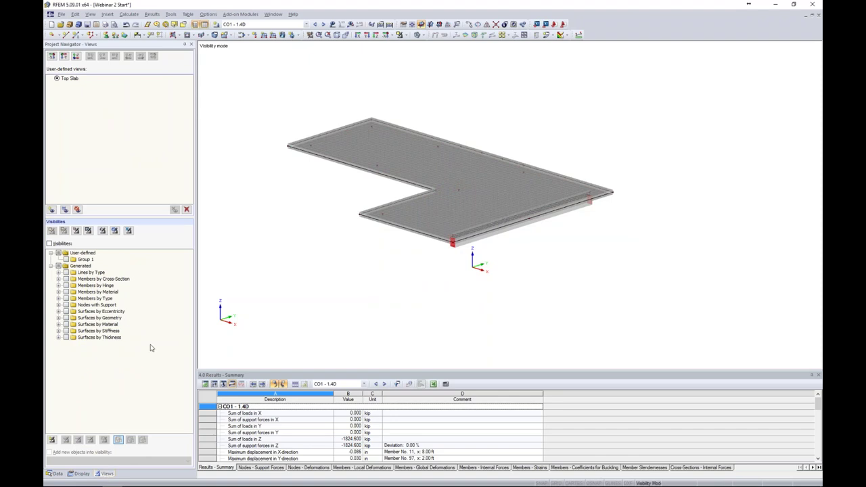
# - Show the hidden objects in the background and switch to the wireframe display to examine where the columns meet the slab
pyautogui.rightClick(588, 114)
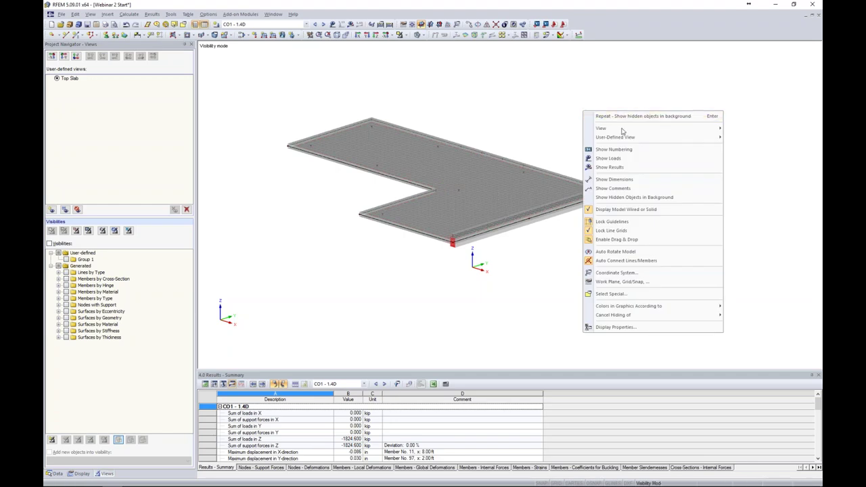
pyautogui.click(622, 197)
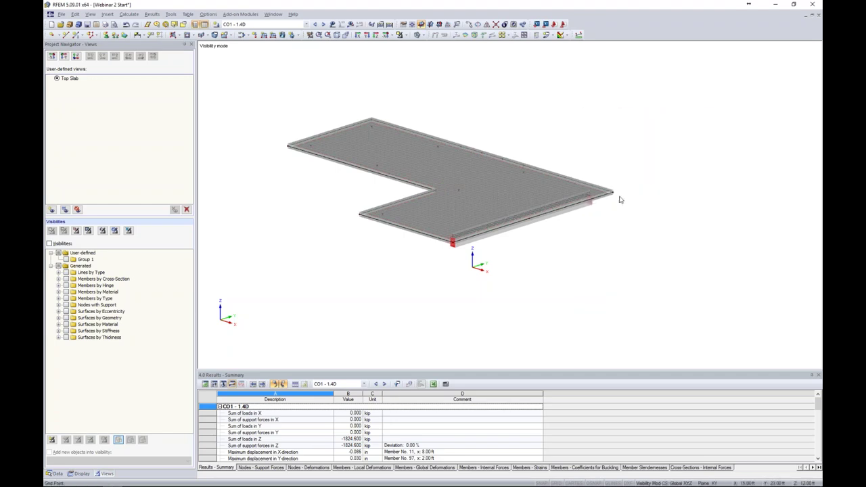
pyautogui.click(423, 35)
pyautogui.click(427, 45)
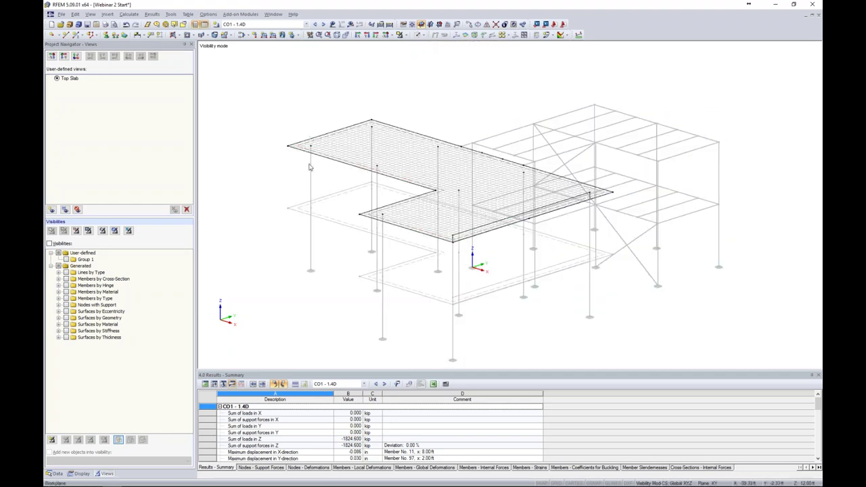
pyautogui.scroll(3, 310, 173)
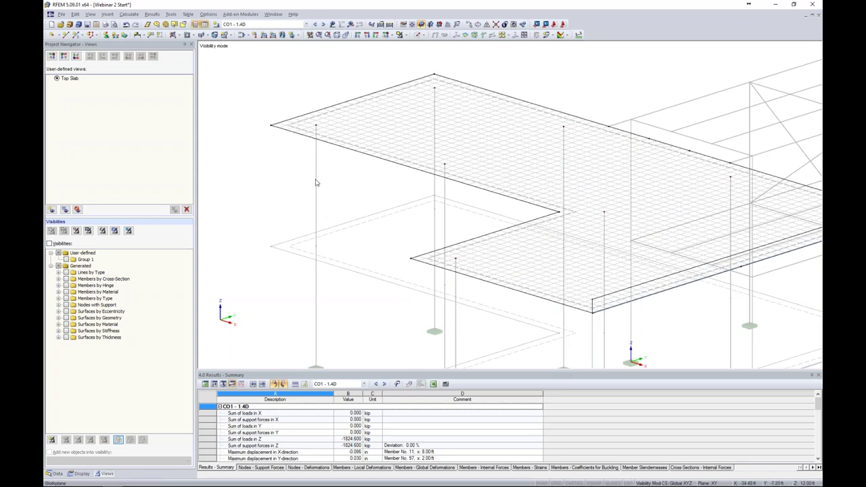
pyautogui.click(353, 153)
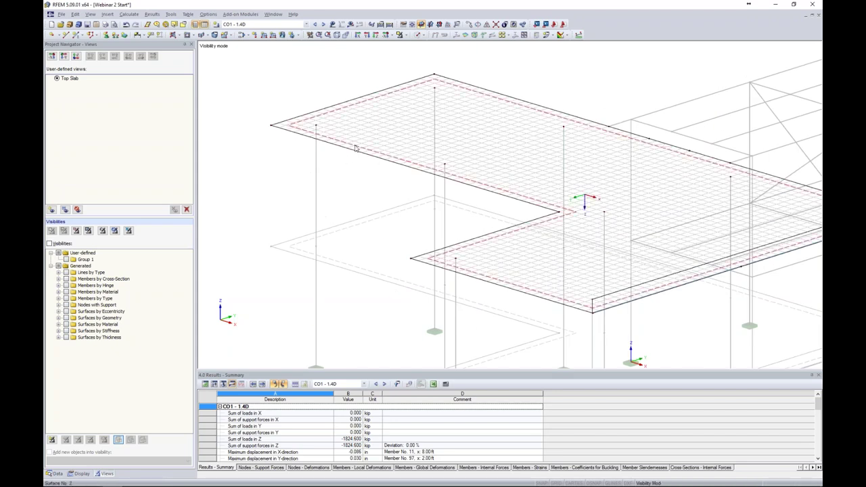
pyautogui.click(351, 176)
pyautogui.scroll(3, 322, 122)
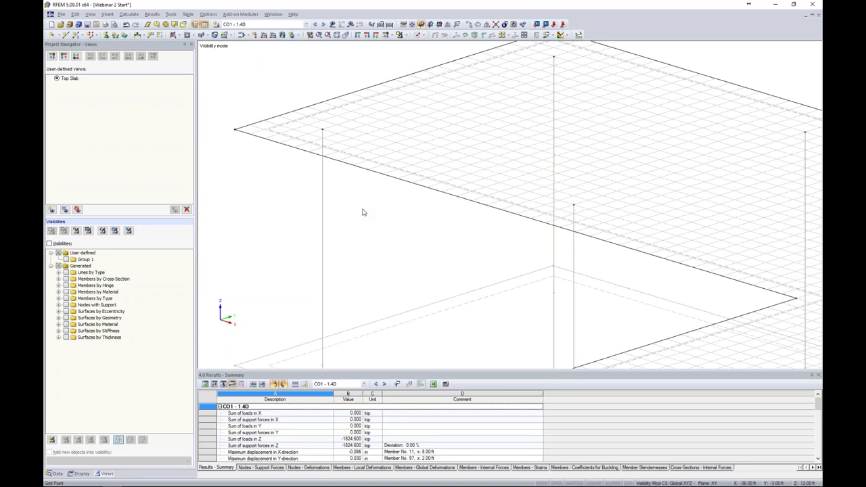
# - Return the model to the solid transparent display and look over the slab and its supporting columns
pyautogui.click(419, 34)
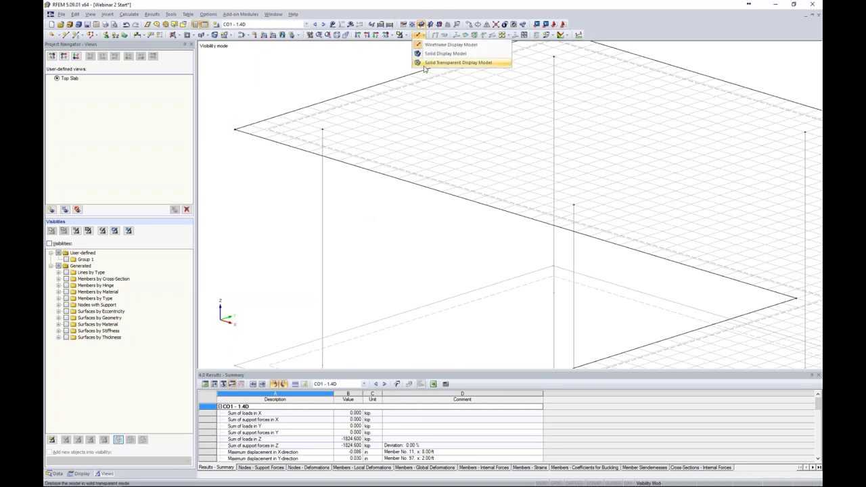
pyautogui.click(457, 63)
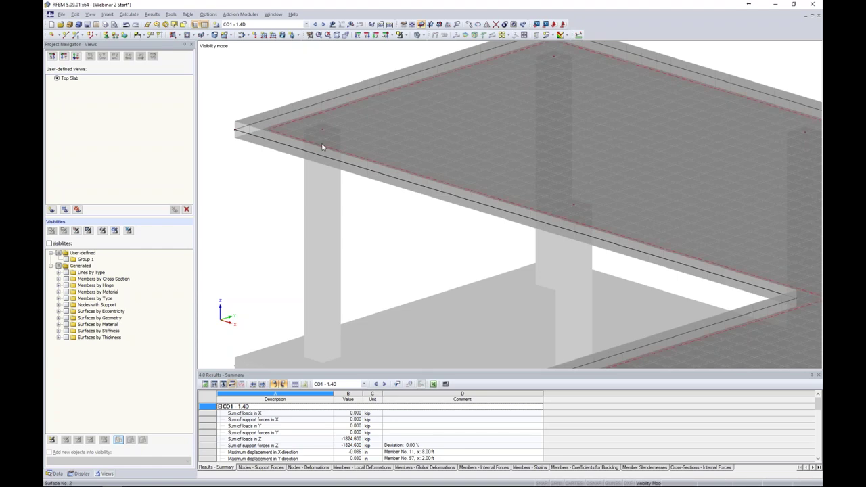
pyautogui.scroll(-2, 374, 237)
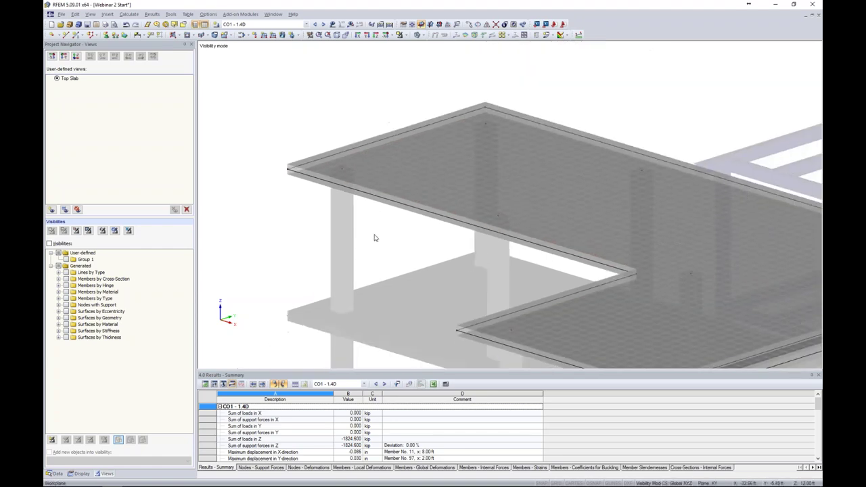
pyautogui.scroll(-3, 374, 237)
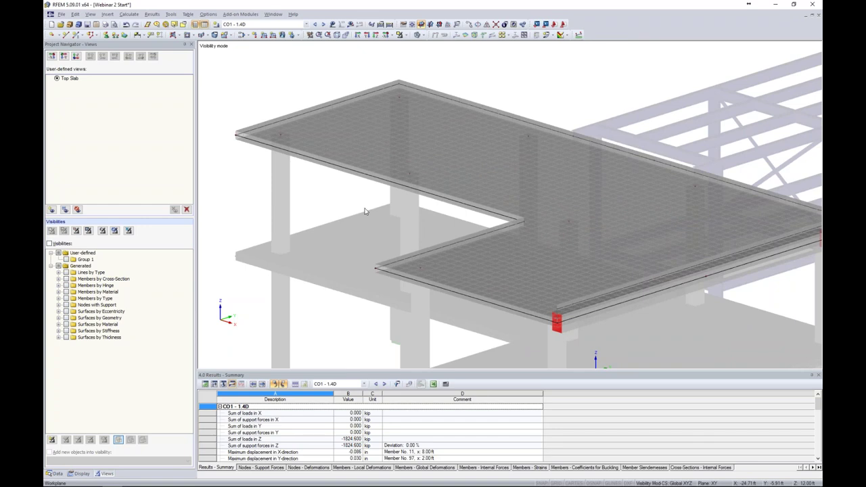
pyautogui.keyDown('ctrl'); pyautogui.moveTo(364, 212); pyautogui.dragTo(366, 194, button='middle'); pyautogui.keyUp('ctrl')
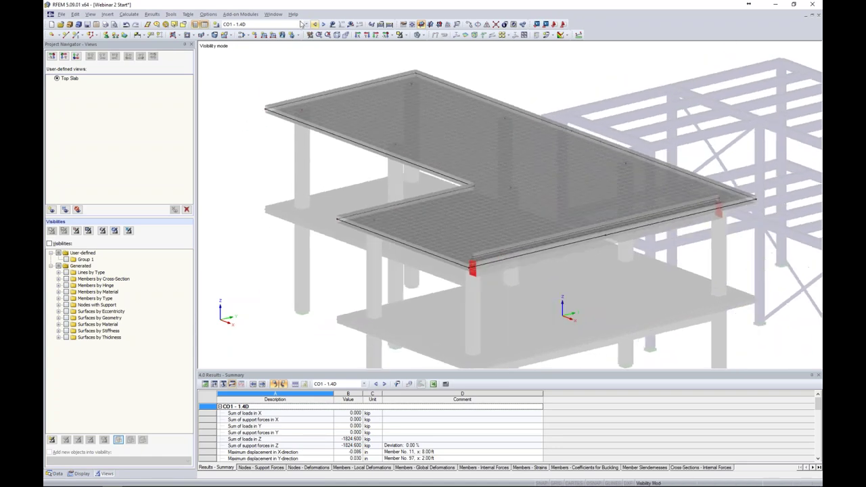
# - Switch to the open model Webinar 2 Start - Concrete Results
pyautogui.click(274, 14)
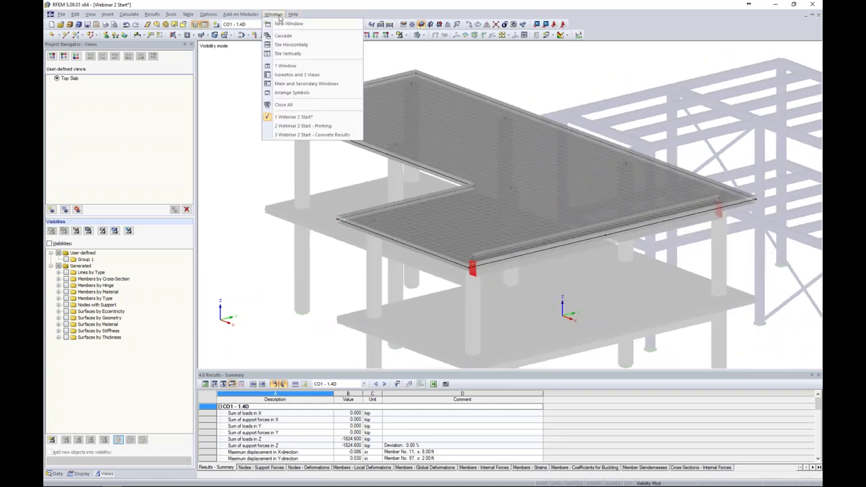
pyautogui.click(295, 135)
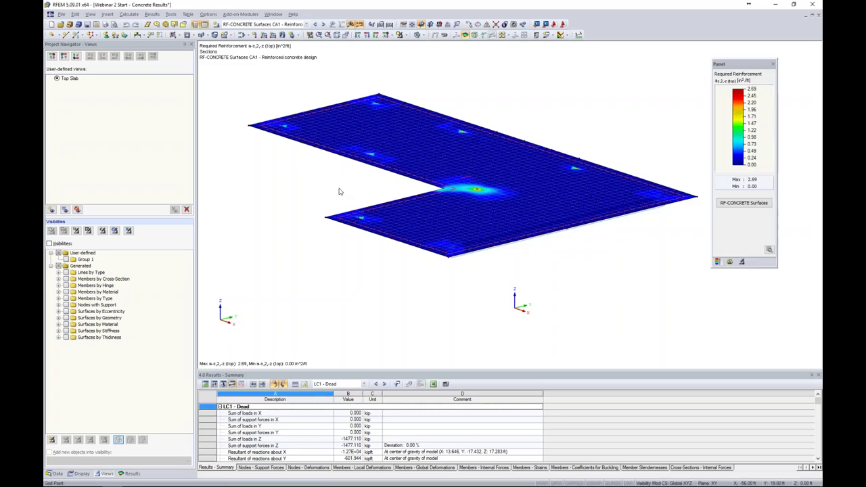
pyautogui.moveTo(339, 191); pyautogui.dragTo(364, 202, button='middle')
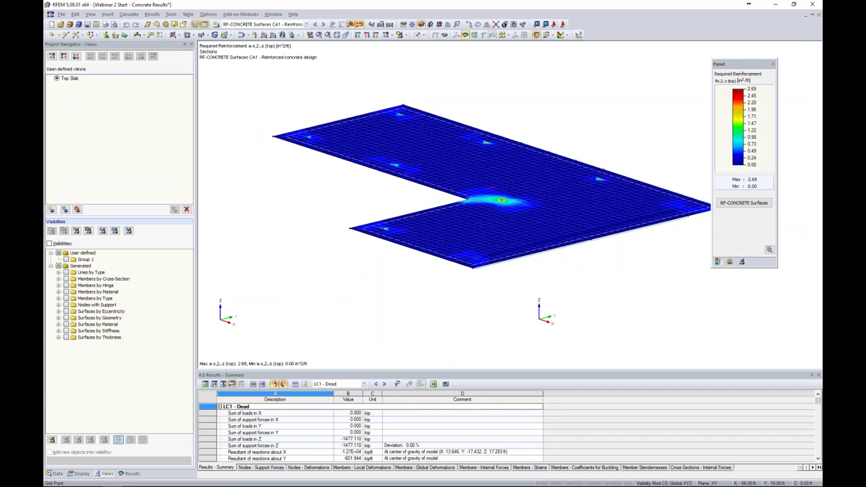
# - Display the required longitudinal reinforcement as,1,-z (top) on the slab and examine its distribution near the inner corner
pyautogui.click(128, 473)
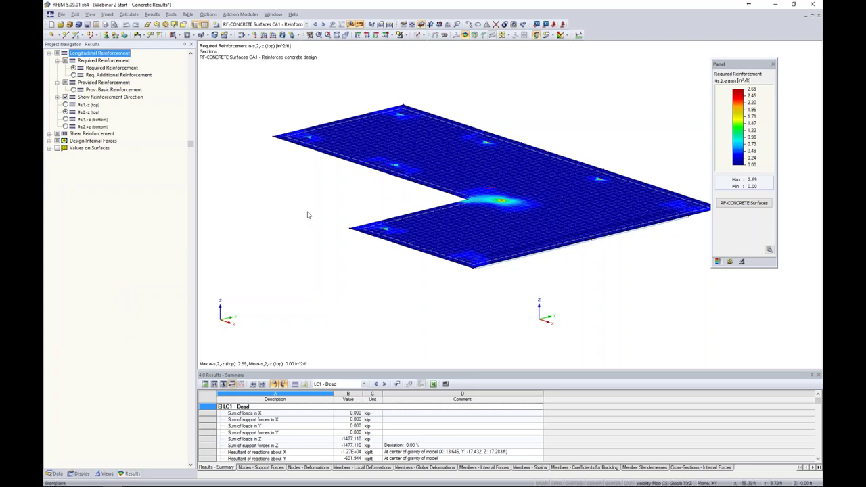
pyautogui.click(66, 105)
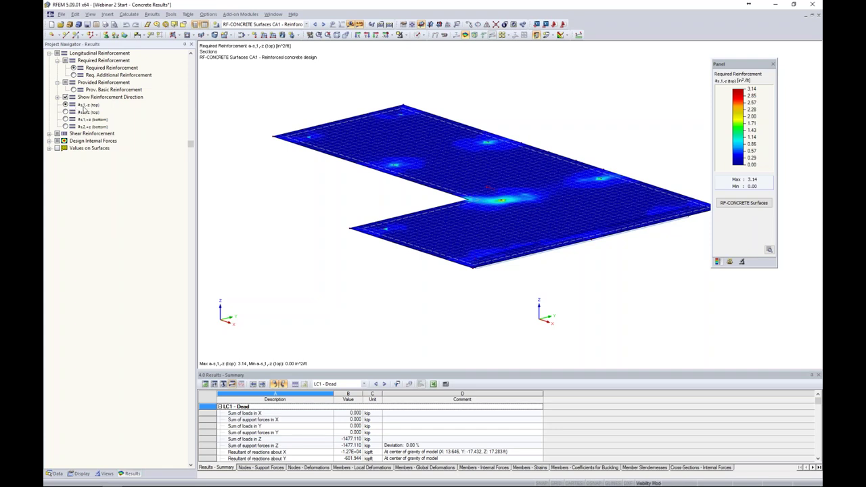
pyautogui.scroll(2, 474, 203)
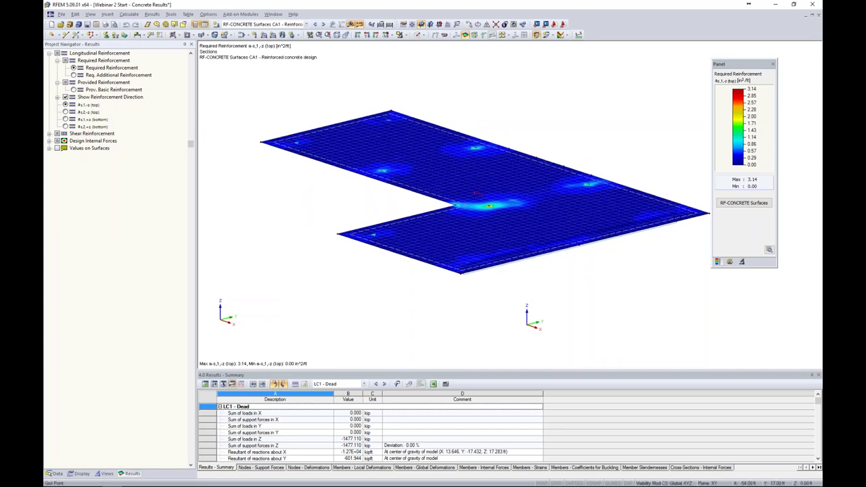
pyautogui.scroll(5, 473, 203)
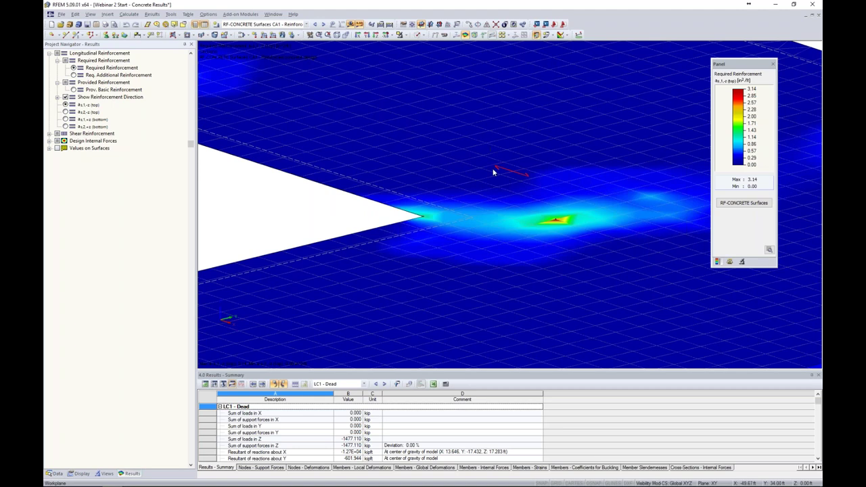
pyautogui.scroll(-4, 495, 170)
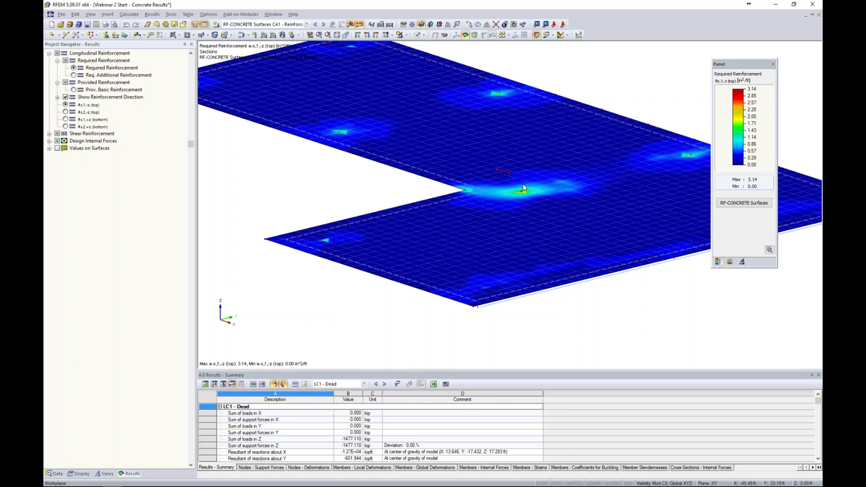
pyautogui.moveTo(523, 194)
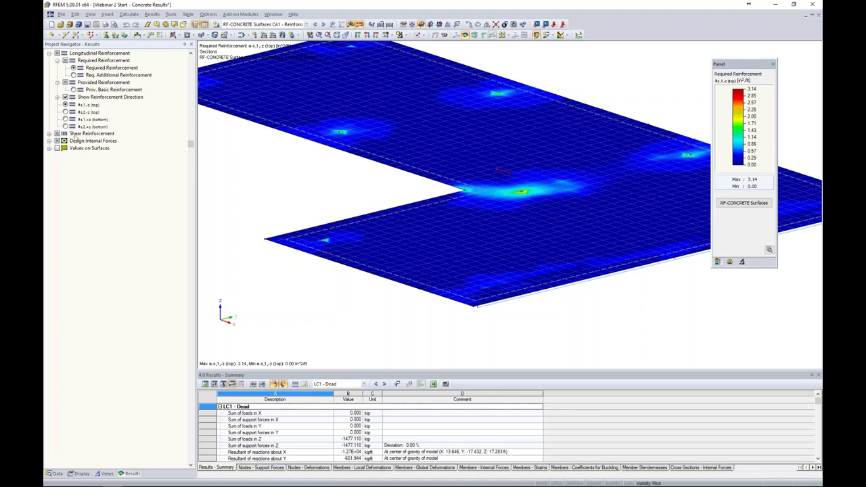
# - Compare the slab's required bottom reinforcement as,1,+z and as,2,+z, and return to the as,1,-z (top) results
pyautogui.click(65, 112)
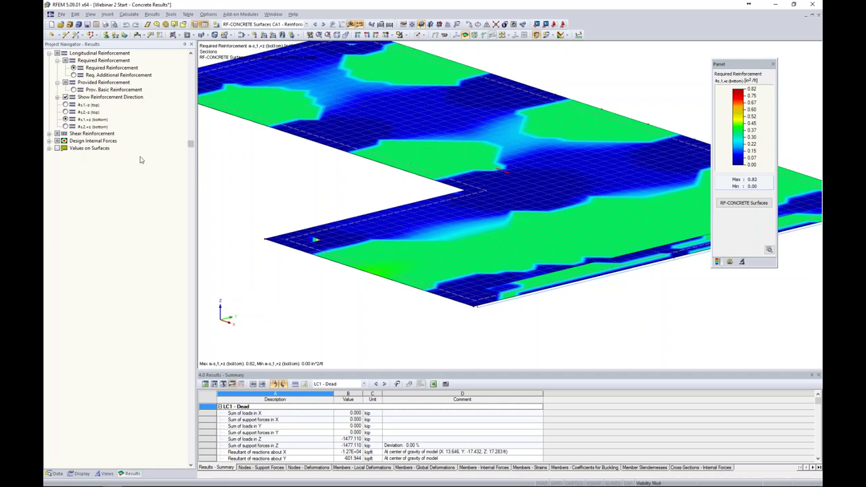
pyautogui.click(65, 126)
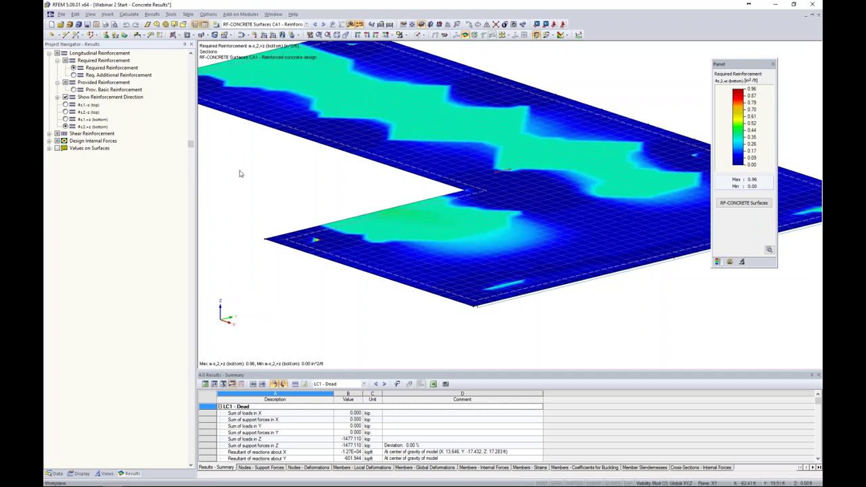
pyautogui.click(65, 104)
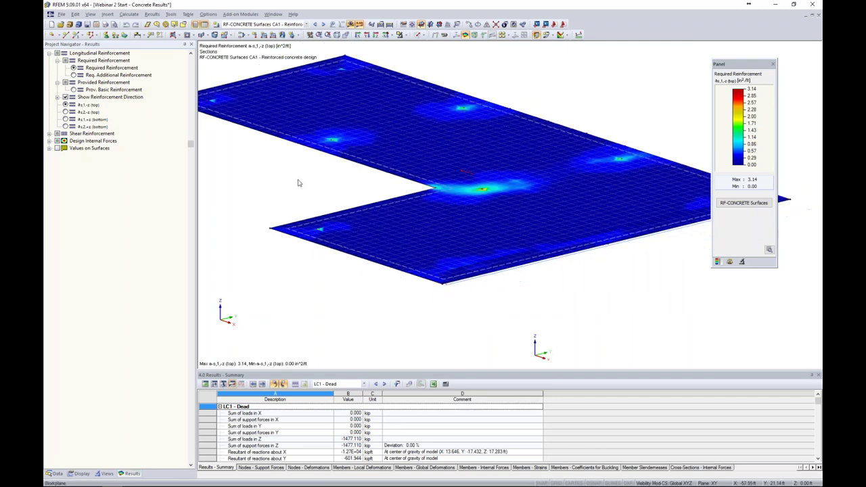
pyautogui.moveTo(293, 181); pyautogui.dragTo(334, 186, button='middle')
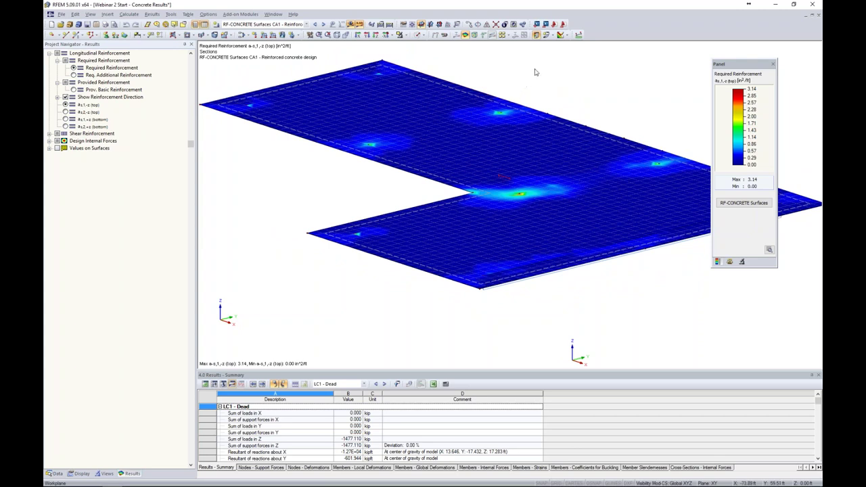
# - Turn off the colored isoband display of the results on the slab
pyautogui.click(553, 38)
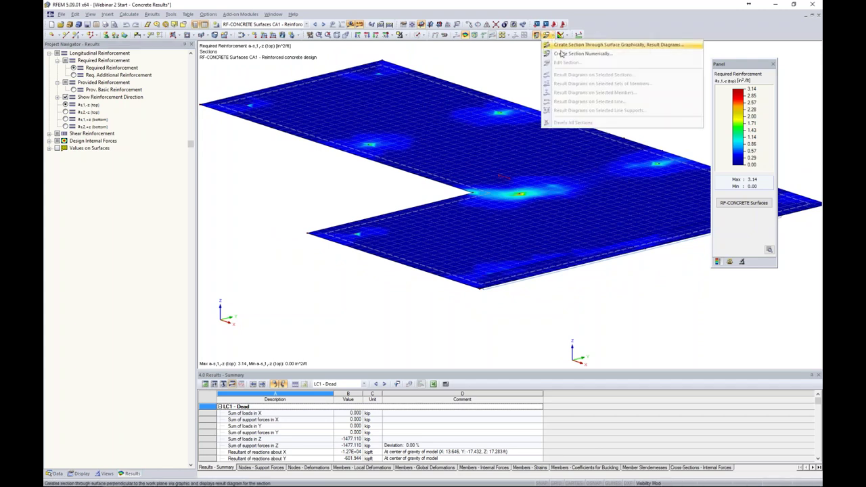
pyautogui.click(566, 36)
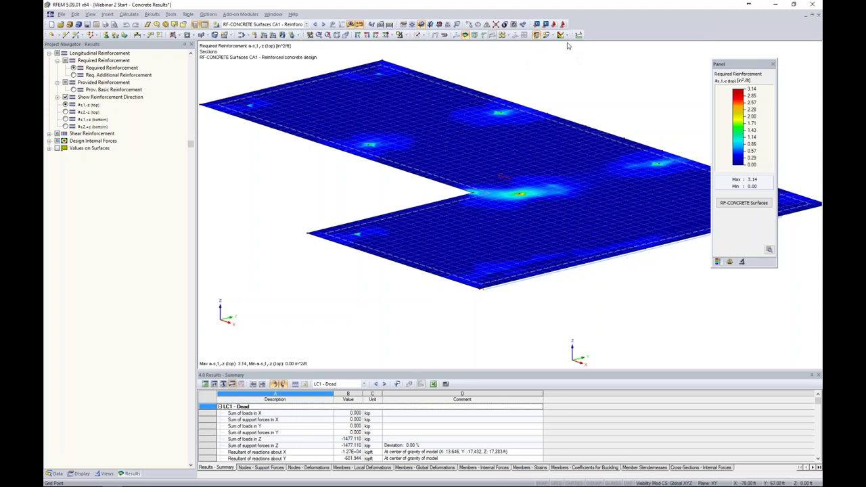
pyautogui.click(567, 36)
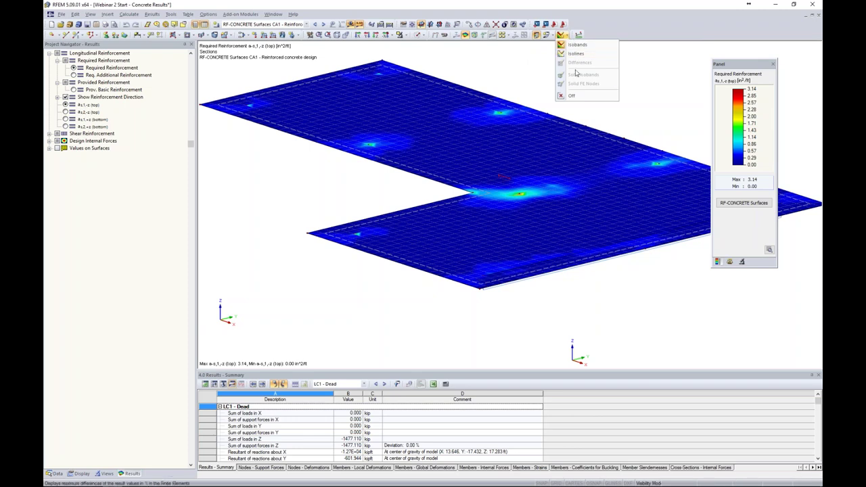
pyautogui.click(573, 97)
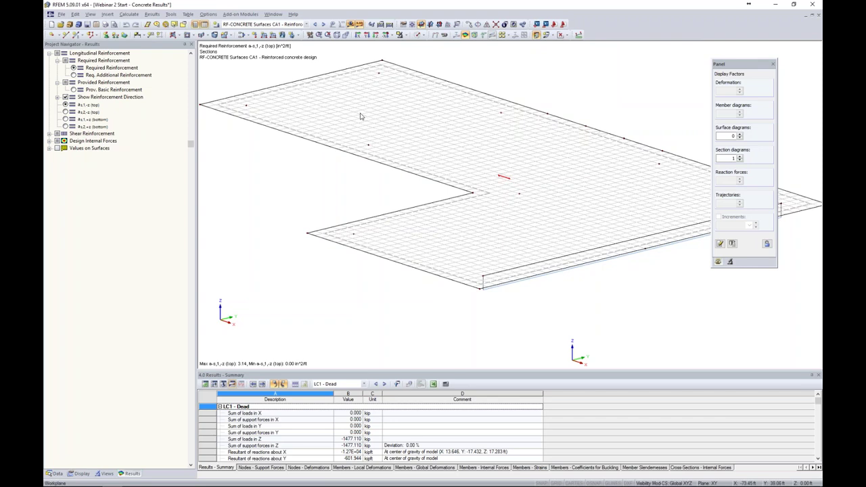
pyautogui.moveTo(322, 199); pyautogui.dragTo(348, 199, button='middle')
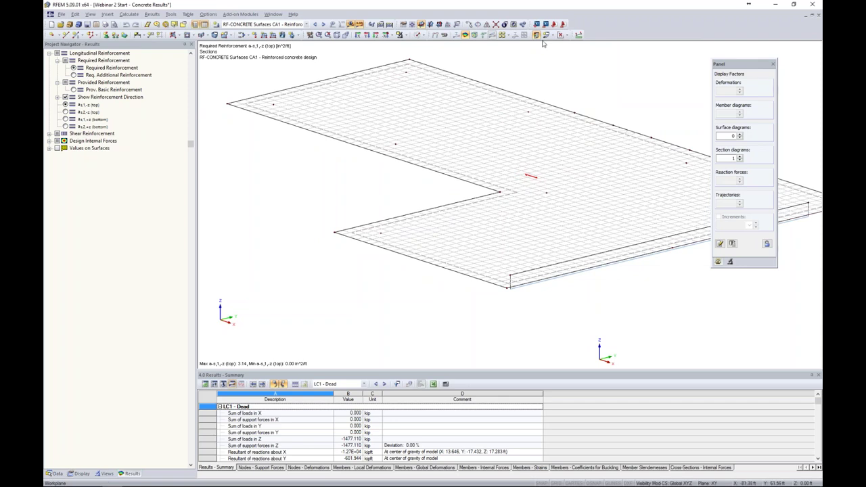
# - Start a numerically defined result section and restrict it to surface 2, the top slab
pyautogui.click(563, 35)
pyautogui.click(549, 34)
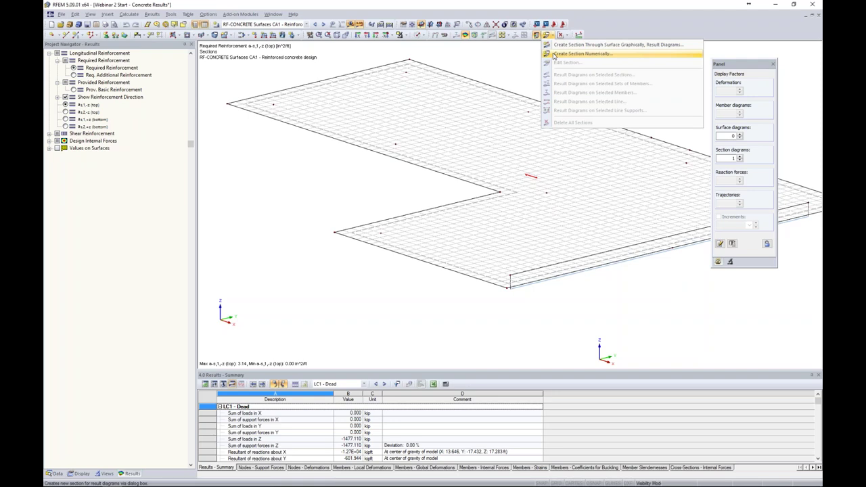
pyautogui.click(553, 54)
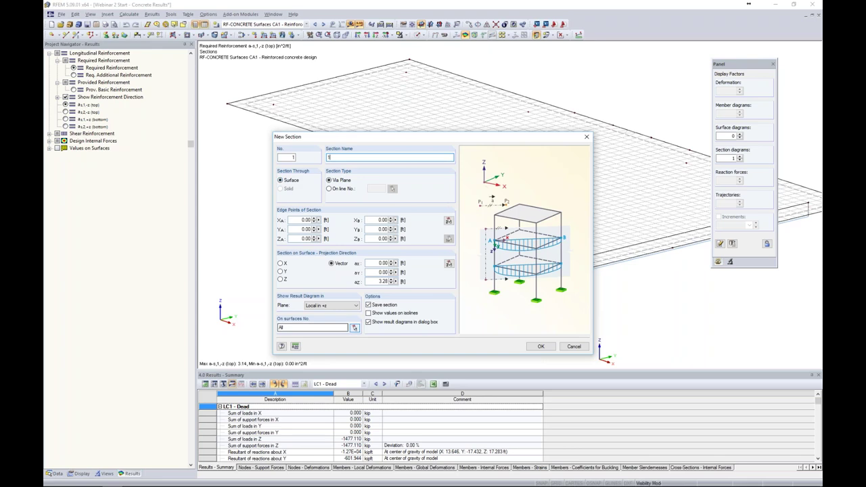
pyautogui.click(353, 328)
pyautogui.click(531, 183)
pyautogui.click(138, 78)
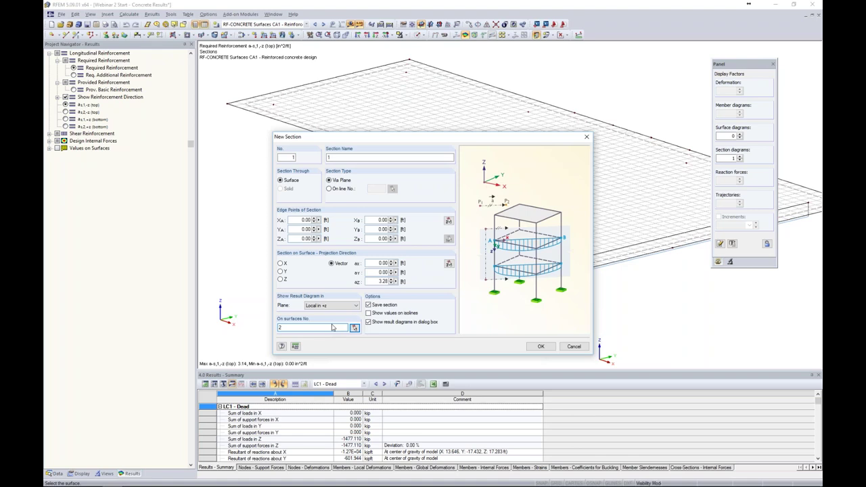
# - Move the work plane origin to the column node near the slab's far corner while picking the section's edge points
pyautogui.click(449, 222)
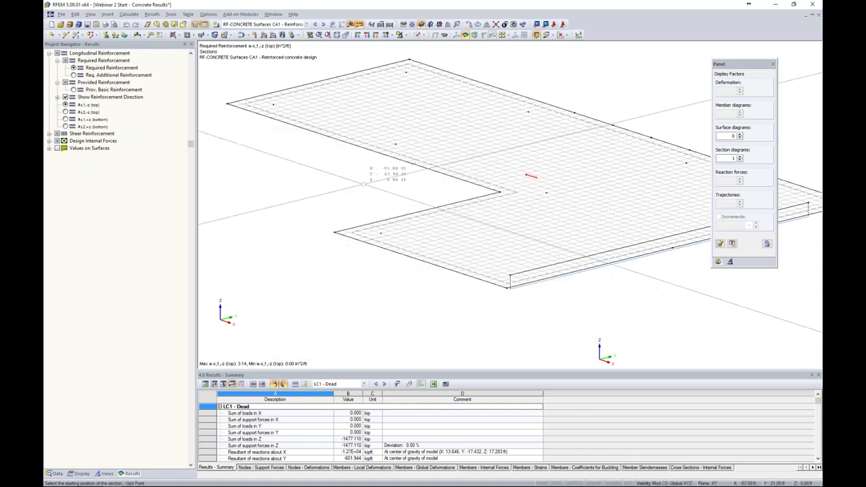
pyautogui.scroll(3, 440, 225)
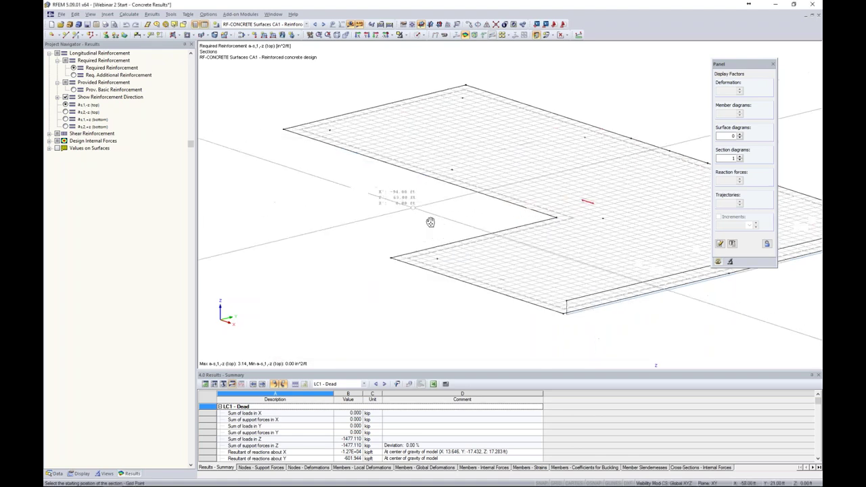
pyautogui.click(412, 25)
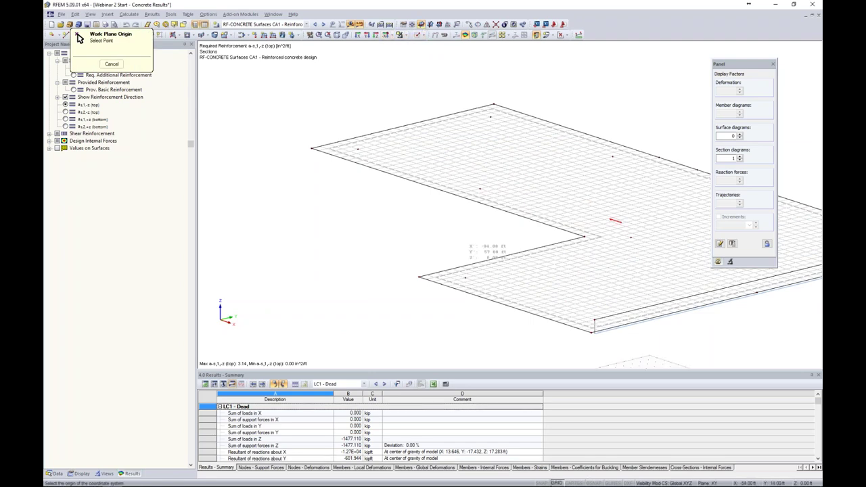
pyautogui.click(357, 148)
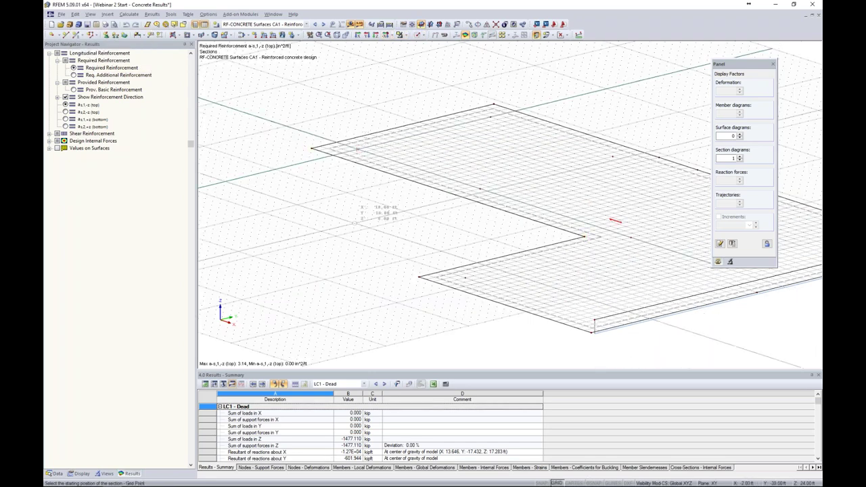
pyautogui.click(358, 210)
pyautogui.click(338, 88)
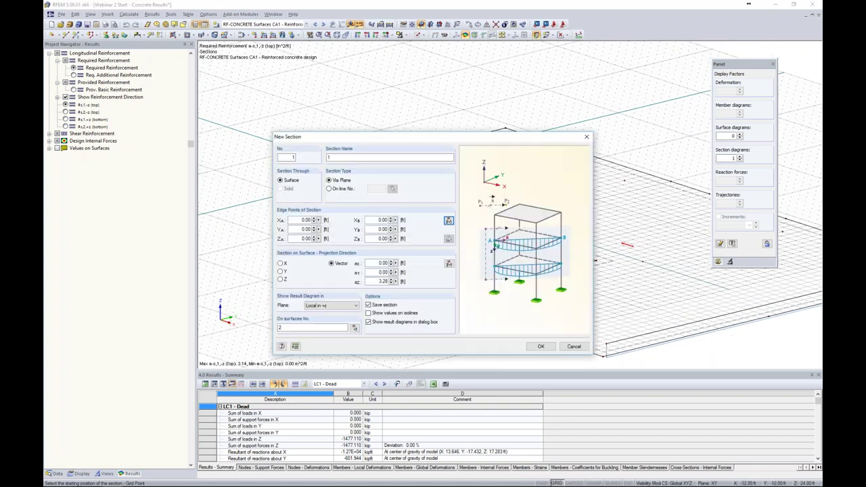
# - Pick the section's edge points A (-23, -22, 24 ft) and B (39, -22, 24 ft) along the column line
pyautogui.press('Return')
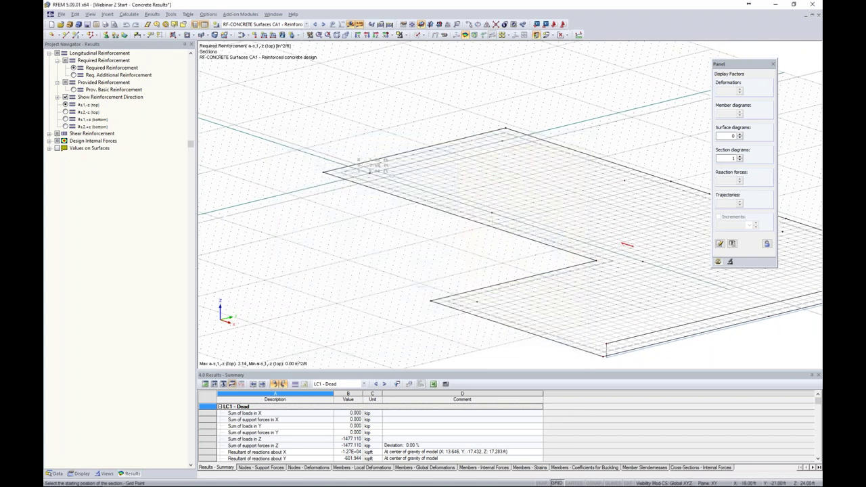
pyautogui.scroll(3, 338, 169)
pyautogui.click(324, 157)
pyautogui.moveTo(332, 159); pyautogui.dragTo(416, 204, button='middle')
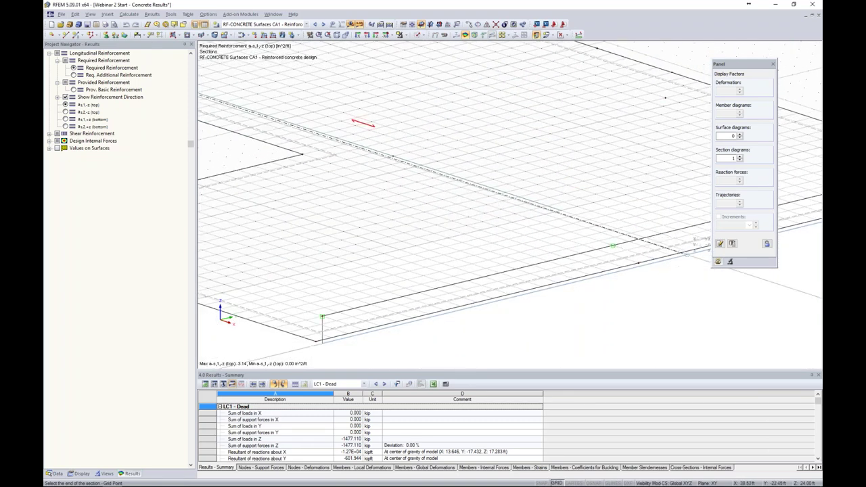
pyautogui.click(638, 262)
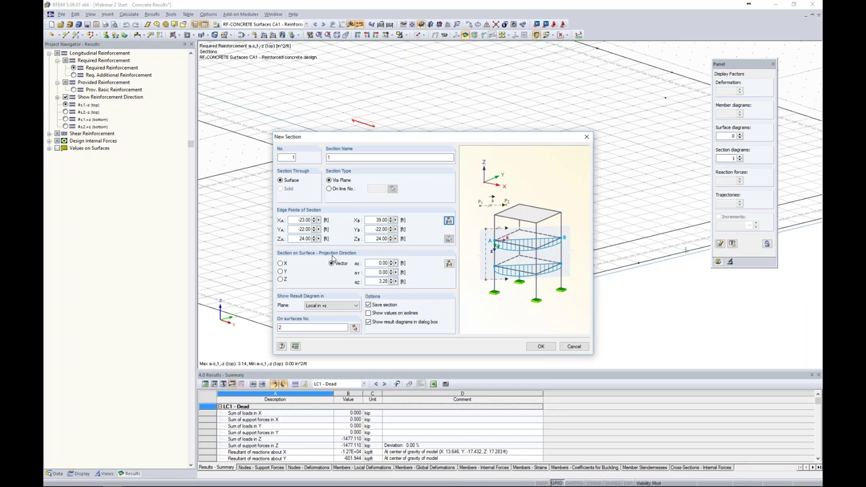
# - Set the section's projection direction to Z and create the section
pyautogui.click(280, 263)
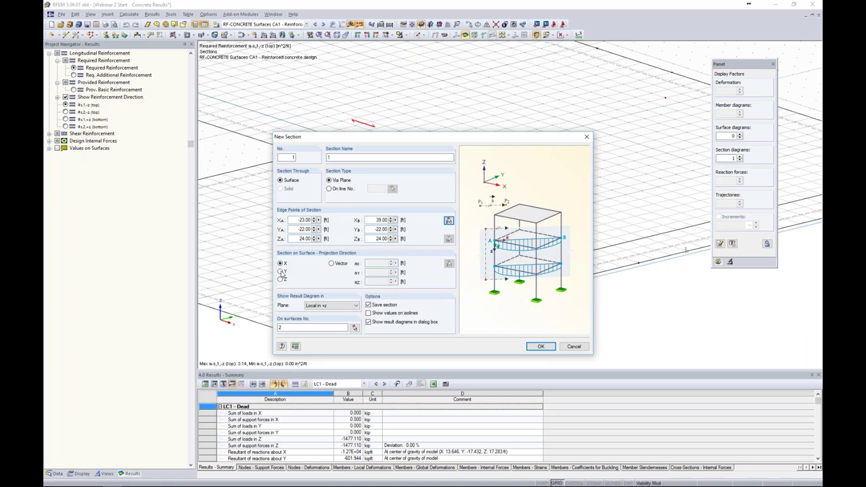
pyautogui.click(280, 279)
pyautogui.click(540, 345)
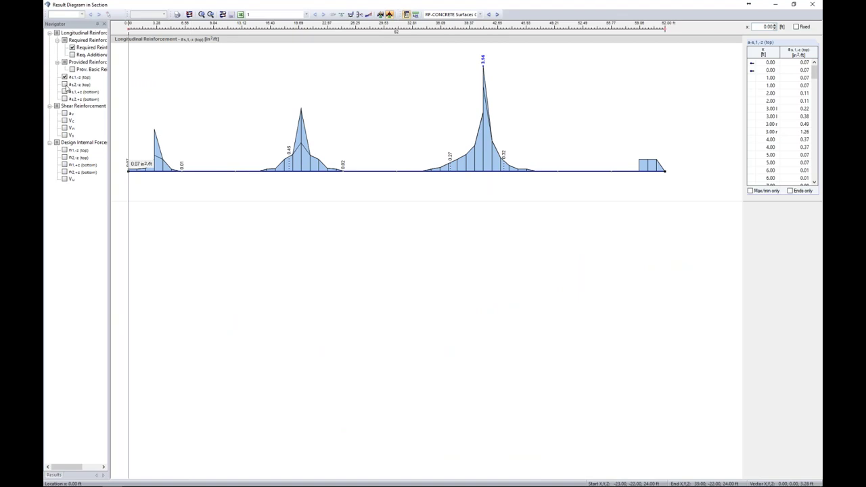
# - Examine the as,2,-z (top) diagram alongside as,1,-z, close the result diagrams, and look over the section on the slab
pyautogui.click(65, 83)
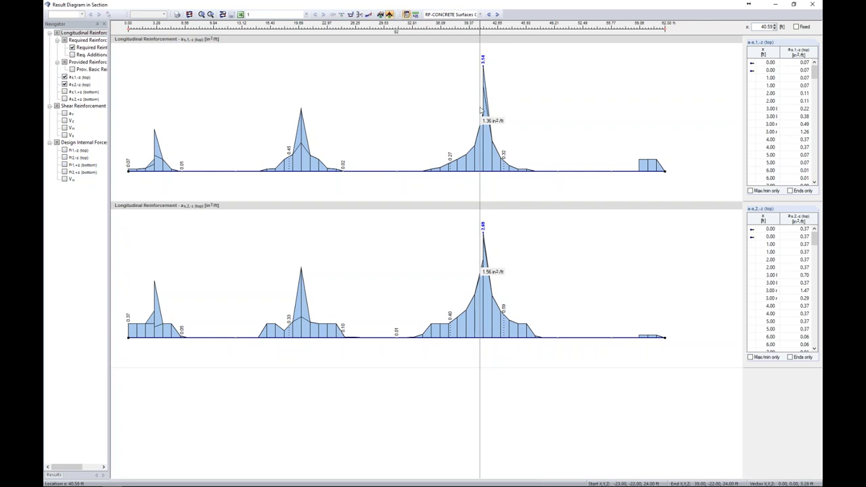
pyautogui.click(812, 5)
pyautogui.scroll(-3, 432, 190)
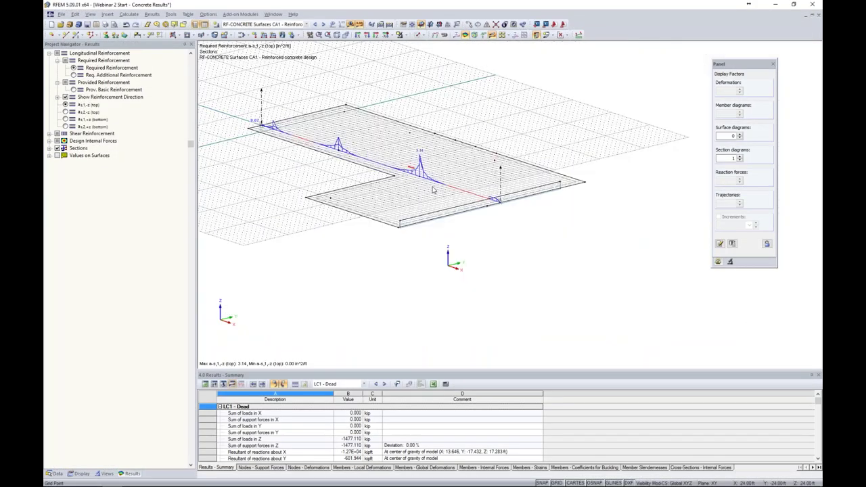
pyautogui.moveTo(433, 193); pyautogui.dragTo(490, 237, button='middle')
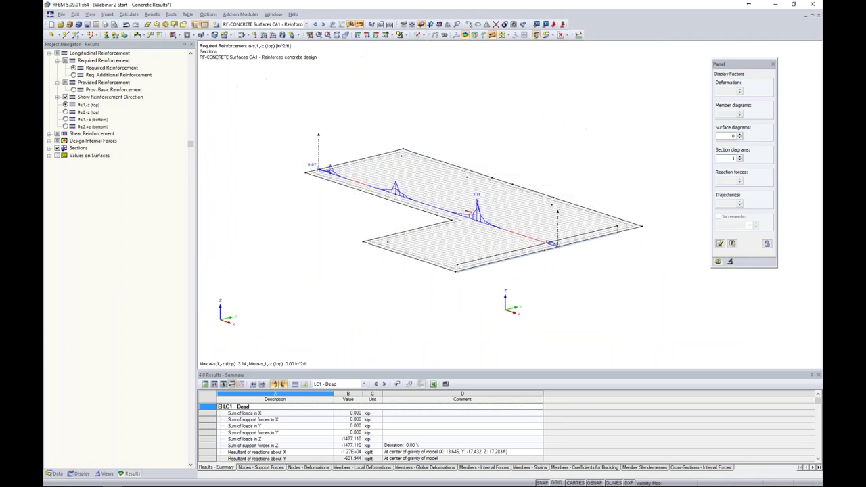
pyautogui.scroll(1, 393, 197)
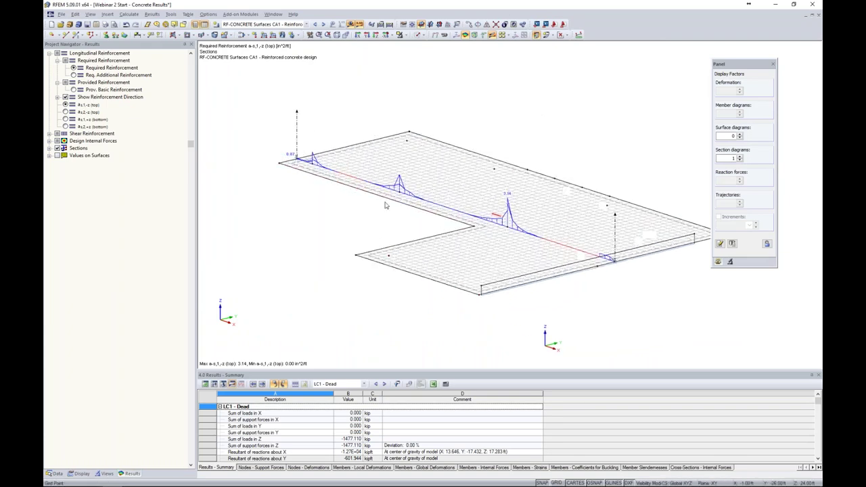
# - Reopen the section's result diagrams from the model and add the as,2,-z (top) diagram
pyautogui.rightClick(297, 133)
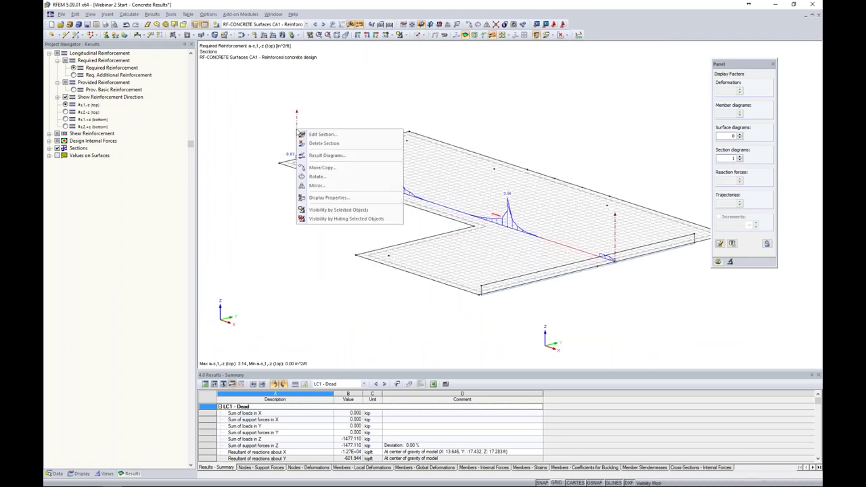
pyautogui.click(316, 156)
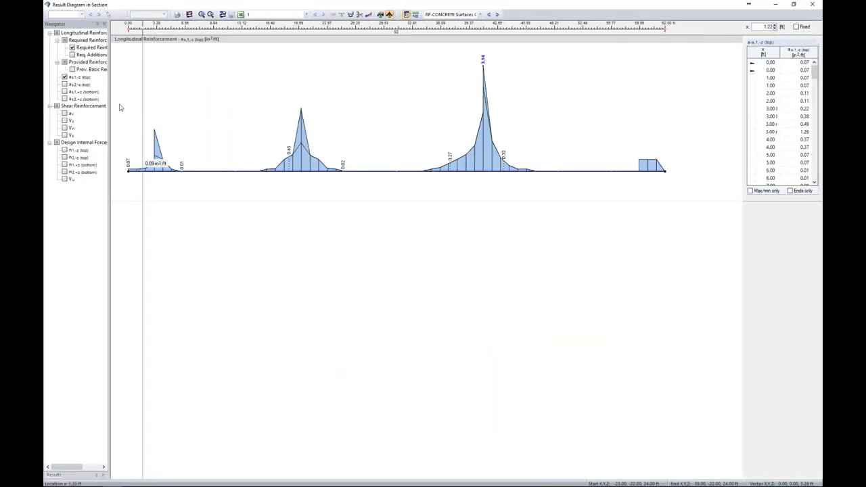
pyautogui.click(65, 84)
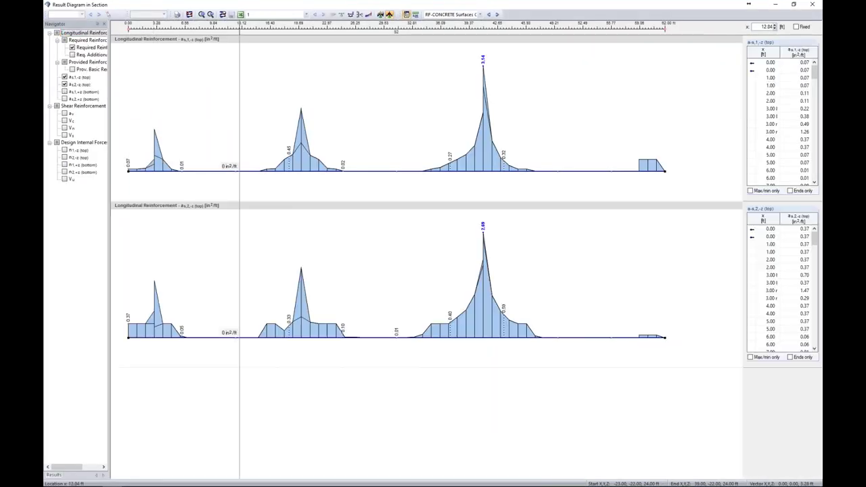
# - Define the first smooth range of the result diagrams from 2 ft to 4 ft
pyautogui.click(381, 15)
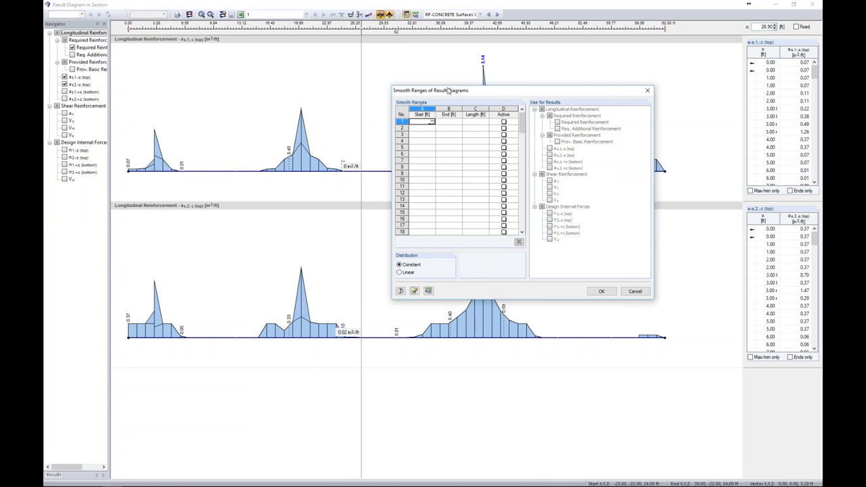
pyautogui.moveTo(448, 90); pyautogui.dragTo(495, 174)
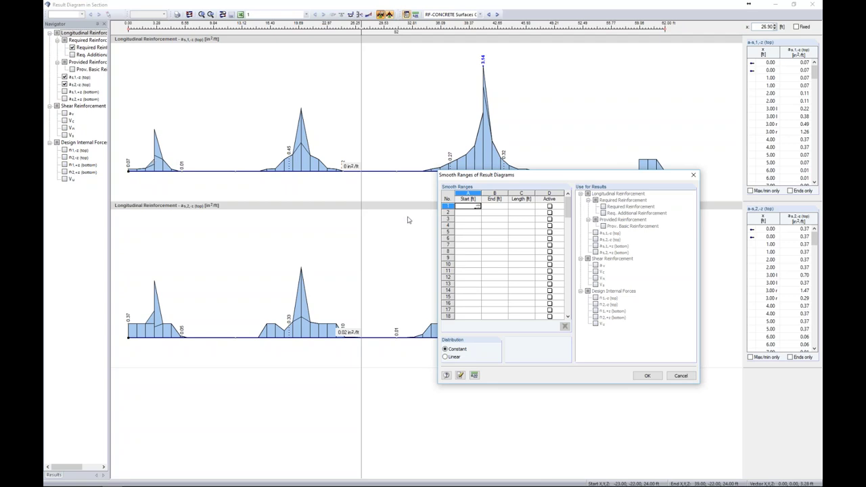
pyautogui.click(467, 207)
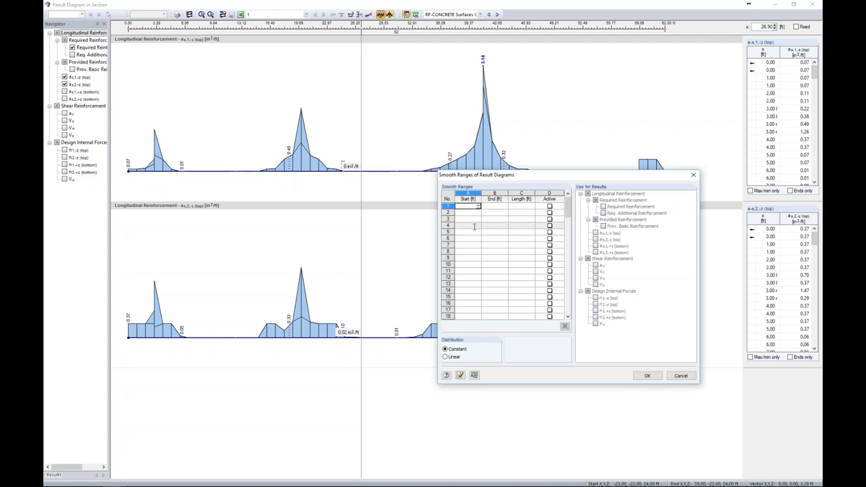
pyautogui.write('2')
pyautogui.press('Tab')
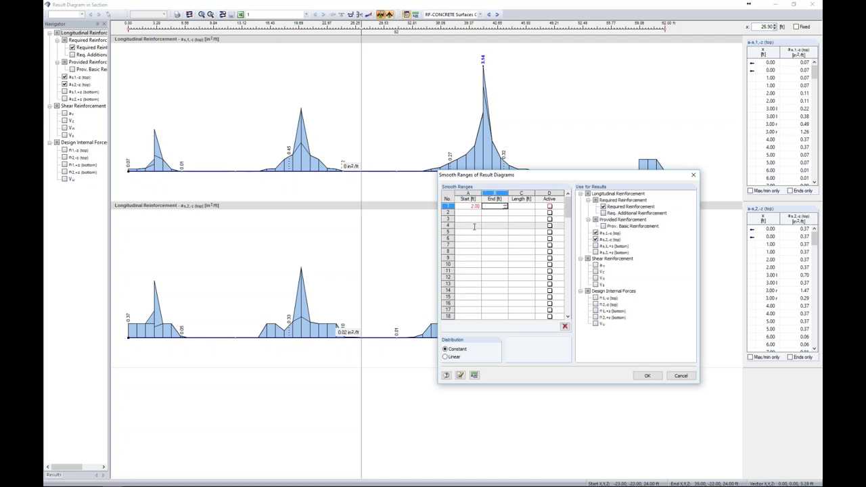
pyautogui.press('Tab')
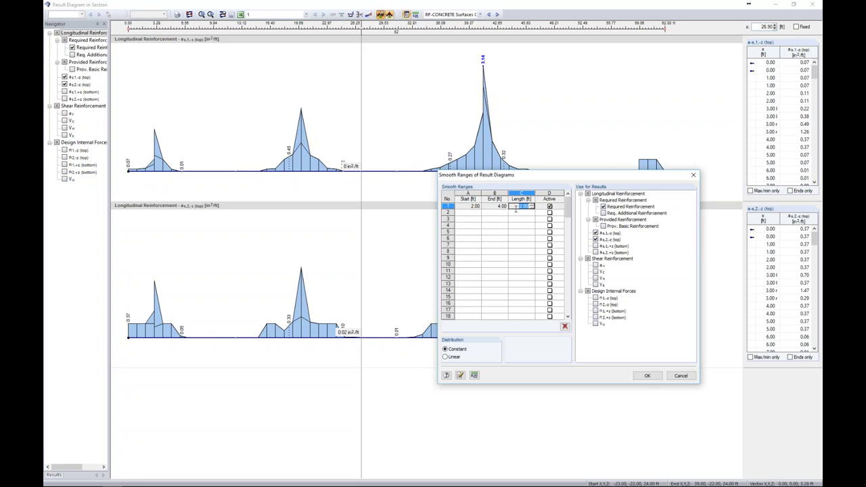
# - Add a second smooth range from 19 ft to 21 ft
pyautogui.click(473, 212)
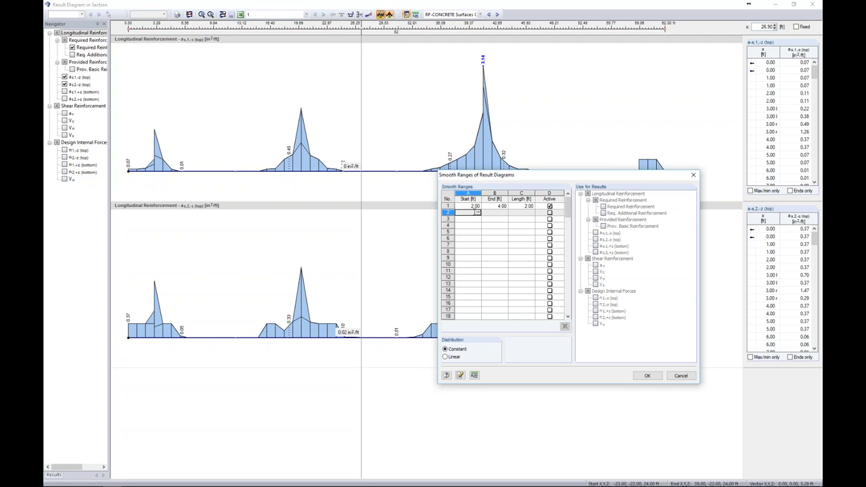
pyautogui.write('19')
pyautogui.press('Tab')
pyautogui.write('21')
pyautogui.press('Tab')
# - Add a third smooth range from 40 ft to 42 ft and apply the constant smoothing to the reinforcement diagrams
pyautogui.click(476, 219)
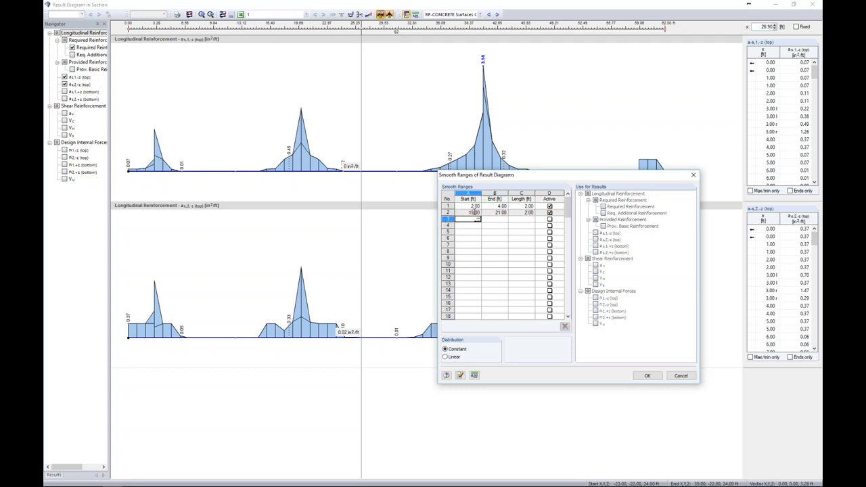
pyautogui.write('40')
pyautogui.press('Tab')
pyautogui.write('42')
pyautogui.press('Tab')
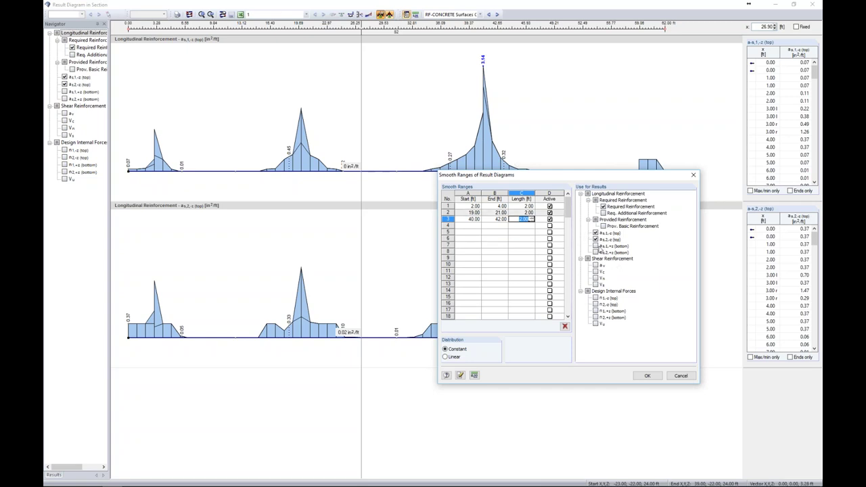
pyautogui.click(646, 375)
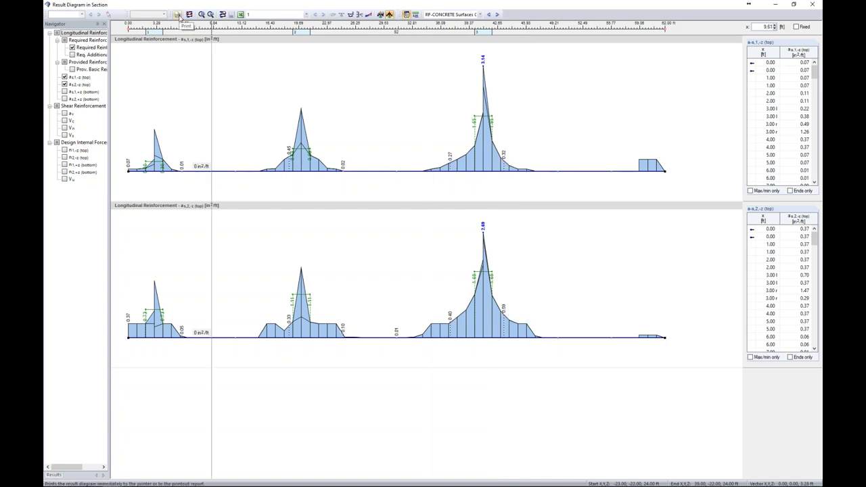
# - Show only the basic internal forces mx and my along the section for CO2: 1.2D + 1.6L
pyautogui.click(479, 15)
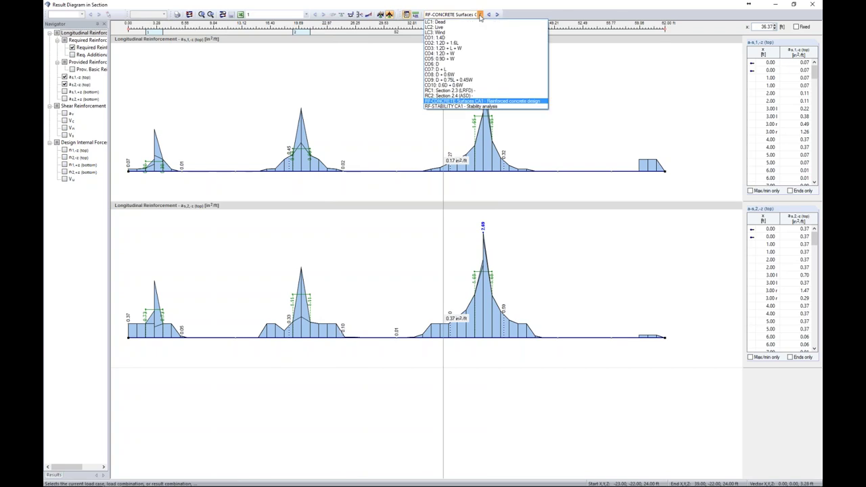
pyautogui.click(458, 43)
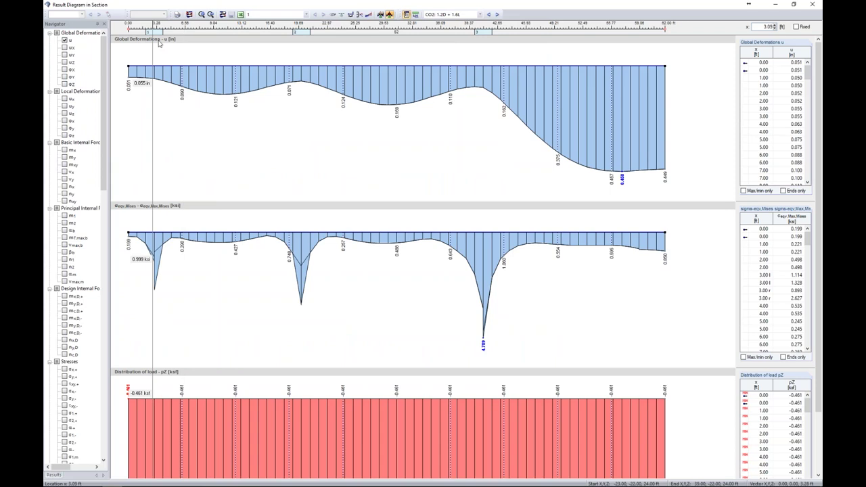
pyautogui.click(190, 15)
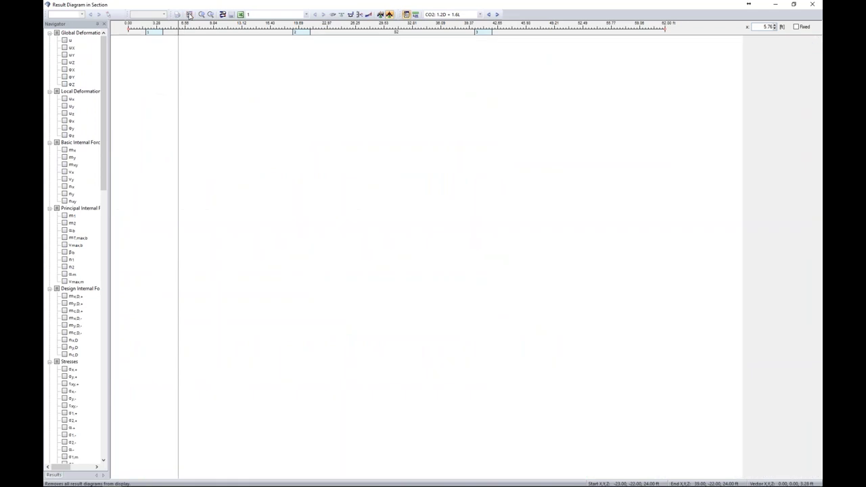
pyautogui.click(64, 150)
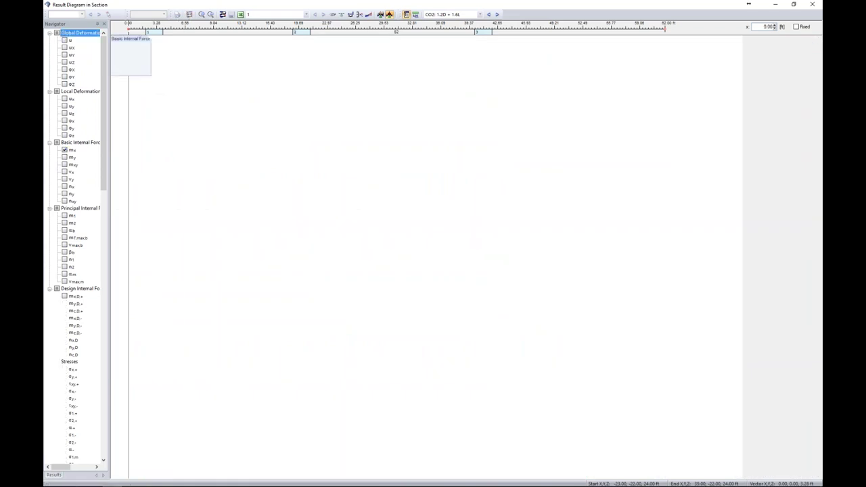
pyautogui.click(64, 157)
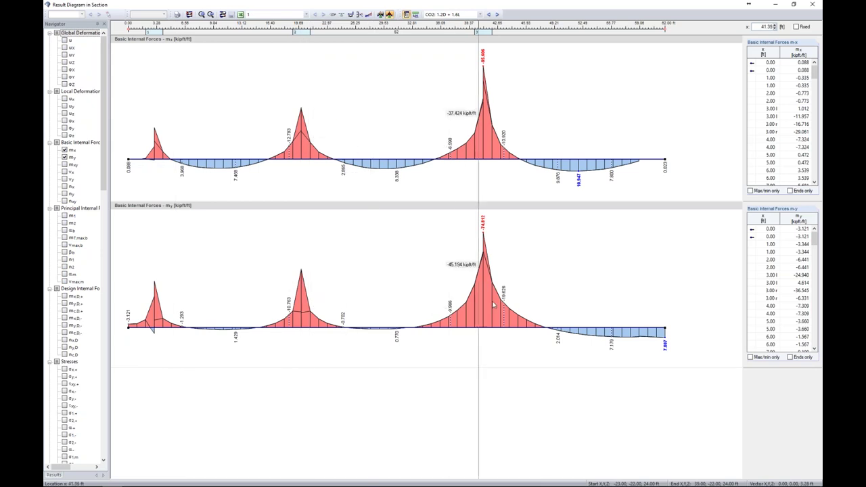
# - Apply the existing smooth ranges to the basic internal forces mx and my
pyautogui.click(380, 14)
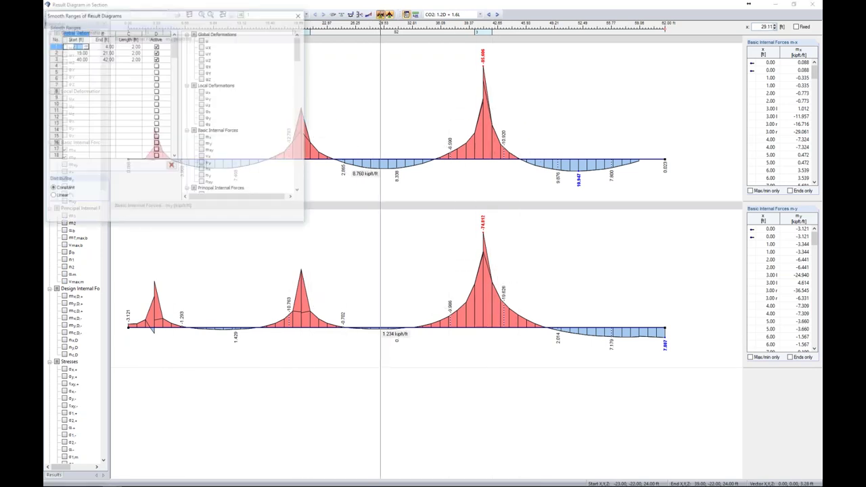
pyautogui.click(202, 137)
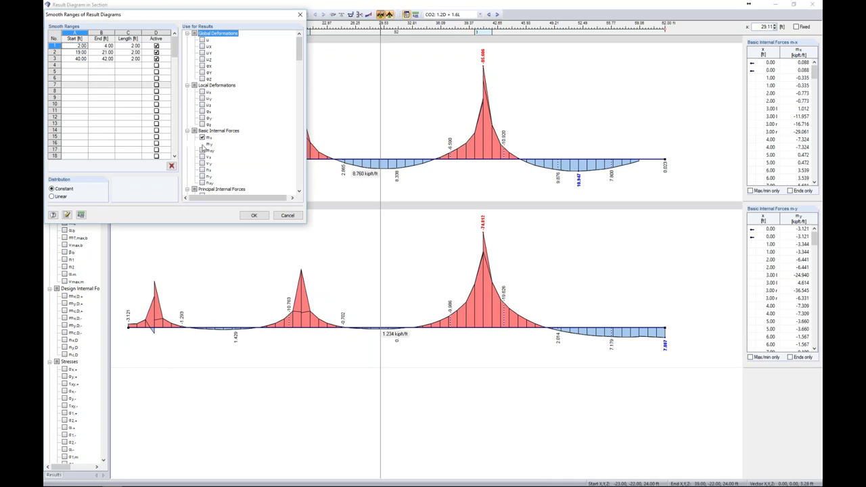
pyautogui.click(101, 52)
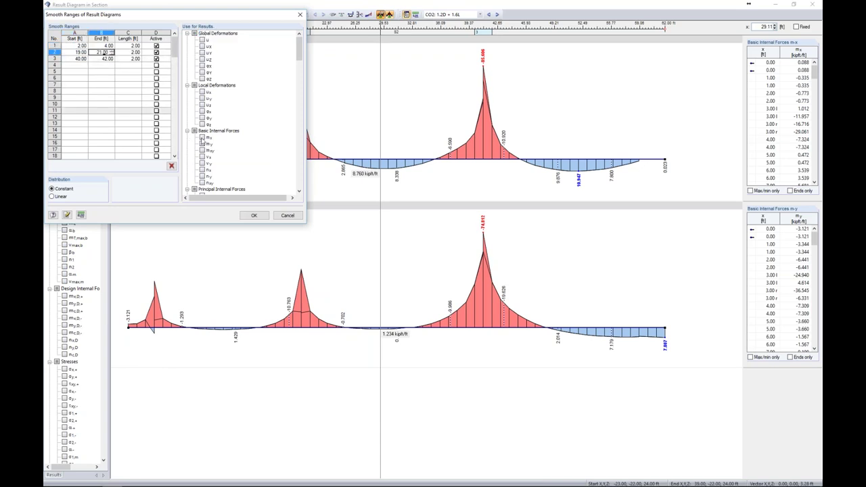
pyautogui.click(108, 59)
pyautogui.click(202, 137)
pyautogui.click(201, 144)
pyautogui.click(251, 215)
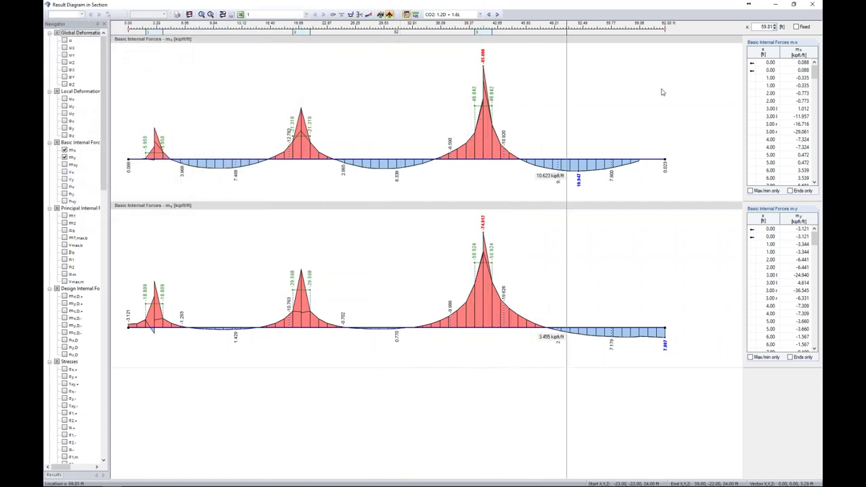
# - Display the RF-CONCRETE Surfaces CA1 results again with as,2,-z (top), and close the result diagrams
pyautogui.click(473, 14)
pyautogui.click(474, 102)
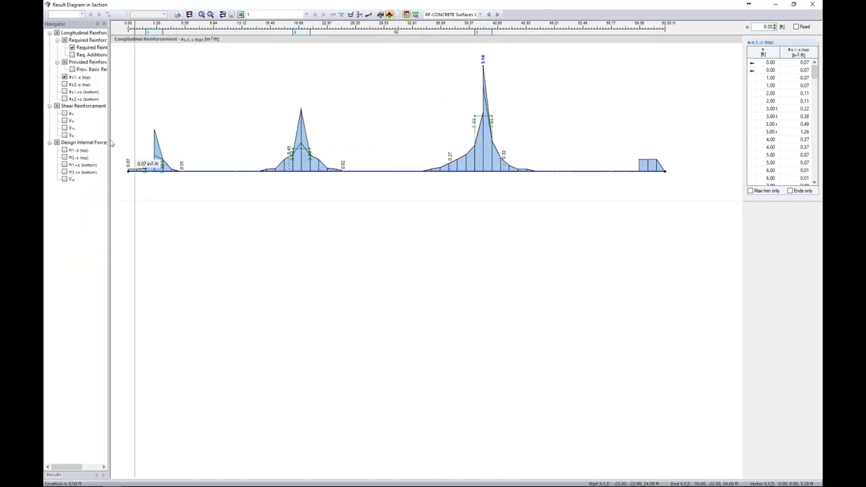
pyautogui.click(64, 84)
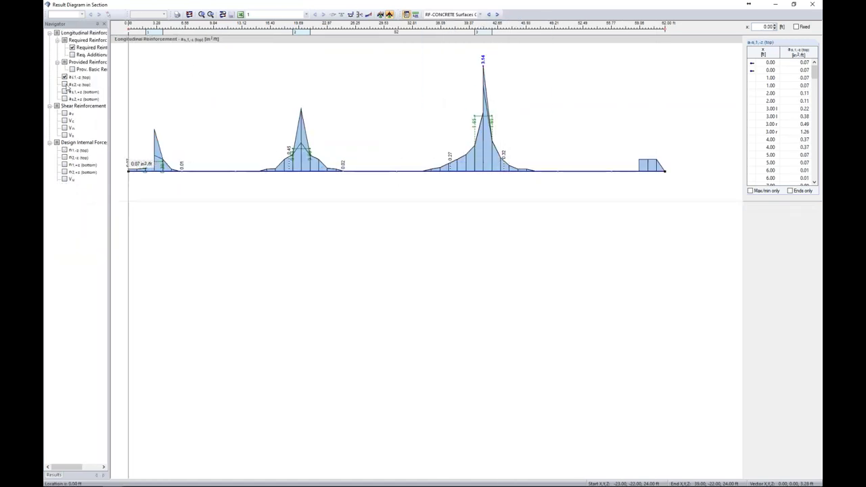
pyautogui.click(811, 4)
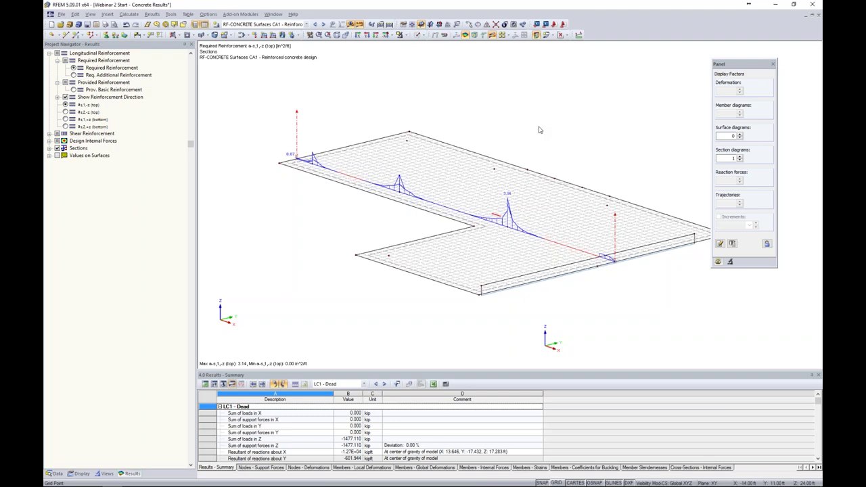
# - Copy the result section to the other column line along the slab's far edge
pyautogui.moveTo(399, 97); pyautogui.dragTo(418, 101, button='middle')
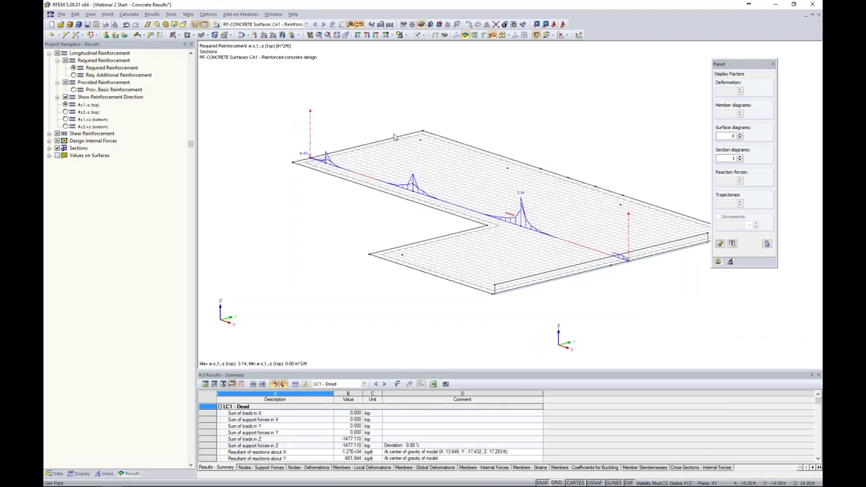
pyautogui.scroll(4, 347, 141)
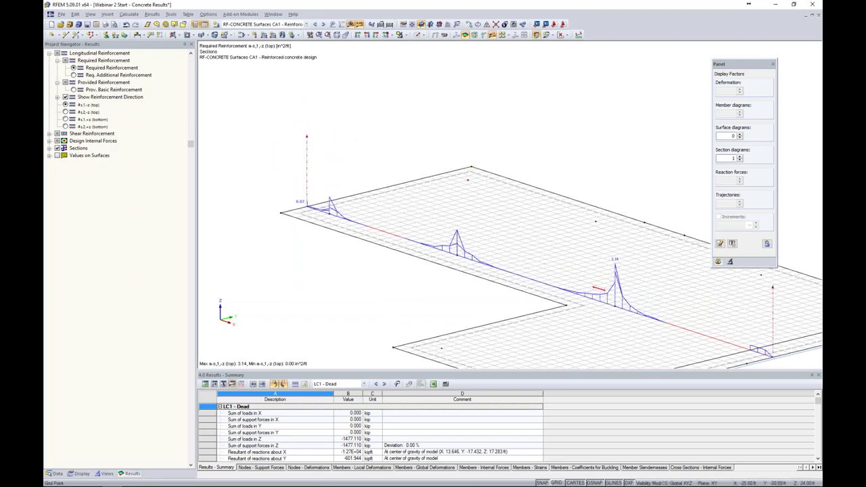
pyautogui.click(447, 176)
pyautogui.scroll(-5, 559, 190)
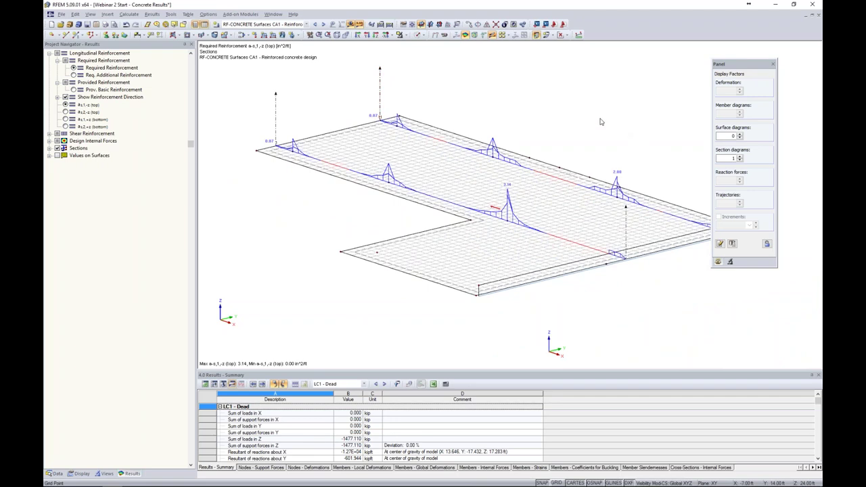
pyautogui.moveTo(560, 109)
pyautogui.mouseDown(button='middle')
pyautogui.moveTo(591, 117)
pyautogui.moveTo(563, 109)
pyautogui.mouseUp(button='middle')
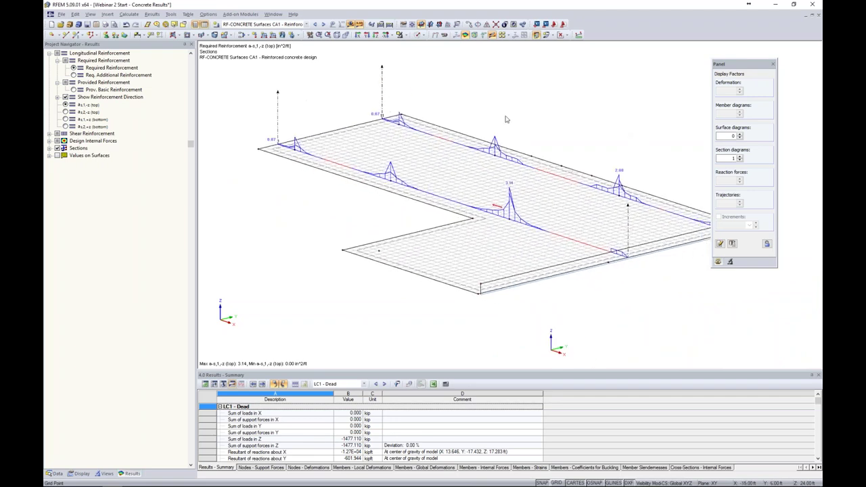
# - List the model's sections in the project data and highlight each of the two sections on the slab
pyautogui.click(54, 473)
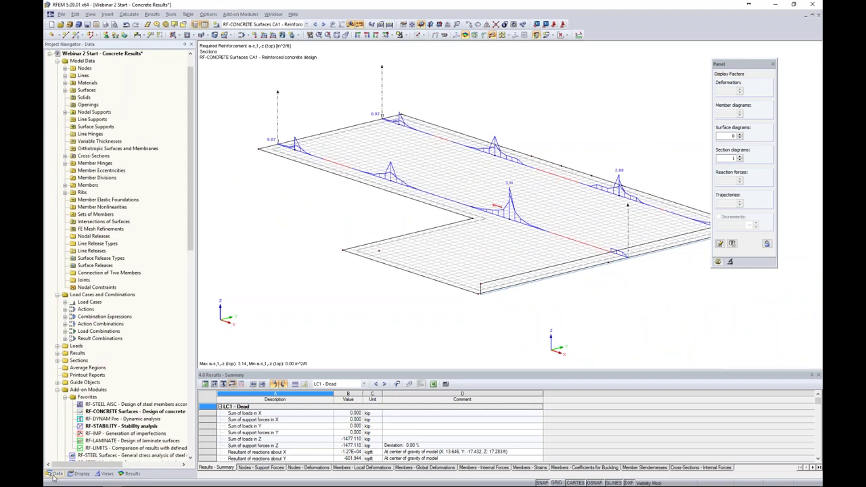
pyautogui.scroll(-4, 109, 360)
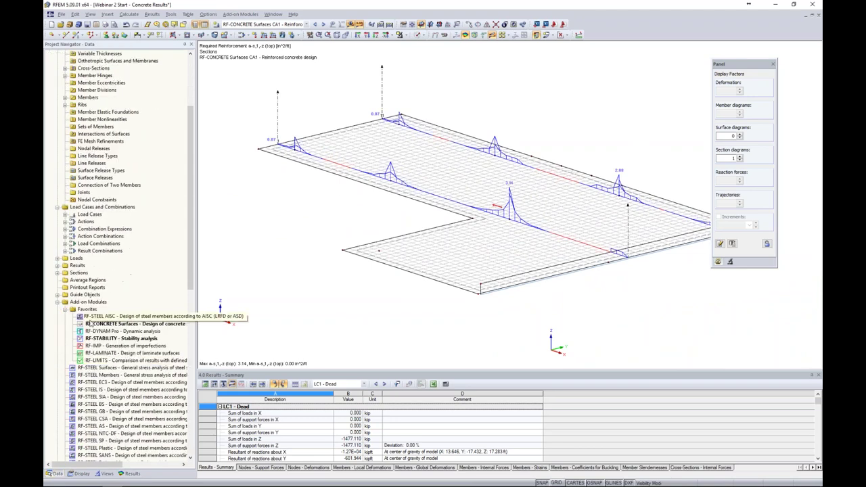
pyautogui.click(58, 273)
pyautogui.click(81, 279)
pyautogui.click(83, 288)
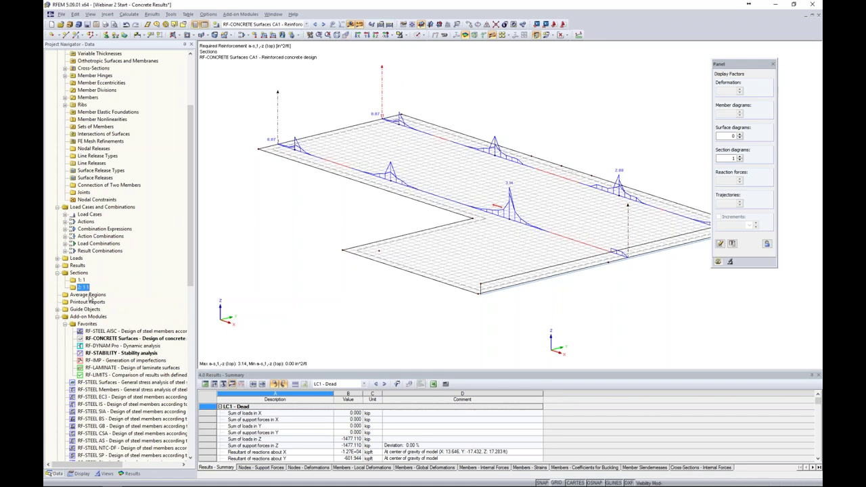
# - Start a new average region and assign it to the top slab, surface 2
pyautogui.click(89, 295)
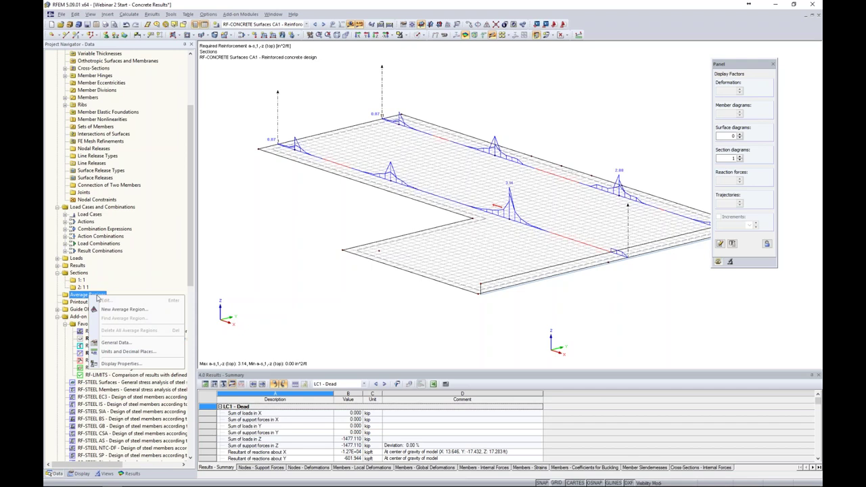
pyautogui.click(115, 310)
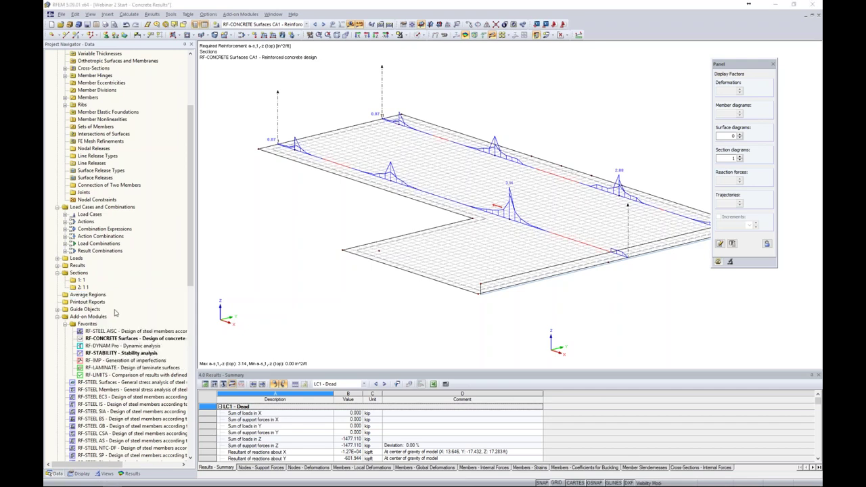
pyautogui.moveTo(365, 119); pyautogui.dragTo(451, 112)
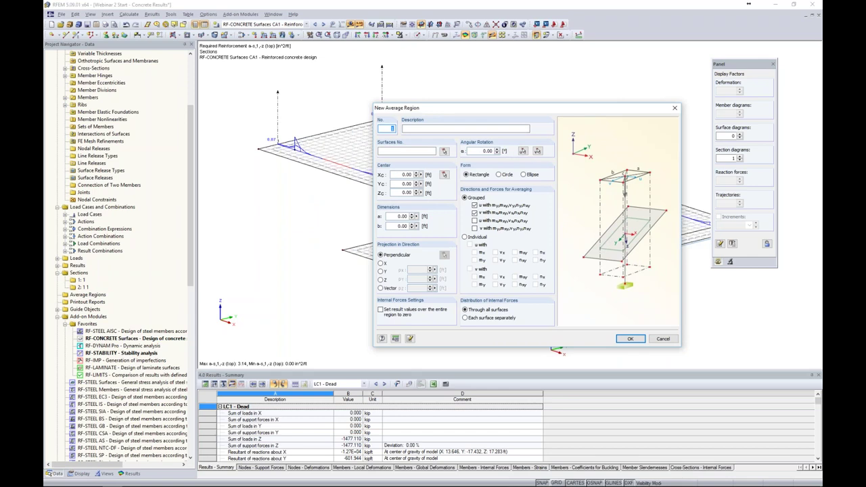
pyautogui.click(444, 151)
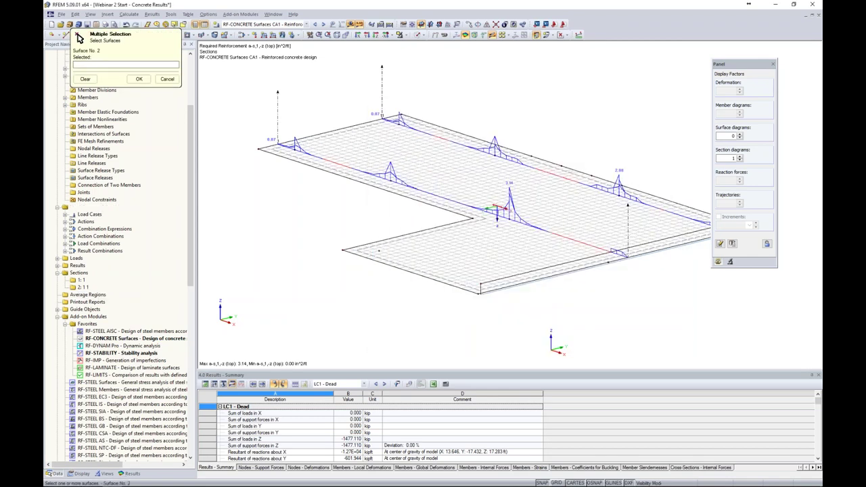
pyautogui.click(139, 78)
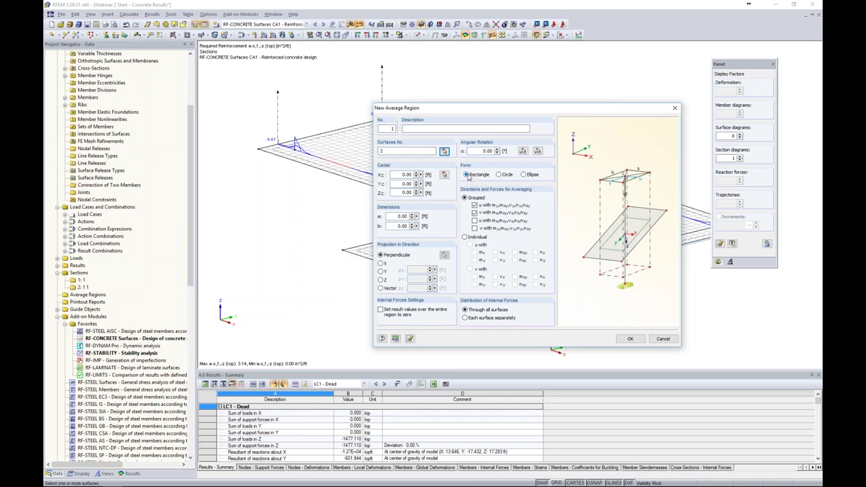
# - Preview the circle and ellipse forms for the average region and return to the rectangle form
pyautogui.click(499, 174)
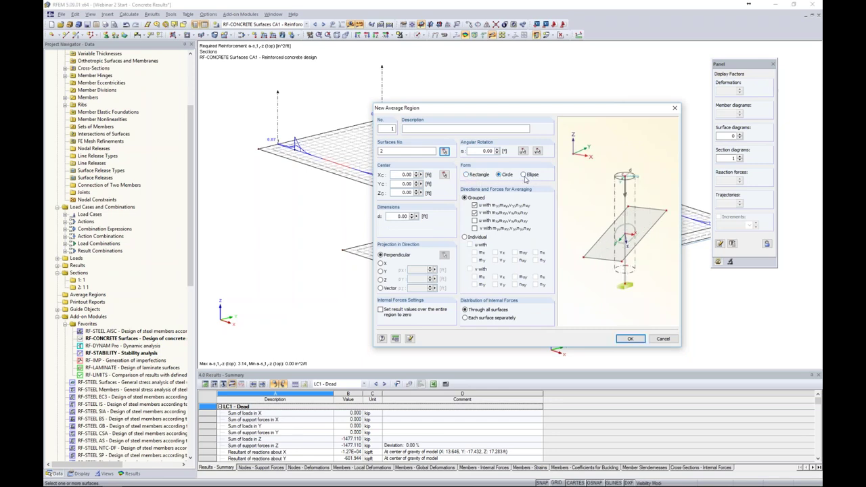
pyautogui.click(524, 176)
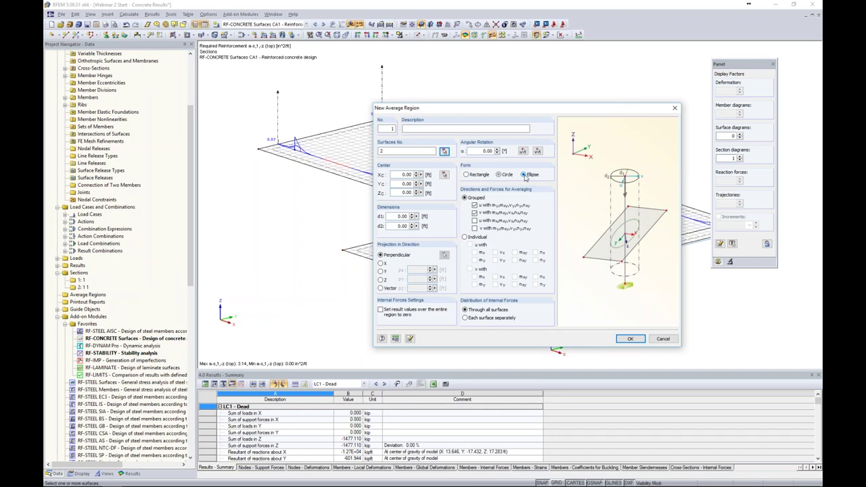
pyautogui.click(466, 175)
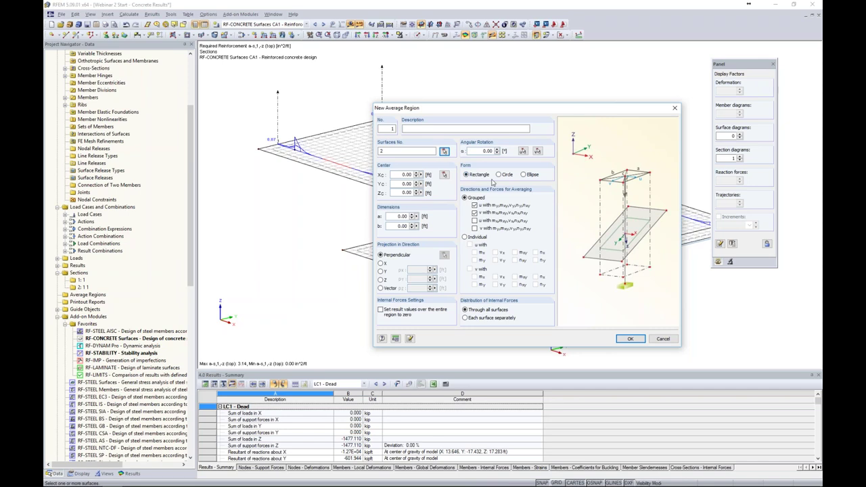
pyautogui.click(499, 176)
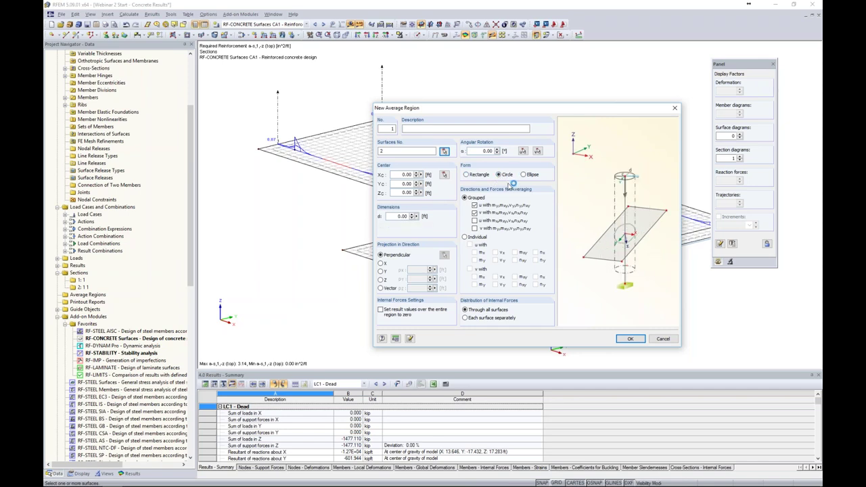
pyautogui.click(466, 175)
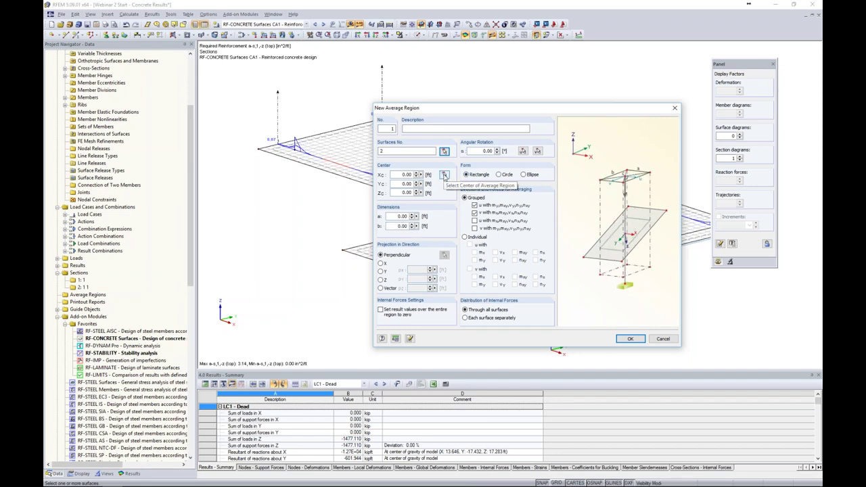
# - Centre the average region on the column point at X -20, Y -22, Z 24 ft and set both dimensions to 2 ft
pyautogui.click(445, 175)
pyautogui.click(296, 147)
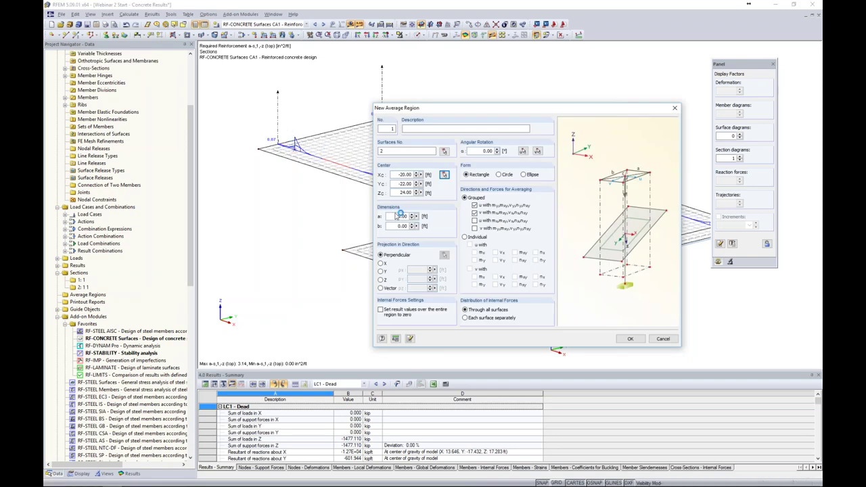
pyautogui.write('2')
pyautogui.press('Tab')
# - Try the extra grouped averaging directions and the individual force selection, and return to the original grouped setting
pyautogui.click(475, 220)
pyautogui.click(475, 228)
pyautogui.click(474, 220)
pyautogui.click(474, 228)
pyautogui.click(464, 236)
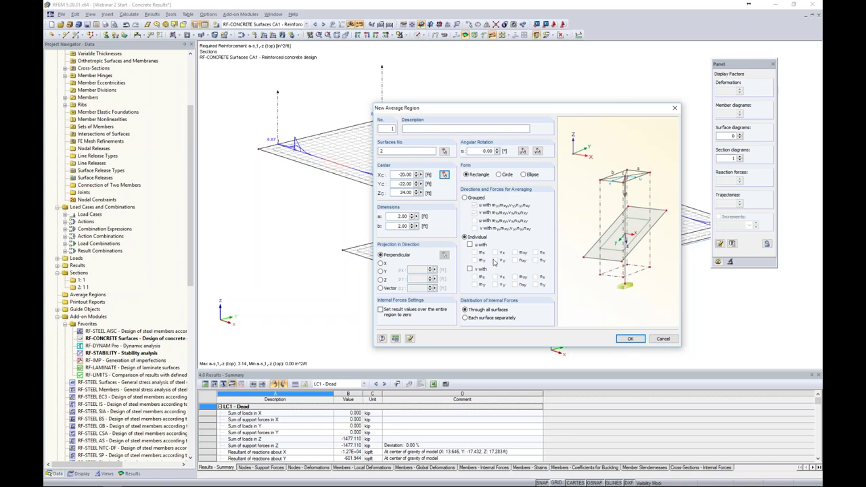
pyautogui.click(464, 197)
# - Distribute the internal forces for each surface separately and create the average region
pyautogui.click(466, 320)
pyautogui.click(630, 339)
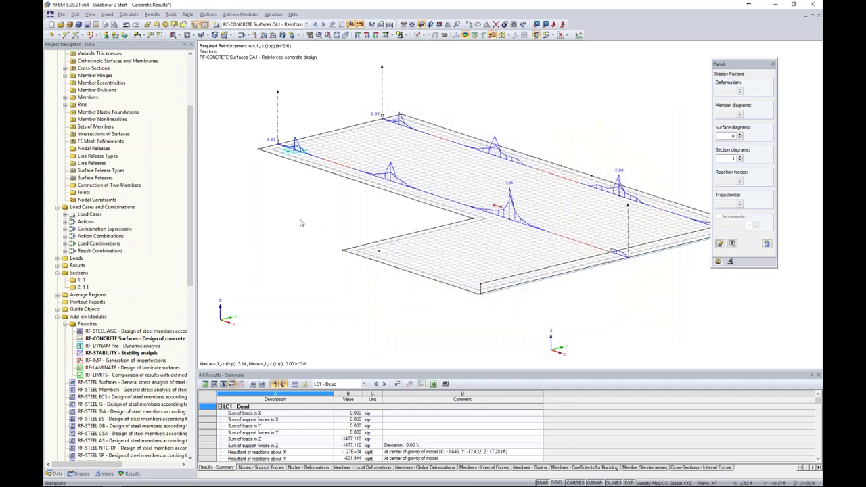
# - Display the results of load combination CO2 - 1.2D + 1.6L with the loads hidden
pyautogui.moveTo(294, 193); pyautogui.dragTo(331, 223, button='middle')
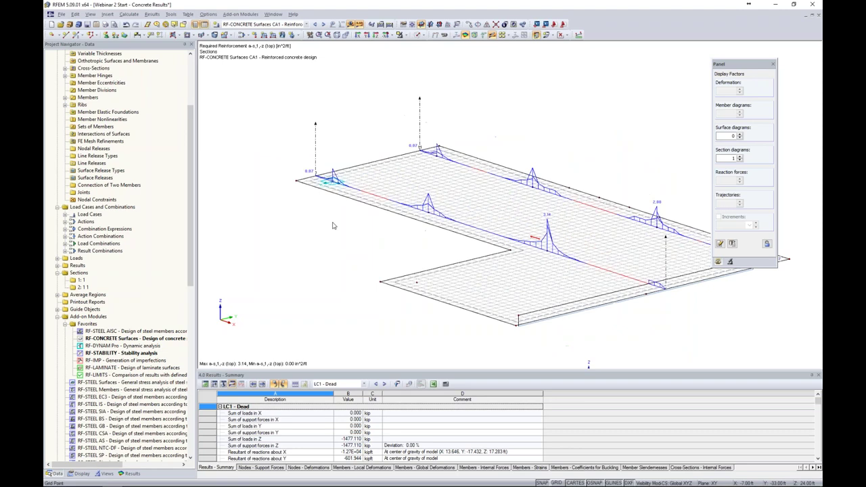
pyautogui.click(306, 25)
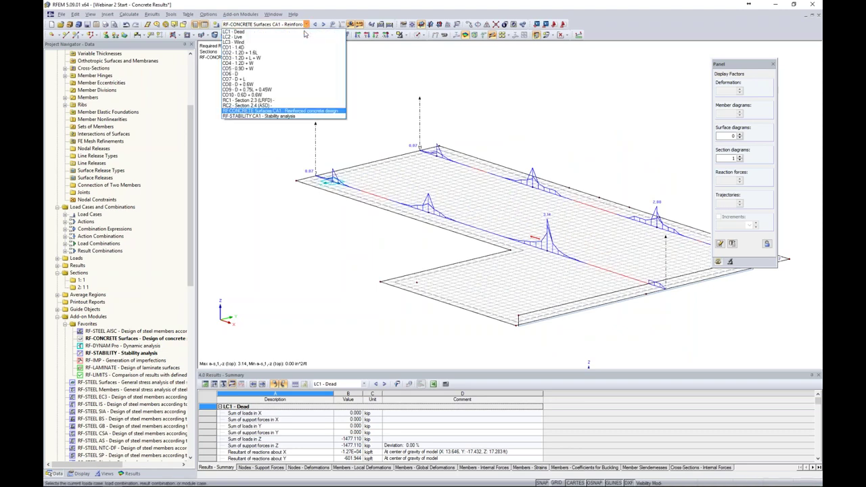
pyautogui.click(295, 52)
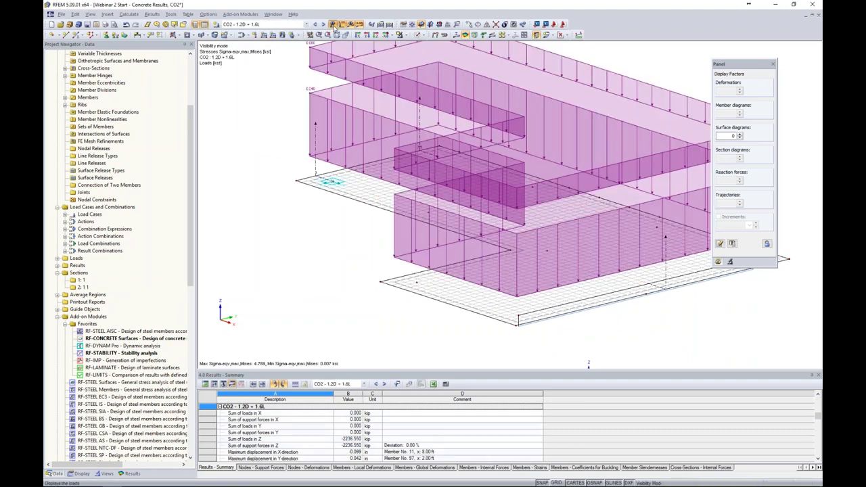
pyautogui.click(332, 25)
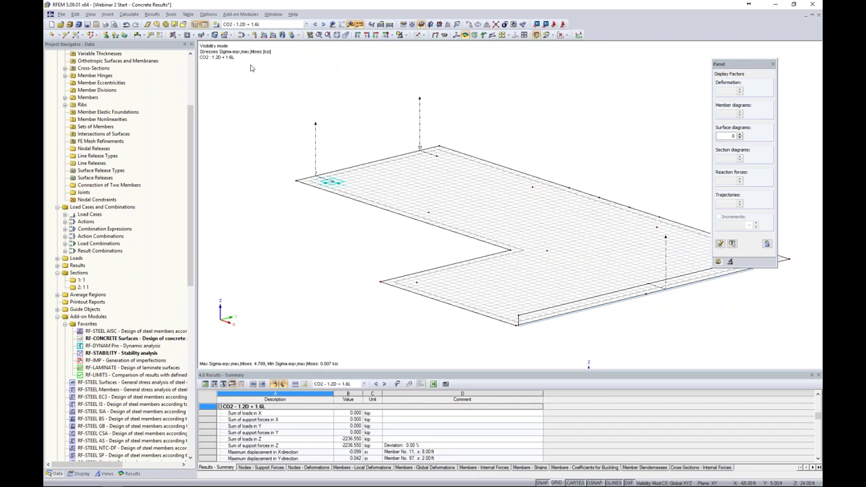
# - Turn on the section results and display the basic internal force mx along both slab sections
pyautogui.click(130, 472)
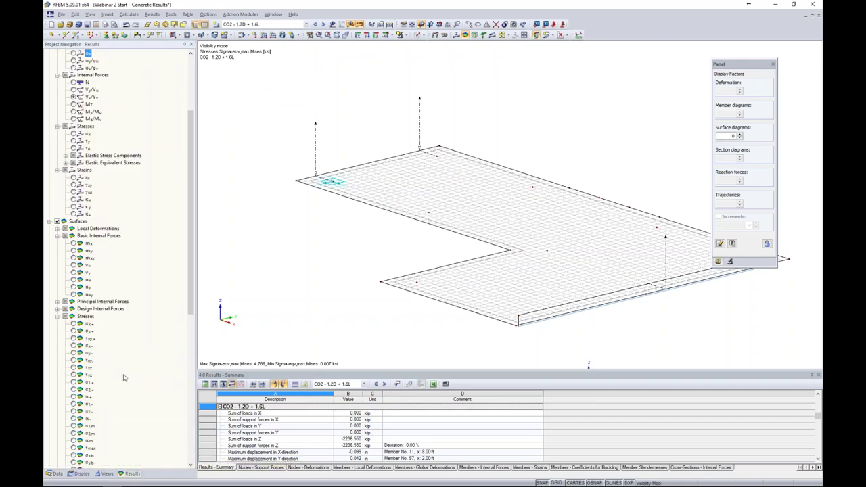
pyautogui.scroll(-12, 124, 378)
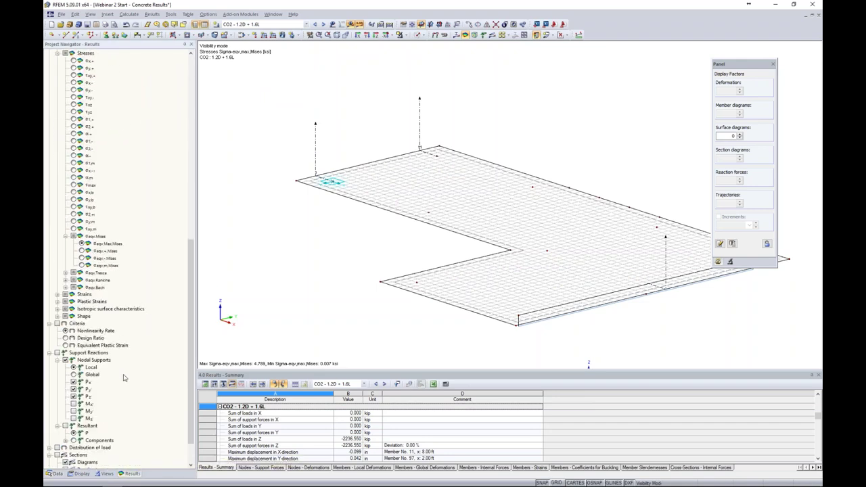
pyautogui.scroll(-2, 124, 378)
pyautogui.click(57, 419)
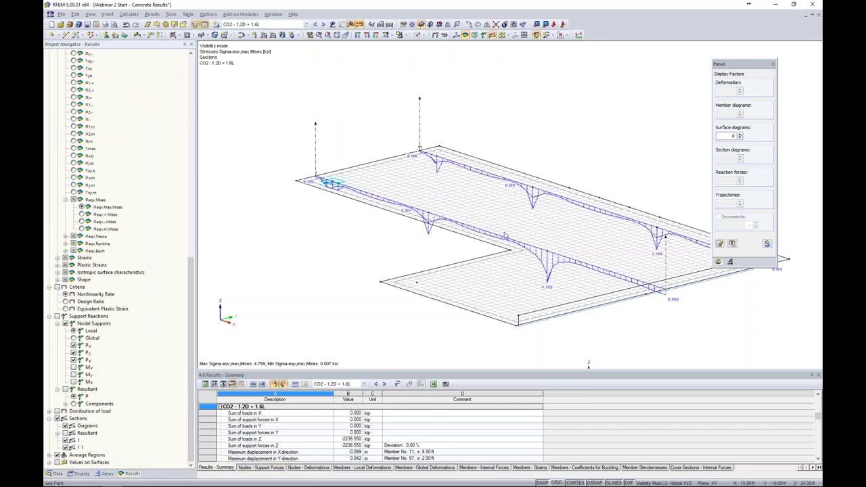
pyautogui.scroll(10, 108, 286)
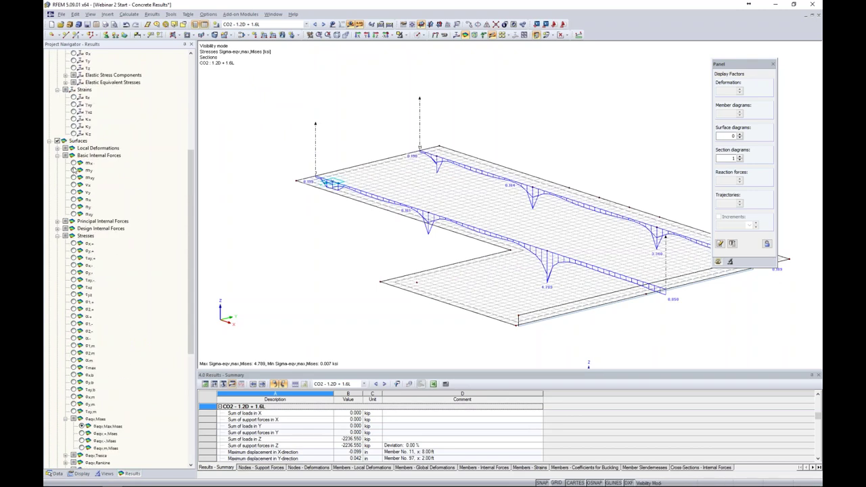
pyautogui.click(74, 163)
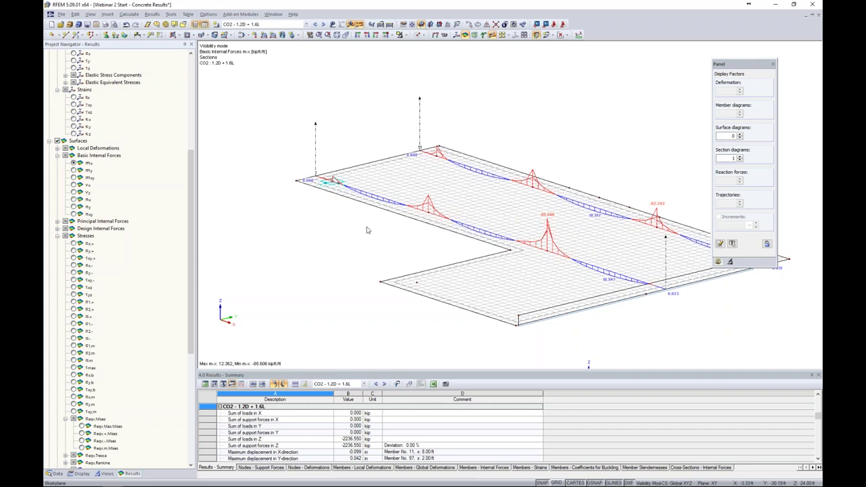
# - Copy the average region from its column to the next two columns along the same section line
pyautogui.scroll(3, 342, 213)
pyautogui.click(330, 174)
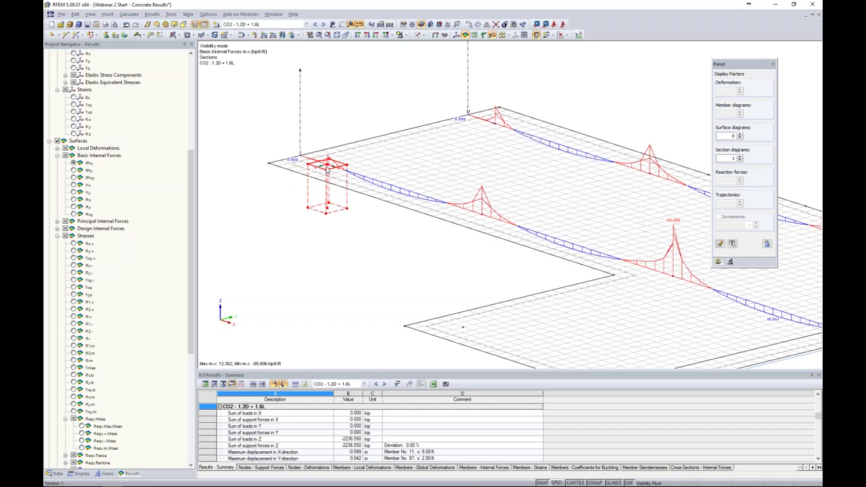
pyautogui.moveTo(327, 165); pyautogui.dragTo(474, 243)
pyautogui.click(418, 263)
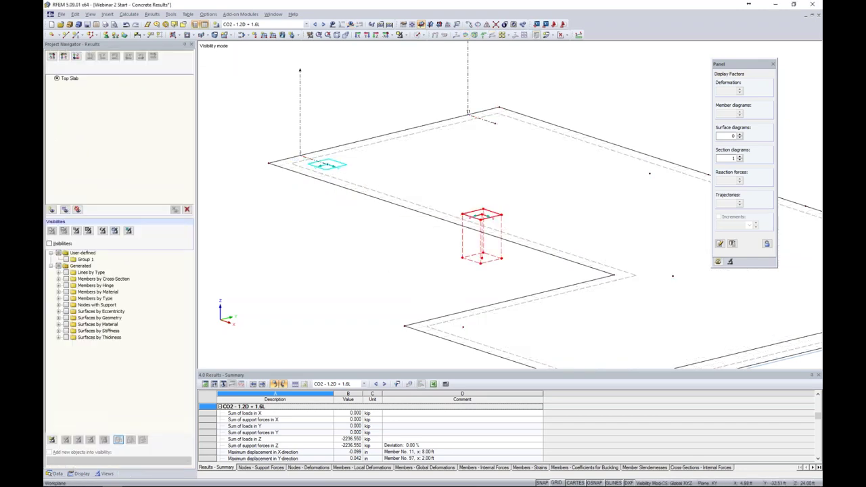
pyautogui.moveTo(439, 270); pyautogui.dragTo(352, 182, button='middle')
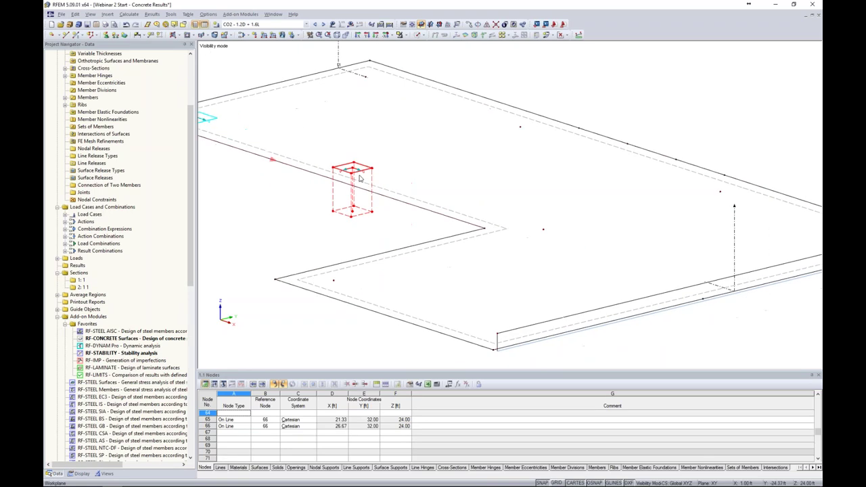
pyautogui.moveTo(352, 178); pyautogui.dragTo(543, 231)
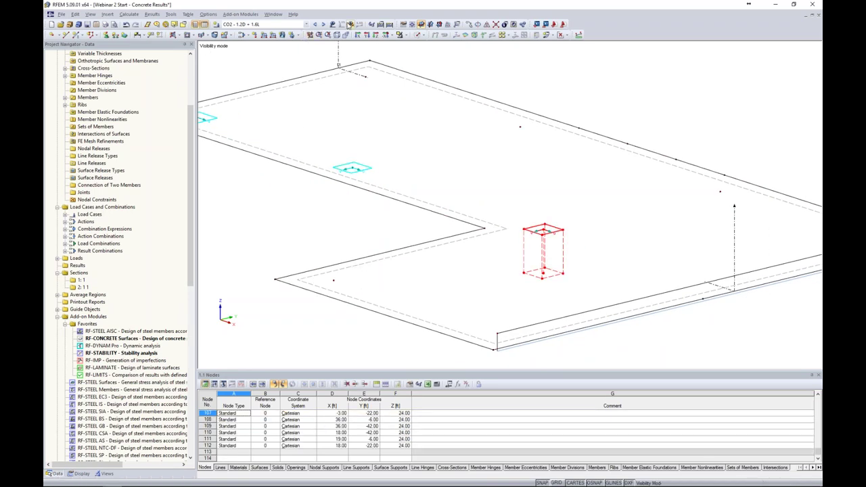
# - Recalculate the CO2 results with the average regions, and run the RF-CONCRETE Surfaces CA1 design again
pyautogui.click(350, 24)
pyautogui.click(418, 259)
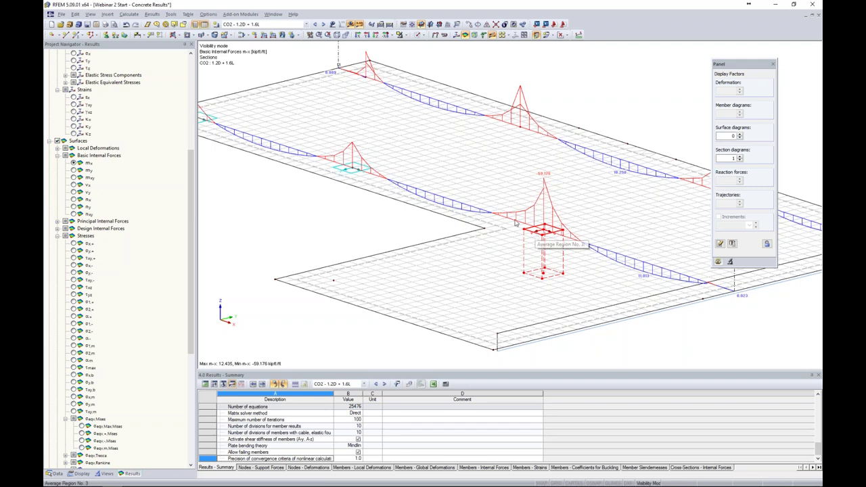
pyautogui.click(306, 24)
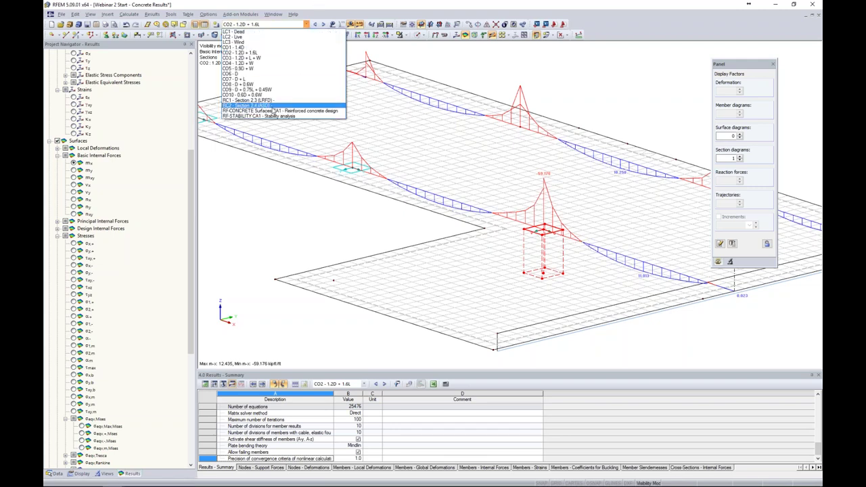
pyautogui.click(274, 110)
pyautogui.click(357, 36)
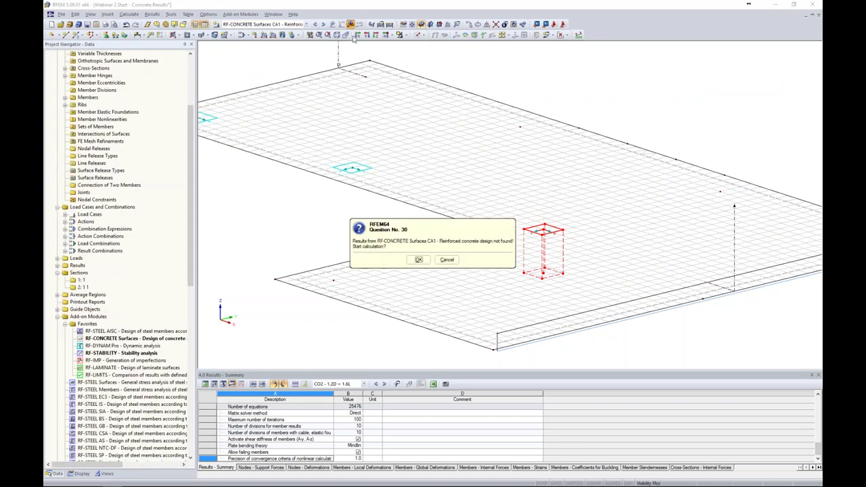
pyautogui.click(418, 259)
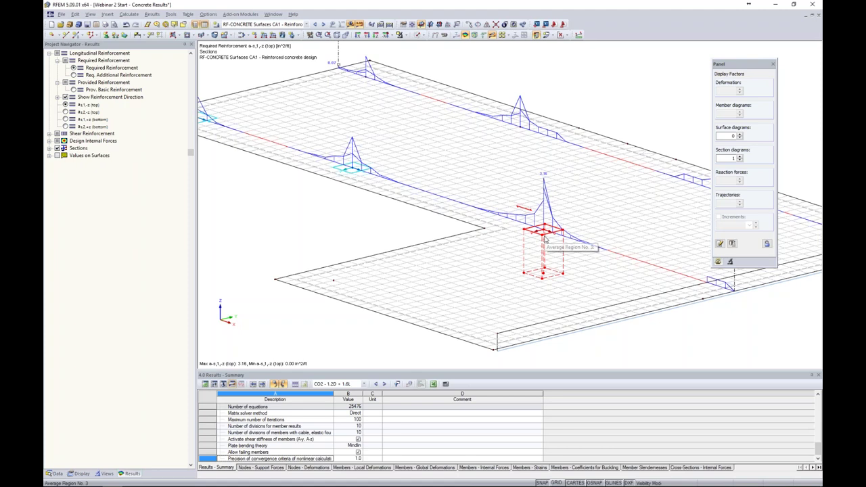
# - Set the RF-CONCRETE Surfaces details to apply the averaged internal forces in the defined average region for the ULS calculation, and close the module
pyautogui.click(55, 472)
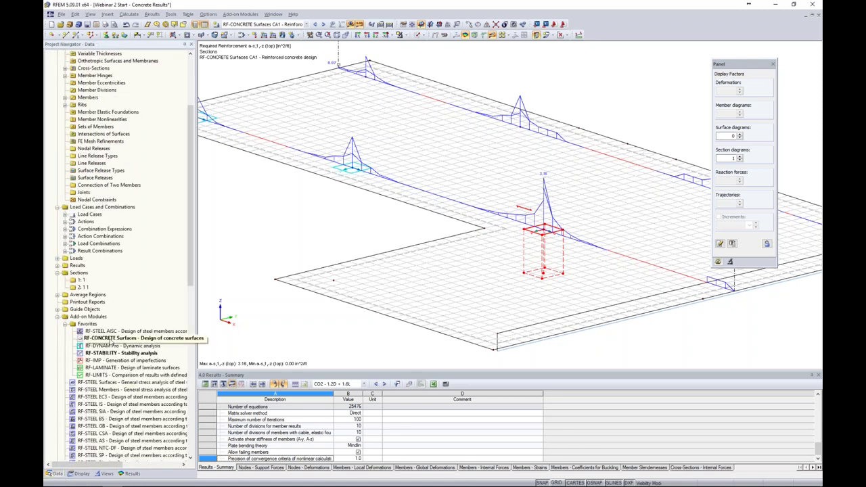
pyautogui.doubleClick(110, 338)
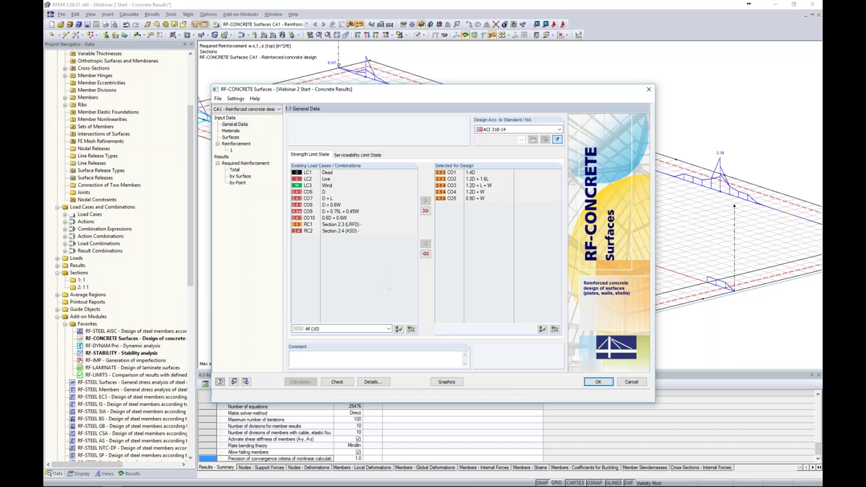
pyautogui.click(373, 381)
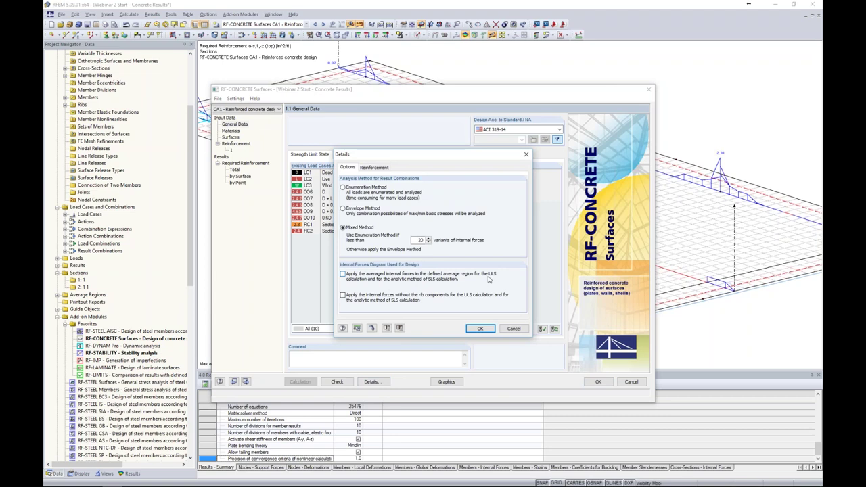
pyautogui.click(342, 274)
pyautogui.click(480, 328)
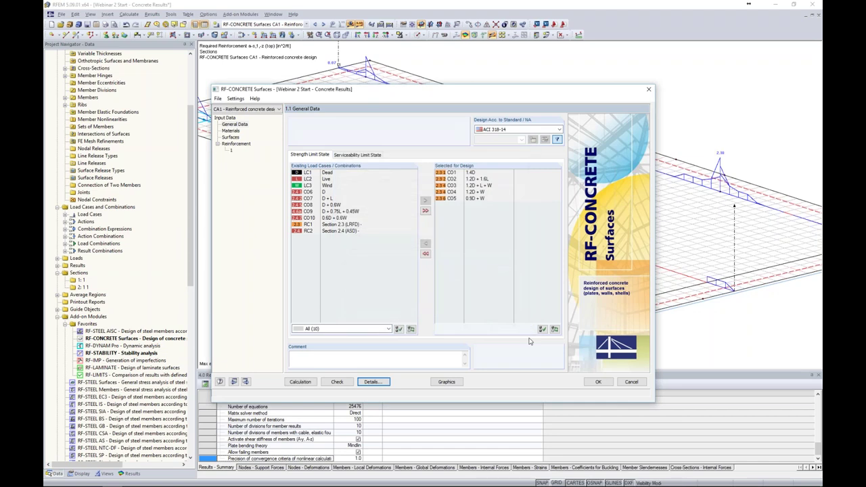
pyautogui.click(588, 382)
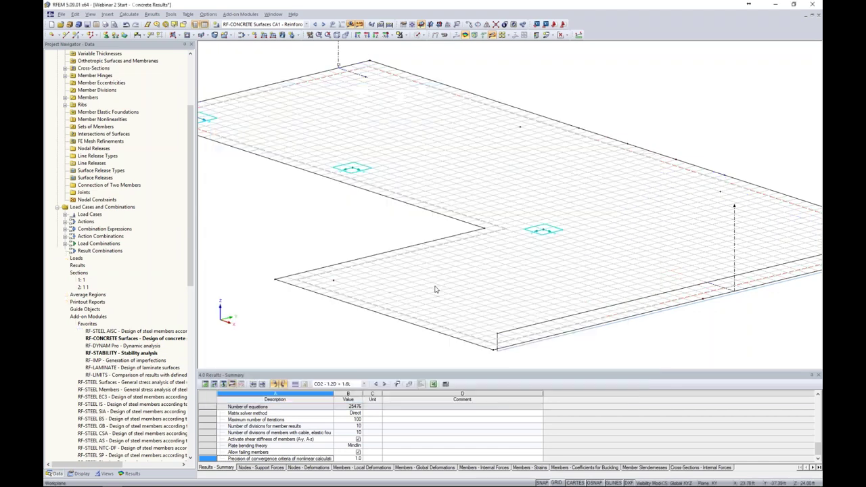
# - Show the RF-CONCRETE Surfaces required top reinforcement a-s,1,-z along both slab sections
pyautogui.click(349, 24)
pyautogui.click(416, 259)
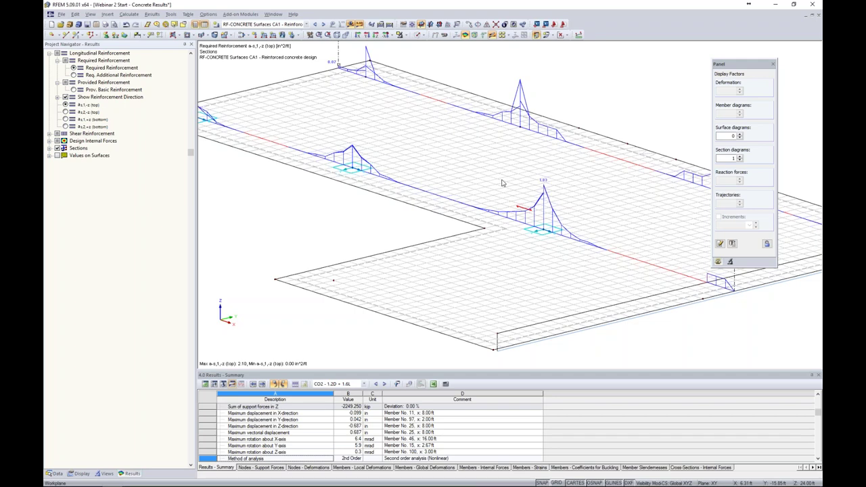
pyautogui.scroll(-5, 504, 183)
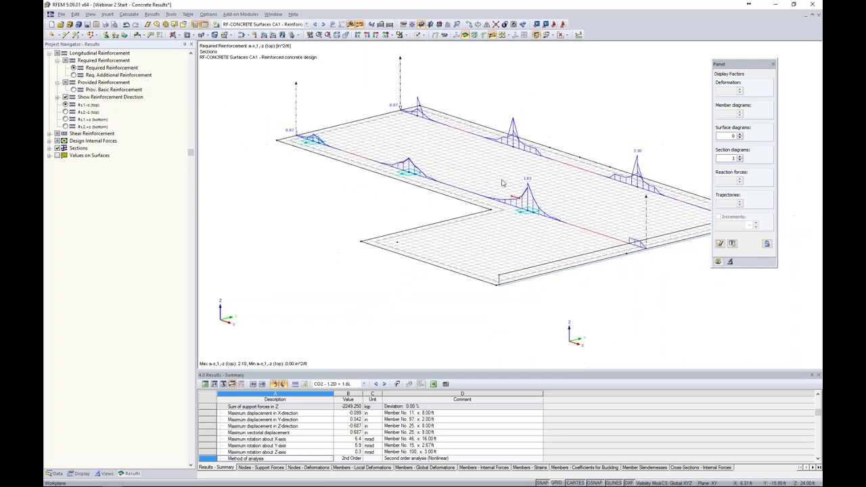
pyautogui.moveTo(608, 255); pyautogui.dragTo(561, 247, button='middle')
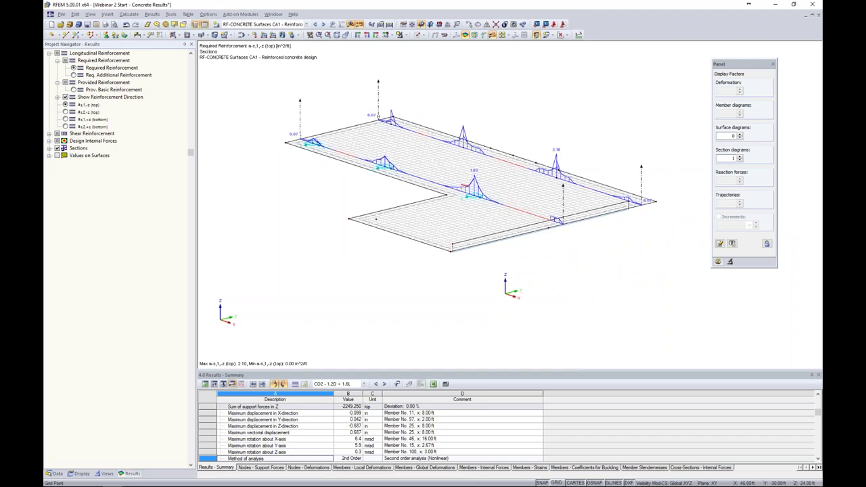
# - Hide the results, show the previous visibility with the whole building, and switch to the solid transparent display model
pyautogui.click(350, 25)
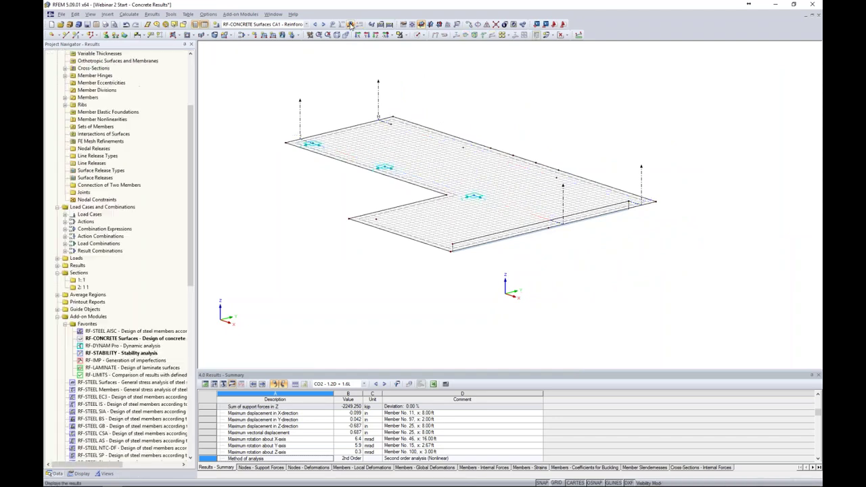
pyautogui.click(405, 35)
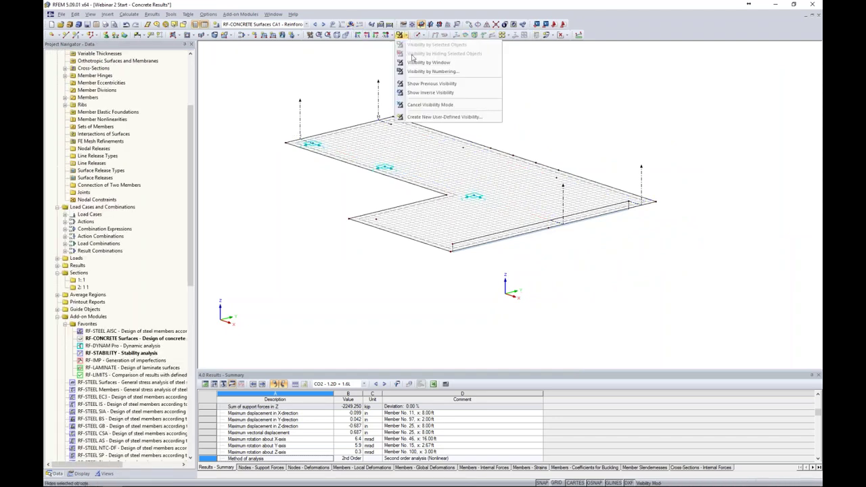
pyautogui.click(440, 86)
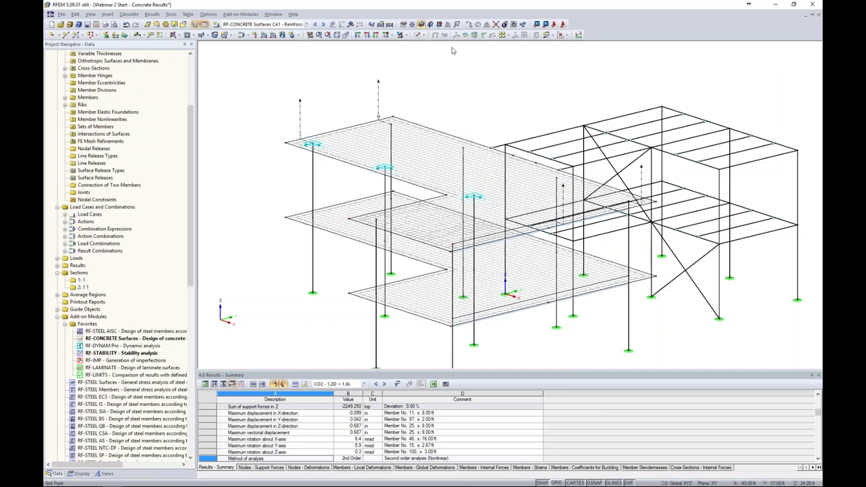
pyautogui.click(417, 34)
pyautogui.click(431, 62)
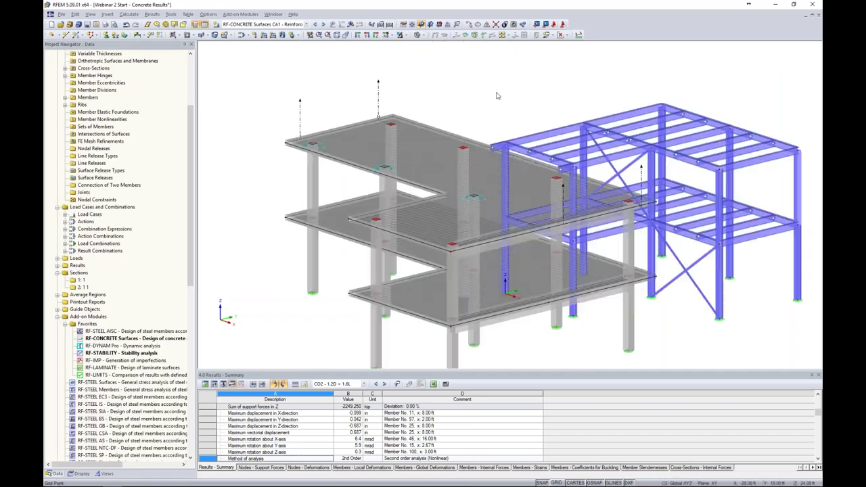
# - Open the top slab's edge rib, member 97, and examine its rib alignment and integration widths without changing them
pyautogui.moveTo(541, 270); pyautogui.dragTo(494, 236, button='middle')
pyautogui.keyDown('ctrl'); pyautogui.moveTo(470, 95); pyautogui.dragTo(693, 65, button='middle'); pyautogui.keyUp('ctrl')
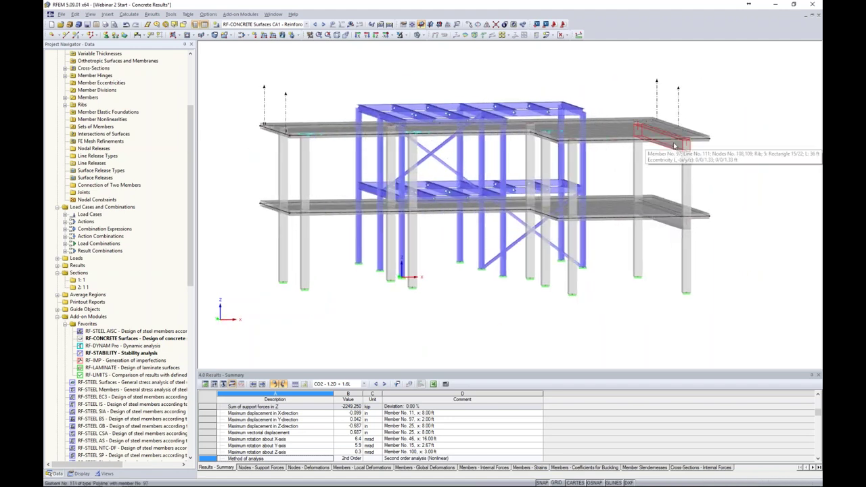
pyautogui.keyDown('ctrl'); pyautogui.moveTo(673, 146); pyautogui.dragTo(473, 169, button='middle'); pyautogui.keyUp('ctrl')
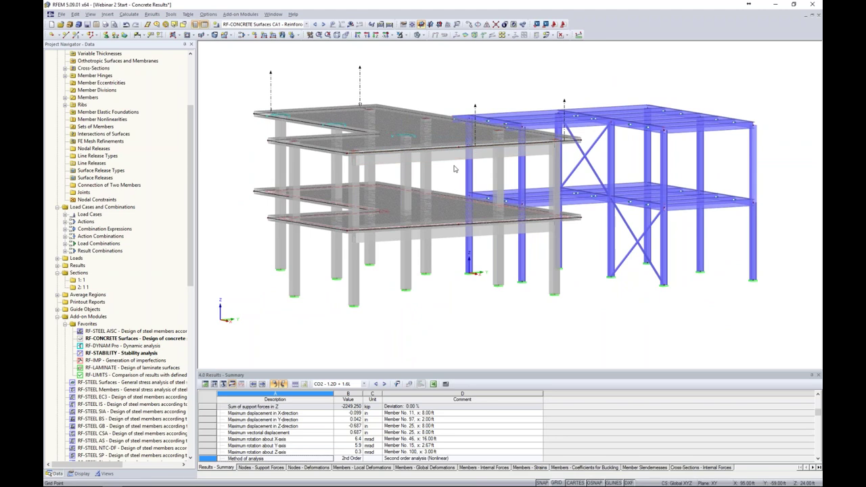
pyautogui.keyDown('ctrl'); pyautogui.moveTo(460, 298); pyautogui.dragTo(487, 223, button='middle'); pyautogui.keyUp('ctrl')
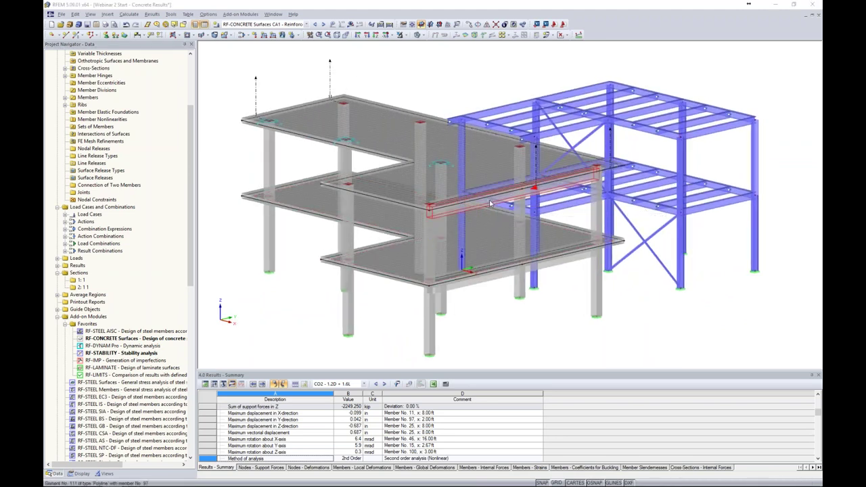
pyautogui.doubleClick(491, 202)
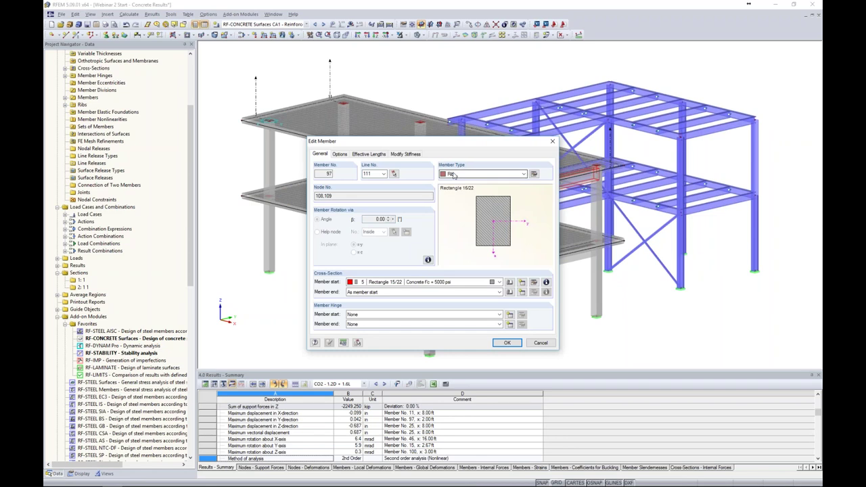
pyautogui.click(534, 174)
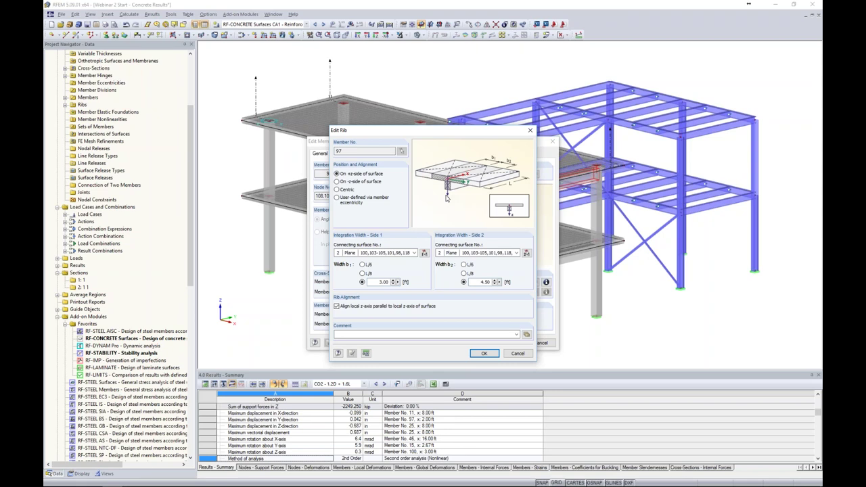
pyautogui.click(518, 353)
# - Change the type of member 97 from Rib to Beam and accept deleting the results
pyautogui.click(453, 172)
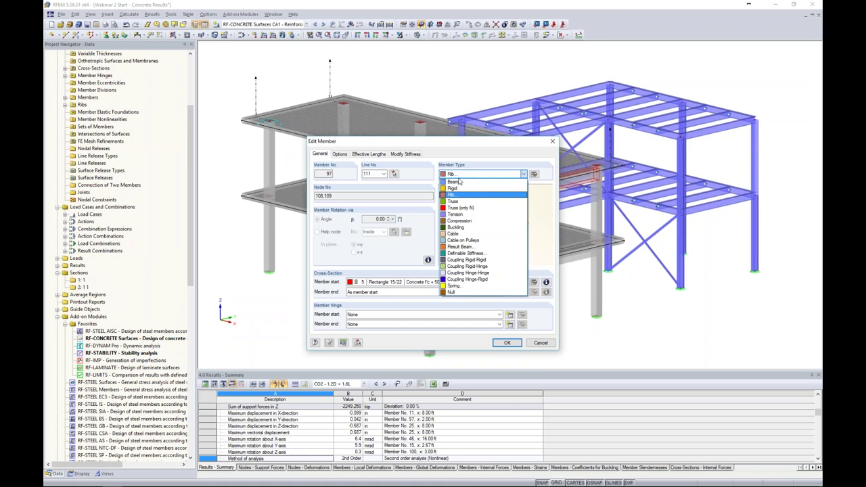
pyautogui.click(458, 181)
pyautogui.moveTo(457, 147); pyautogui.dragTo(296, 123)
pyautogui.click(345, 320)
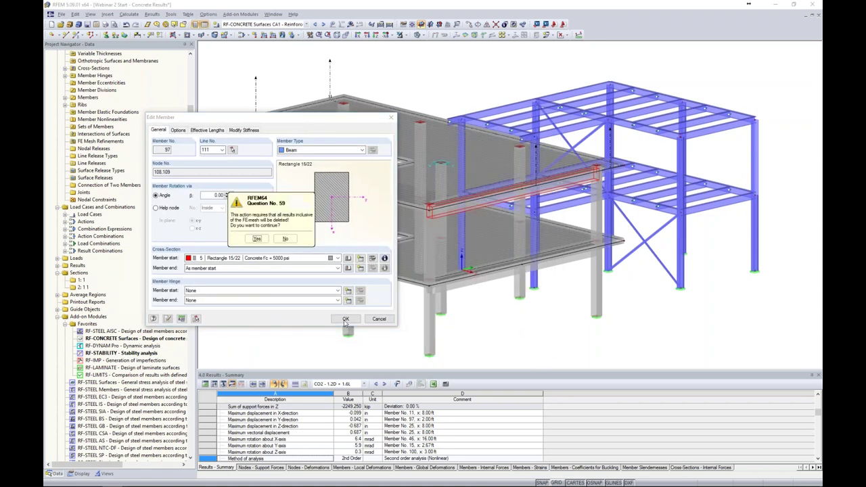
pyautogui.click(344, 319)
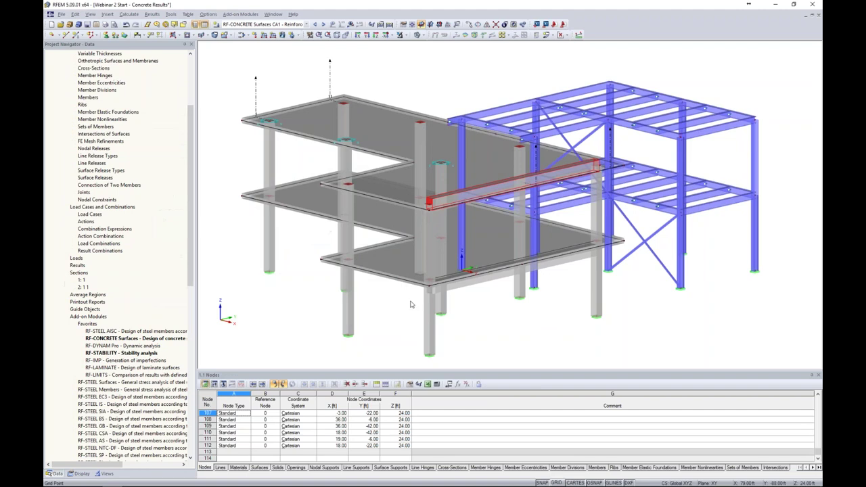
# - Examine the edge beam's vertical position relative to the top slab in the view along the X-axis
pyautogui.click(436, 35)
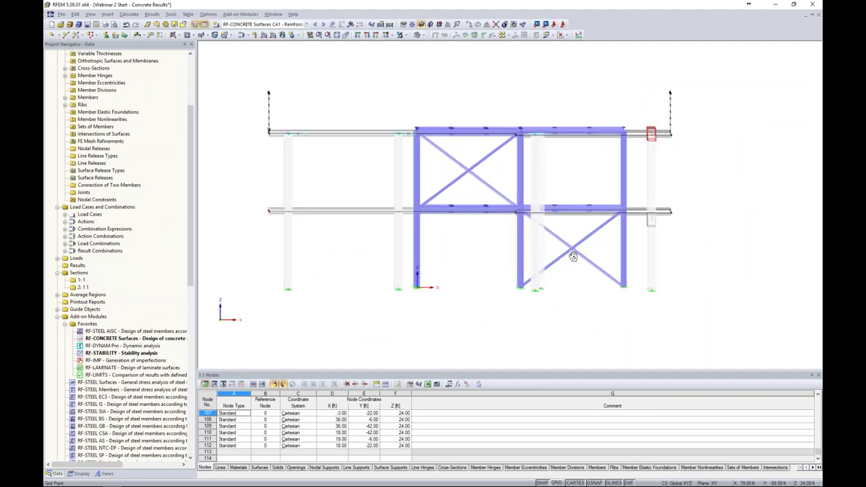
pyautogui.scroll(3, 651, 135)
pyautogui.scroll(1, 651, 135)
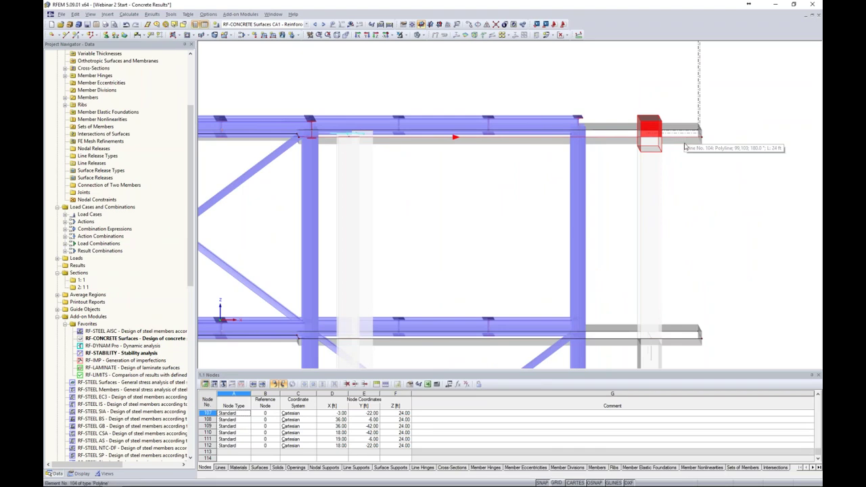
pyautogui.scroll(-4, 685, 140)
pyautogui.keyDown('ctrl'); pyautogui.moveTo(710, 182); pyautogui.dragTo(432, 189, button='middle'); pyautogui.keyUp('ctrl')
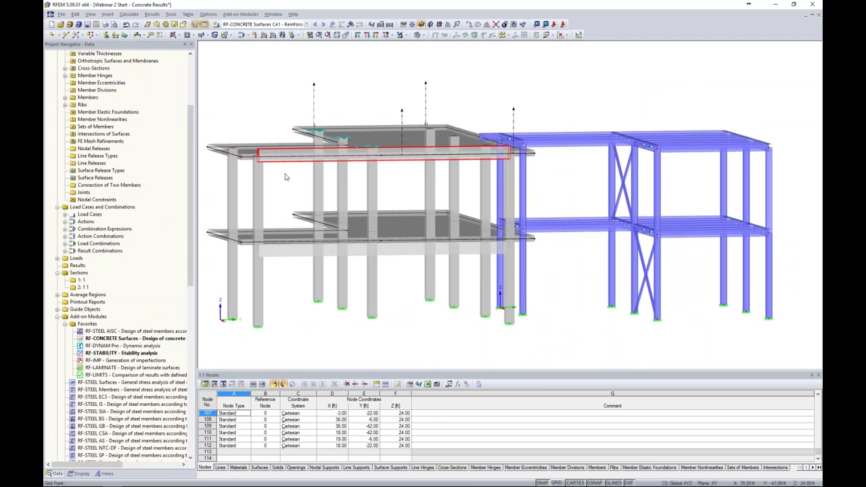
# - Start a new member eccentricity for member 97 with the cross-section aligned at its top centre
pyautogui.keyDown('ctrl'); pyautogui.moveTo(290, 180); pyautogui.dragTo(296, 180, button='middle'); pyautogui.keyUp('ctrl')
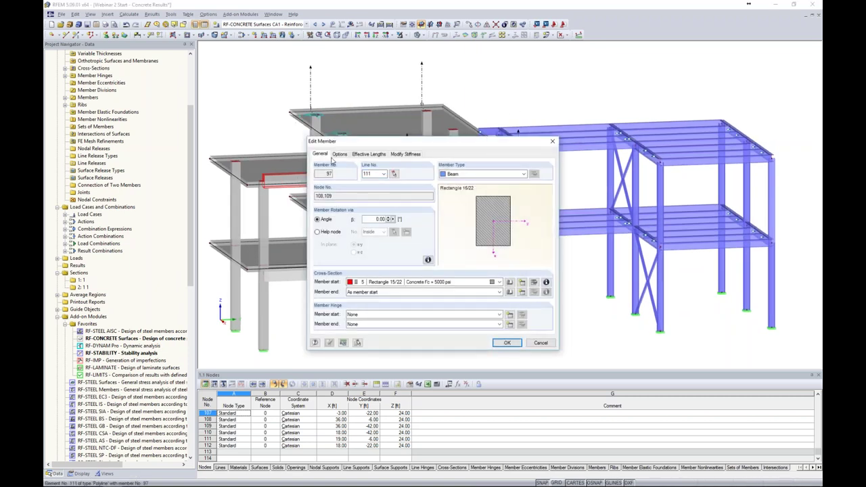
pyautogui.click(339, 154)
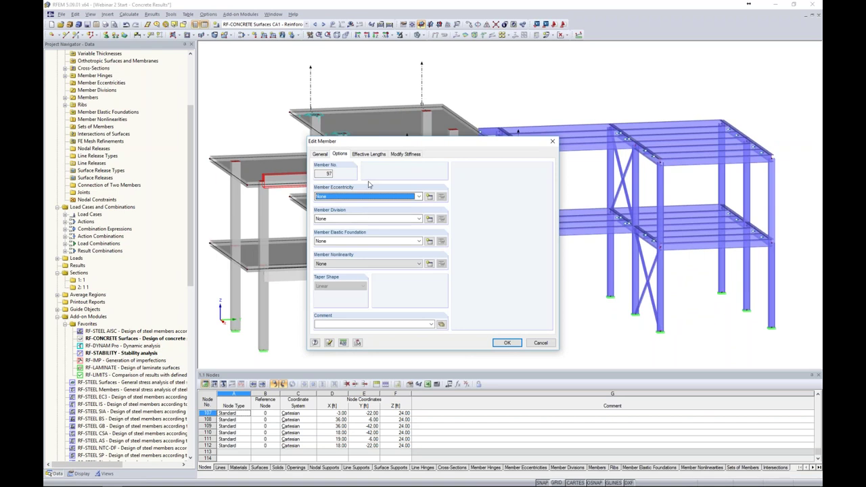
pyautogui.click(430, 197)
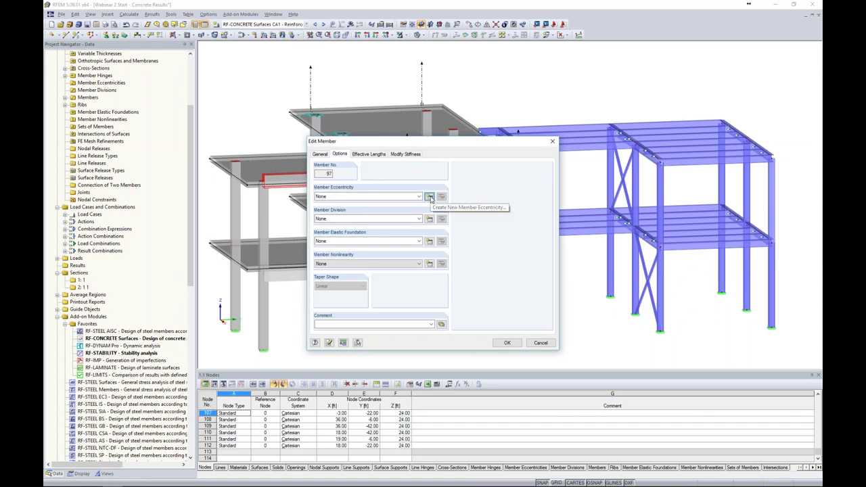
pyautogui.moveTo(441, 139); pyautogui.dragTo(458, 117)
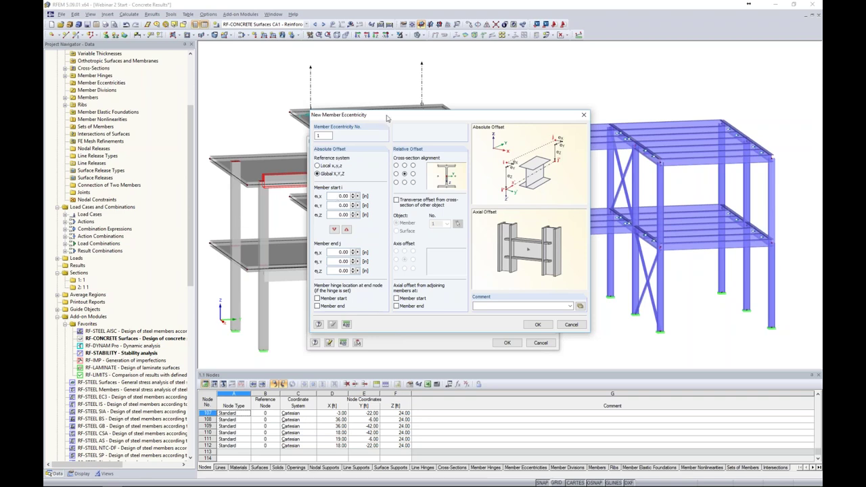
pyautogui.moveTo(400, 117); pyautogui.dragTo(458, 117)
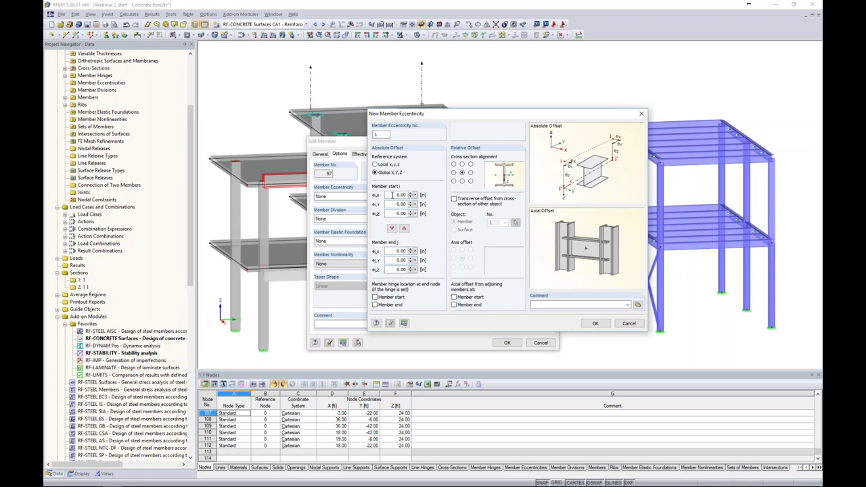
pyautogui.moveTo(447, 115); pyautogui.dragTo(383, 121)
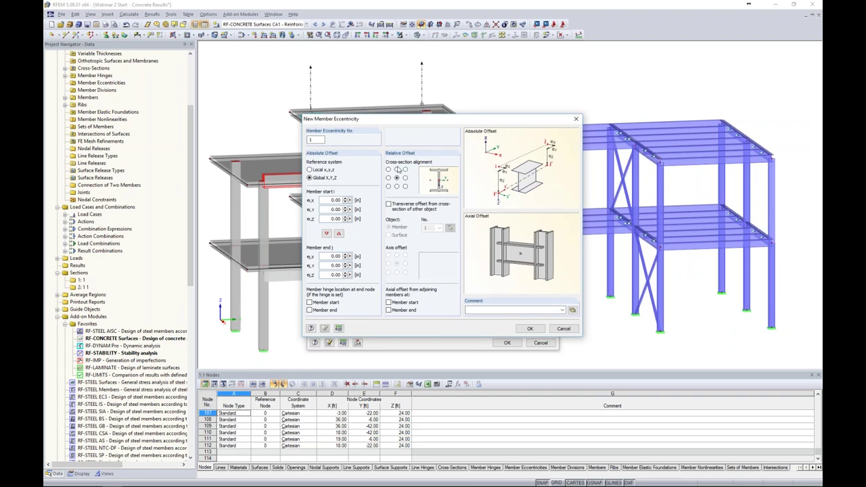
pyautogui.click(396, 169)
pyautogui.click(406, 169)
pyautogui.click(396, 169)
# - Set a transverse offset from surface 2 with the axis offset at the surface's bottom, and apply the eccentricity to member 97
pyautogui.click(389, 205)
pyautogui.click(389, 234)
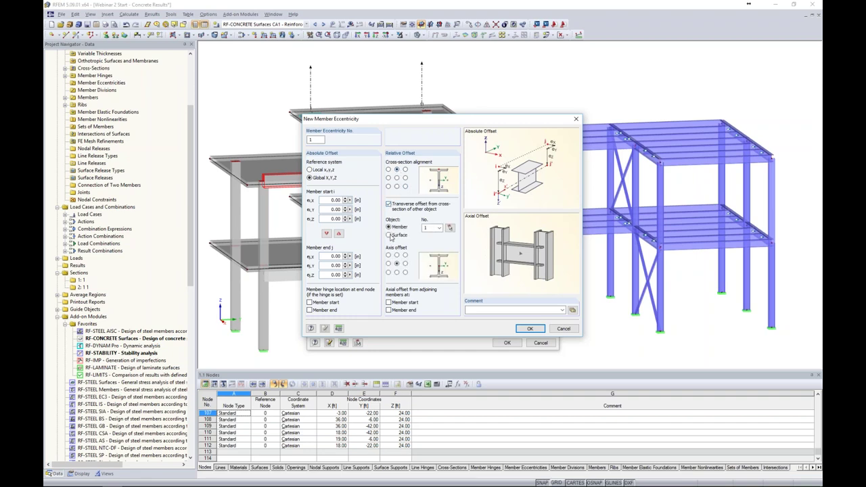
pyautogui.click(450, 228)
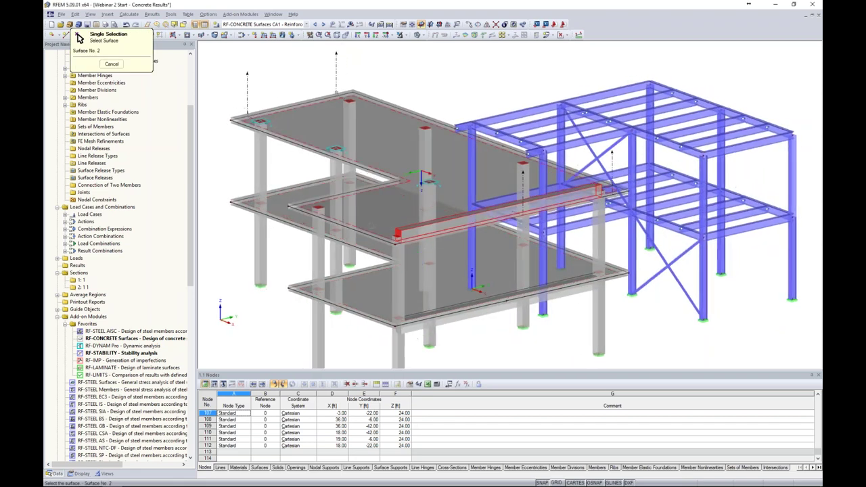
pyautogui.click(379, 290)
pyautogui.click(397, 272)
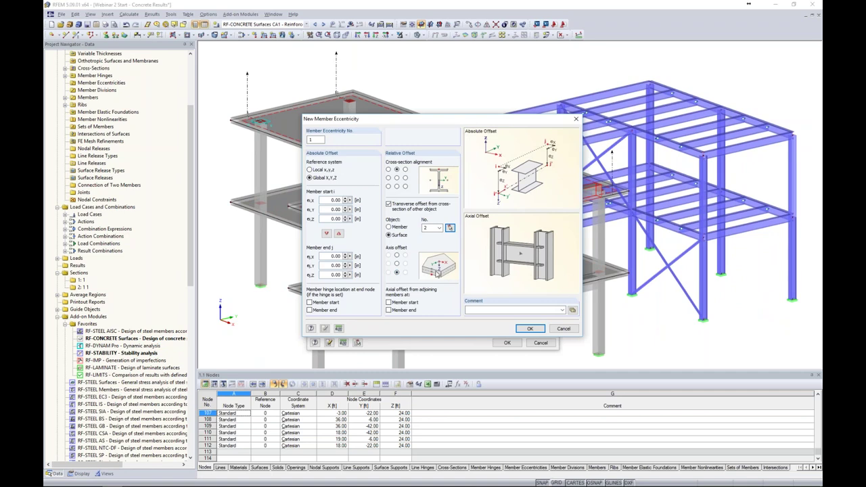
pyautogui.click(528, 330)
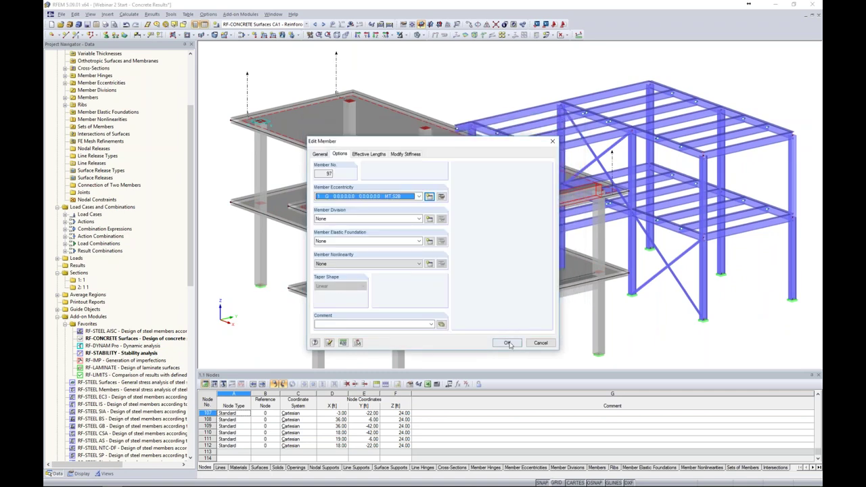
pyautogui.click(507, 342)
# - Check the offset edge beam in the full model from the side, and restore the saved Top Slab view
pyautogui.keyDown('ctrl'); pyautogui.moveTo(499, 294); pyautogui.dragTo(501, 292, button='middle'); pyautogui.keyUp('ctrl')
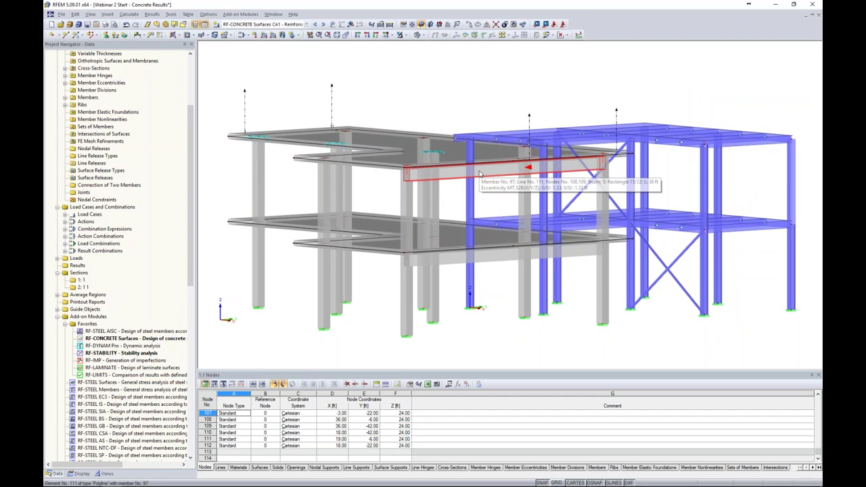
pyautogui.keyDown('ctrl'); pyautogui.moveTo(479, 174); pyautogui.dragTo(350, 188, button='middle'); pyautogui.keyUp('ctrl')
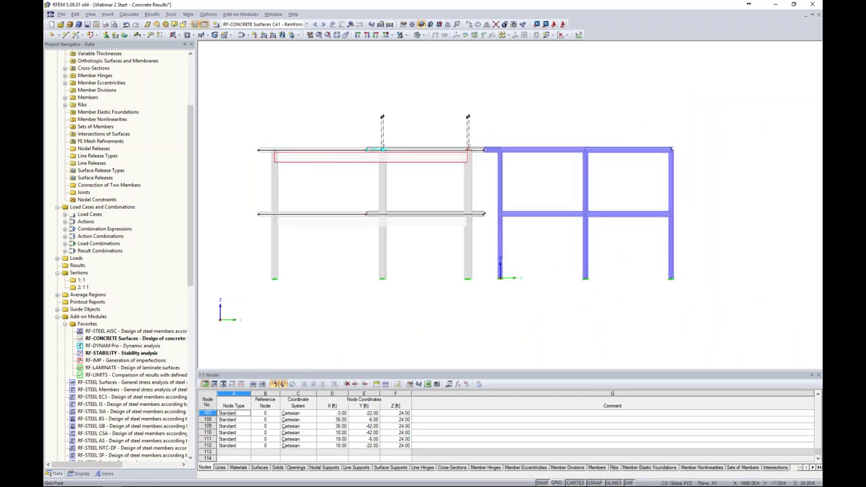
pyautogui.click(106, 474)
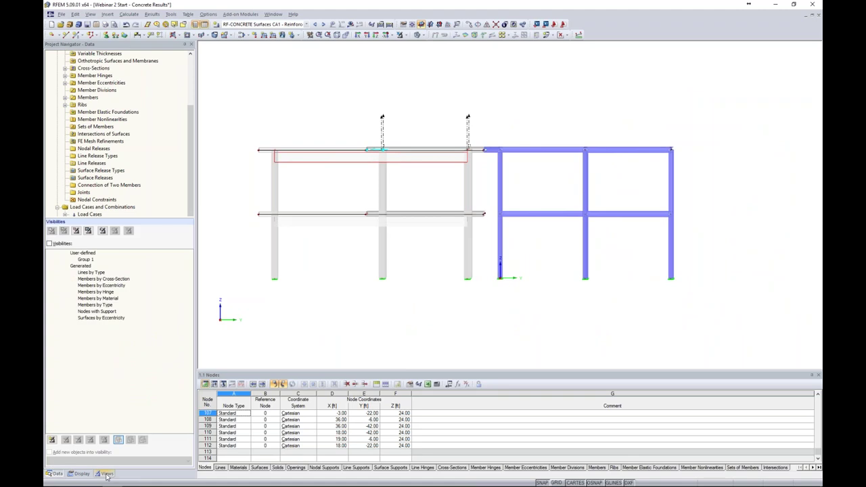
pyautogui.doubleClick(58, 79)
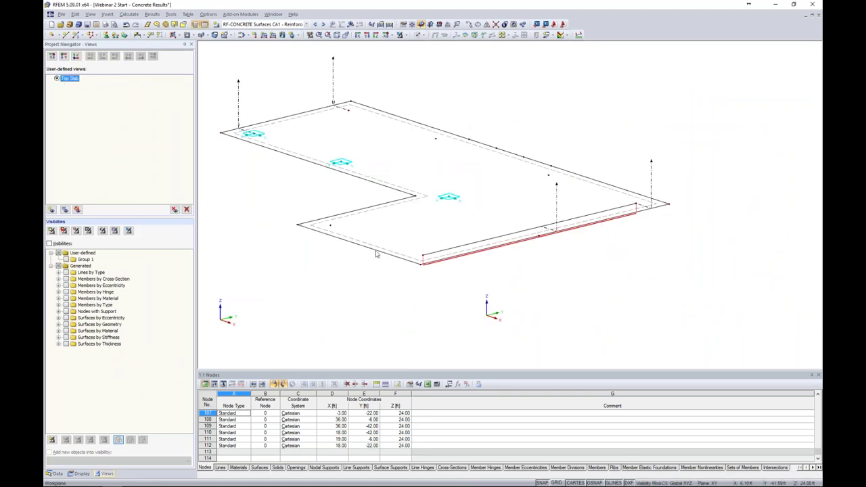
# - Inspect the top slab and its edge beam in solid rendering, and return to the wireframe display model
pyautogui.click(423, 38)
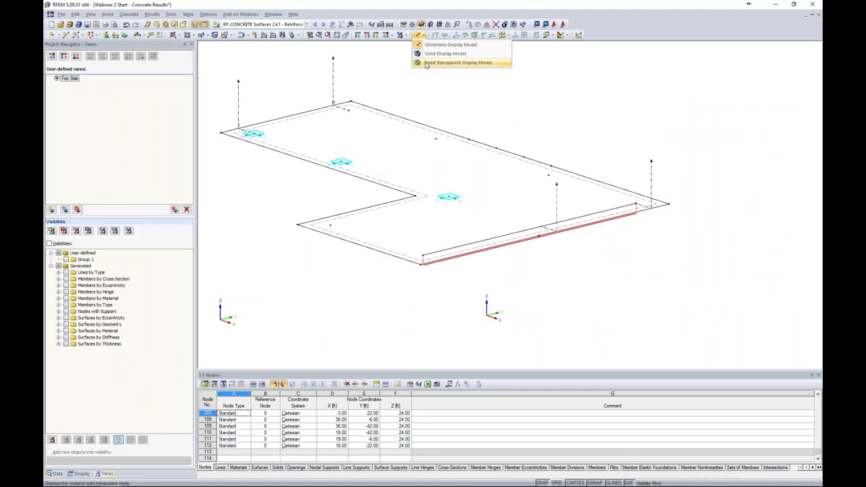
pyautogui.click(440, 54)
pyautogui.keyDown('ctrl'); pyautogui.moveTo(578, 91); pyautogui.dragTo(578, 105, button='middle'); pyautogui.keyUp('ctrl')
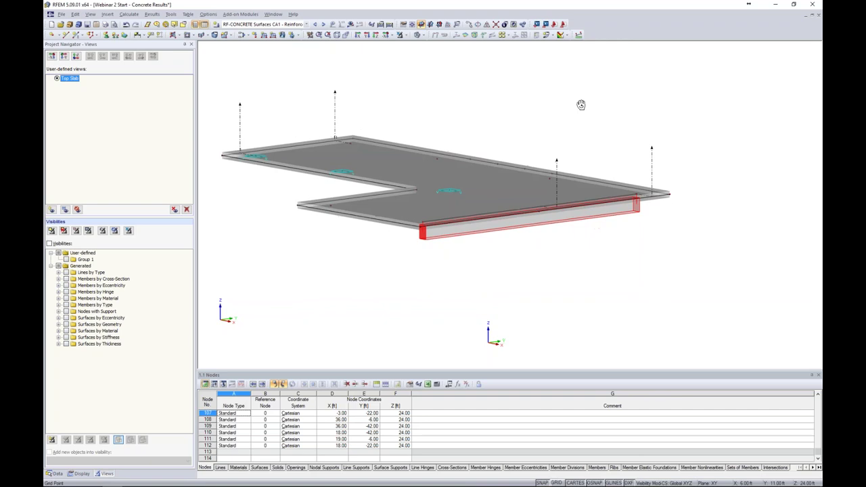
pyautogui.click(422, 34)
pyautogui.click(440, 50)
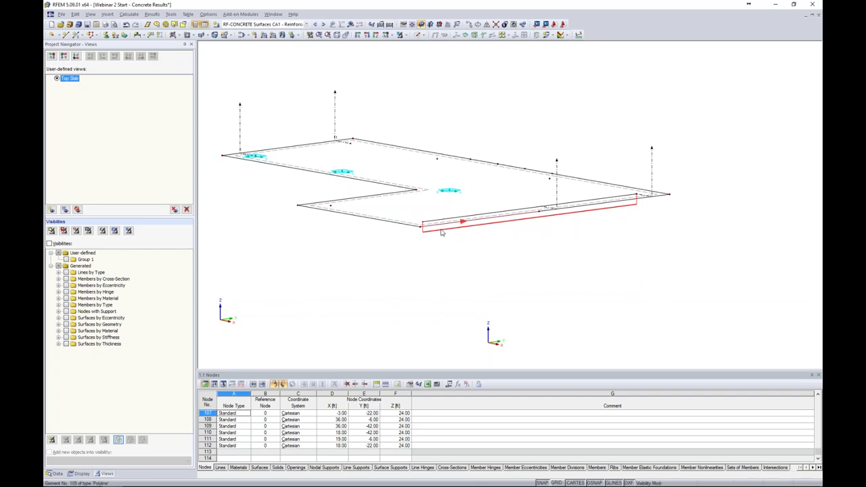
# - Start a new line release on the edge beam's line 111 and begin a new line release type for it
pyautogui.scroll(5, 432, 229)
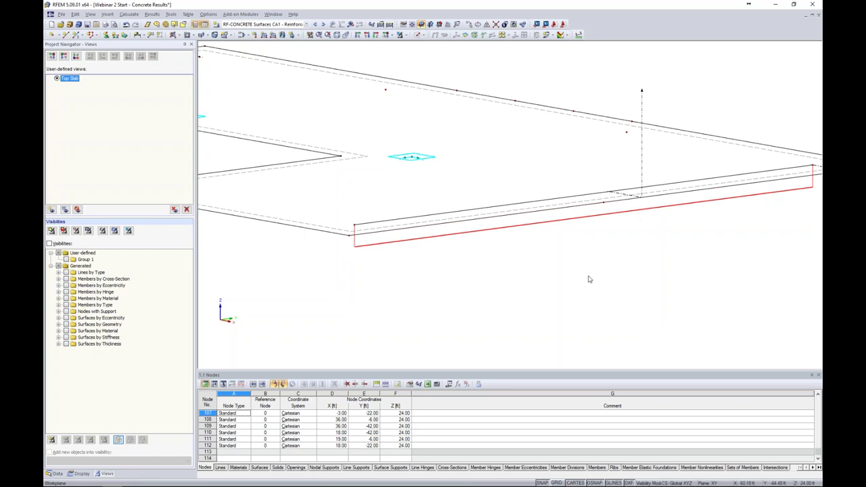
pyautogui.scroll(-3, 526, 261)
pyautogui.keyDown('ctrl'); pyautogui.moveTo(526, 261); pyautogui.dragTo(513, 342, button='middle'); pyautogui.keyUp('ctrl')
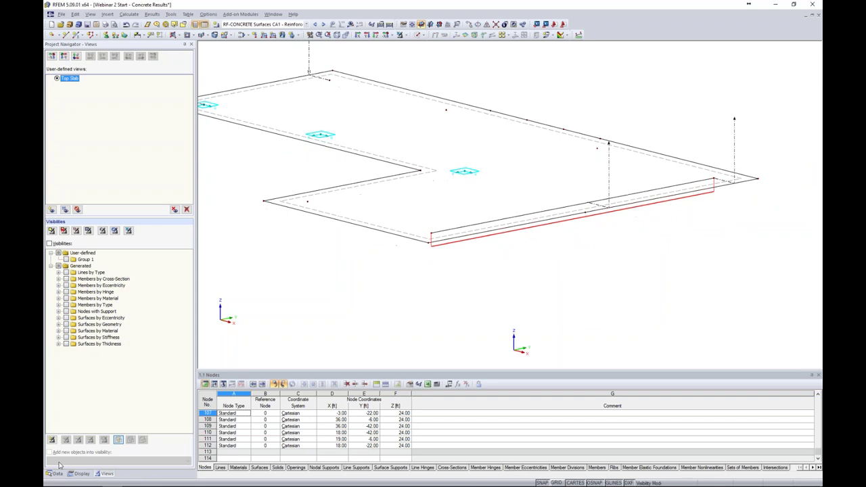
pyautogui.click(56, 473)
pyautogui.scroll(5, 115, 263)
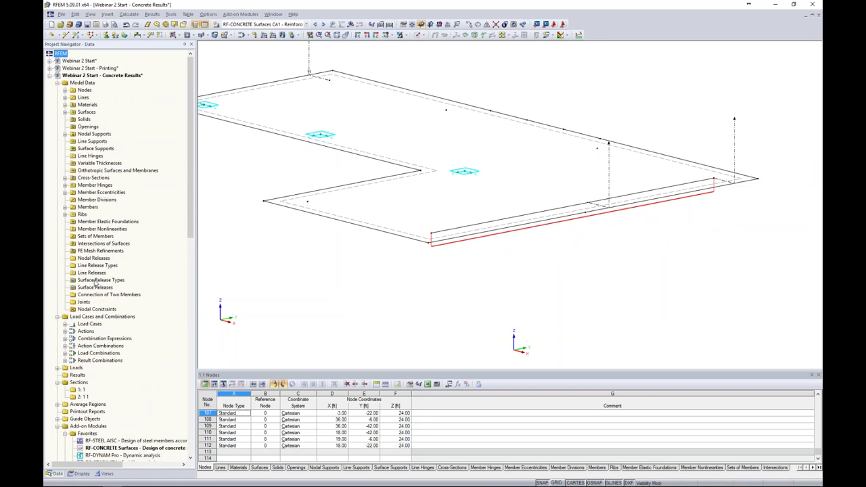
pyautogui.click(95, 274)
pyautogui.rightClick(96, 274)
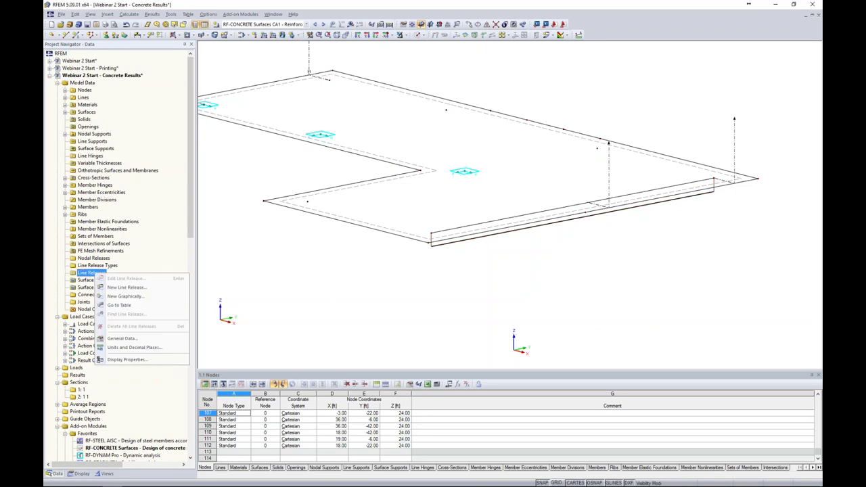
pyautogui.click(125, 287)
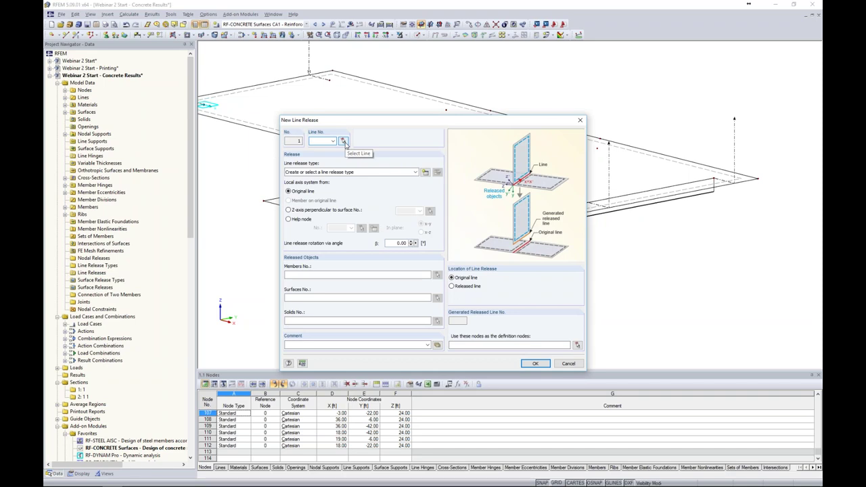
pyautogui.click(343, 142)
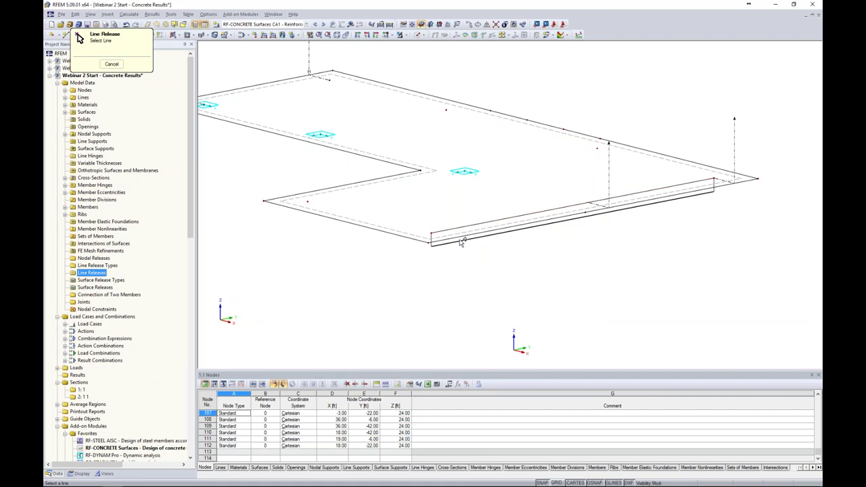
pyautogui.scroll(3, 456, 244)
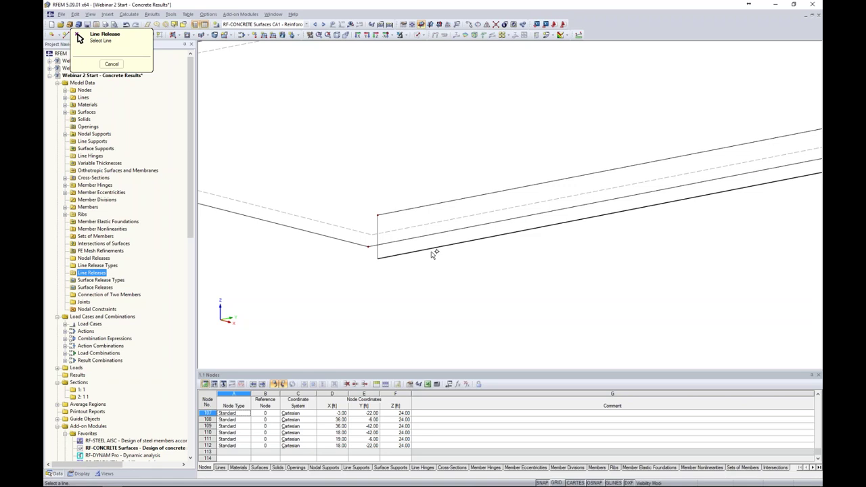
pyautogui.click(429, 207)
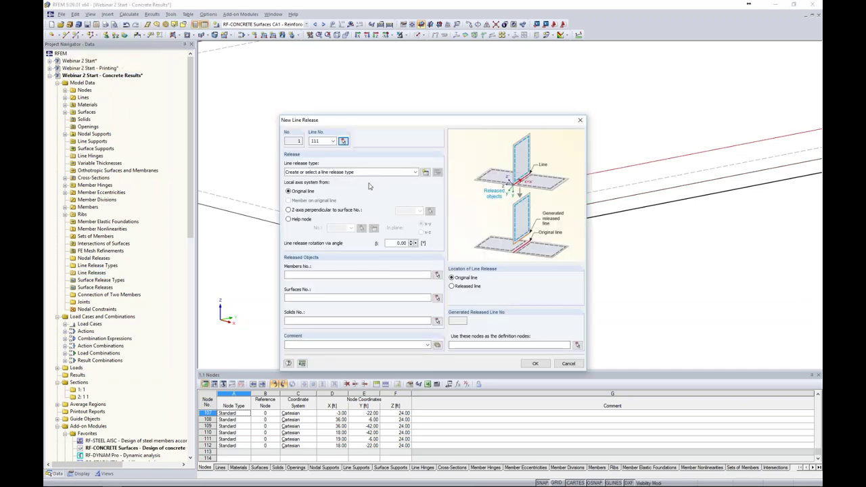
pyautogui.click(425, 173)
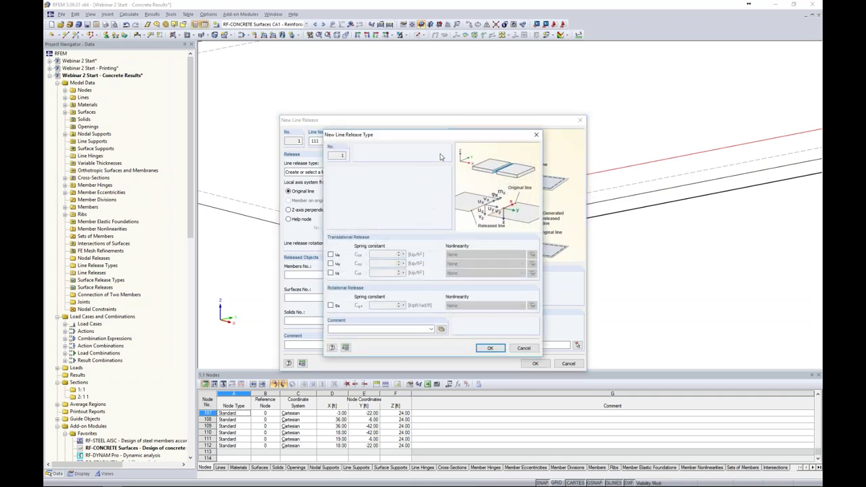
pyautogui.moveTo(440, 135); pyautogui.dragTo(439, 132)
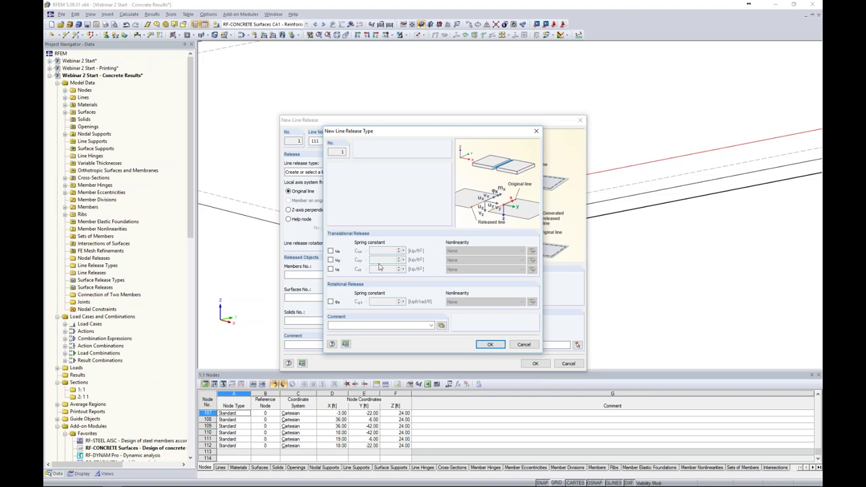
# - Try a translational release ux with the Friction vy nonlinearity, look at its friction settings, and clear the release
pyautogui.click(331, 251)
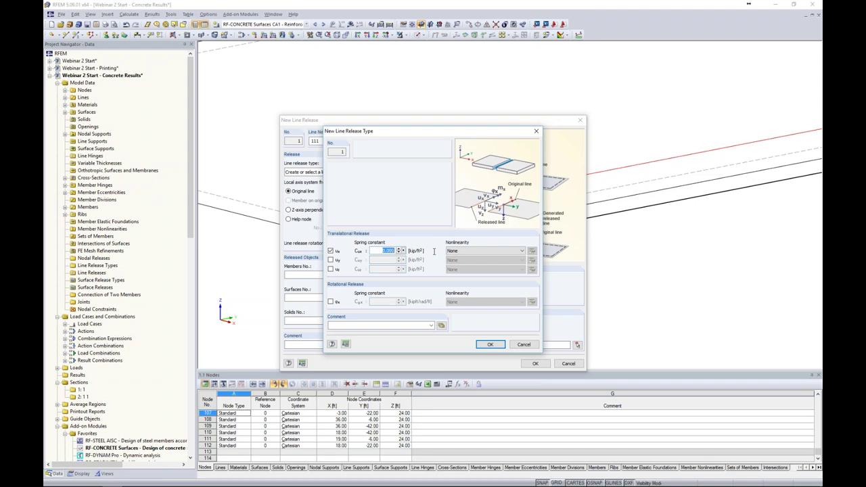
pyautogui.click(480, 252)
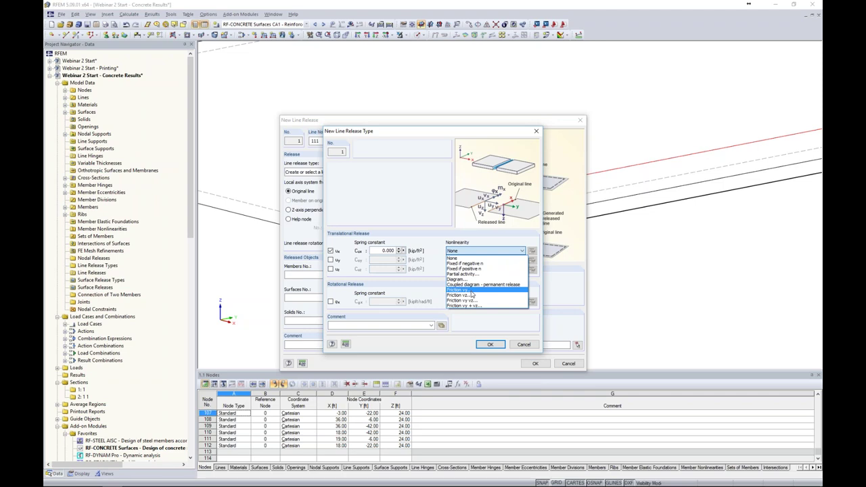
pyautogui.click(472, 290)
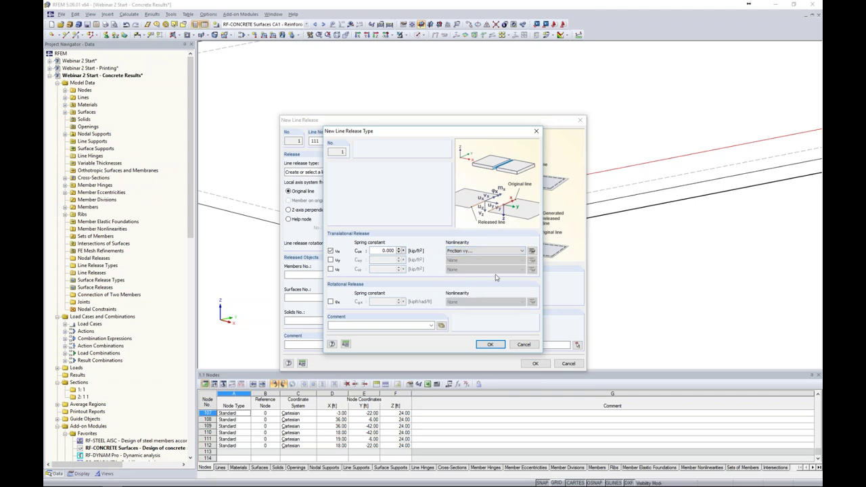
pyautogui.click(531, 251)
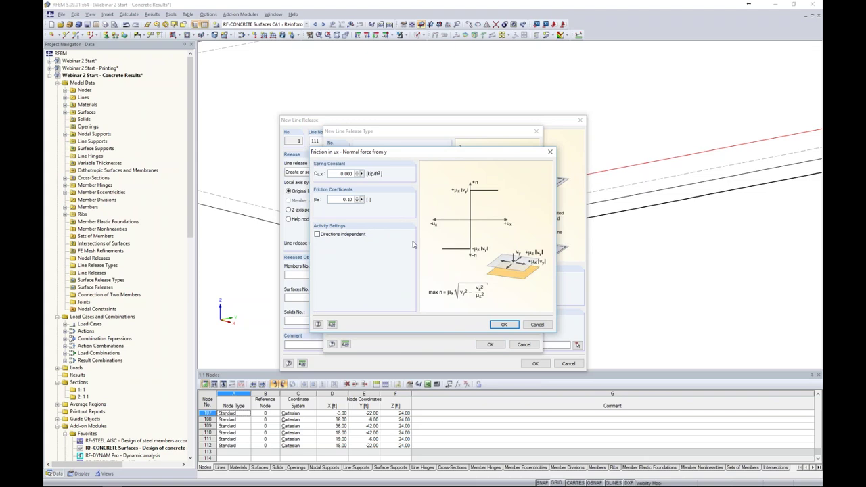
pyautogui.click(537, 326)
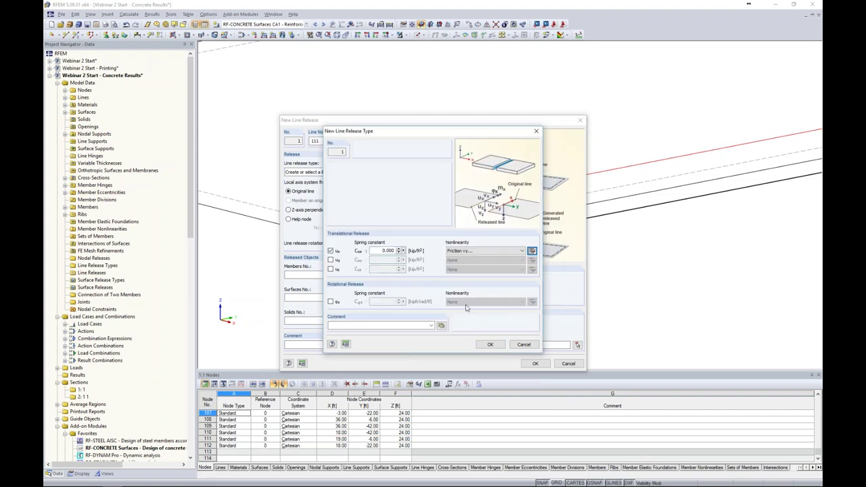
pyautogui.click(331, 251)
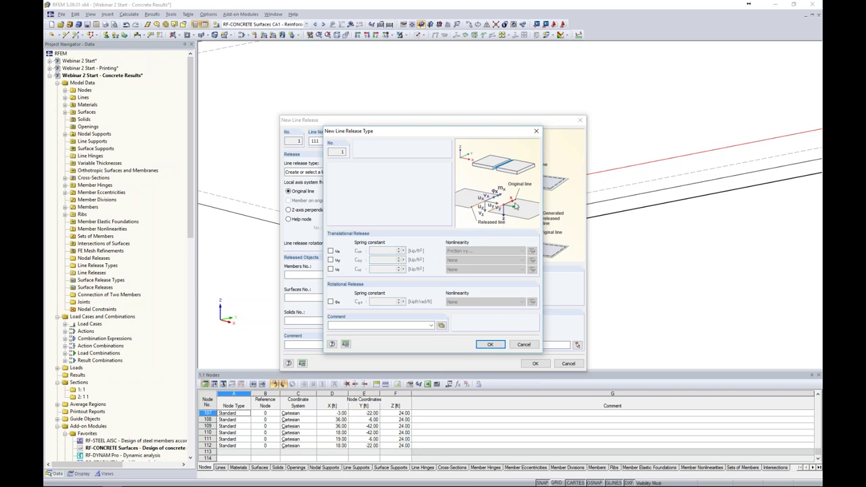
# - Release only the rotation φx in the release type, and apply the line release with surface 2 as the released object
pyautogui.click(331, 302)
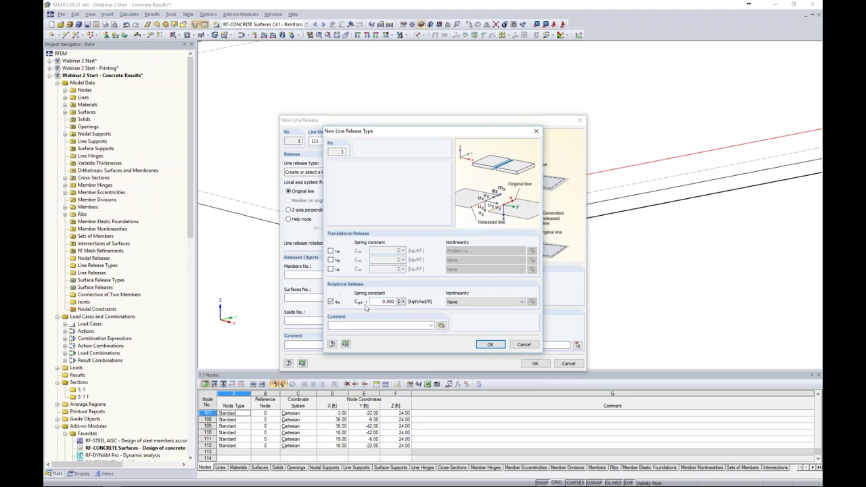
pyautogui.click(489, 344)
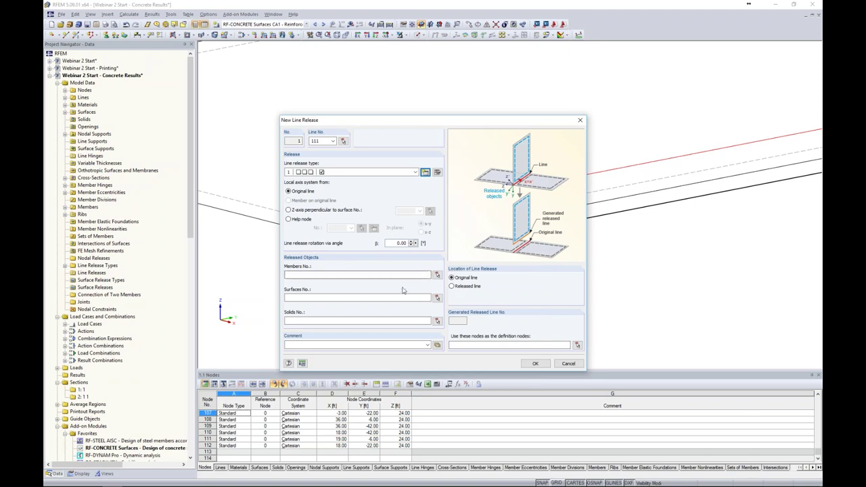
pyautogui.click(436, 298)
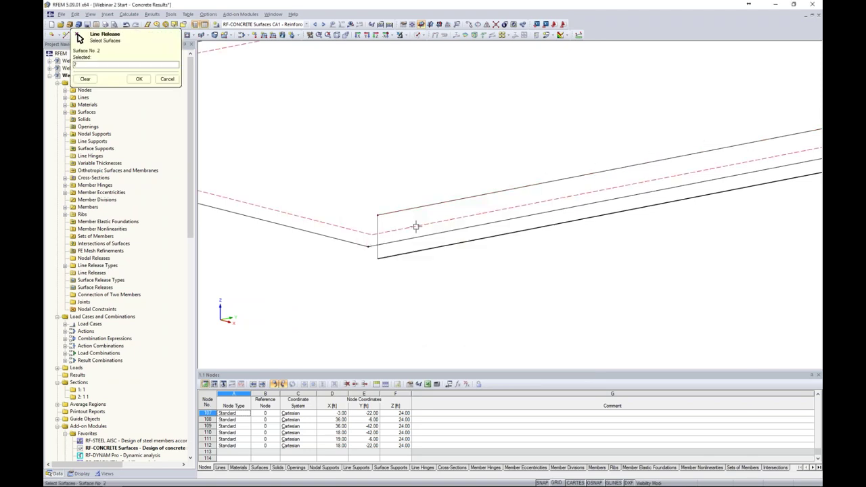
pyautogui.click(139, 78)
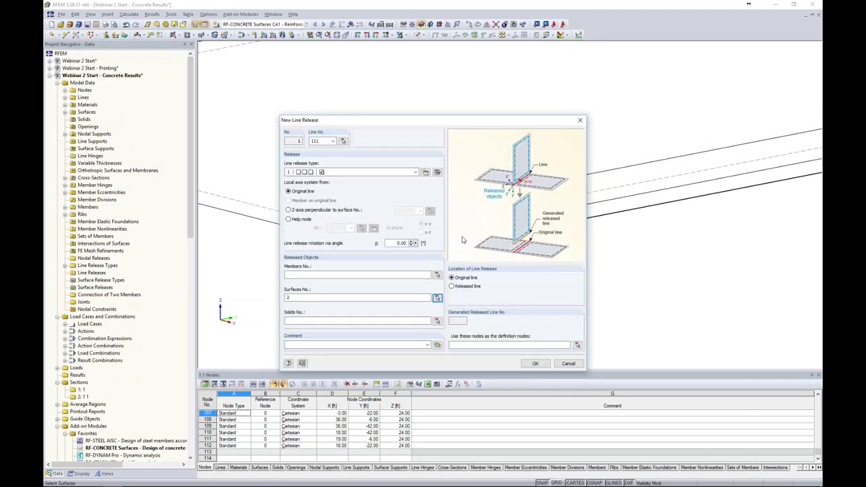
pyautogui.click(534, 363)
pyautogui.scroll(3, 545, 277)
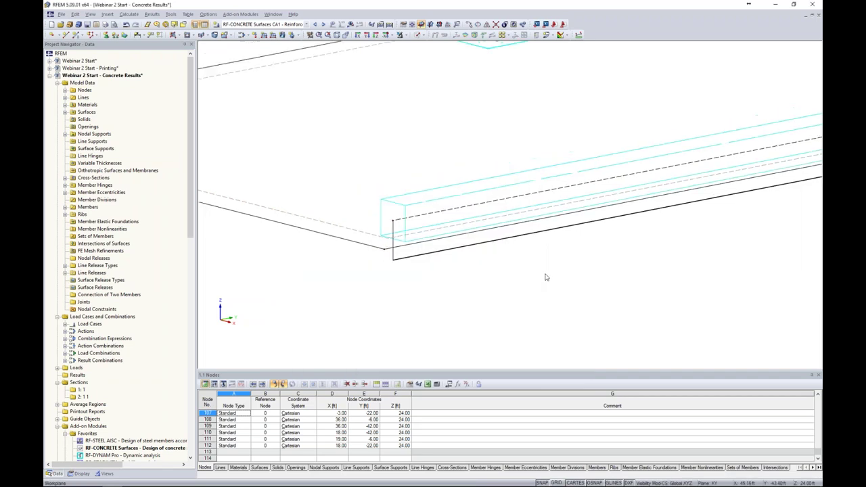
pyautogui.scroll(-3, 545, 277)
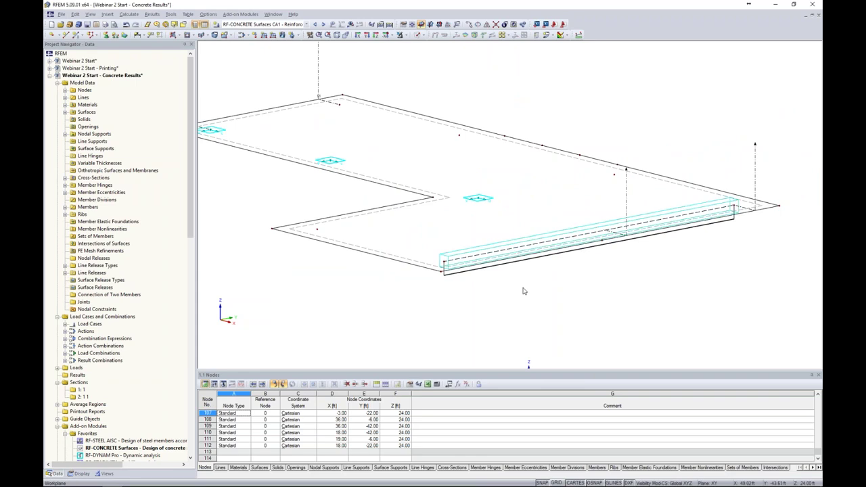
# - Calculate the results for load combination CO2 - 1.2D + 1.6L
pyautogui.click(459, 252)
pyautogui.click(306, 25)
pyautogui.click(283, 56)
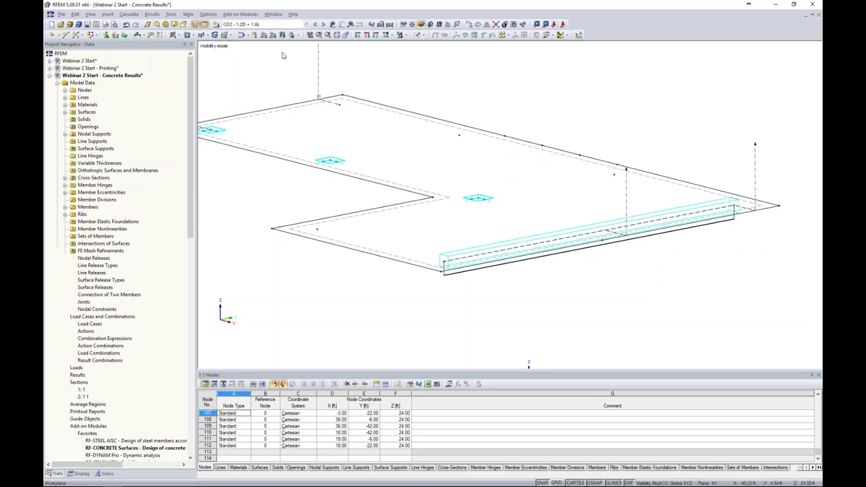
pyautogui.click(350, 23)
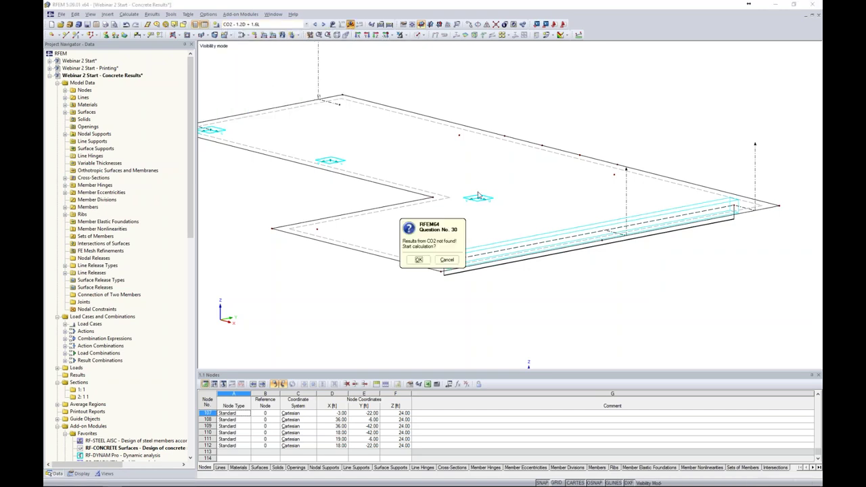
pyautogui.click(419, 260)
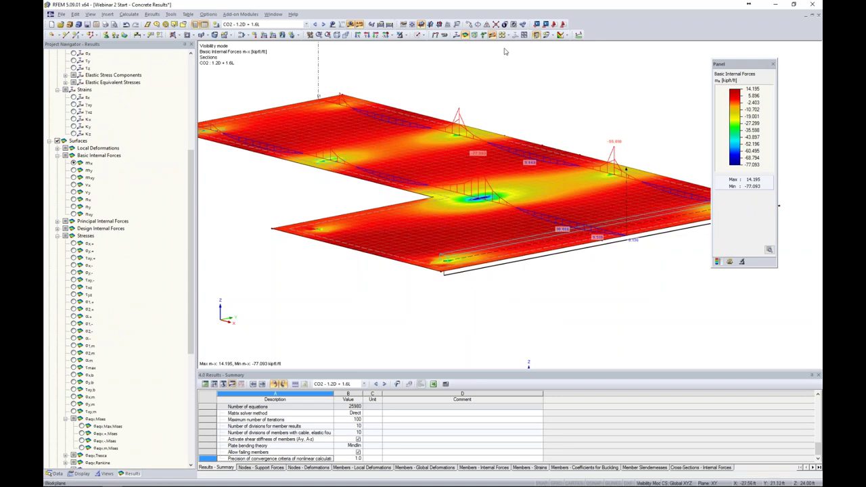
# - Hide the surface results and the section diagrams on the top slab
pyautogui.click(57, 141)
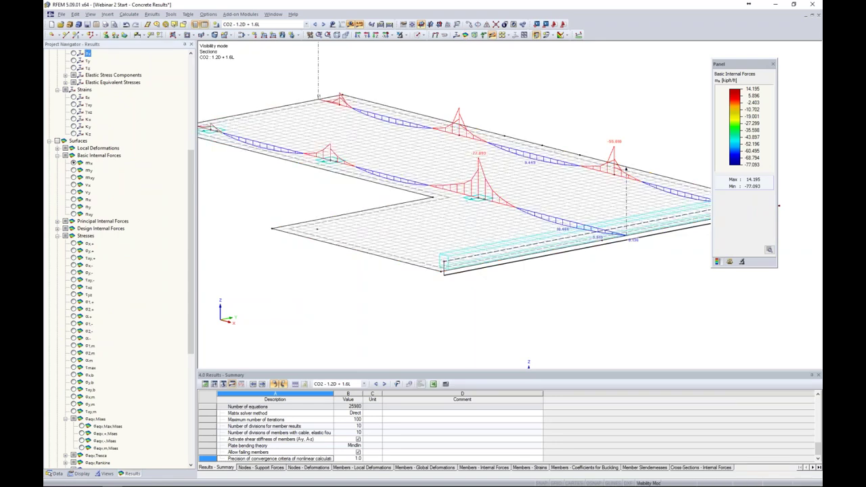
pyautogui.keyDown('ctrl'); pyautogui.moveTo(487, 291); pyautogui.dragTo(464, 284, button='middle'); pyautogui.keyUp('ctrl')
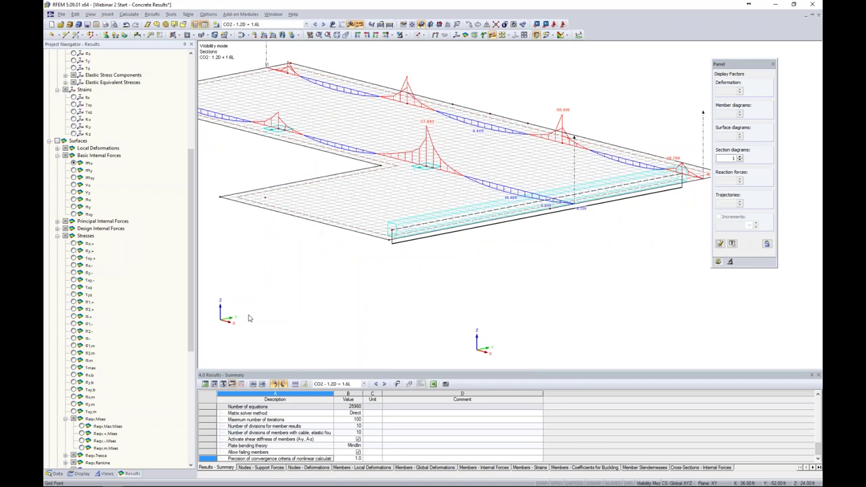
pyautogui.scroll(-10, 103, 464)
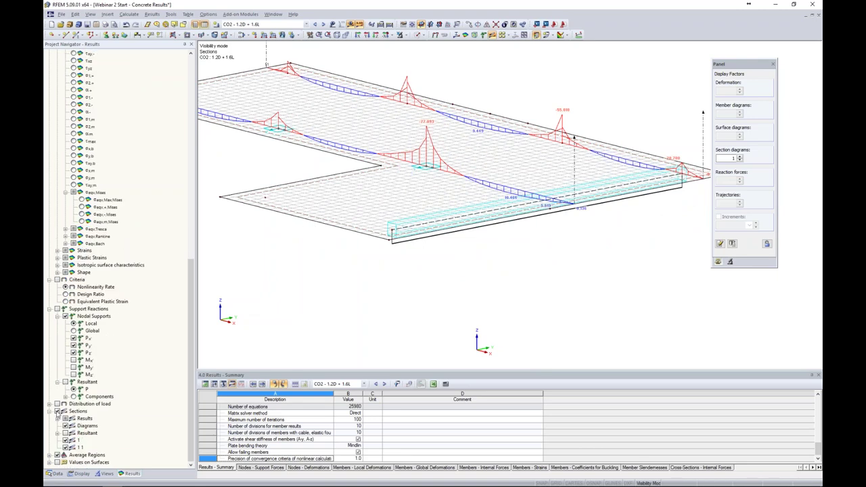
pyautogui.click(57, 410)
pyautogui.scroll(10, 84, 207)
pyautogui.scroll(1, 85, 207)
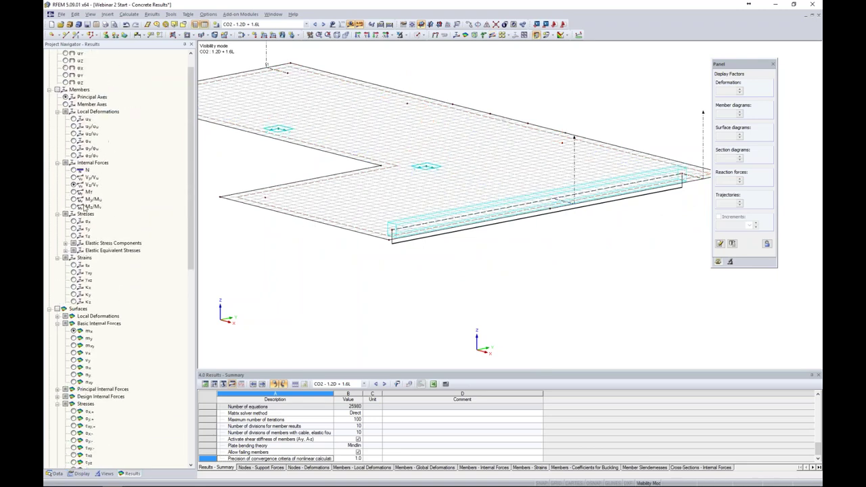
# - Display the edge beam's torsional moment MT, and switch to the PowerPoint slide show
pyautogui.click(58, 90)
pyautogui.click(73, 191)
pyautogui.keyDown('ctrl'); pyautogui.moveTo(472, 242); pyautogui.dragTo(488, 214, button='middle'); pyautogui.keyUp('ctrl')
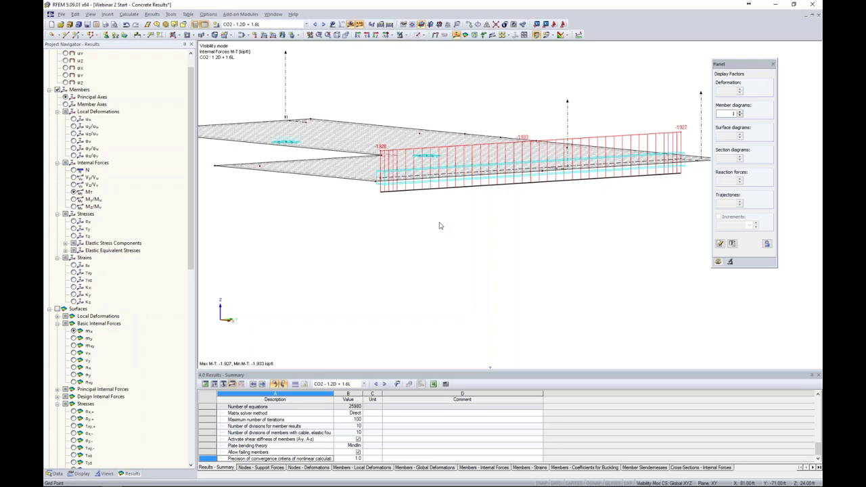
pyautogui.hotkey('alt', 'Tab')
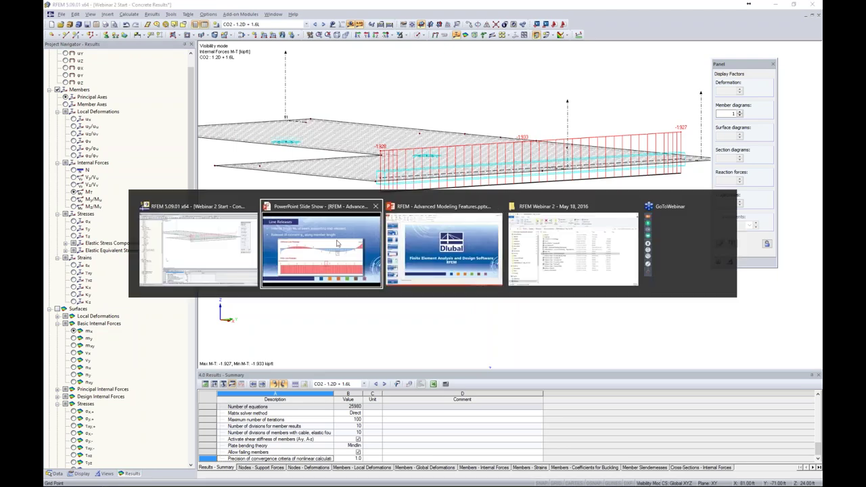
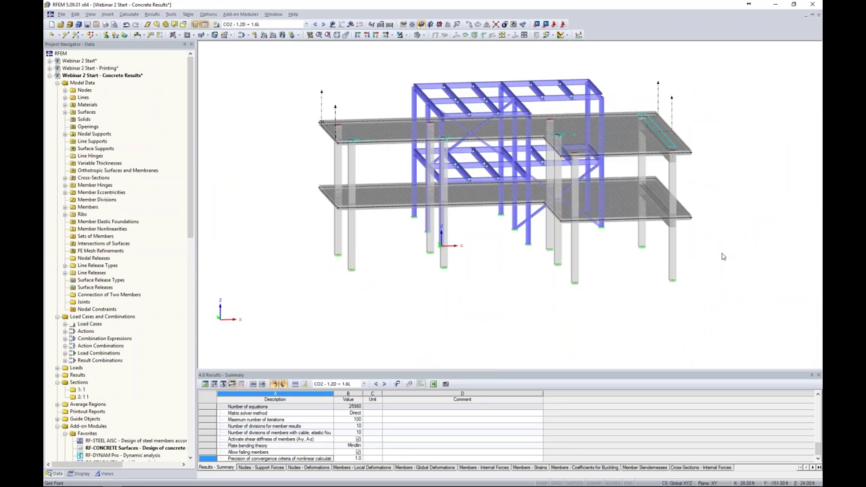
pyautogui.keyDown('ctrl'); pyautogui.moveTo(729, 230); pyautogui.dragTo(645, 164, button='middle'); pyautogui.keyUp('ctrl')
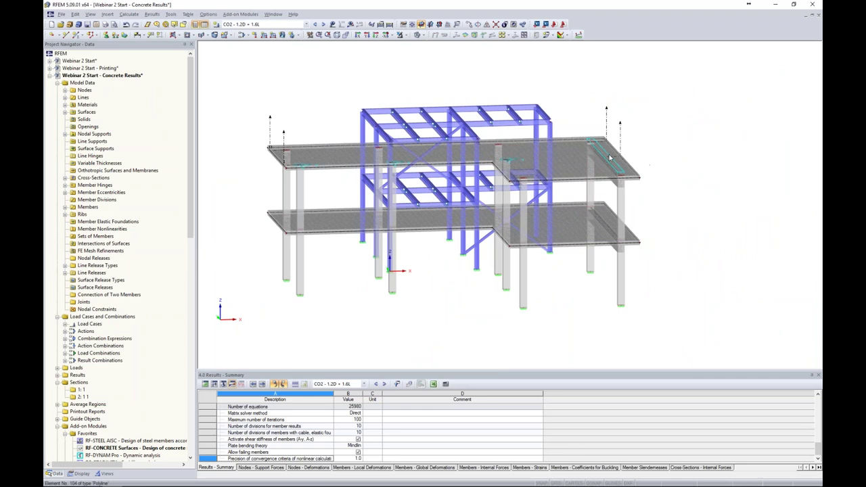
pyautogui.click(504, 123)
pyautogui.click(703, 212)
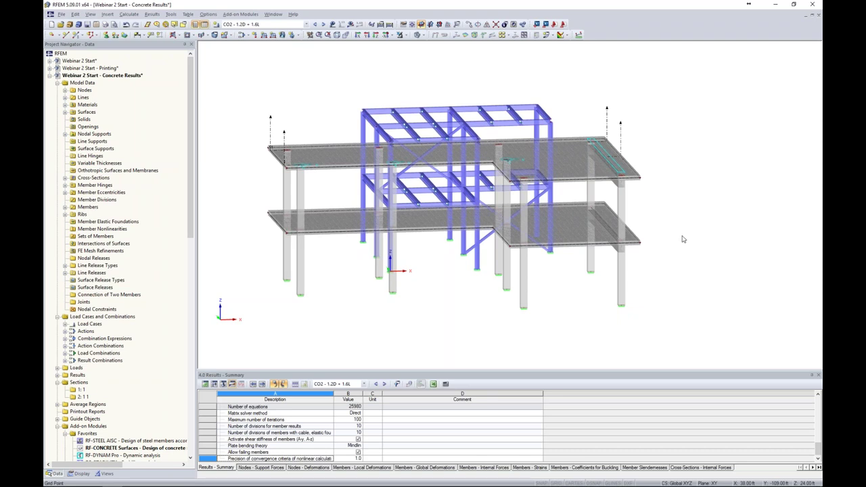
# - Select the whole concrete structure with its slabs and columns, and limit the visibility to these selected objects
pyautogui.keyDown('ctrl'); pyautogui.moveTo(655, 237); pyautogui.dragTo(373, 219, button='middle'); pyautogui.keyUp('ctrl')
pyautogui.moveTo(343, 126); pyautogui.dragTo(524, 282)
pyautogui.keyDown('ctrl'); pyautogui.moveTo(458, 282); pyautogui.dragTo(595, 342, button='middle'); pyautogui.keyUp('ctrl')
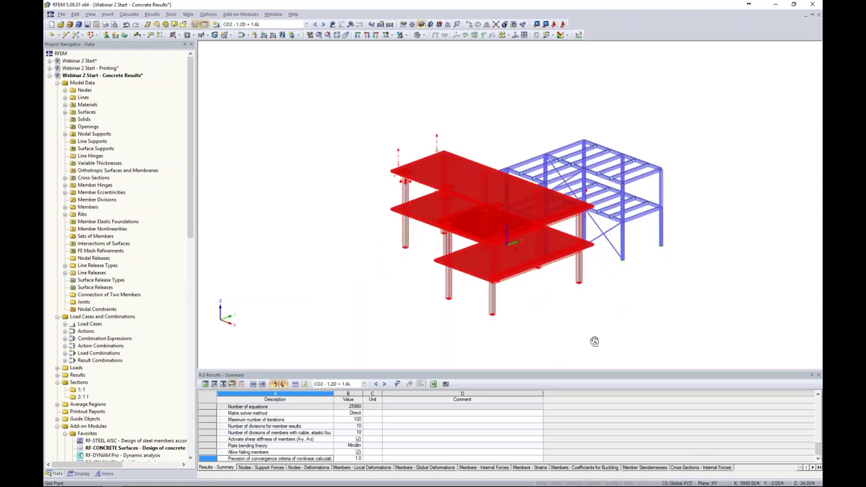
pyautogui.click(406, 35)
pyautogui.click(410, 44)
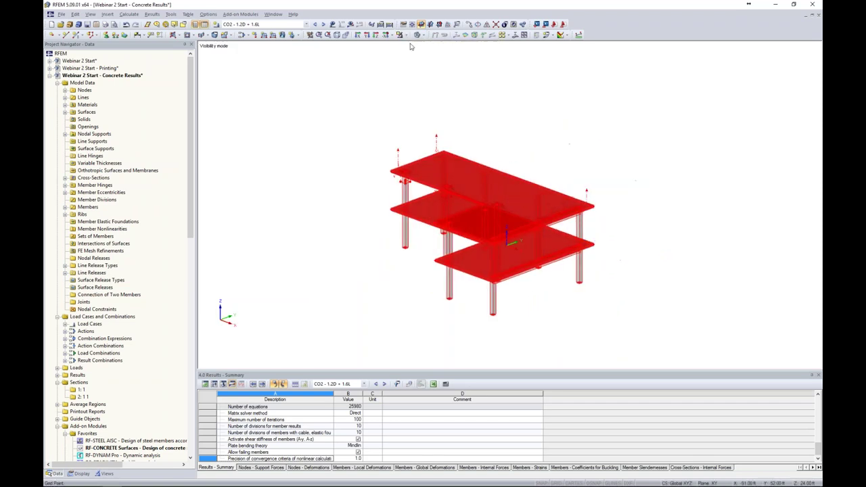
# - Clear the selection and display the hidden steel frame faintly in the background
pyautogui.click(578, 151)
pyautogui.keyDown('ctrl'); pyautogui.moveTo(578, 151); pyautogui.dragTo(543, 159, button='middle'); pyautogui.keyUp('ctrl')
pyautogui.scroll(3, 542, 158)
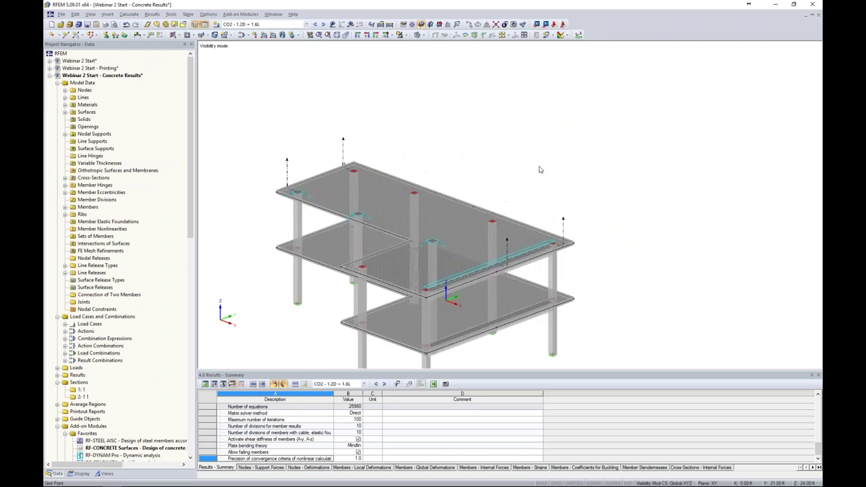
pyautogui.rightClick(593, 126)
pyautogui.click(636, 211)
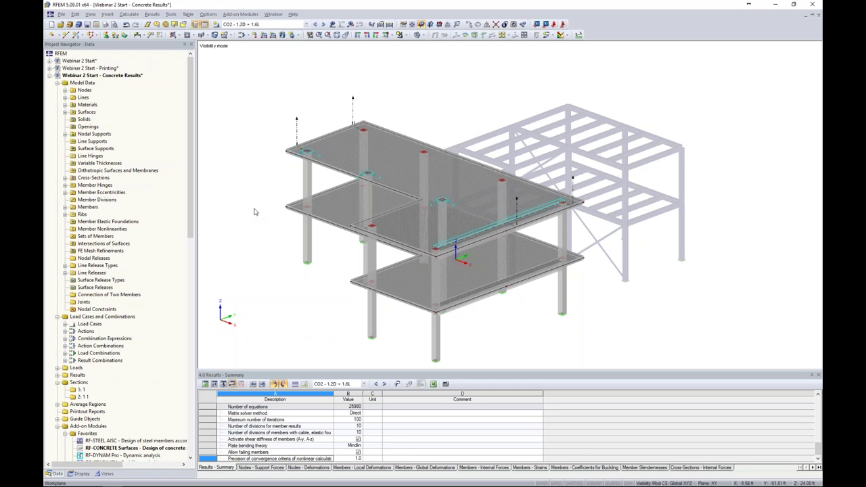
# - Save the current visibility as a new user-defined view named Concrete Structure Only
pyautogui.click(107, 473)
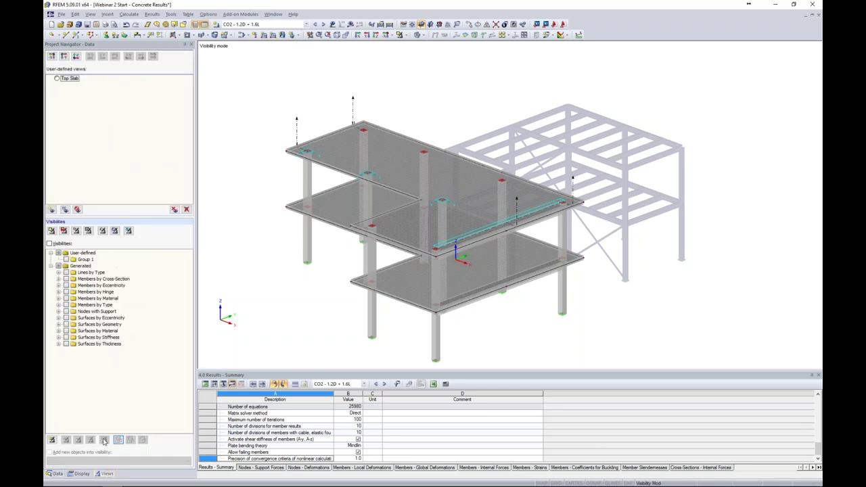
pyautogui.click(52, 210)
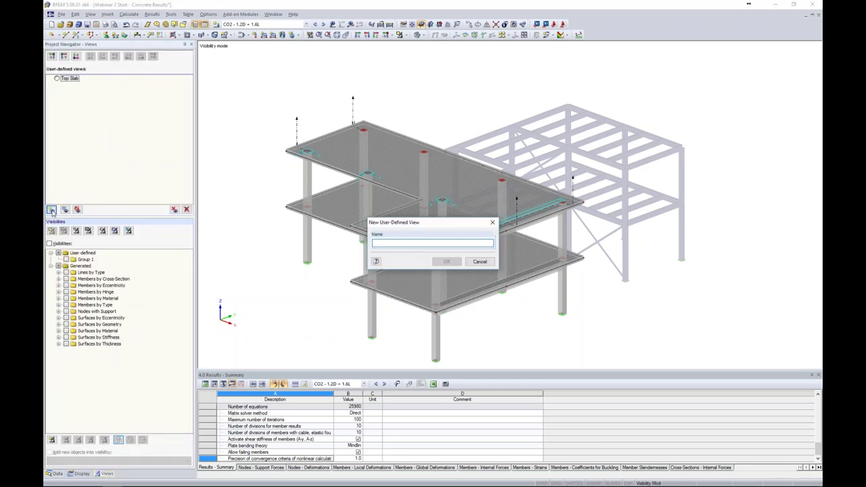
pyautogui.write('Concrete Structure Only')
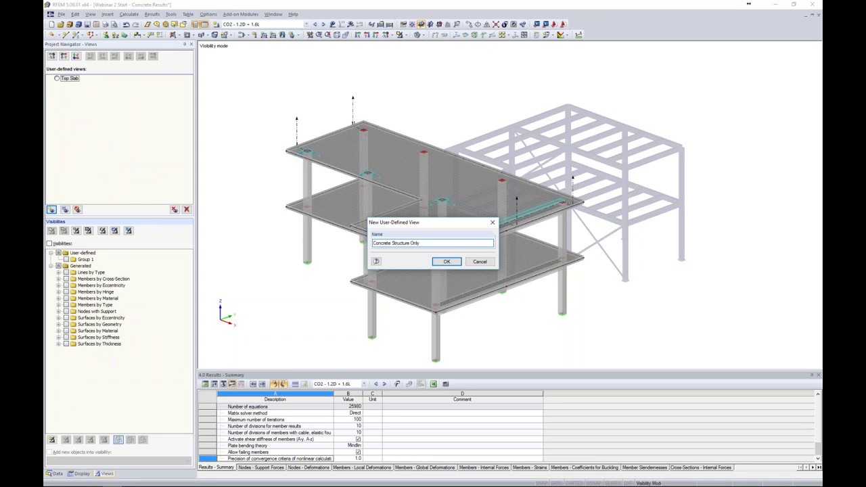
pyautogui.click(447, 261)
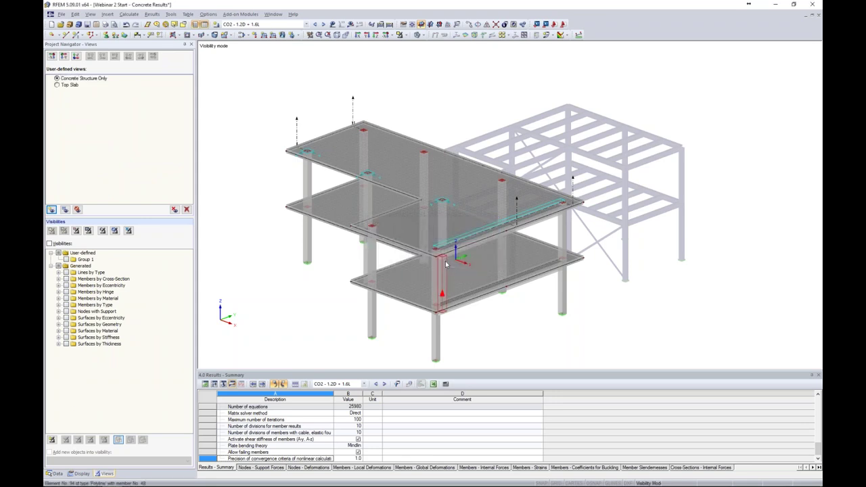
# - Turn on the grid and move the XY work plane's origin to the base of the front corner column
pyautogui.moveTo(571, 296); pyautogui.dragTo(554, 274, button='middle')
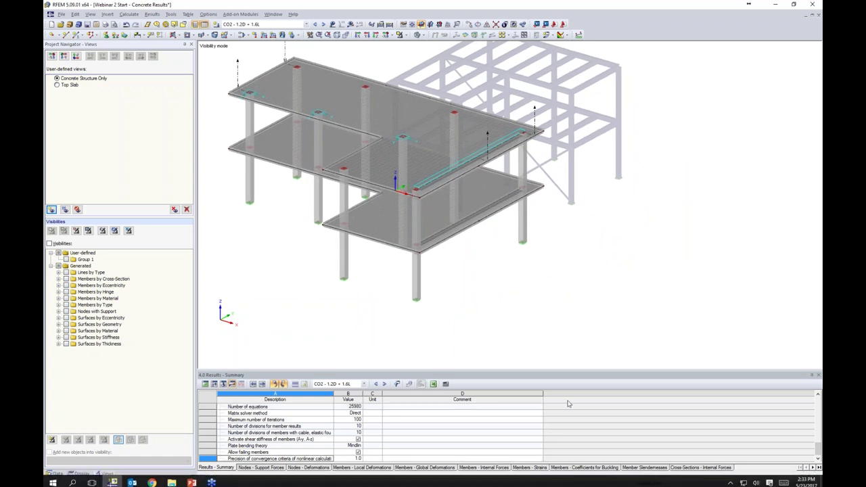
pyautogui.click(558, 482)
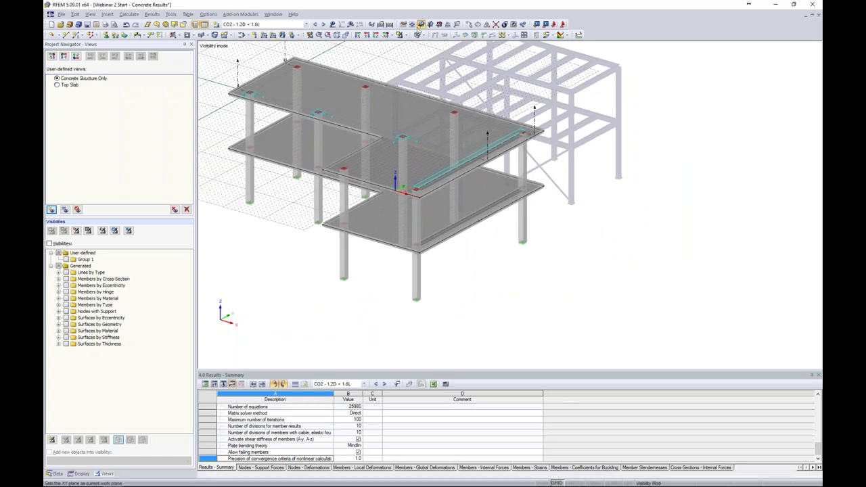
pyautogui.click(417, 35)
pyautogui.click(428, 295)
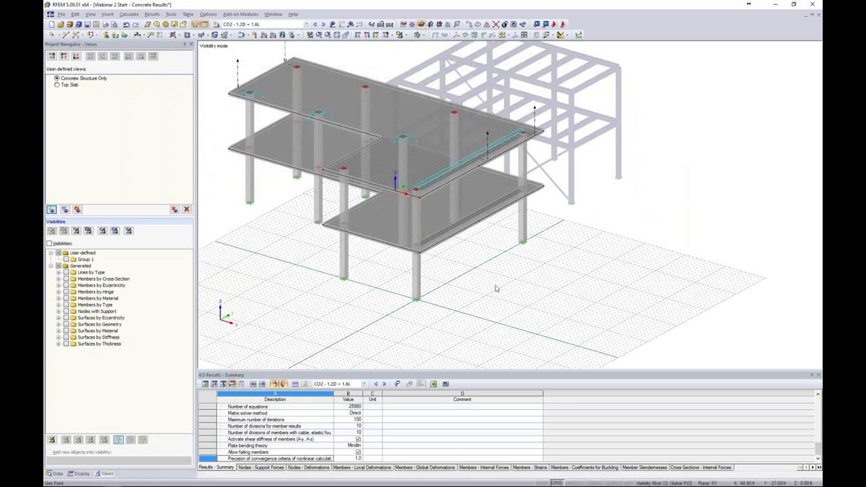
# - Copy the front corner column outside the slabs to X 56 ft, Y -42 ft, accepting deletion of the existing results
pyautogui.moveTo(555, 242); pyautogui.dragTo(484, 256, button='middle')
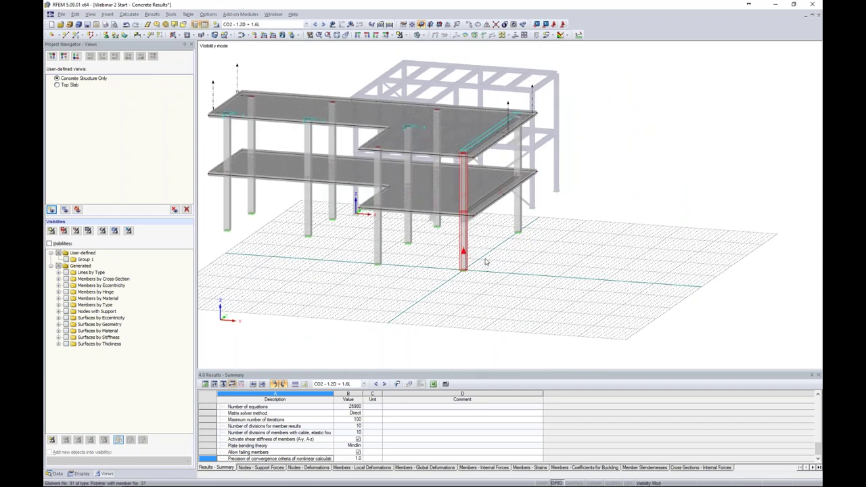
pyautogui.click(559, 282)
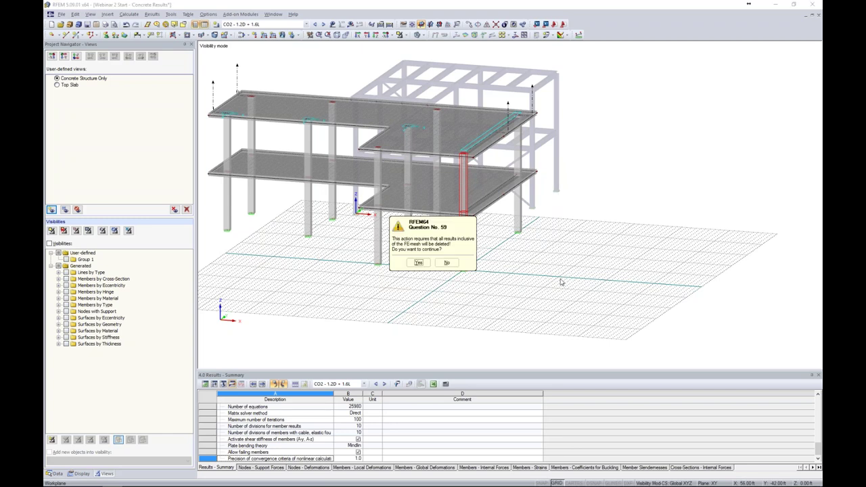
pyautogui.click(418, 263)
pyautogui.keyDown('ctrl'); pyautogui.moveTo(418, 262); pyautogui.dragTo(559, 269, button='middle'); pyautogui.keyUp('ctrl')
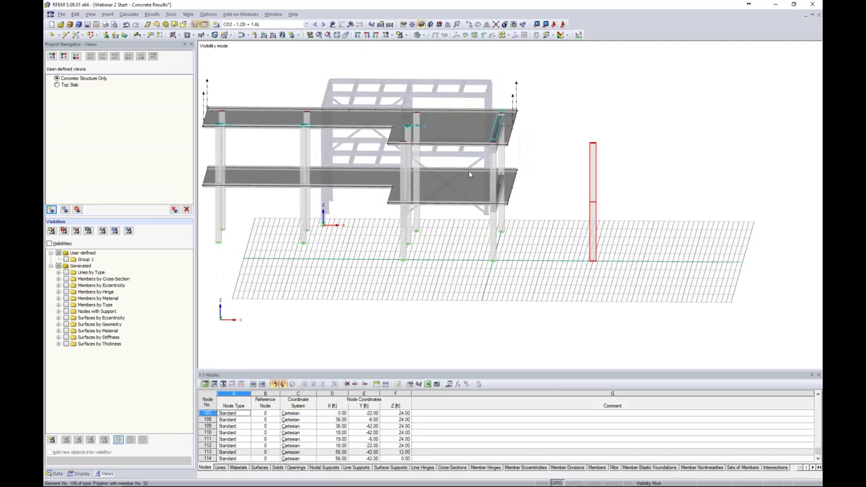
# - Edit the two members of the copied column and change their member type to Result Beam
pyautogui.keyDown('ctrl'); pyautogui.moveTo(535, 276); pyautogui.dragTo(582, 274, button='middle'); pyautogui.keyUp('ctrl')
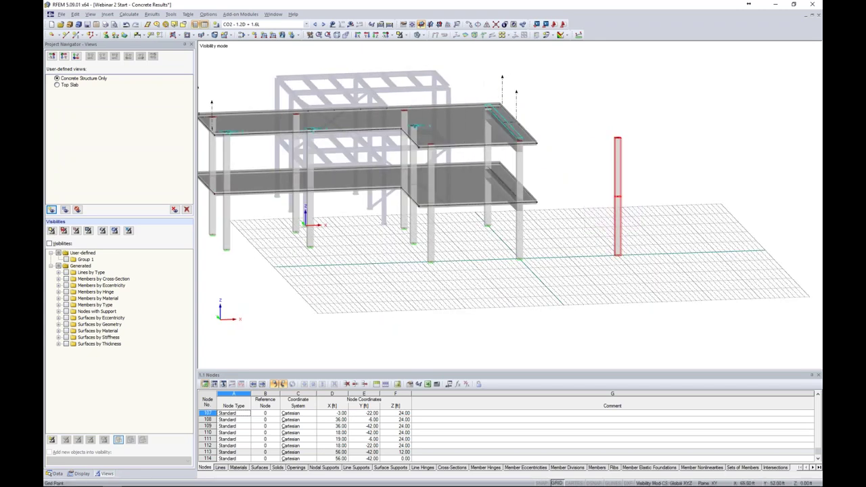
pyautogui.rightClick(621, 169)
pyautogui.moveTo(629, 178)
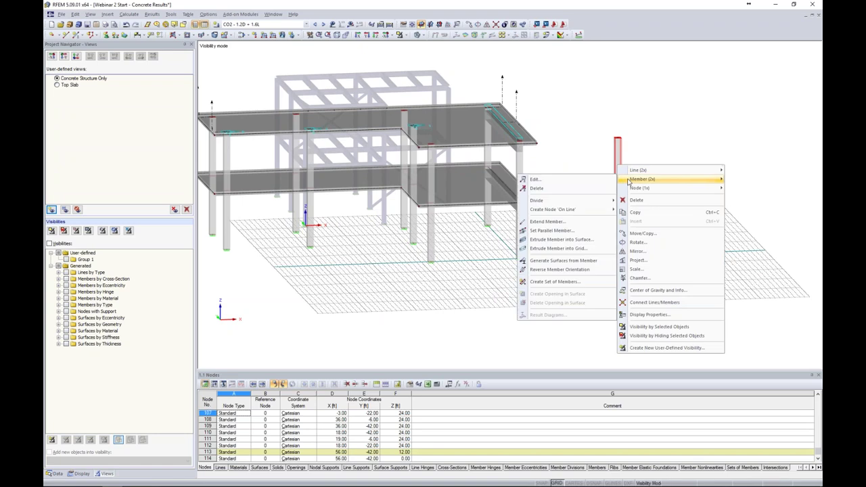
pyautogui.click(598, 183)
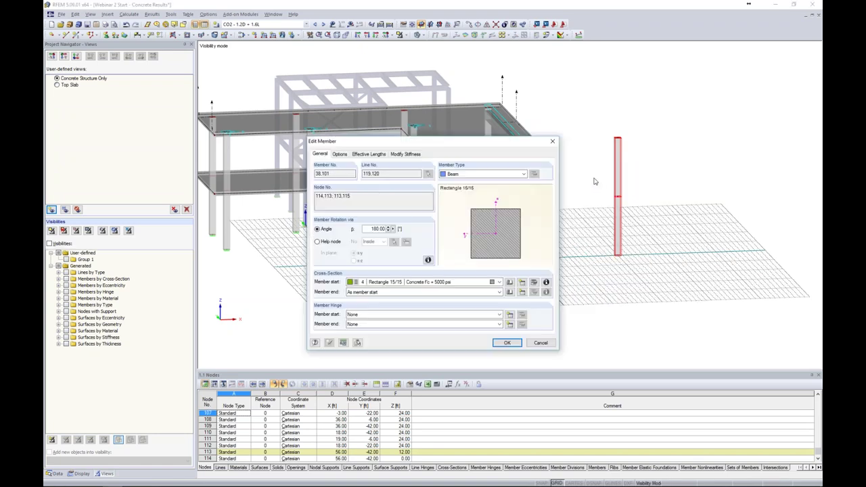
pyautogui.click(443, 147)
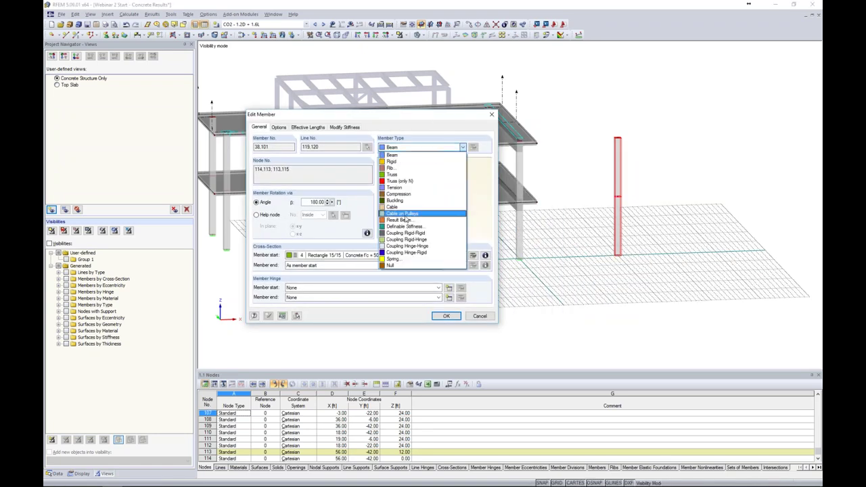
pyautogui.click(402, 221)
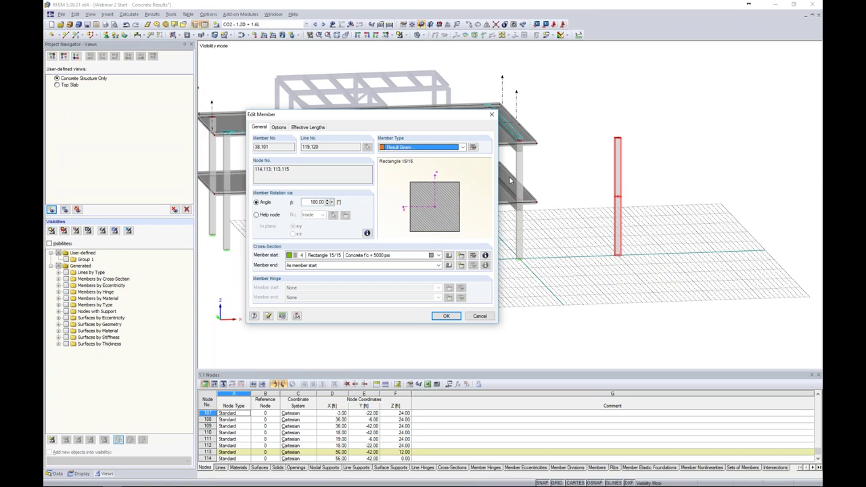
# - Review the result beam's integration options and set stresses and forces to be integrated from listed including objects
pyautogui.click(473, 148)
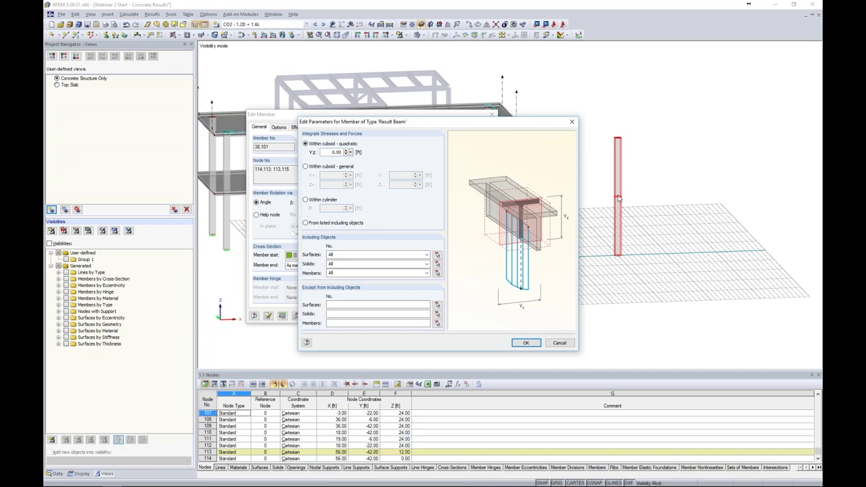
pyautogui.click(305, 166)
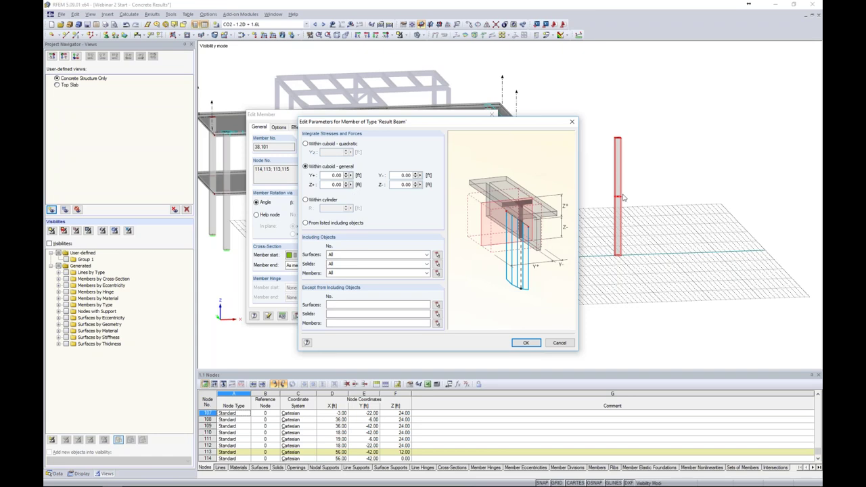
pyautogui.click(306, 200)
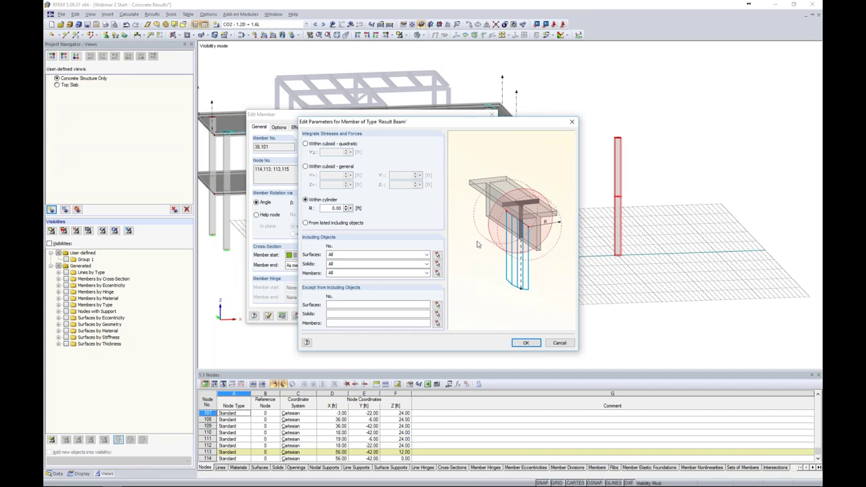
pyautogui.click(305, 223)
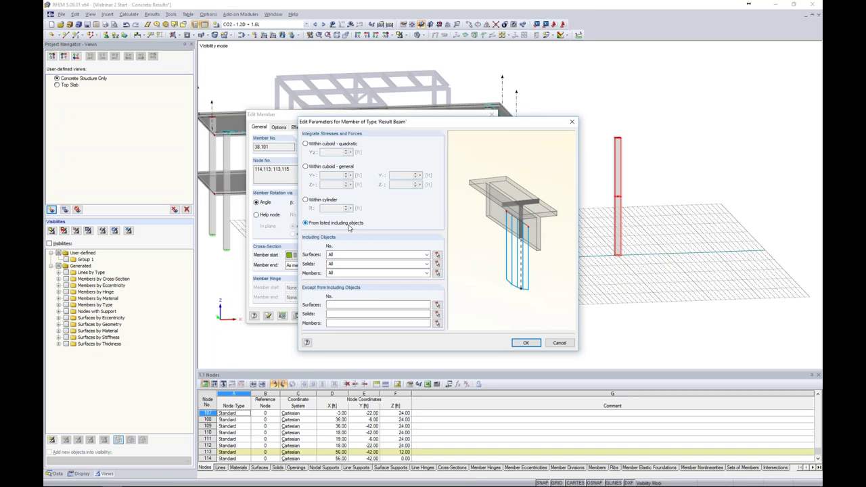
# - Include both slab surfaces 1,2 in the result beam's integration and set the included solids to None
pyautogui.click(437, 255)
pyautogui.moveTo(498, 270); pyautogui.dragTo(551, 280, button='middle')
pyautogui.moveTo(599, 305); pyautogui.dragTo(236, 75)
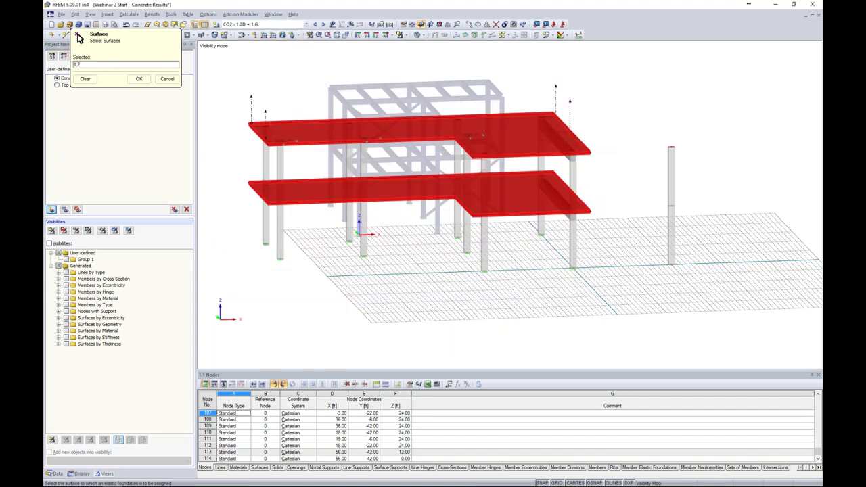
pyautogui.click(138, 78)
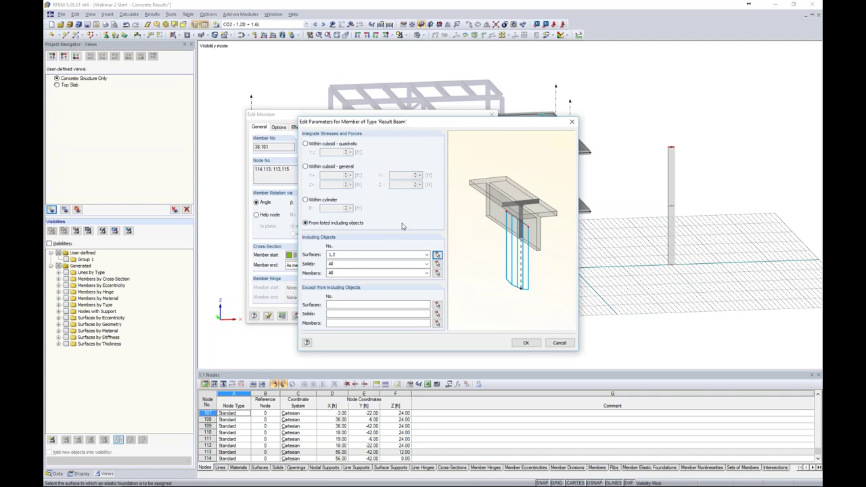
pyautogui.click(425, 263)
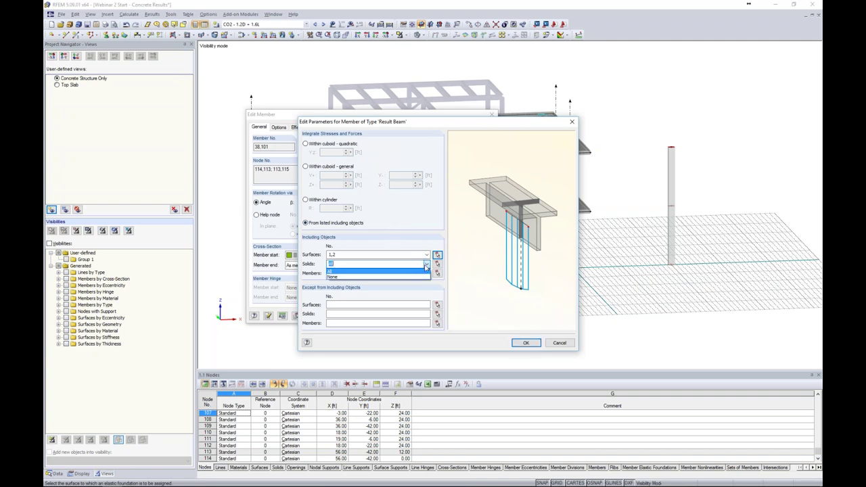
pyautogui.click(420, 277)
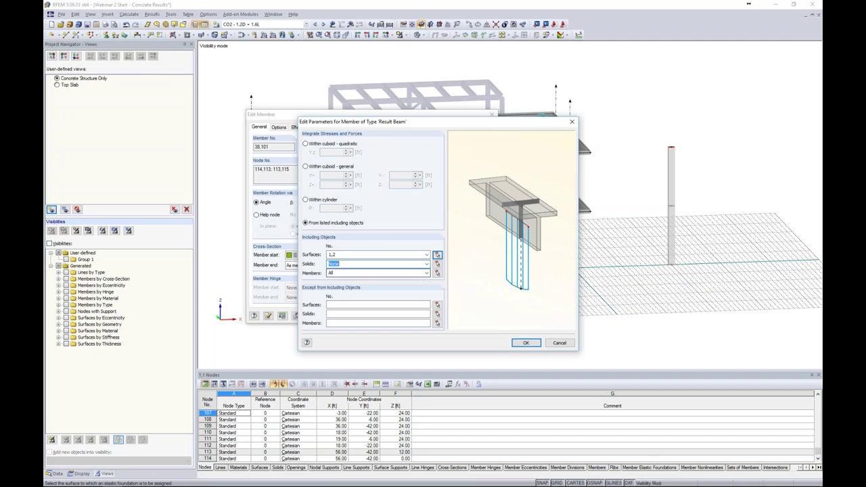
# - Include all members of the concrete structure in the result beam's integration, and apply the parameters and member changes
pyautogui.click(437, 273)
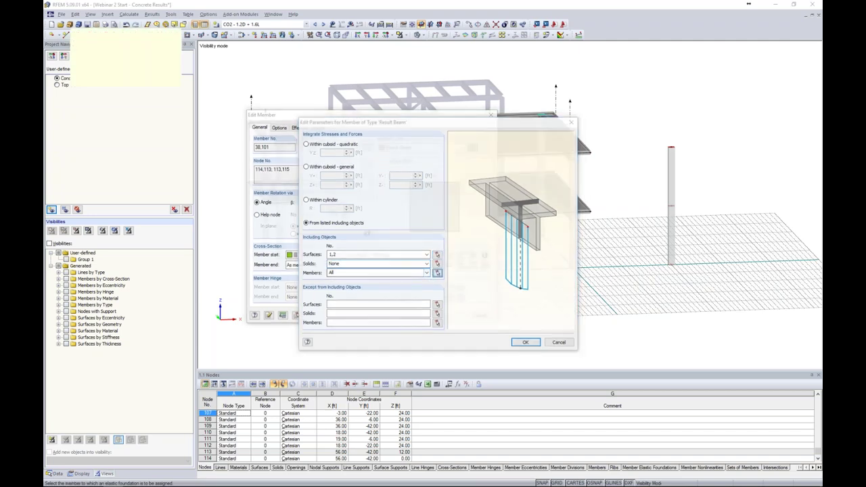
pyautogui.moveTo(607, 301); pyautogui.dragTo(230, 65)
pyautogui.click(138, 79)
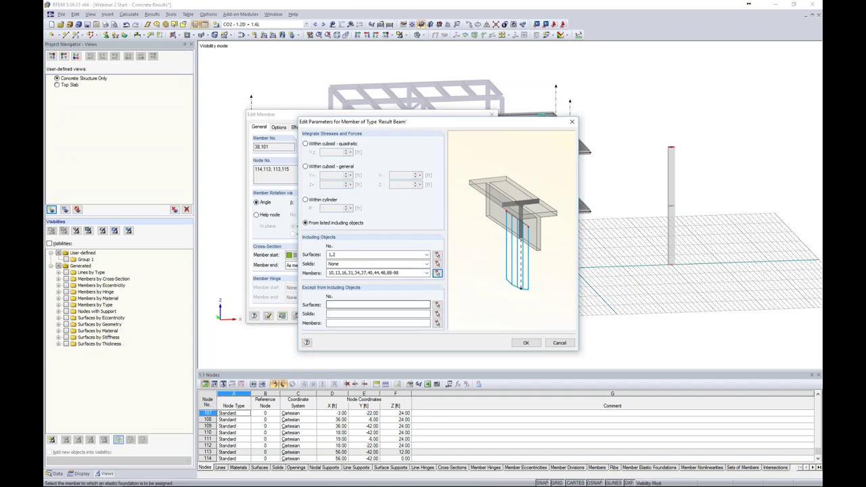
pyautogui.click(337, 305)
pyautogui.click(525, 342)
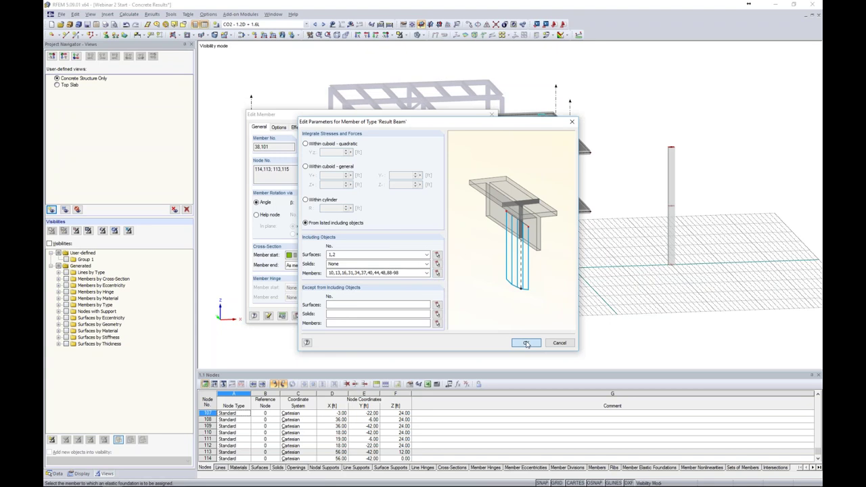
pyautogui.click(446, 316)
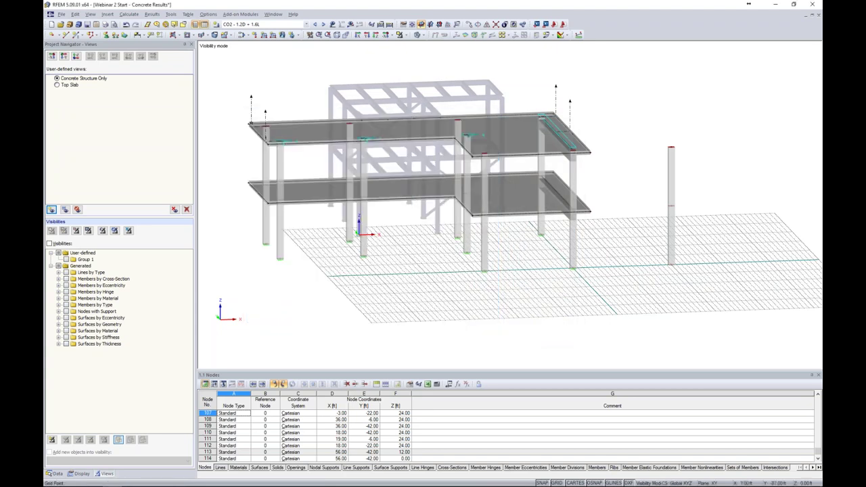
# - Make CO3 - 1.2D + L + W the current load combination and display its loads on the concrete structure
pyautogui.keyDown('ctrl'); pyautogui.moveTo(511, 303); pyautogui.dragTo(541, 305, button='middle'); pyautogui.keyUp('ctrl')
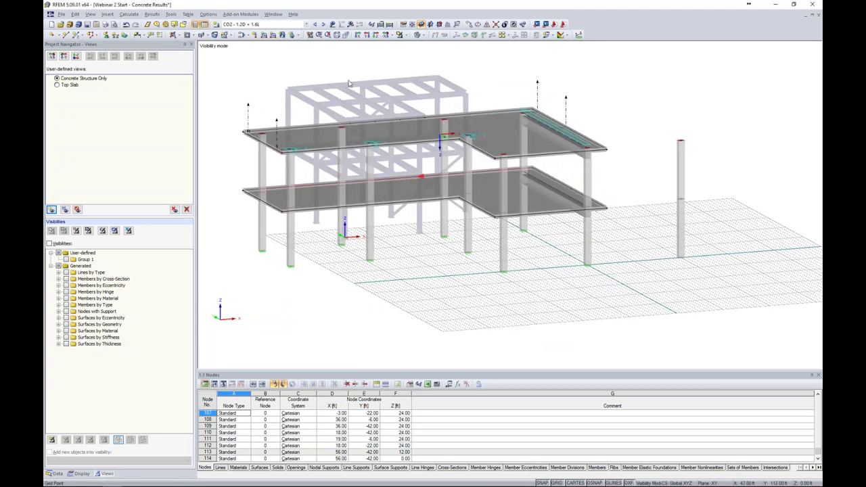
pyautogui.click(305, 24)
pyautogui.click(293, 58)
pyautogui.click(332, 24)
pyautogui.keyDown('ctrl'); pyautogui.moveTo(437, 244); pyautogui.dragTo(553, 250, button='middle'); pyautogui.keyUp('ctrl')
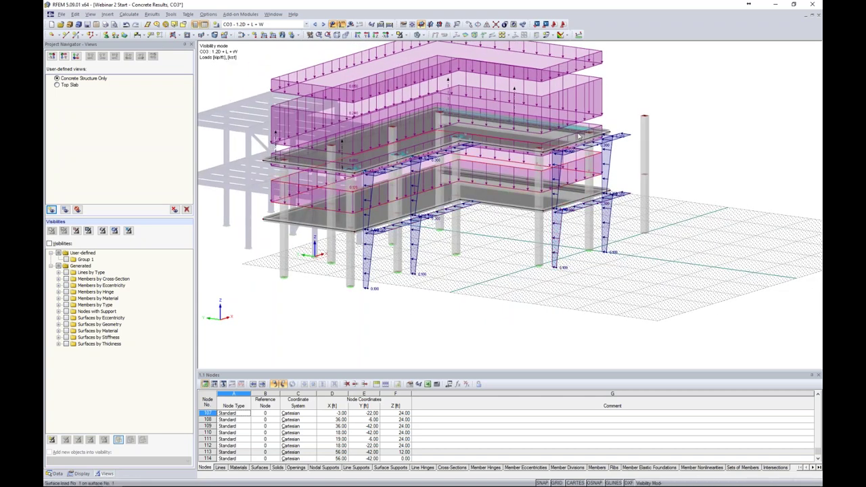
# - Hide the load display and request the results of load combination CO3
pyautogui.click(332, 23)
pyautogui.click(350, 24)
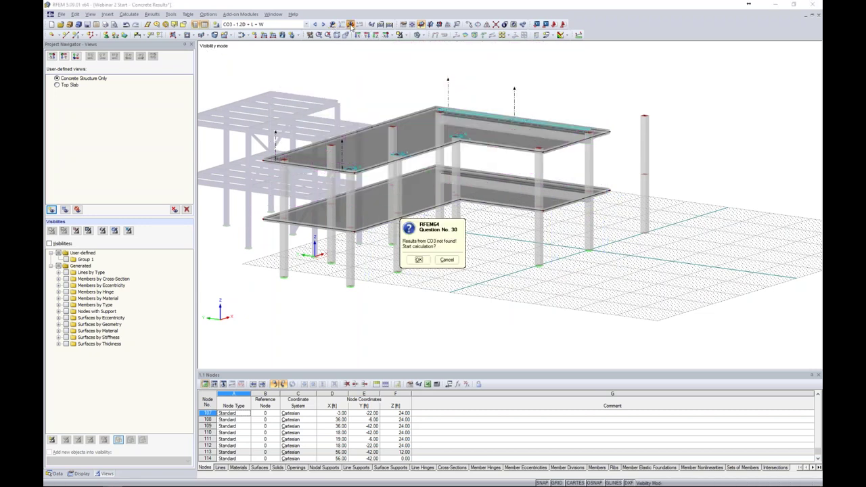
# - Calculate load combination CO3 and display the Vy/Vu shear force diagrams on the members with the grid hidden
pyautogui.click(418, 260)
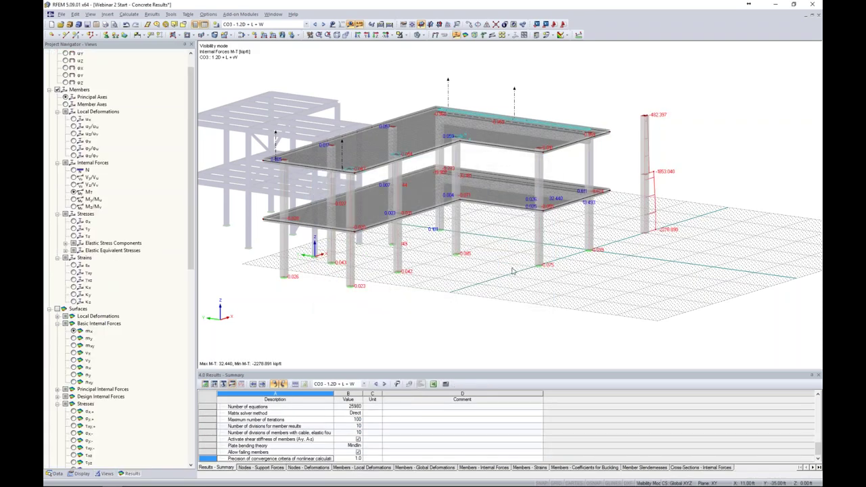
pyautogui.keyDown('ctrl'); pyautogui.moveTo(527, 311); pyautogui.dragTo(691, 192, button='middle'); pyautogui.keyUp('ctrl')
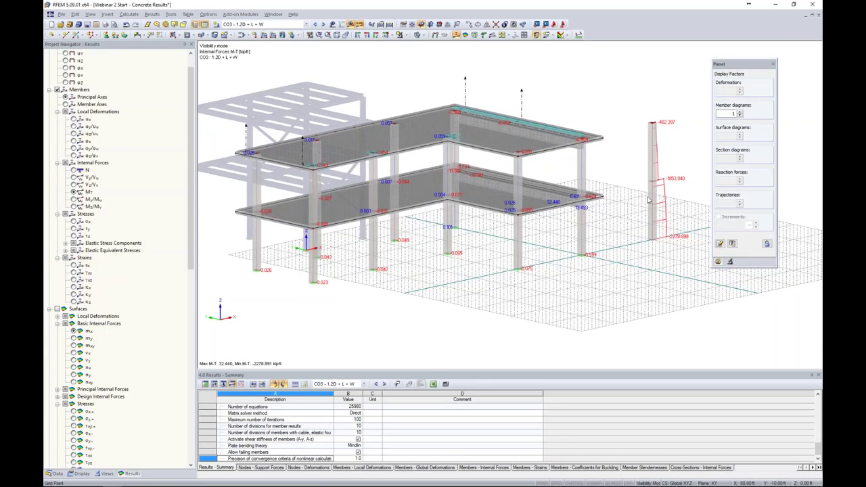
pyautogui.click(74, 178)
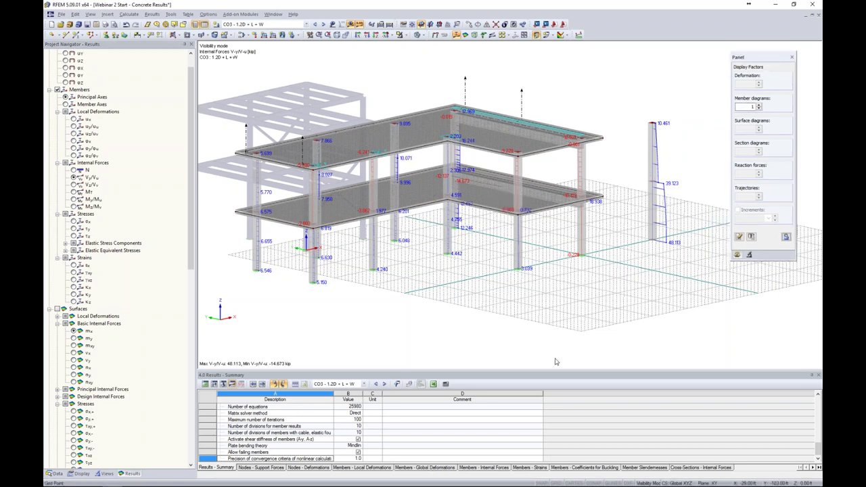
pyautogui.click(555, 482)
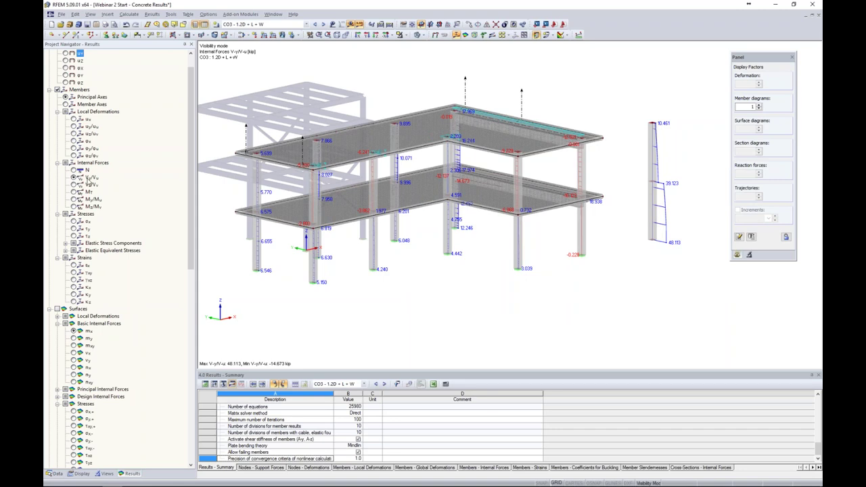
# - Show the members' local axis systems to check the free-standing column's orientation, and hide them again
pyautogui.rightClick(651, 217)
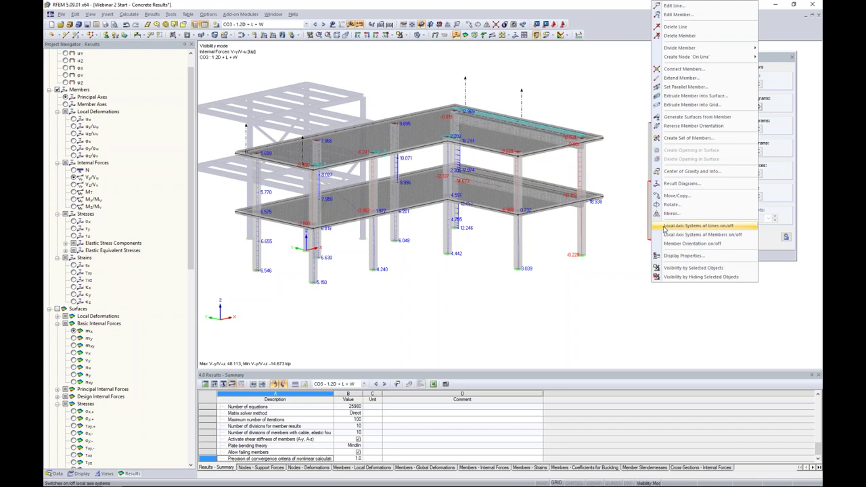
pyautogui.click(676, 234)
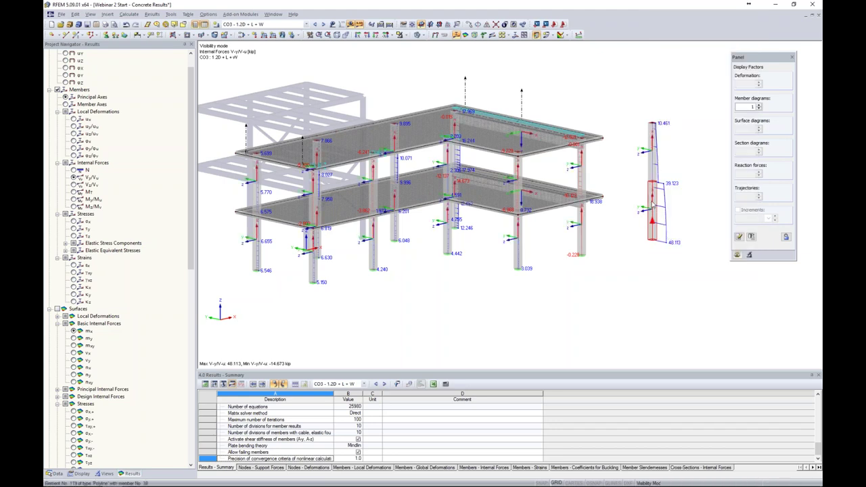
pyautogui.rightClick(653, 202)
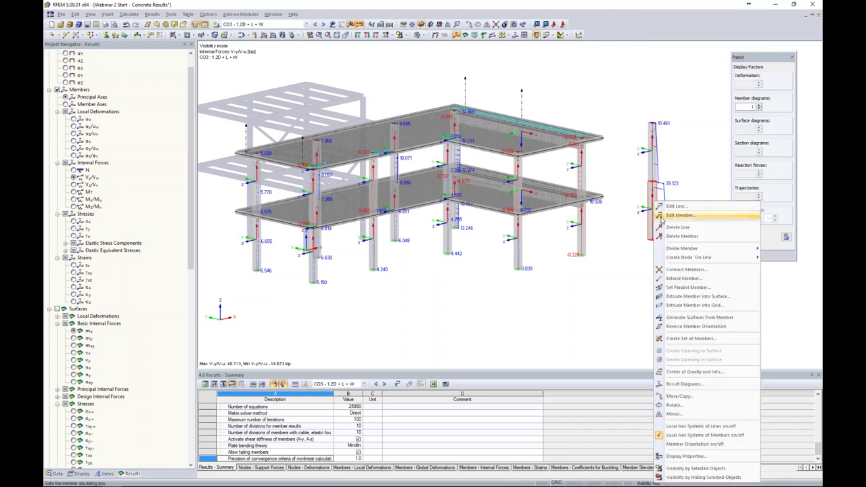
pyautogui.click(676, 435)
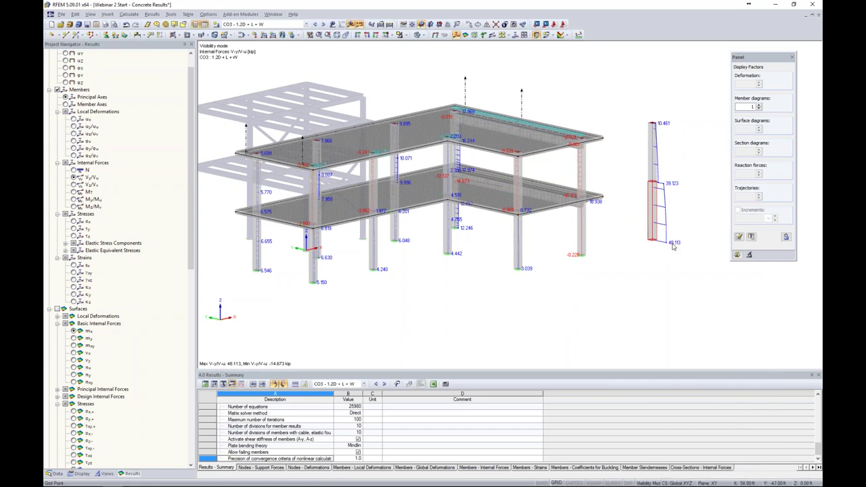
# - Examine the free-standing column's Vy/Vu and Vz/Vv shear force diagrams and its axial force N diagram
pyautogui.scroll(3, 669, 217)
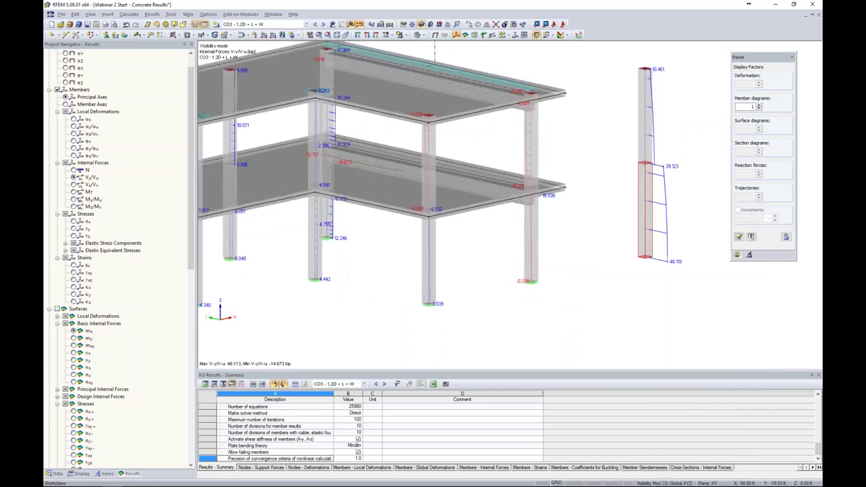
pyautogui.moveTo(684, 131); pyautogui.dragTo(684, 152, button='middle')
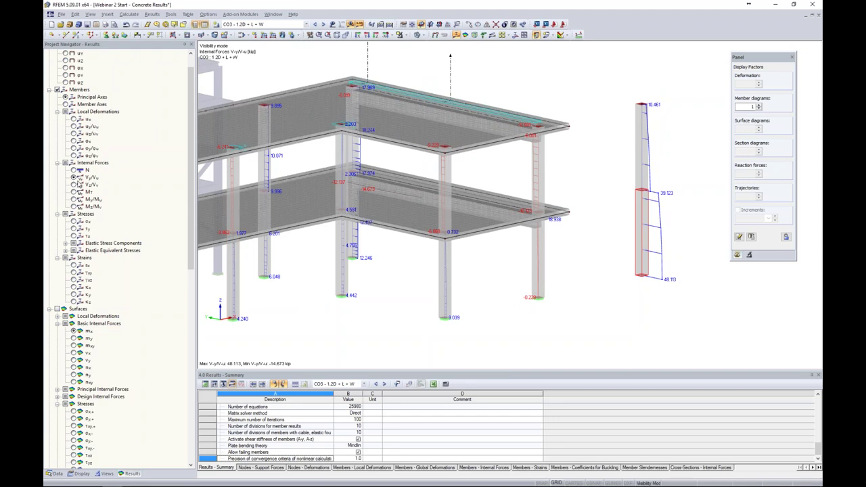
pyautogui.click(73, 184)
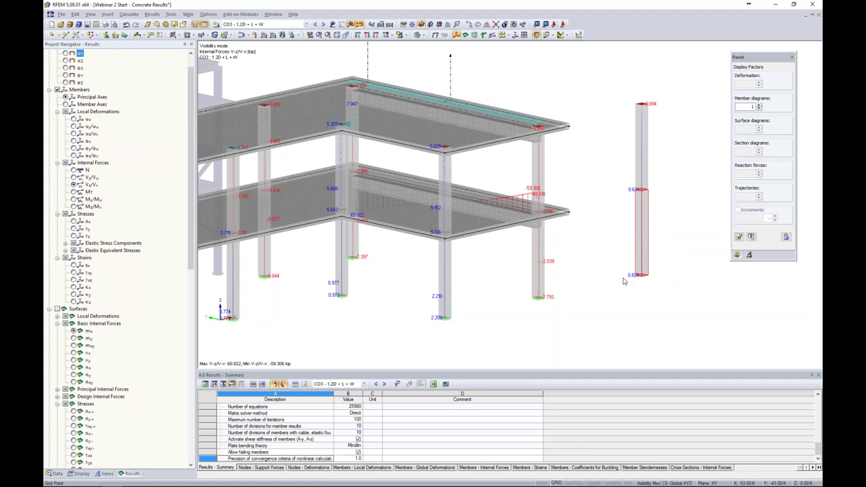
pyautogui.keyDown('ctrl'); pyautogui.moveTo(623, 279); pyautogui.dragTo(393, 215, button='middle'); pyautogui.keyUp('ctrl')
pyautogui.click(73, 169)
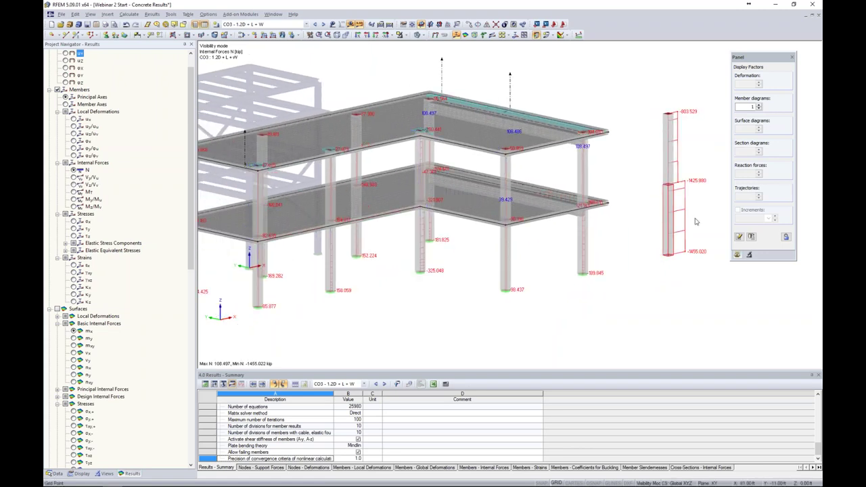
pyautogui.keyDown('ctrl'); pyautogui.moveTo(514, 237); pyautogui.dragTo(609, 231, button='middle'); pyautogui.keyUp('ctrl')
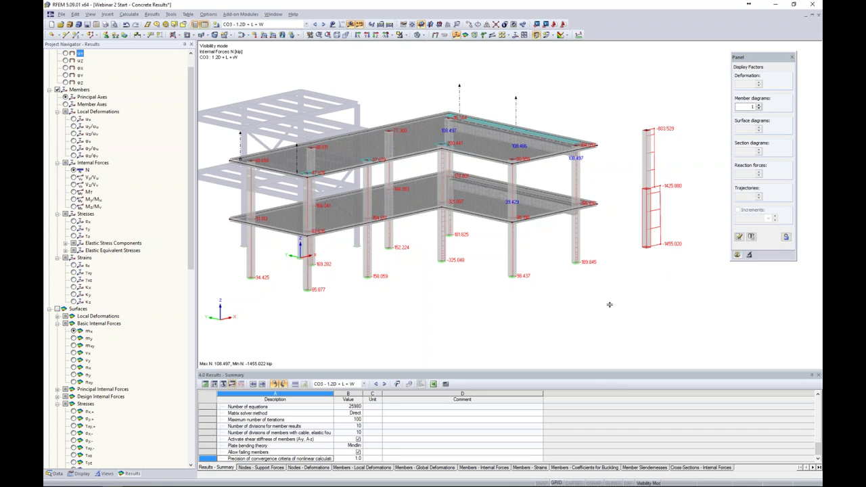
# - Inspect the CO3 results summary table down to the method of analysis and stiffness reduction entries
pyautogui.moveTo(609, 371); pyautogui.dragTo(610, 303)
pyautogui.scroll(-8, 237, 372)
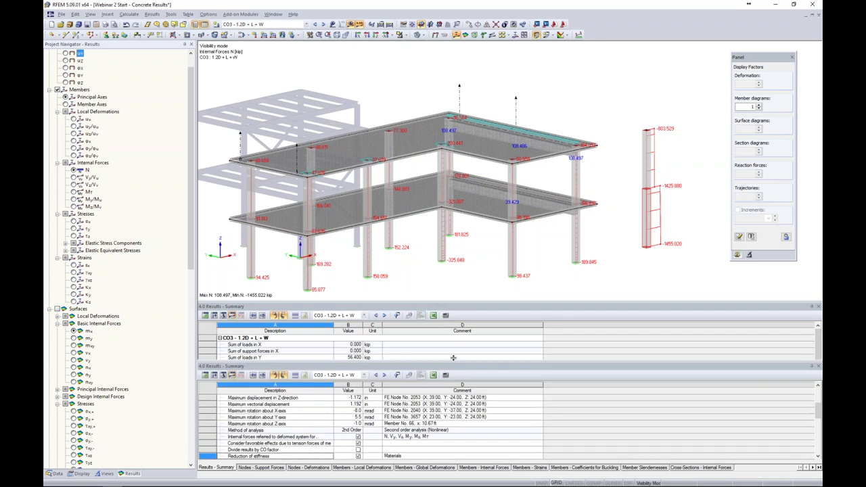
pyautogui.moveTo(430, 303); pyautogui.dragTo(432, 362)
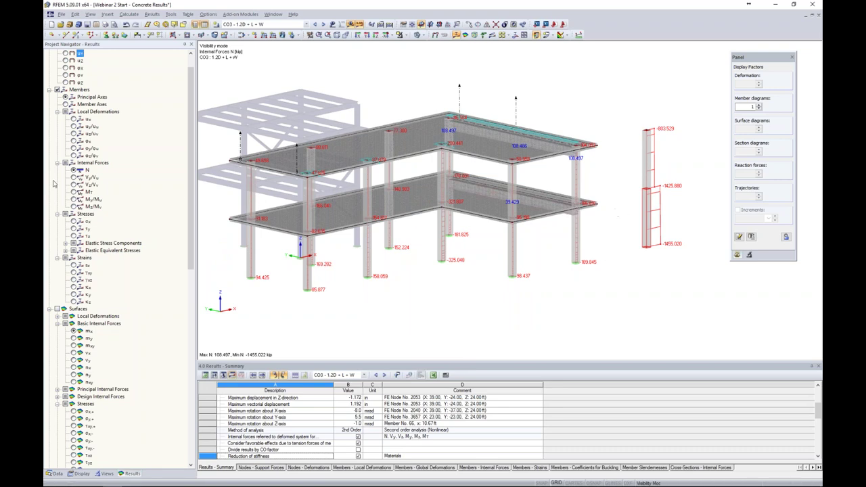
# - Compare the members' Vz/Vv shear and My/Mu moment diagrams, and return to the axial force N display
pyautogui.click(74, 184)
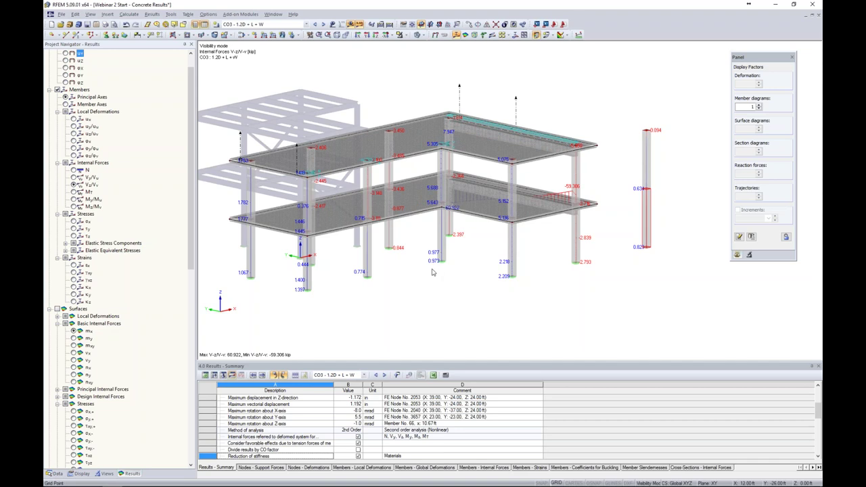
pyautogui.click(74, 199)
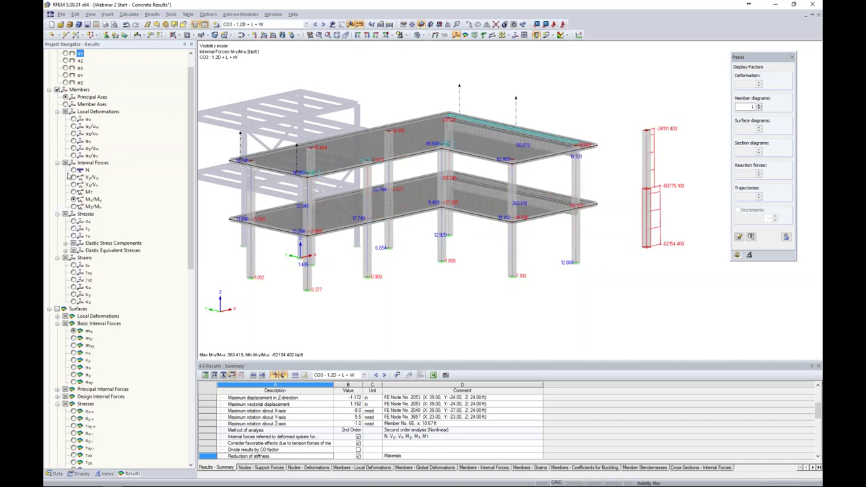
pyautogui.click(74, 170)
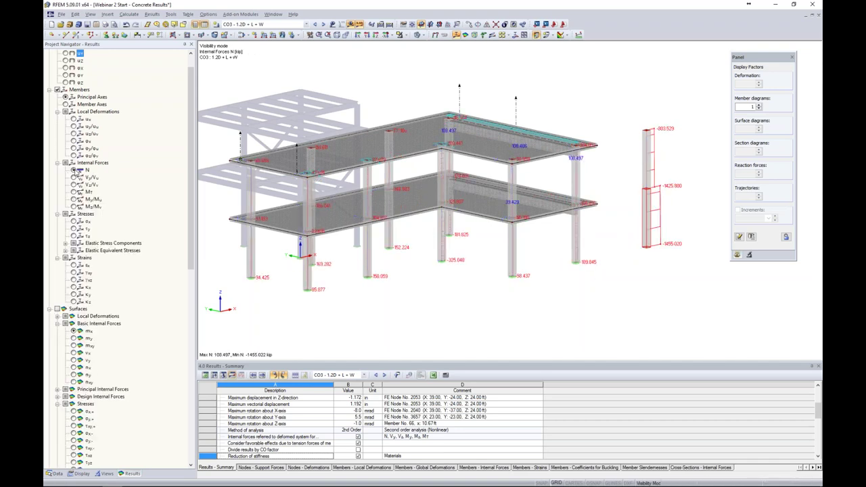
# - Switch to the PowerPoint slide show and advance to the Result Beams slide
pyautogui.hotkey('alt', 'Tab')
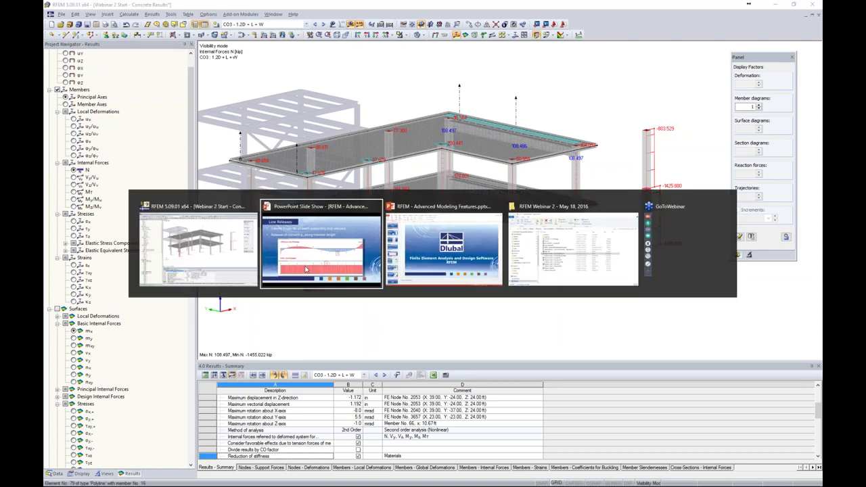
pyautogui.click(309, 265)
pyautogui.press('Right')
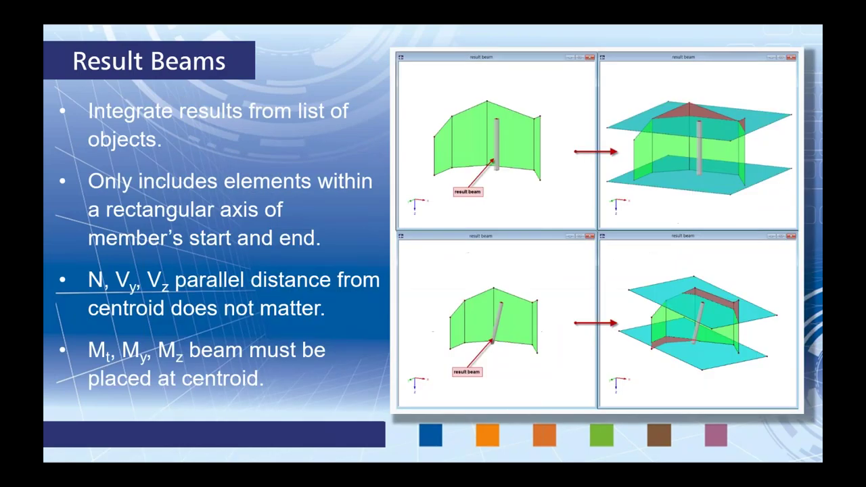
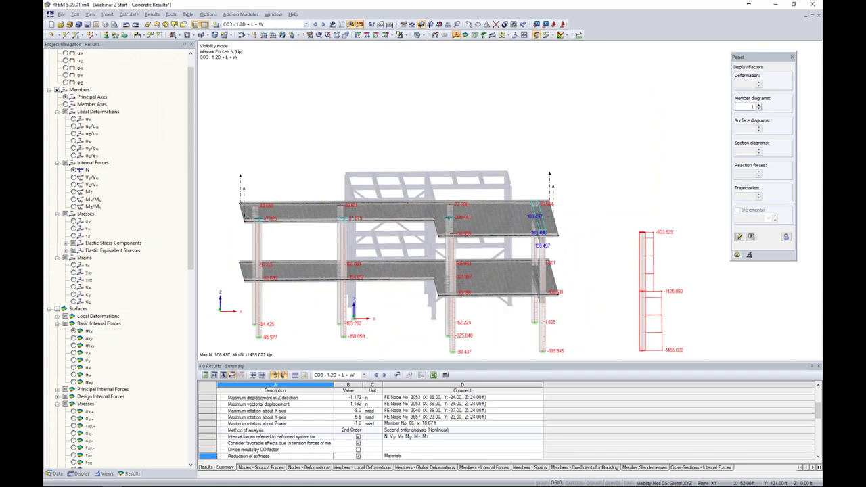
# - Look over the structure's axial force results, consult the Result Beams slide once more, and return to RFEM
pyautogui.keyDown('ctrl'); pyautogui.moveTo(585, 223); pyautogui.dragTo(561, 230, button='middle'); pyautogui.keyUp('ctrl')
pyautogui.moveTo(609, 263); pyautogui.dragTo(608, 183, button='middle')
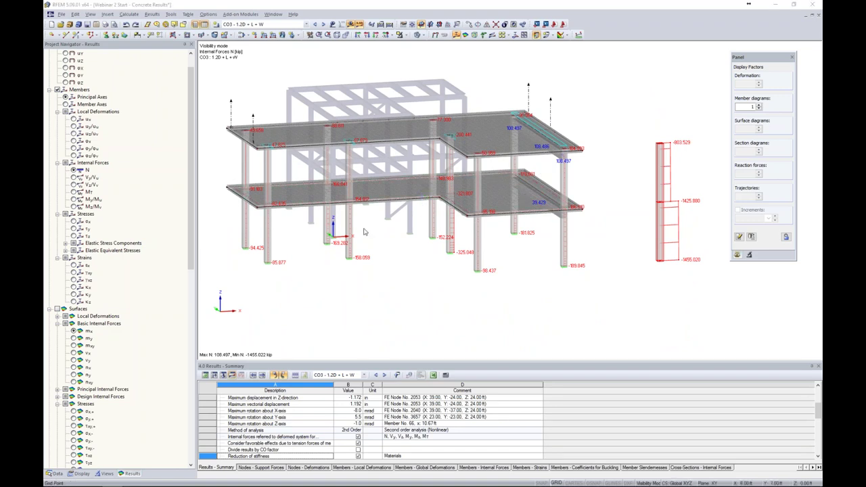
pyautogui.hotkey('alt', 'Tab')
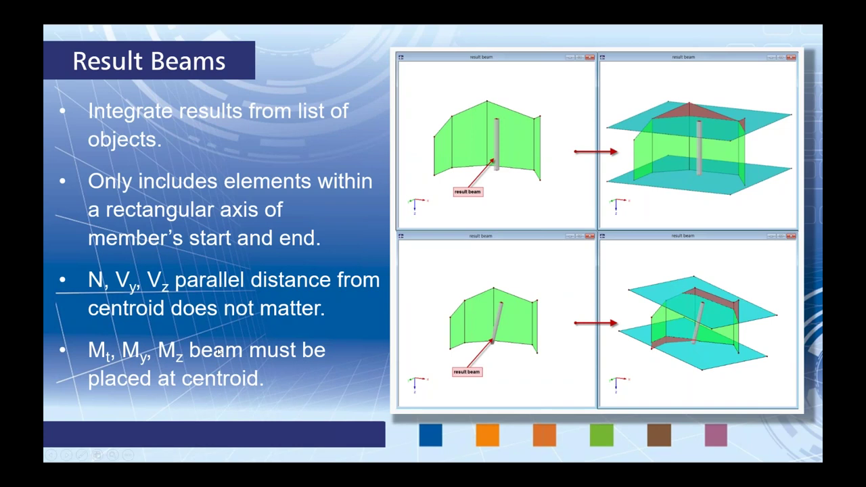
pyautogui.hotkey('alt', 'Tab')
pyautogui.click(316, 237)
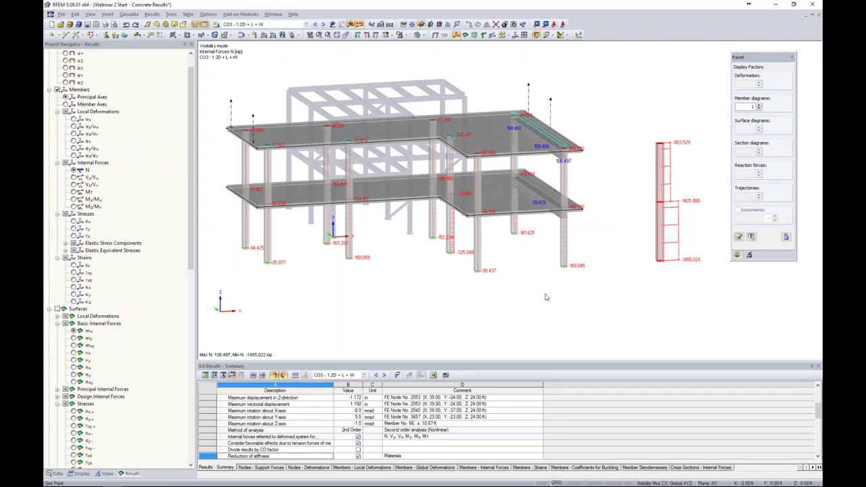
# - Isolate the roof-level slab with the saved Top Slab view and bring up the model data tree
pyautogui.rightClick(578, 291)
pyautogui.press('Escape')
pyautogui.keyDown('ctrl'); pyautogui.moveTo(605, 295); pyautogui.dragTo(353, 300, button='middle'); pyautogui.keyUp('ctrl')
pyautogui.scroll(2, 435, 130)
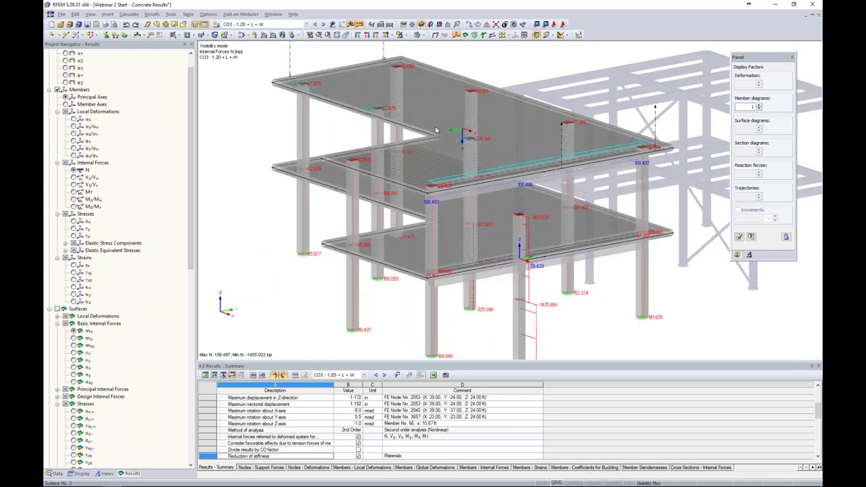
pyautogui.scroll(1, 436, 130)
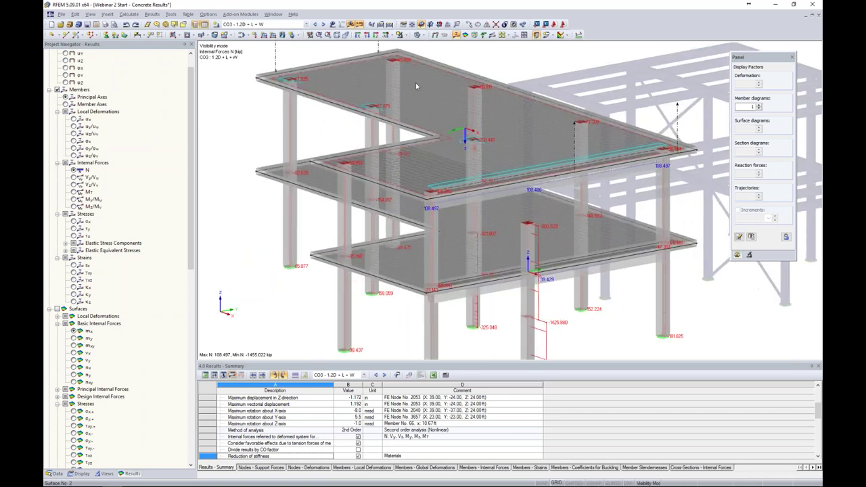
pyautogui.click(106, 473)
pyautogui.click(57, 85)
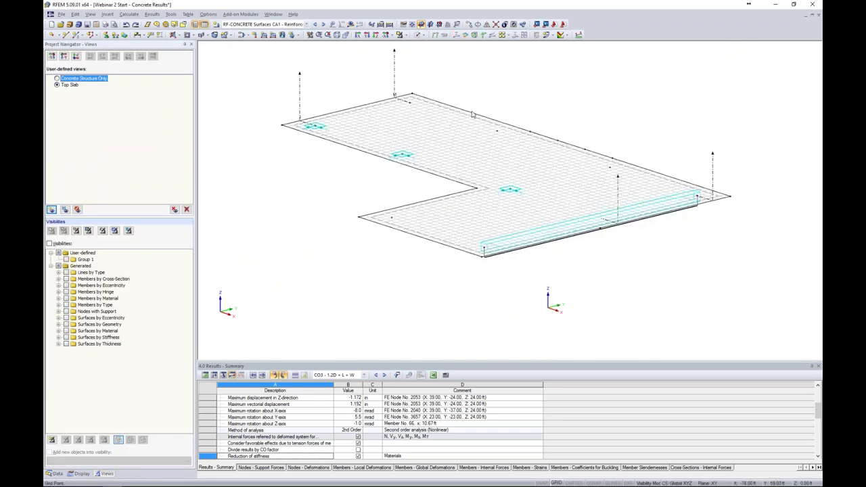
pyautogui.click(364, 114)
pyautogui.click(120, 453)
pyautogui.click(56, 473)
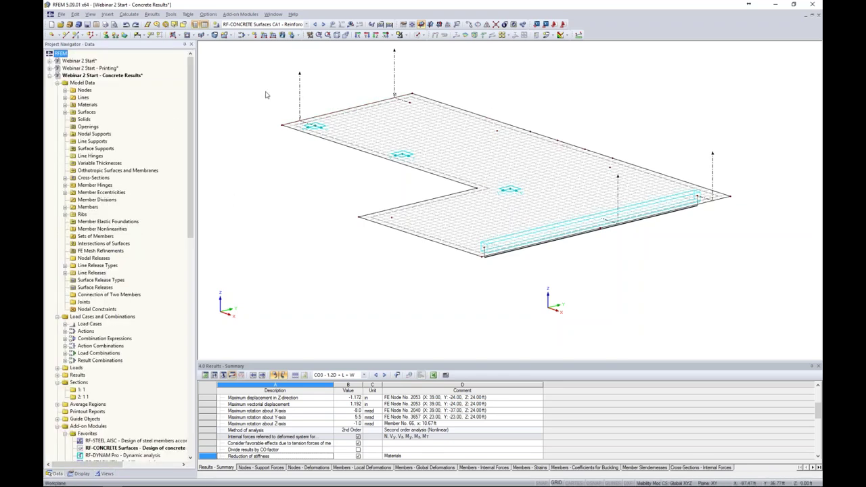
# - Start a new single member and set its member type to Result Beam
pyautogui.click(79, 34)
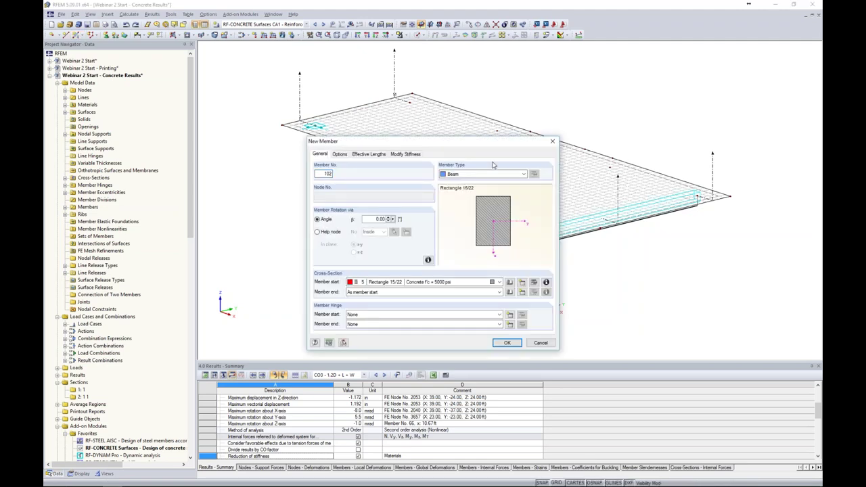
pyautogui.click(484, 175)
pyautogui.click(461, 246)
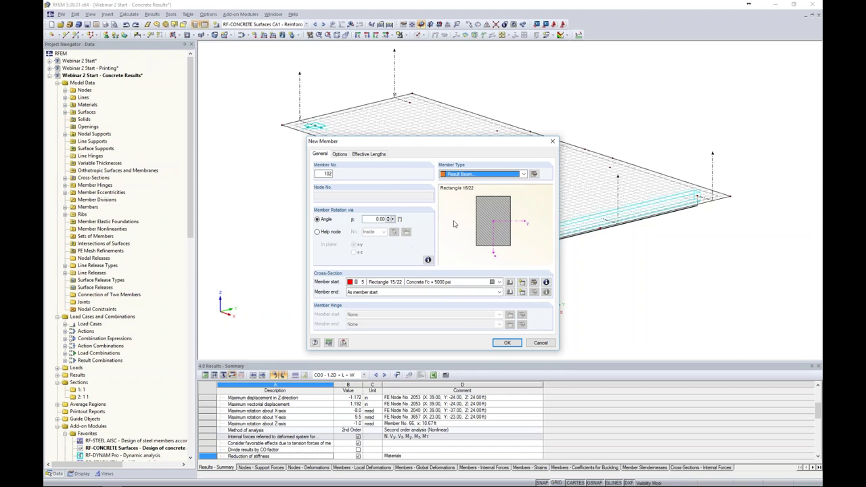
# - Set the result beam to integrate within a general cuboid, with 2 ft for Y+ and 1 ft for the next two extents
pyautogui.click(533, 174)
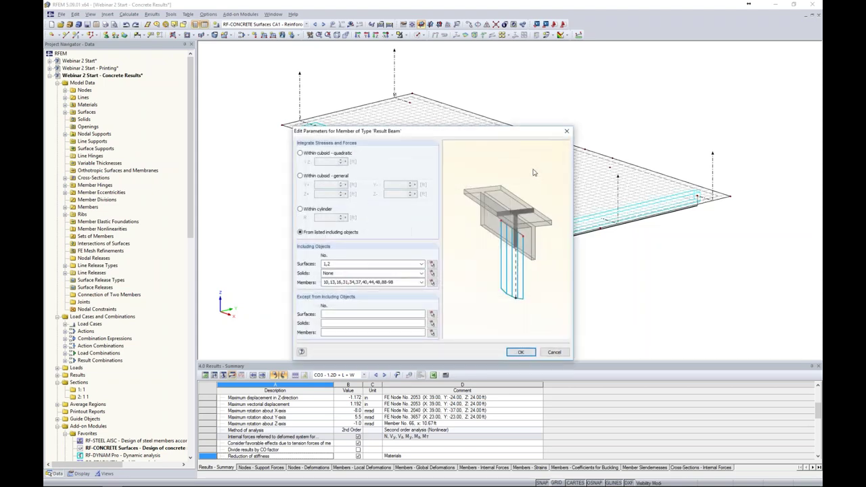
pyautogui.click(299, 177)
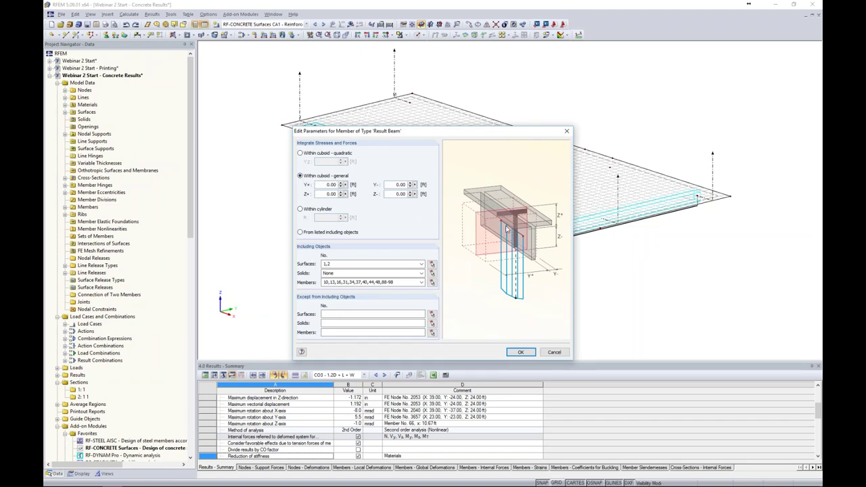
pyautogui.doubleClick(322, 184)
pyautogui.write('2')
pyautogui.press('Tab')
pyautogui.write('1')
pyautogui.press('Tab')
pyautogui.write('1')
pyautogui.click(516, 352)
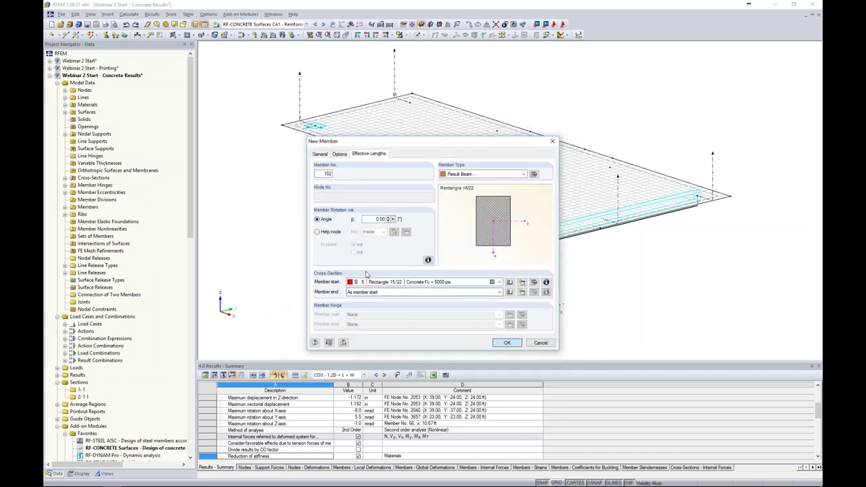
# - Place the result beam across the top slab from X -59, Y 28, Z 24 ft to X 3, Y 28, Z 24 ft, accepting deletion of existing results
pyautogui.click(506, 342)
pyautogui.moveTo(340, 184); pyautogui.dragTo(410, 144, button='middle')
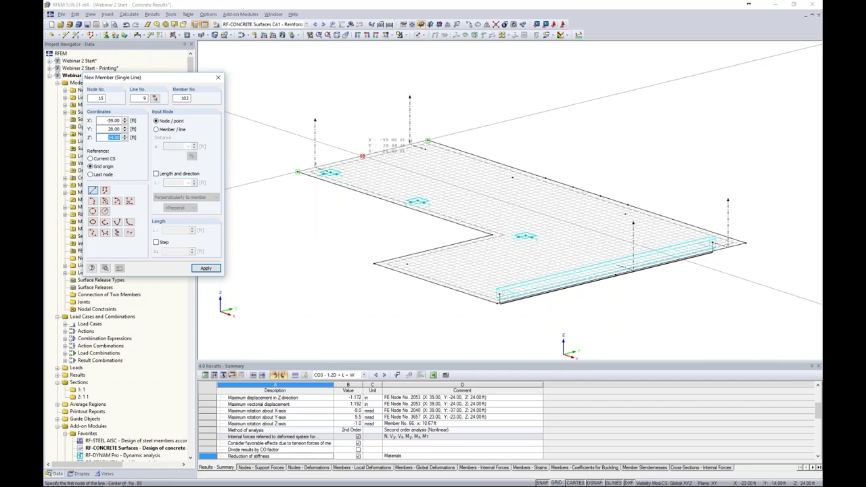
pyautogui.click(362, 155)
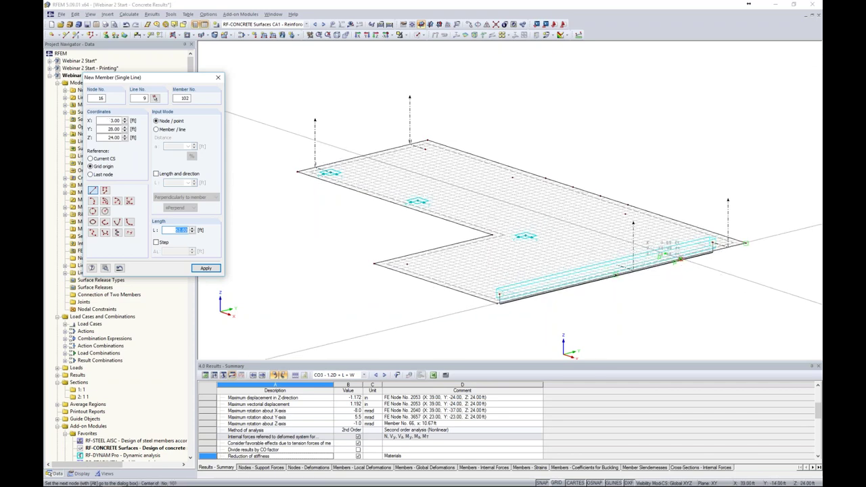
pyautogui.press('Return')
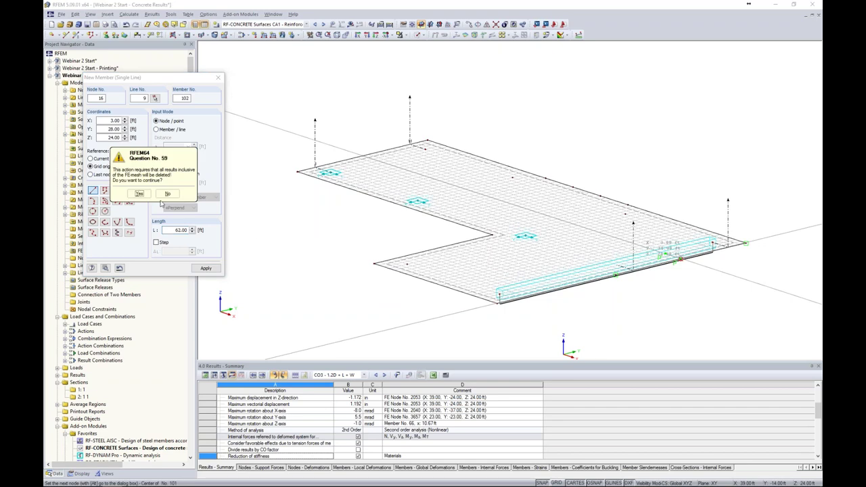
pyautogui.click(139, 193)
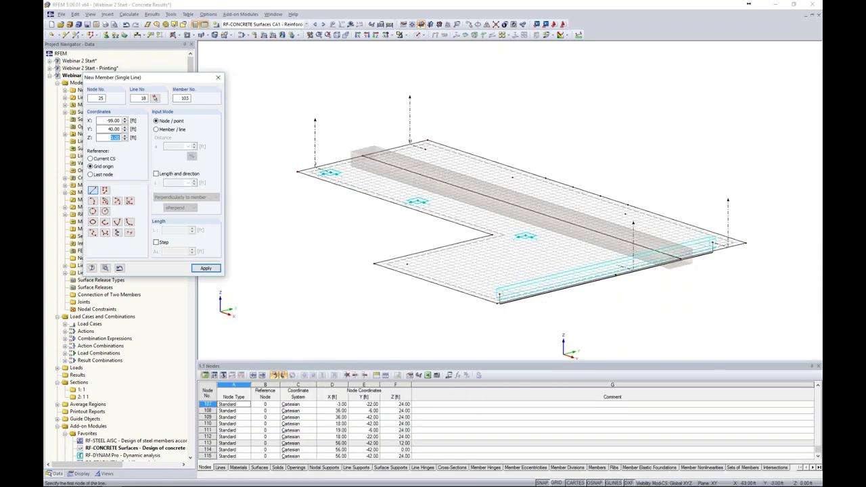
pyautogui.press('Escape')
# - Show the top slab and its result beam in the Solid Transparent display and examine the beam from several angles
pyautogui.keyDown('ctrl'); pyautogui.moveTo(291, 227); pyautogui.dragTo(227, 196, button='middle'); pyautogui.keyUp('ctrl')
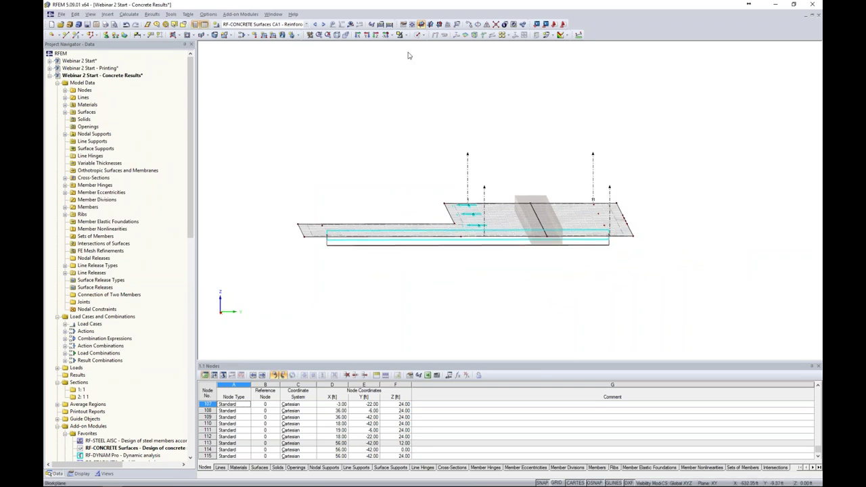
pyautogui.click(418, 35)
pyautogui.click(427, 64)
pyautogui.keyDown('ctrl'); pyautogui.moveTo(415, 154); pyautogui.dragTo(612, 203, button='middle'); pyautogui.keyUp('ctrl')
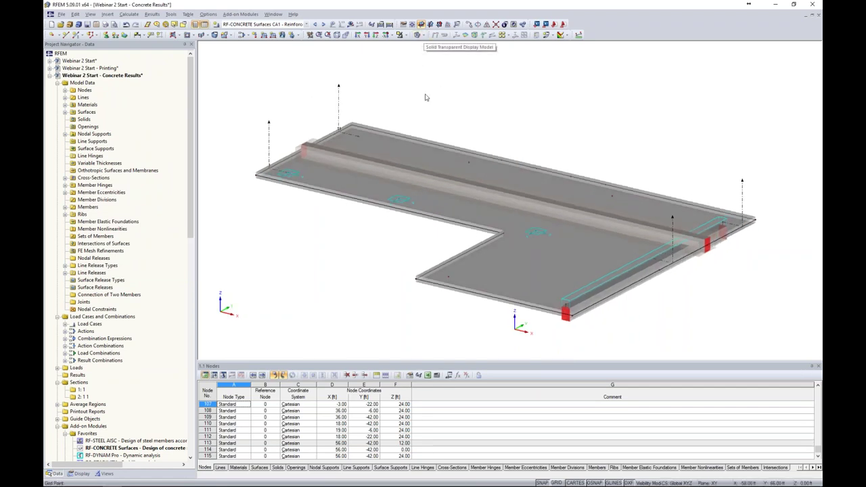
# - Select load combination CO2 - 1.2D + 1.6L, hide its loads, and calculate its results
pyautogui.click(306, 25)
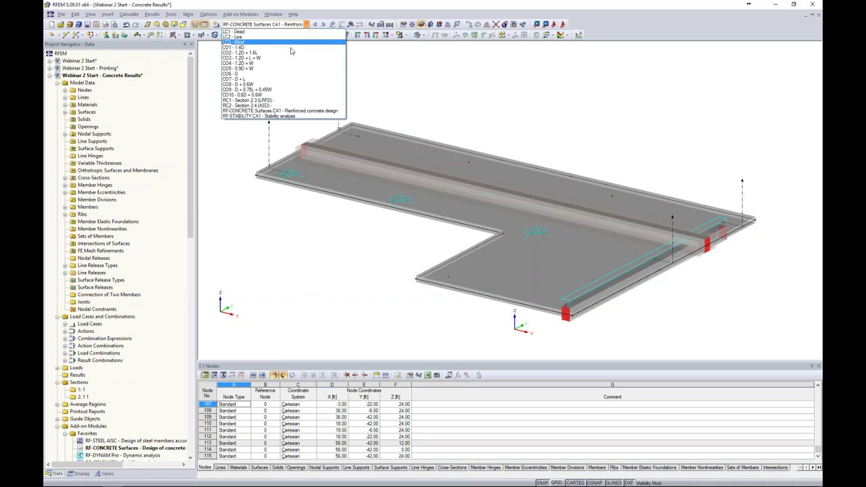
pyautogui.click(292, 52)
pyautogui.click(332, 24)
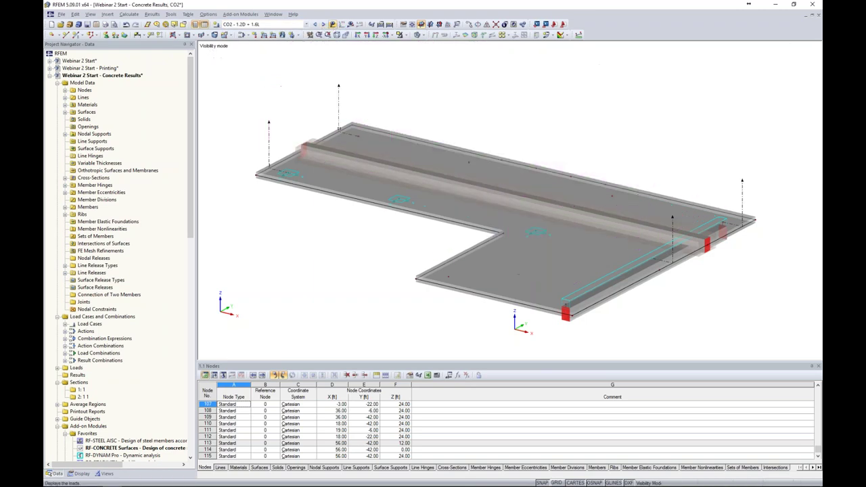
pyautogui.click(350, 24)
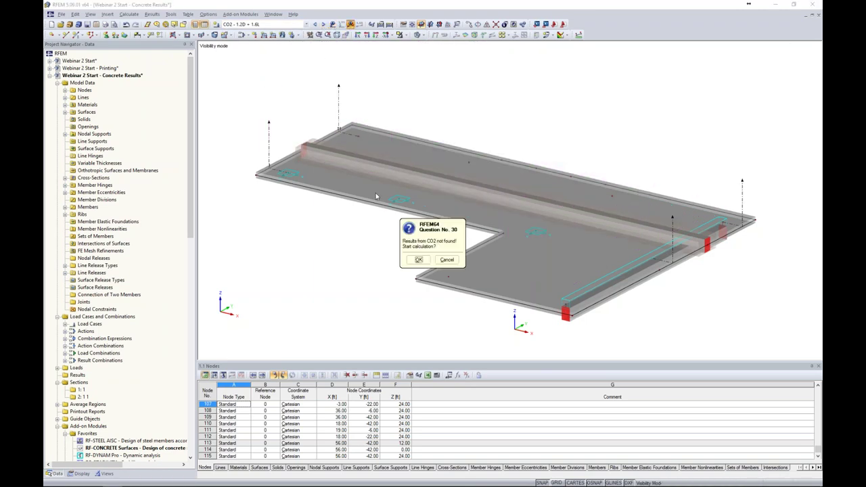
pyautogui.click(416, 260)
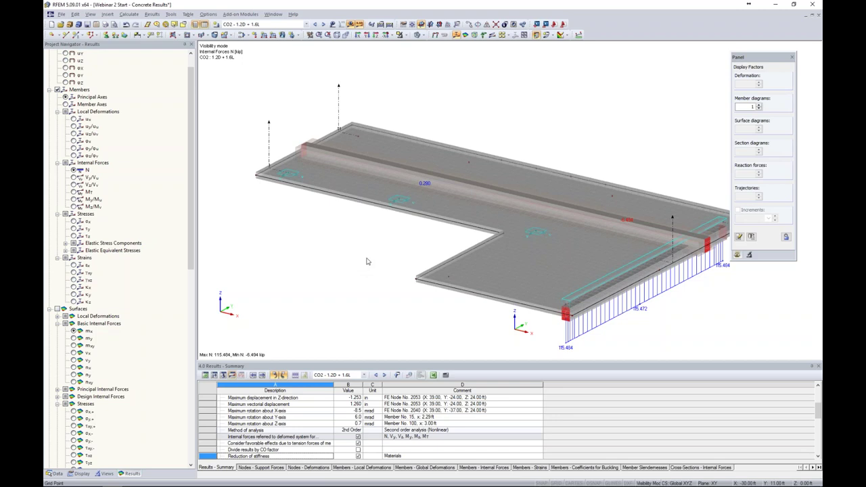
# - Display the My bending moment diagrams for the members and switch the model to a wireframe display
pyautogui.moveTo(363, 264); pyautogui.dragTo(331, 230, button='middle')
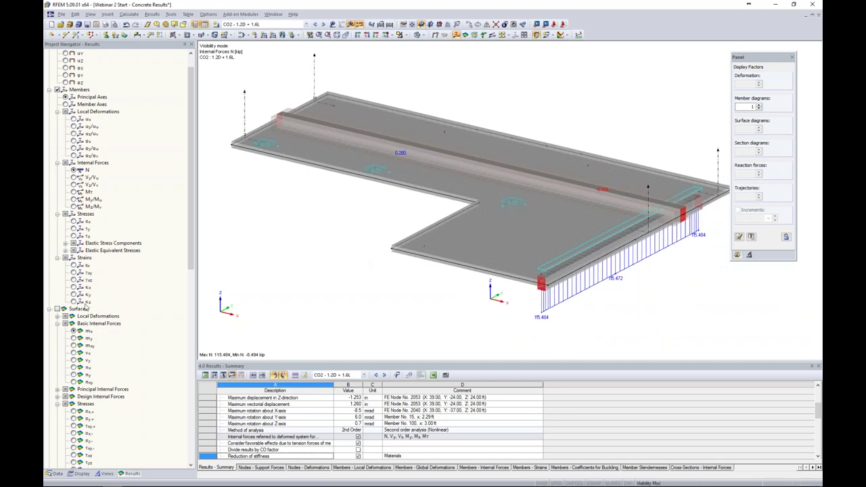
pyautogui.click(57, 90)
pyautogui.click(58, 89)
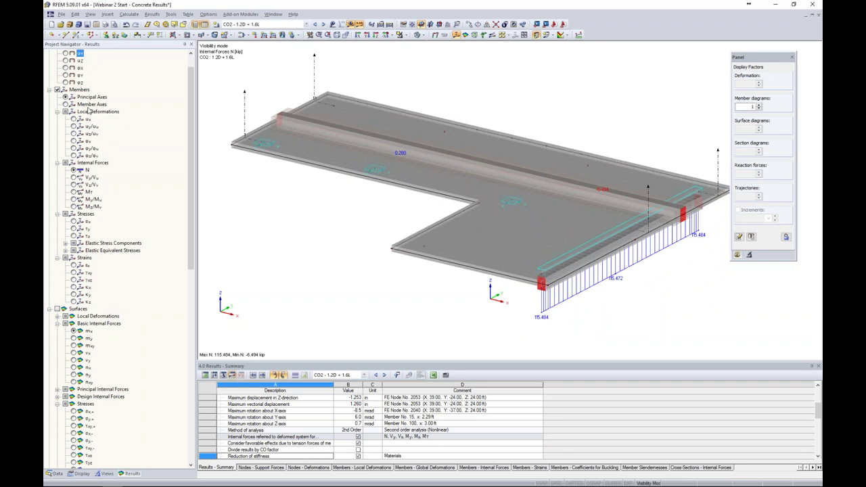
pyautogui.click(73, 199)
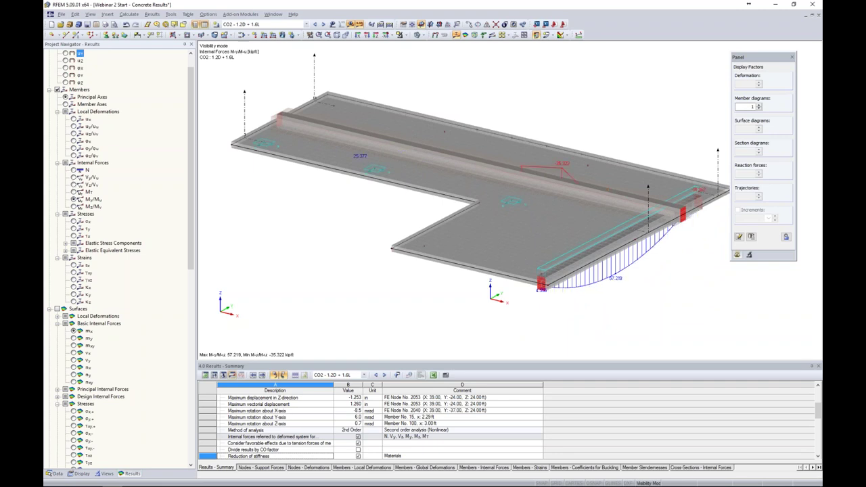
pyautogui.click(424, 35)
pyautogui.click(433, 45)
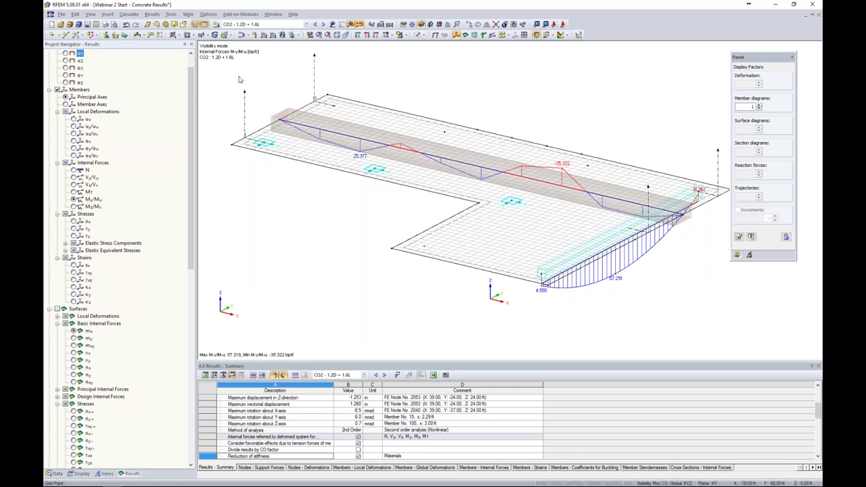
# - Set the member divisions for result diagrams to 100 in the global calculation parameters and recalculate CO2
pyautogui.click(130, 15)
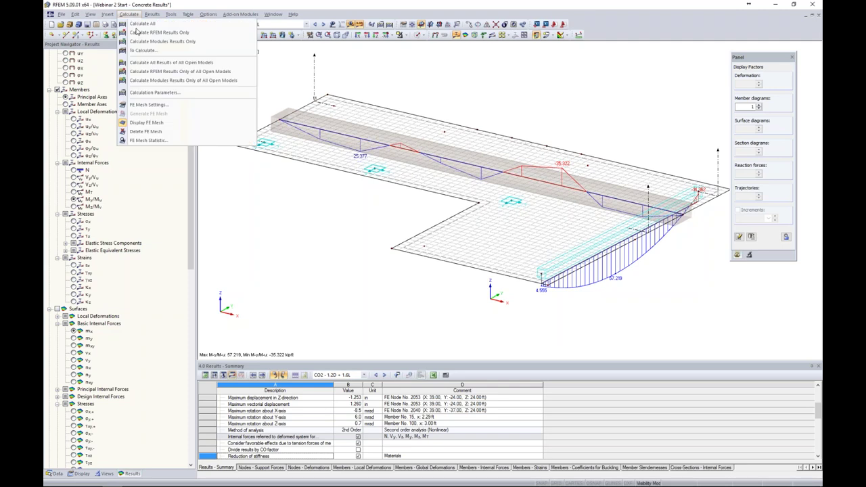
pyautogui.click(142, 92)
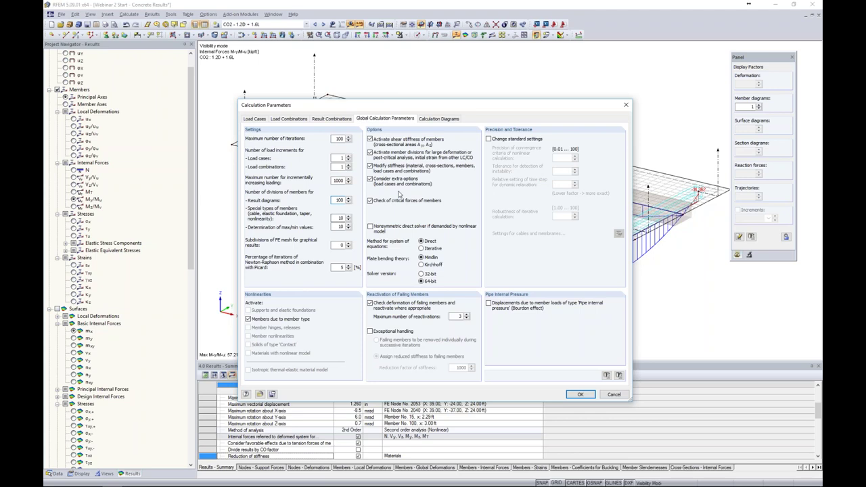
pyautogui.click(579, 395)
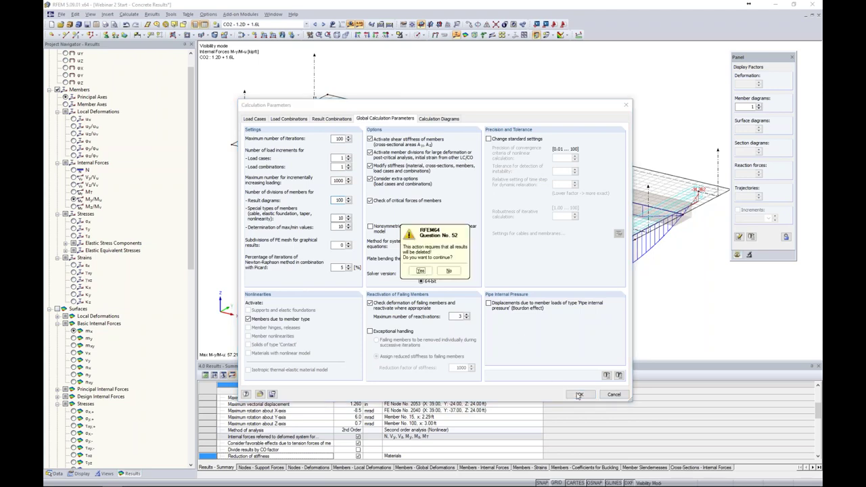
pyautogui.click(420, 271)
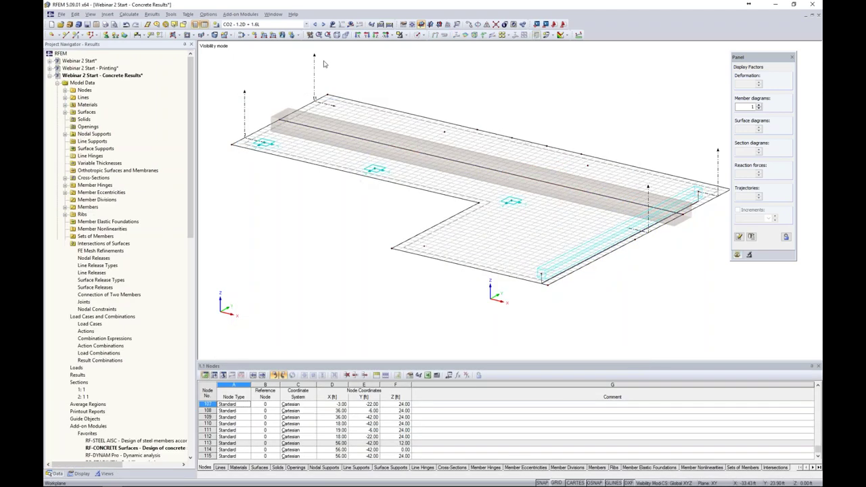
pyautogui.click(350, 24)
pyautogui.click(417, 260)
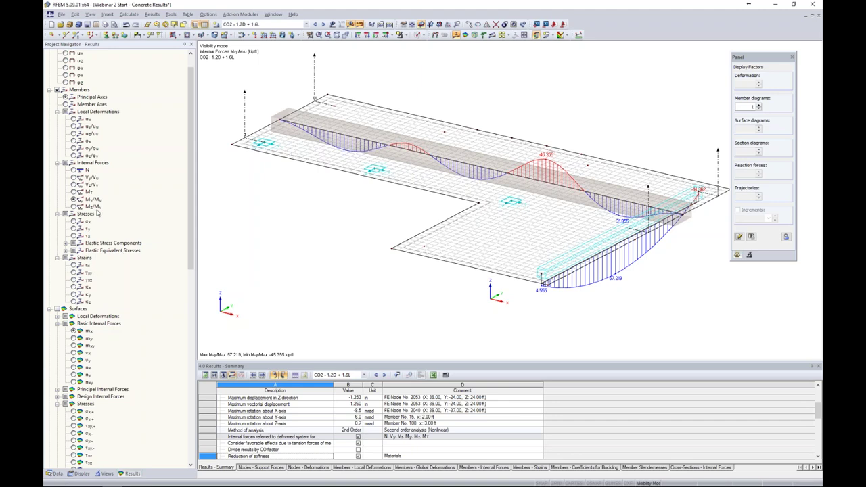
# - Examine the result beam's Mz moment, axial force N, and Vy and Vz shear force diagrams in turn
pyautogui.click(73, 206)
pyautogui.keyDown('ctrl'); pyautogui.moveTo(406, 257); pyautogui.dragTo(379, 258, button='middle'); pyautogui.keyUp('ctrl')
pyautogui.click(73, 170)
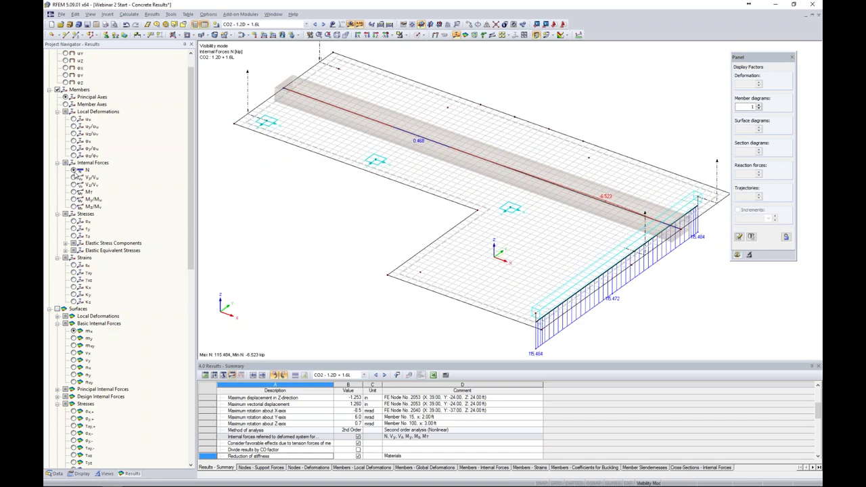
pyautogui.click(74, 177)
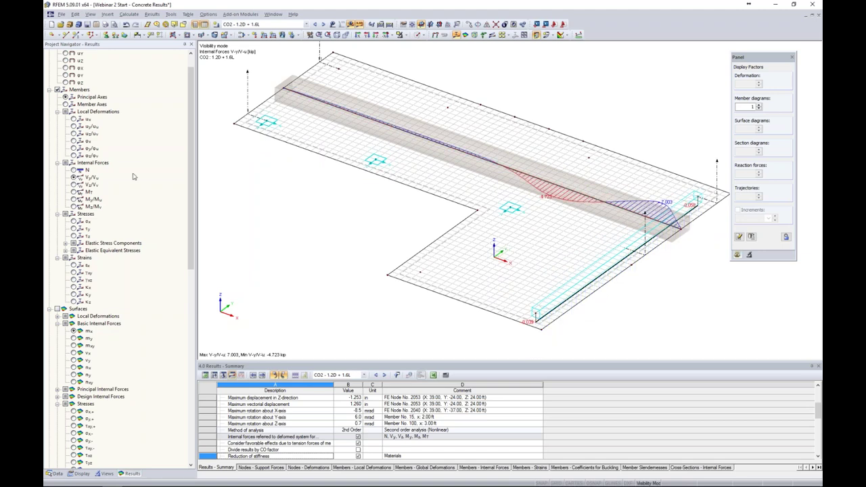
pyautogui.click(74, 184)
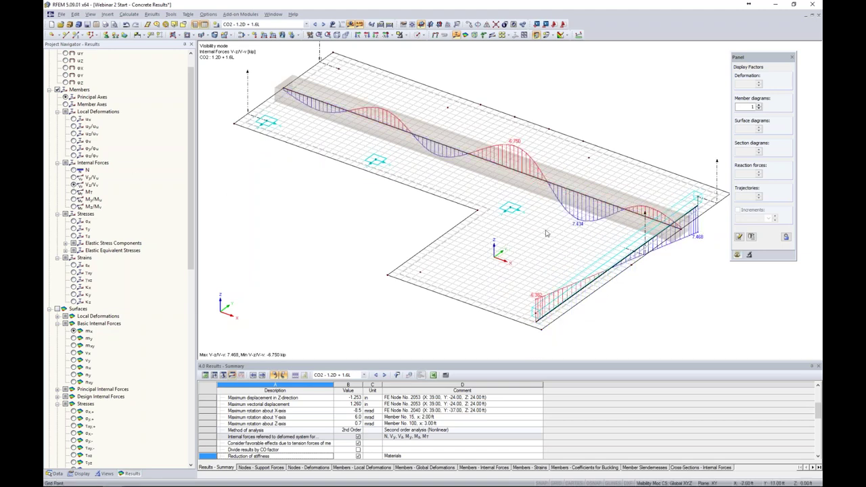
pyautogui.keyDown('ctrl'); pyautogui.moveTo(660, 297); pyautogui.dragTo(666, 277, button='middle'); pyautogui.keyUp('ctrl')
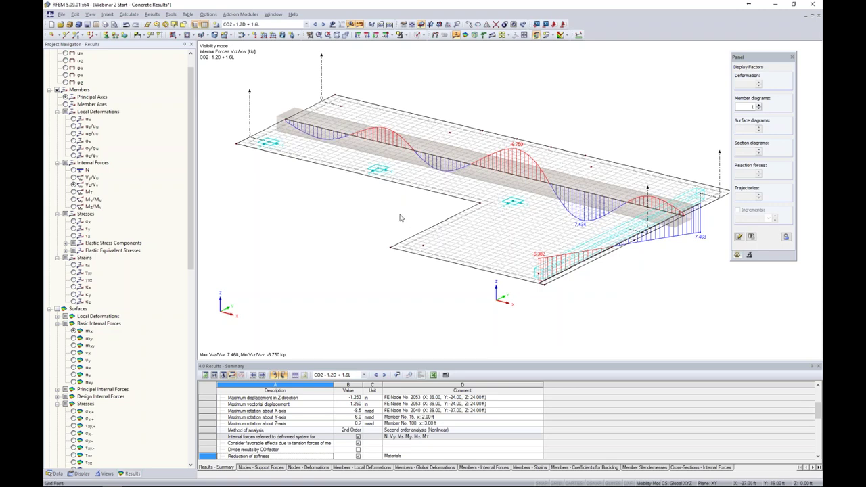
# - Cancel the visibility mode to bring back the whole structure and turn off the results display
pyautogui.scroll(-3, 358, 200)
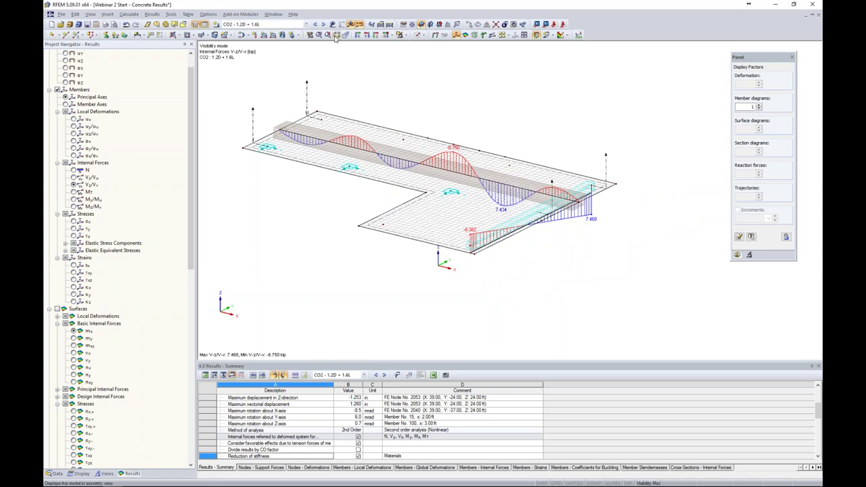
pyautogui.click(403, 34)
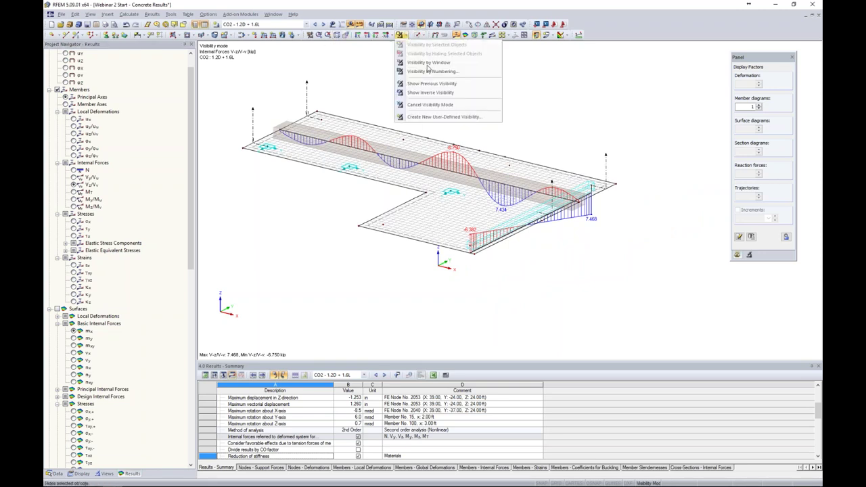
pyautogui.click(426, 106)
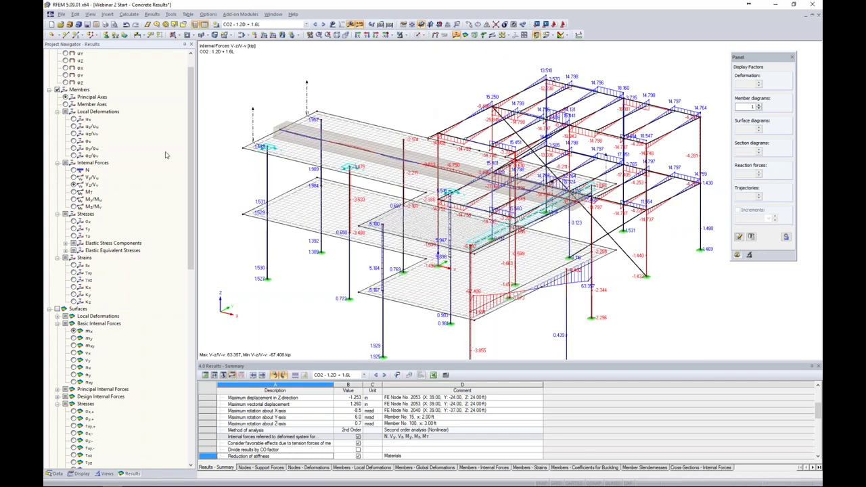
pyautogui.click(349, 25)
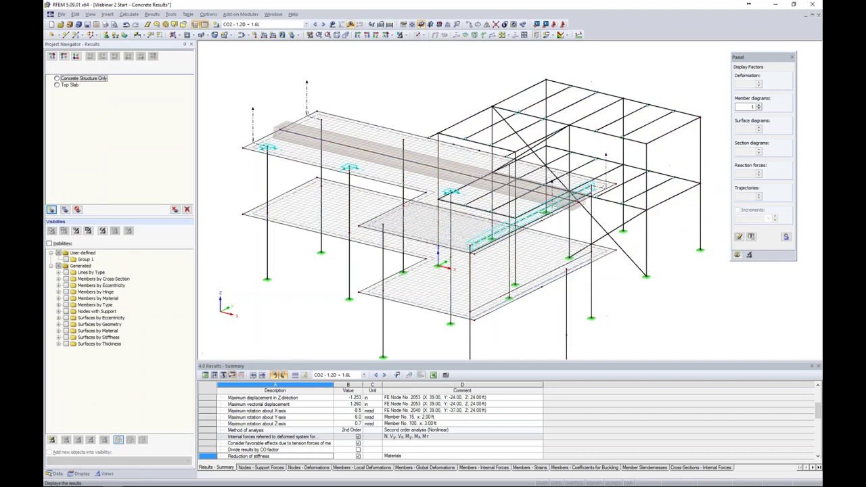
# - Show the whole structure in the Solid Transparent display and inspect the beam-to-column joint at the steel frame's roof corner
pyautogui.click(420, 35)
pyautogui.click(427, 63)
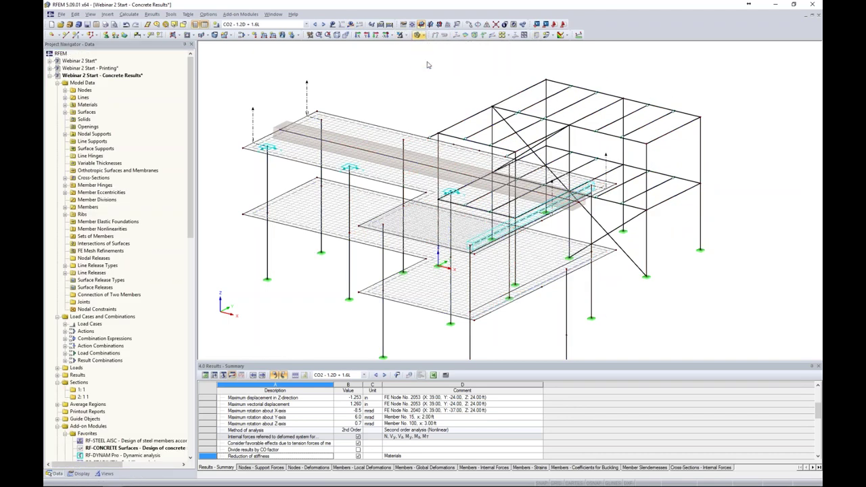
pyautogui.moveTo(676, 252); pyautogui.dragTo(706, 214, button='middle')
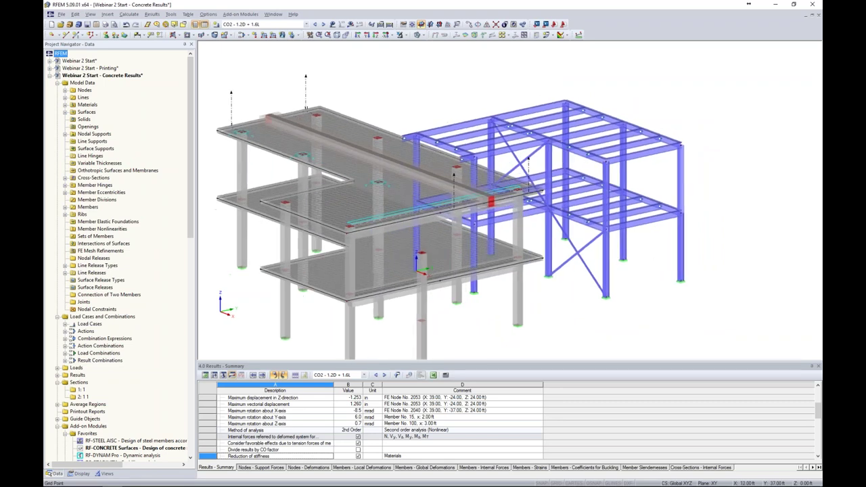
pyautogui.scroll(5, 656, 203)
pyautogui.scroll(5, 605, 166)
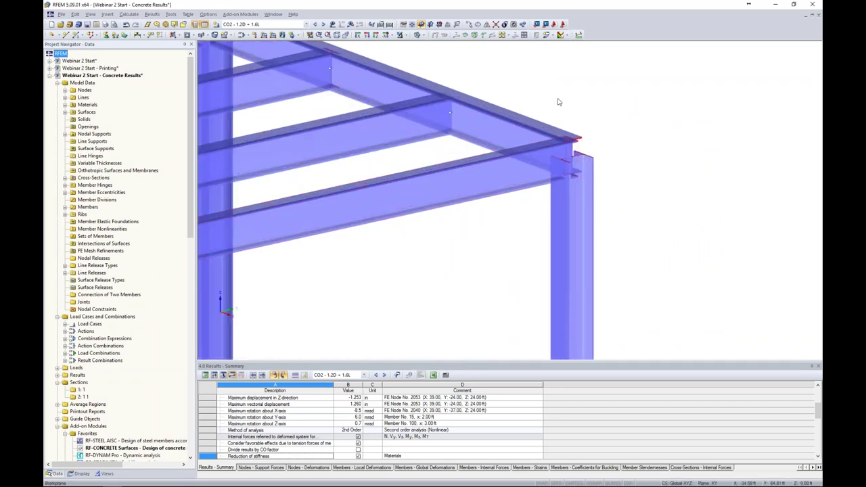
pyautogui.moveTo(572, 167)
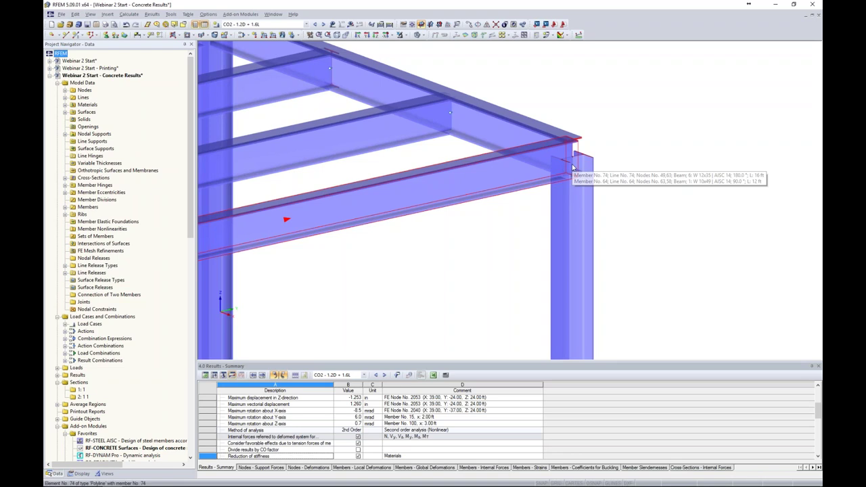
# - Show the steel frame's roof corner in the wireframe display again
pyautogui.press('Escape')
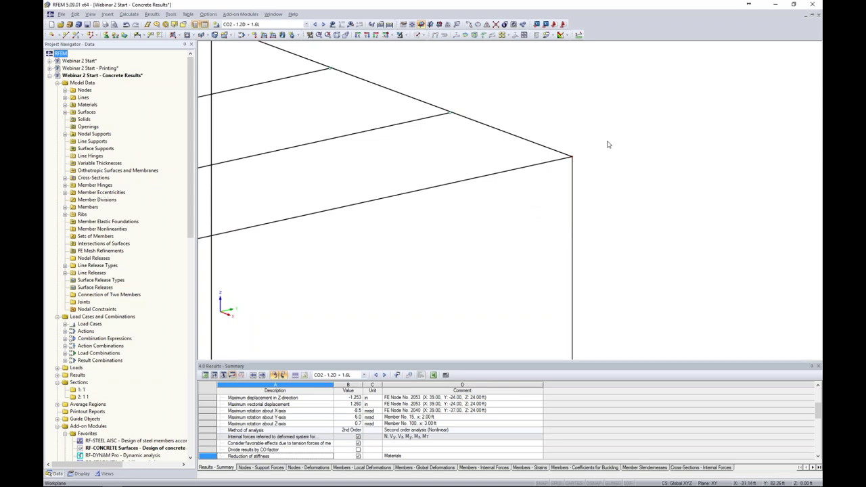
pyautogui.scroll(-1, 551, 123)
pyautogui.moveTo(568, 123); pyautogui.dragTo(528, 99, button='middle')
pyautogui.scroll(-1, 528, 99)
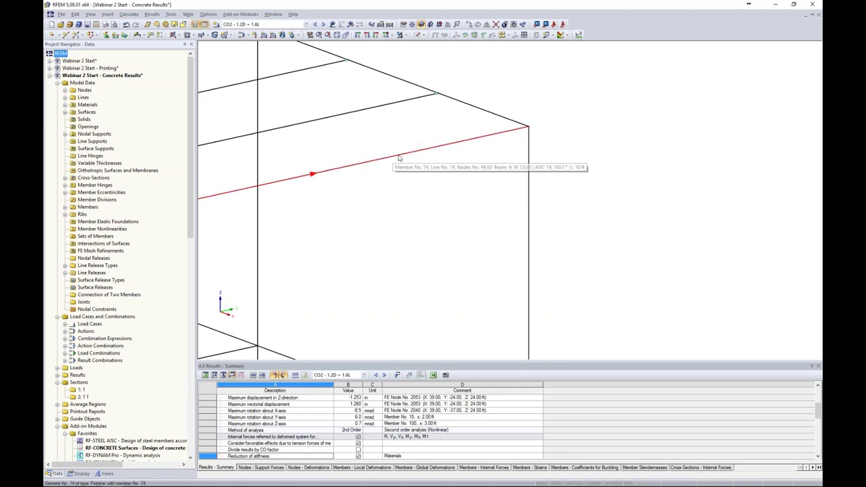
# - Divide the three members meeting at the steel frame's roof corner with a new intermediate node 3 ft from their member ends
pyautogui.rightClick(530, 138)
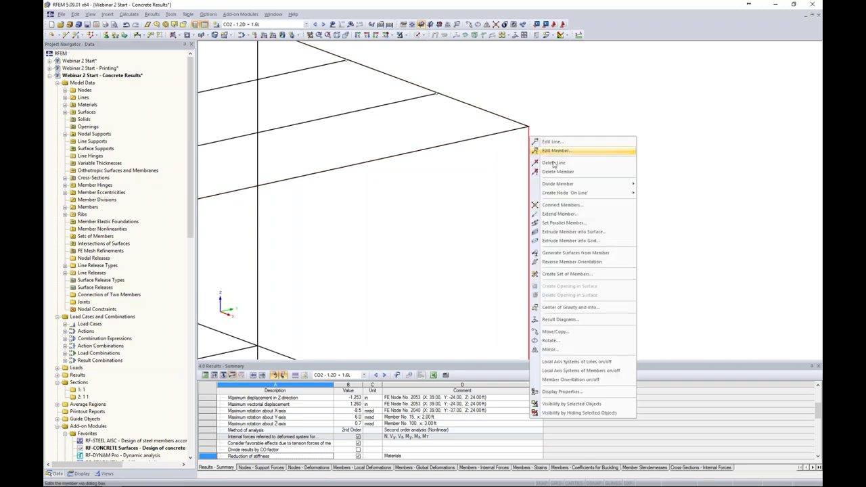
pyautogui.click(554, 272)
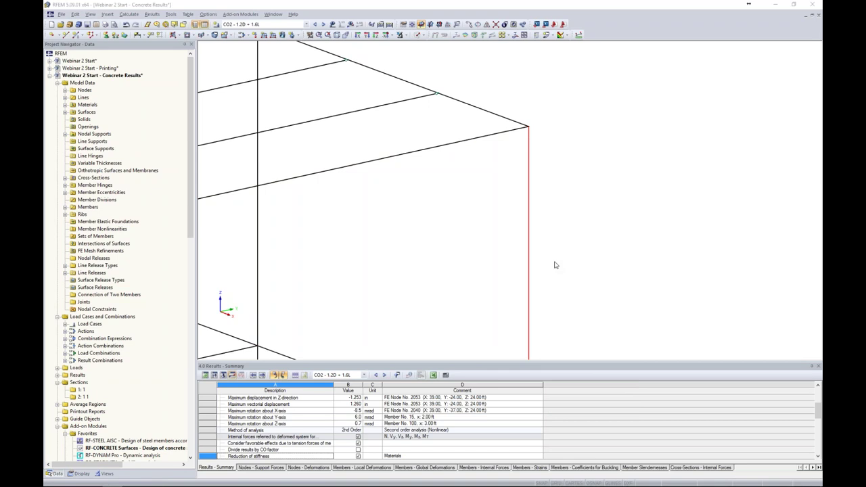
pyautogui.click(419, 267)
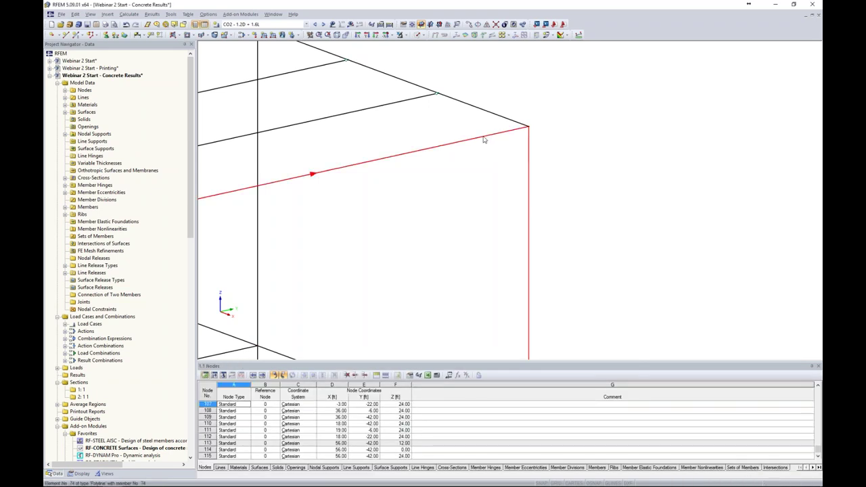
pyautogui.click(498, 116)
pyautogui.moveTo(562, 191); pyautogui.dragTo(489, 86)
pyautogui.rightClick(490, 113)
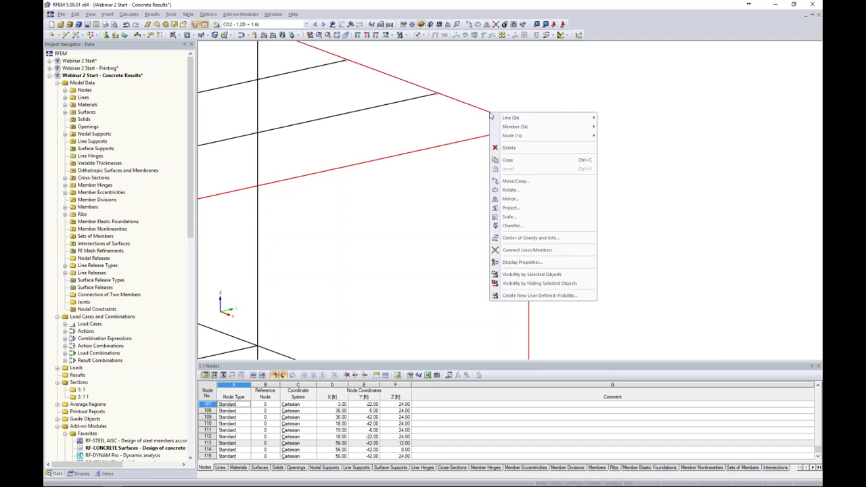
pyautogui.moveTo(523, 130)
pyautogui.moveTo(632, 151)
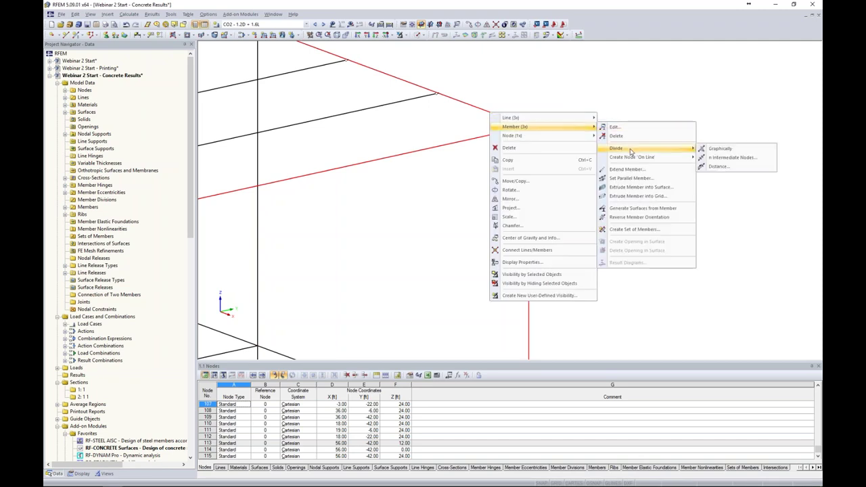
pyautogui.click(716, 166)
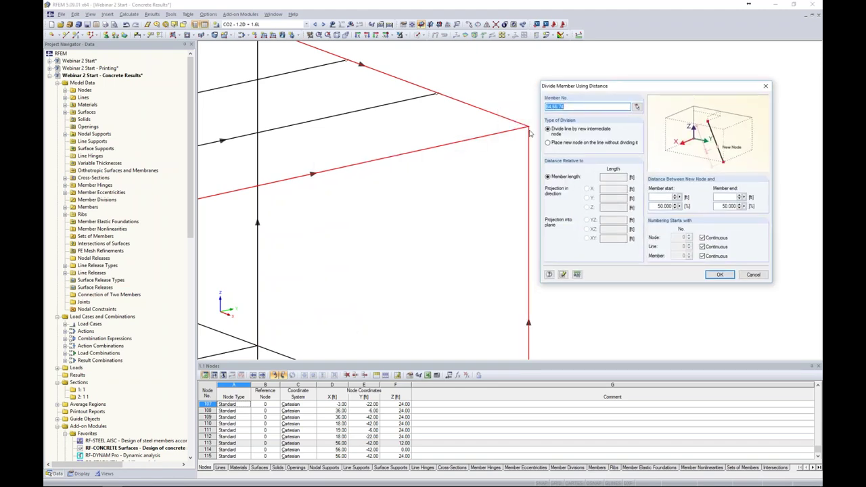
pyautogui.click(736, 197)
pyautogui.write('3')
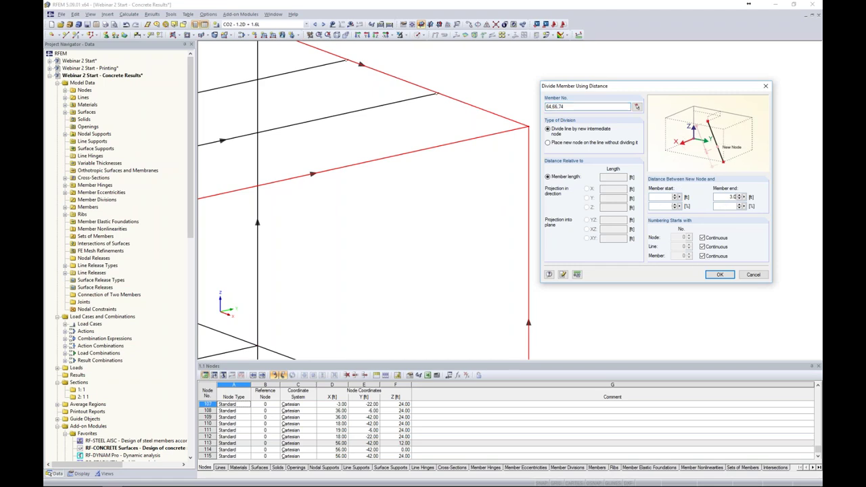
pyautogui.click(720, 274)
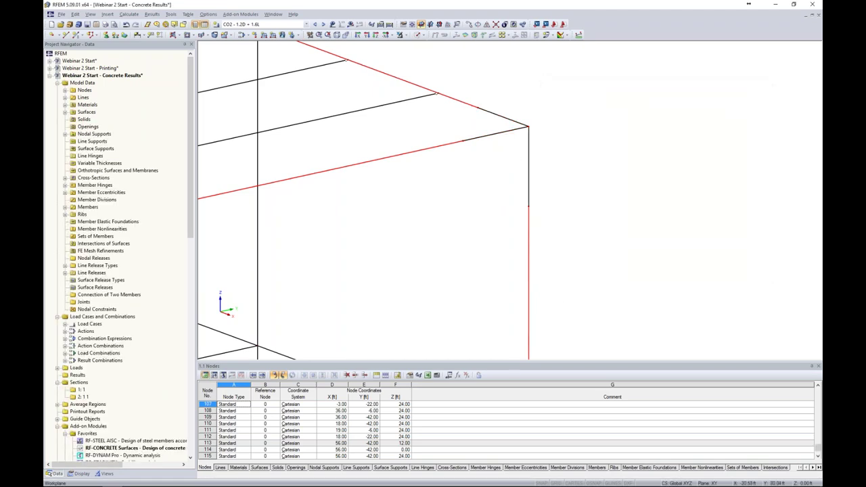
# - Check the divided corner members in the Solid Transparent display, and return to the wireframe display
pyautogui.click(561, 160)
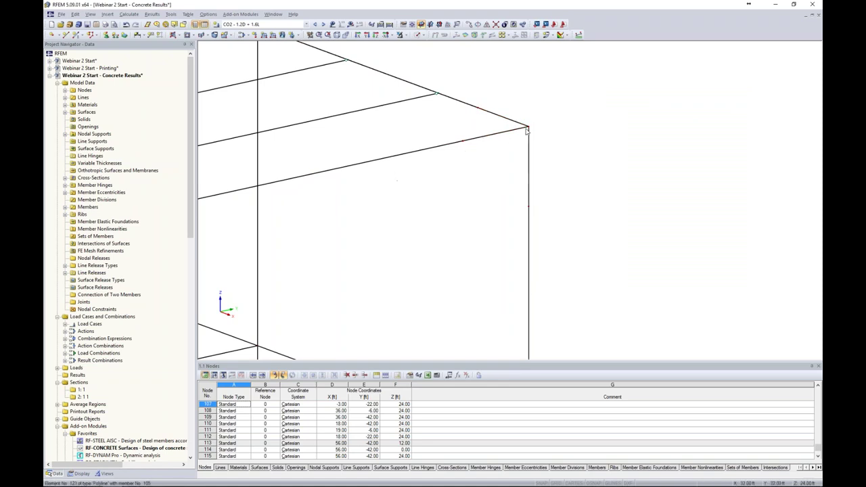
pyautogui.click(420, 35)
pyautogui.click(428, 61)
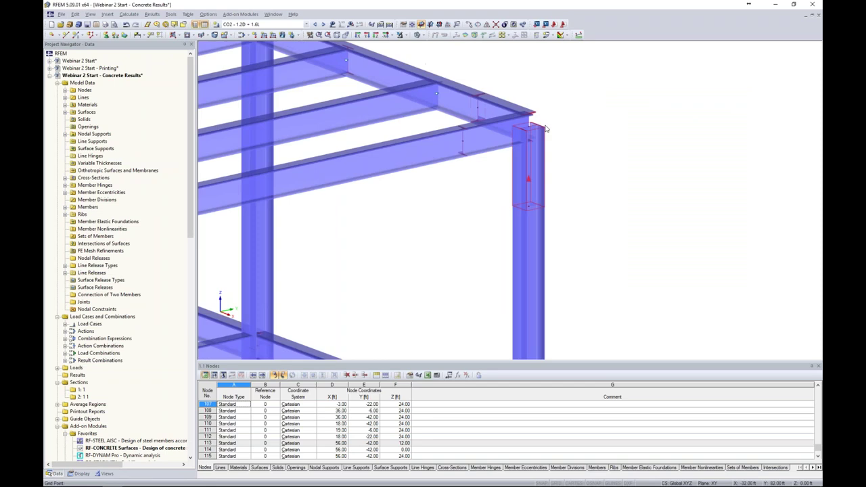
pyautogui.click(420, 36)
pyautogui.click(436, 46)
# - Generate surfaces from the three short member segments at the roof corner
pyautogui.moveTo(550, 165); pyautogui.dragTo(506, 99)
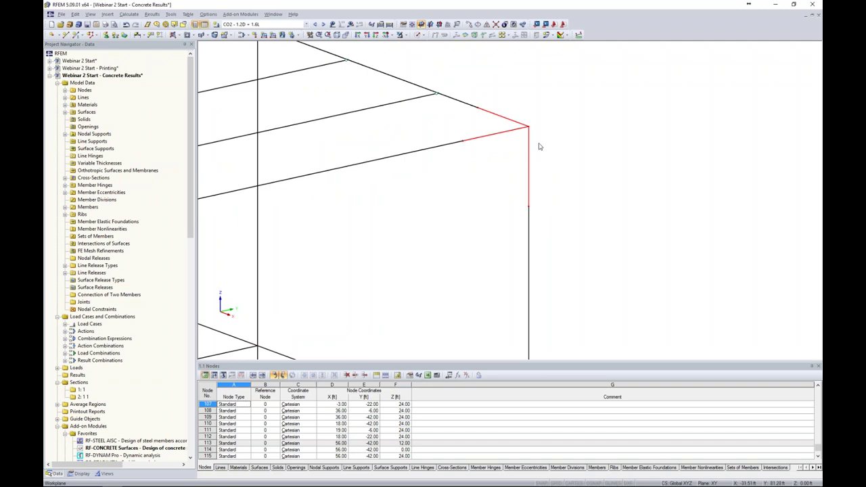
pyautogui.rightClick(505, 133)
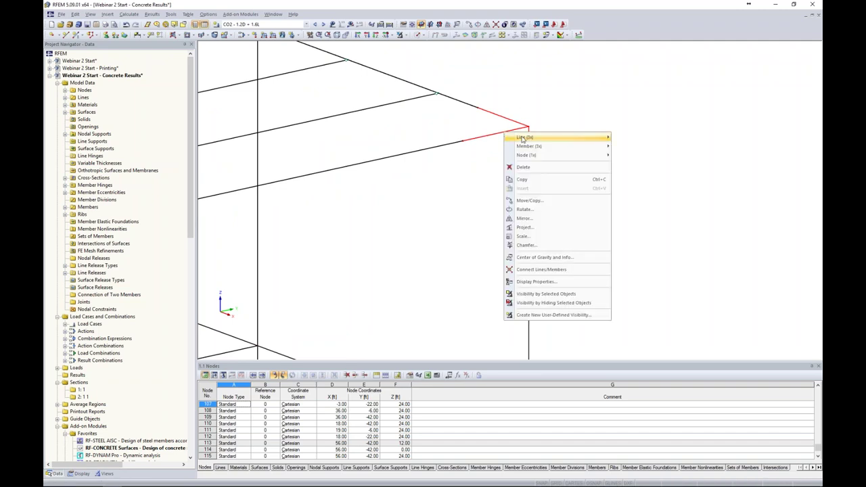
pyautogui.moveTo(529, 146)
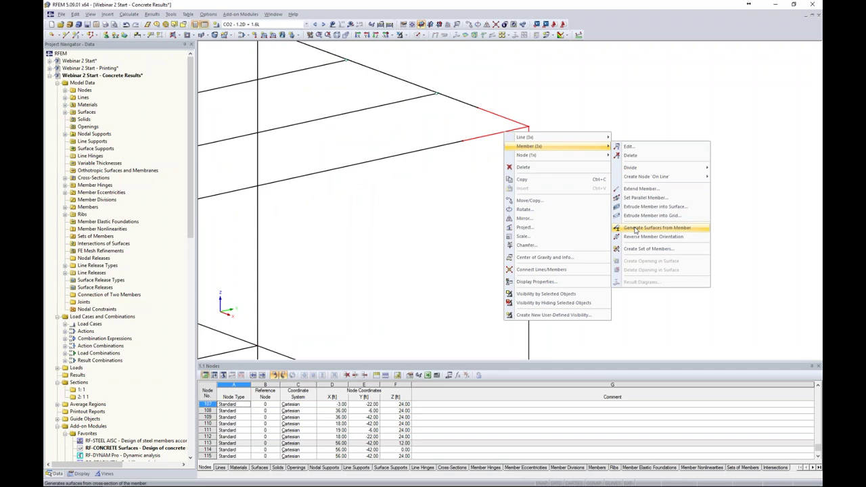
pyautogui.click(635, 230)
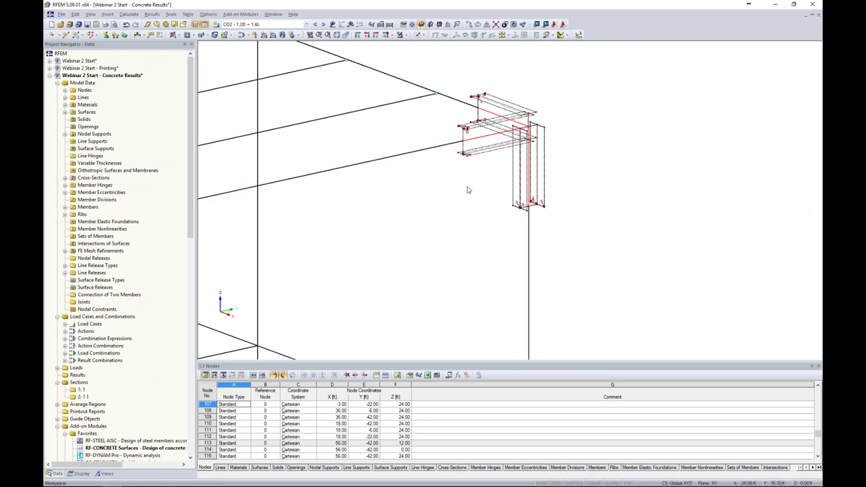
pyautogui.moveTo(467, 190); pyautogui.dragTo(440, 222, button='middle')
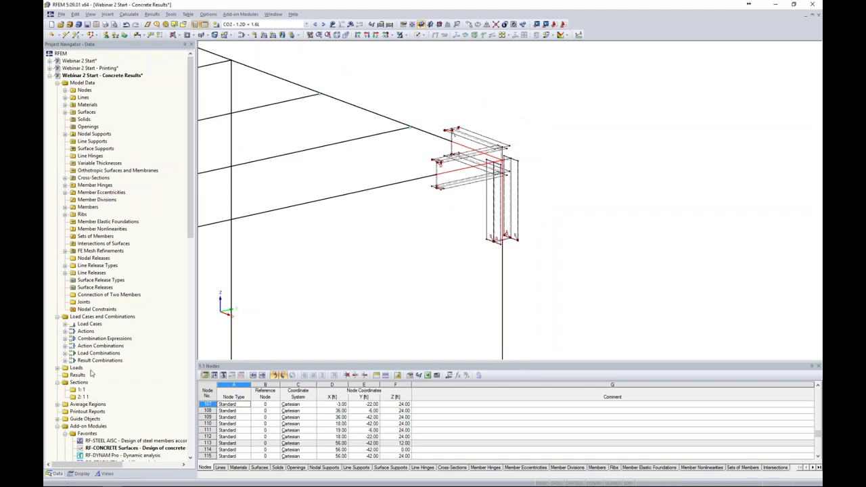
# - Hide the FE mesh refinements in the model display and clear the selection
pyautogui.click(80, 473)
pyautogui.scroll(8, 66, 326)
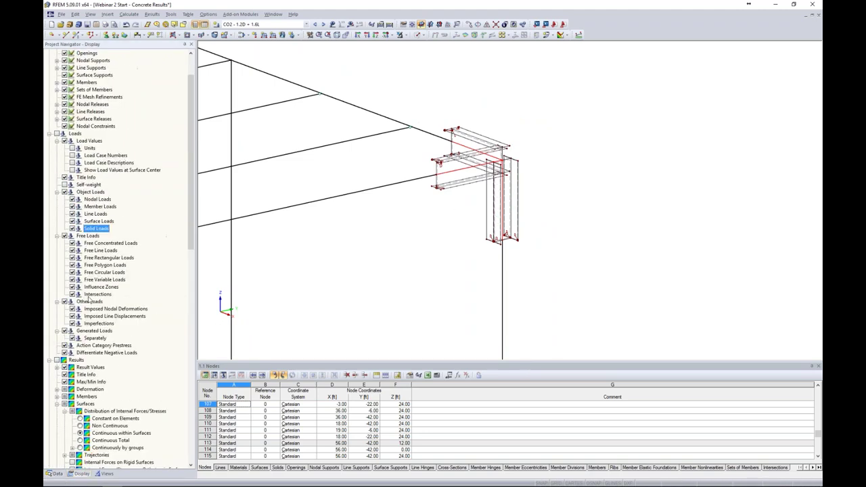
pyautogui.click(64, 141)
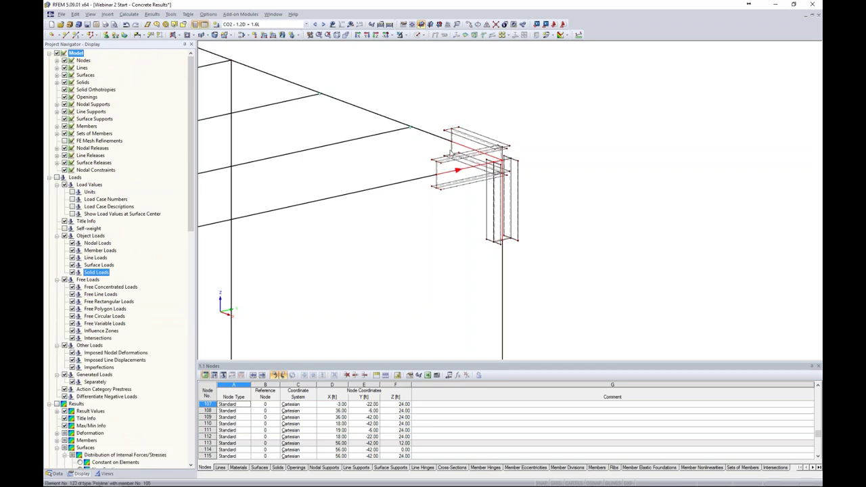
pyautogui.moveTo(422, 101)
pyautogui.mouseDown()
pyautogui.moveTo(450, 151)
pyautogui.moveTo(548, 264)
pyautogui.moveTo(433, 231)
pyautogui.moveTo(429, 117)
pyautogui.mouseUp()
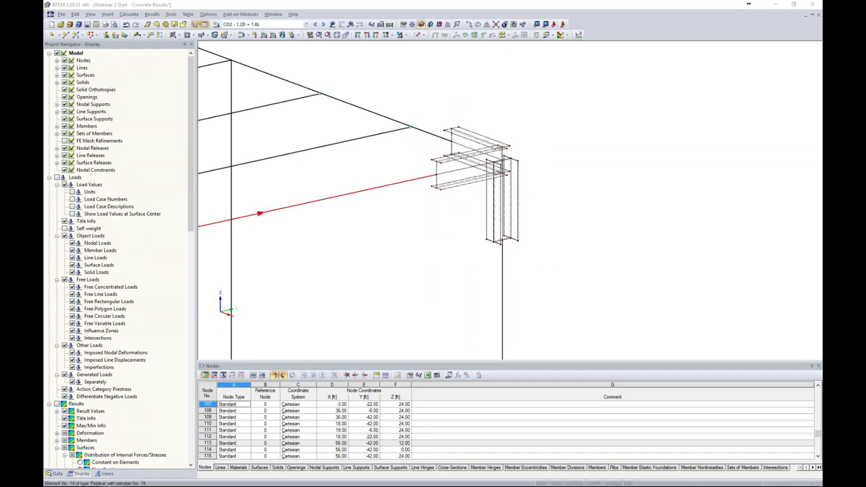
# - Inspect the properties of the remaining W 12x35 beam and of its generated web surface, leaving both unchanged
pyautogui.doubleClick(259, 214)
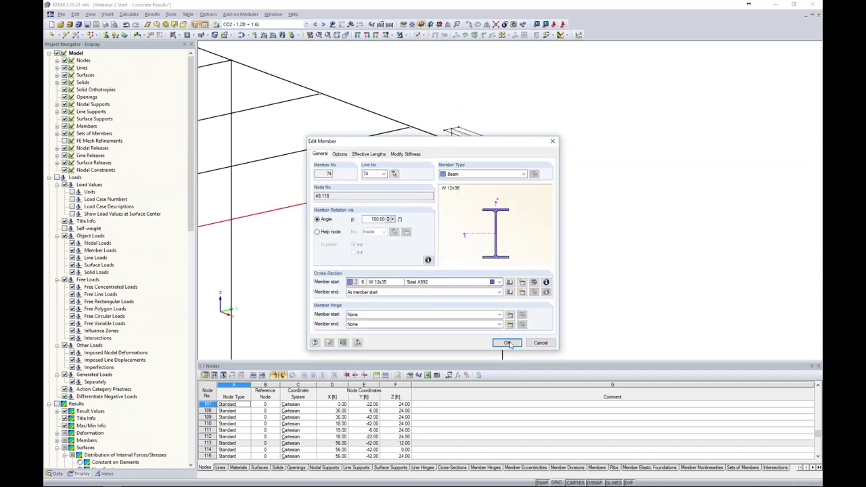
pyautogui.click(540, 343)
pyautogui.scroll(3, 462, 159)
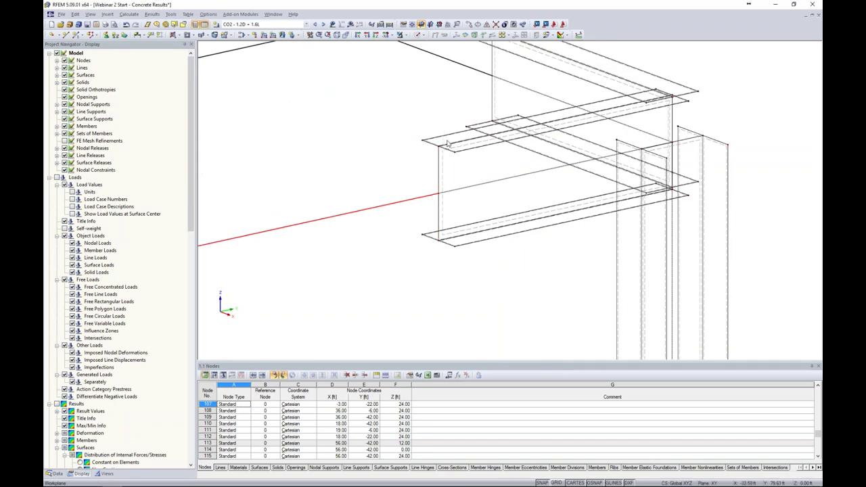
pyautogui.doubleClick(443, 203)
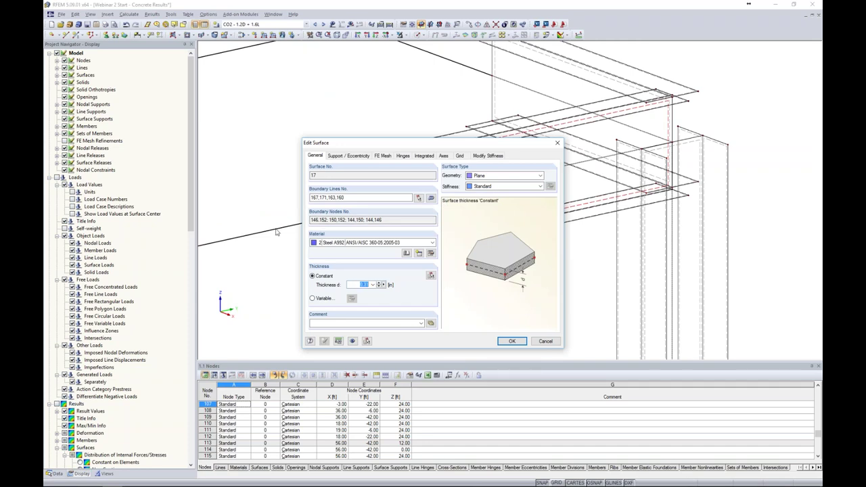
pyautogui.click(545, 341)
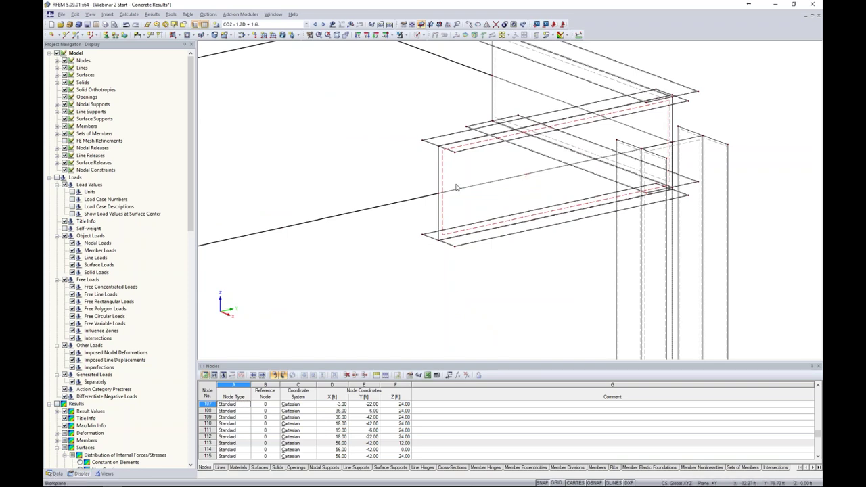
# - Isolate the corner's generated surfaces and short members using Visibility by Selected Objects, with the rest of the frame greyed in the background
pyautogui.click(364, 209)
pyautogui.scroll(-4, 402, 201)
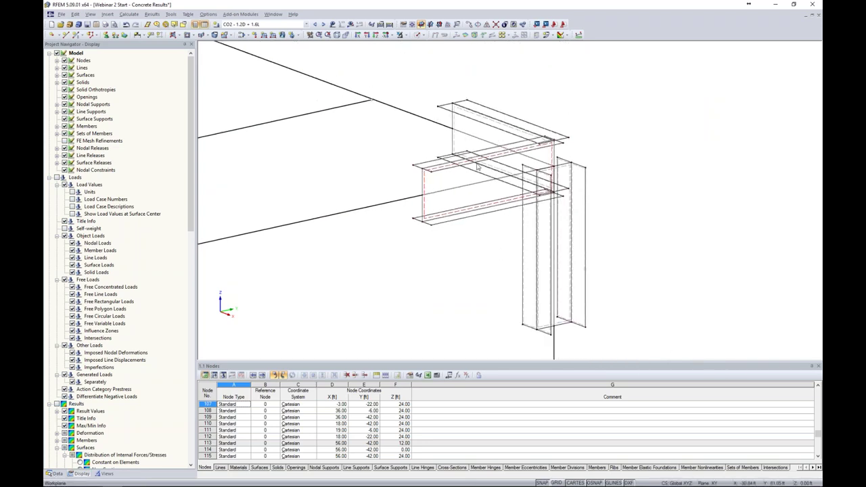
pyautogui.moveTo(395, 61); pyautogui.dragTo(627, 348)
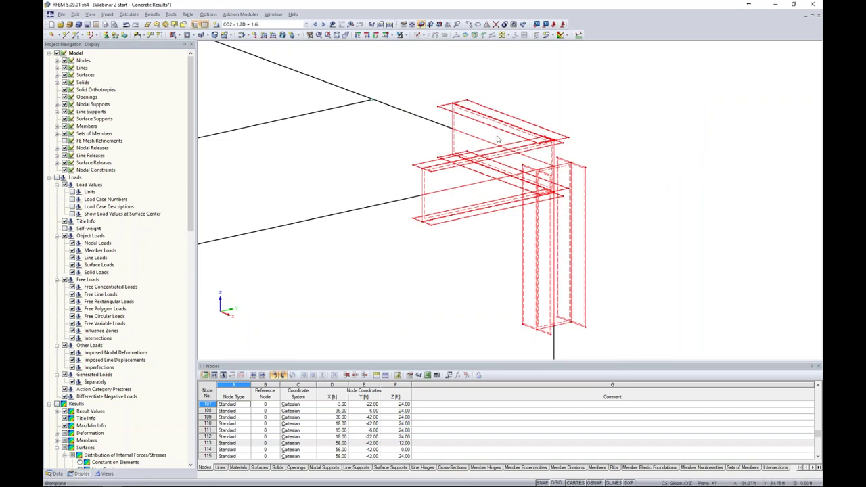
pyautogui.click(400, 34)
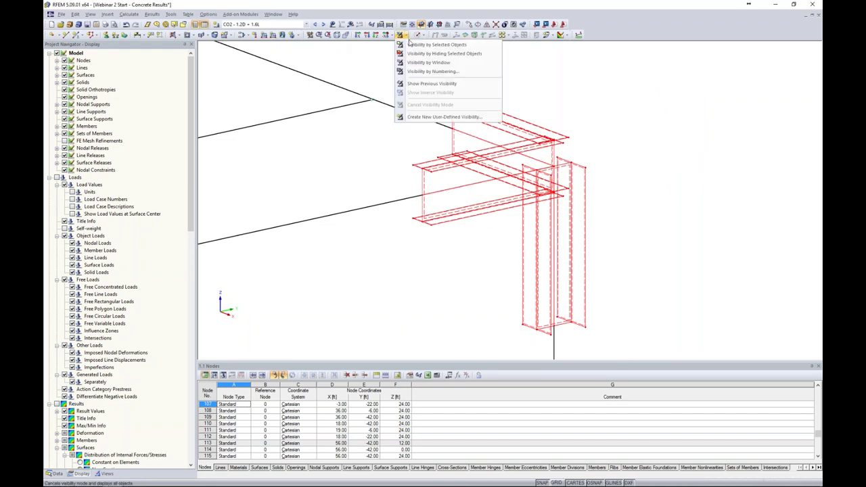
pyautogui.click(409, 47)
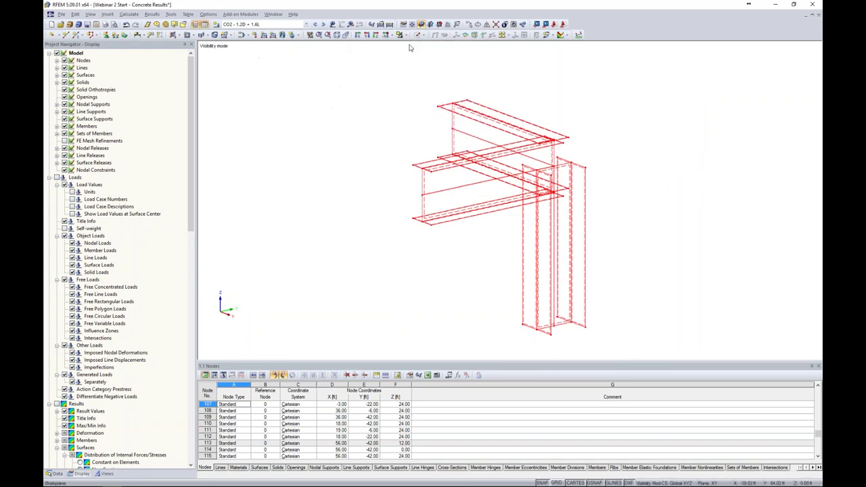
pyautogui.rightClick(656, 93)
pyautogui.click(677, 177)
pyautogui.click(643, 168)
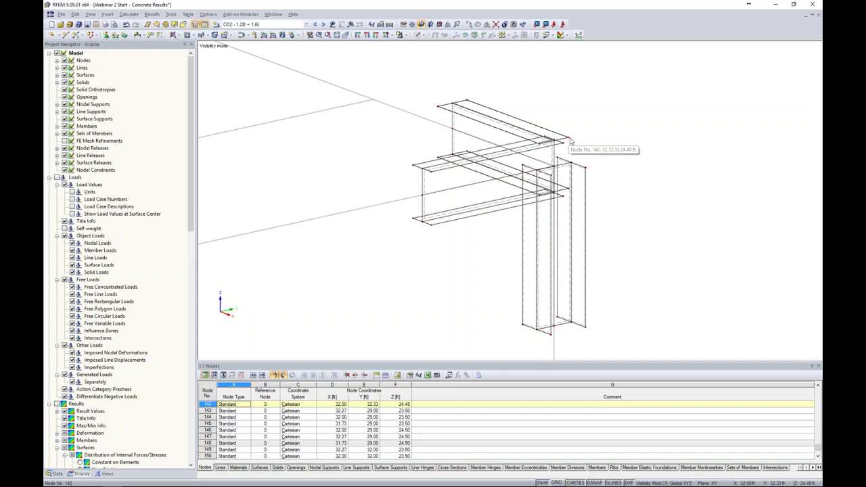
# - Move the six nodes at the top of the column's web and flanges up by 0.58 ft in Z
pyautogui.keyDown('ctrl'); pyautogui.moveTo(614, 175); pyautogui.dragTo(589, 203, button='middle'); pyautogui.keyUp('ctrl')
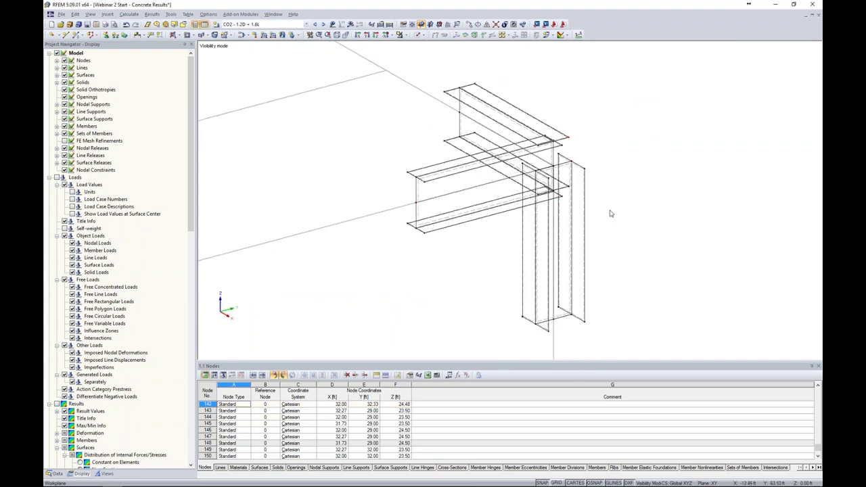
pyautogui.keyDown('ctrl'); pyautogui.moveTo(605, 220); pyautogui.dragTo(586, 182, button='middle'); pyautogui.keyUp('ctrl')
pyautogui.click(414, 171)
pyautogui.scroll(5, 561, 241)
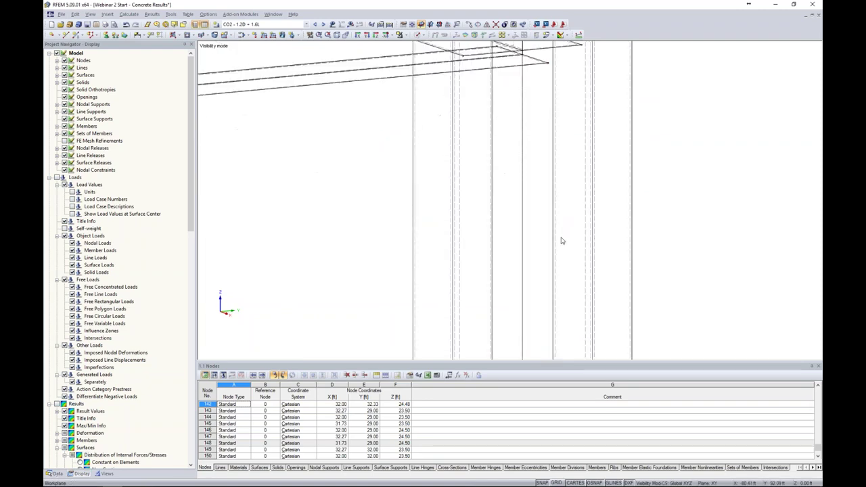
pyautogui.scroll(-3, 516, 215)
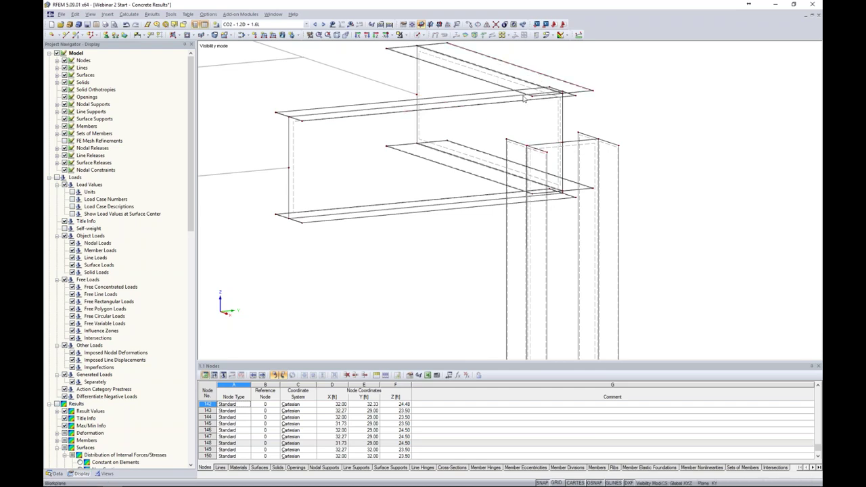
pyautogui.keyDown('ctrl'); pyautogui.moveTo(480, 65); pyautogui.dragTo(488, 80, button='middle'); pyautogui.keyUp('ctrl')
pyautogui.scroll(4, 560, 142)
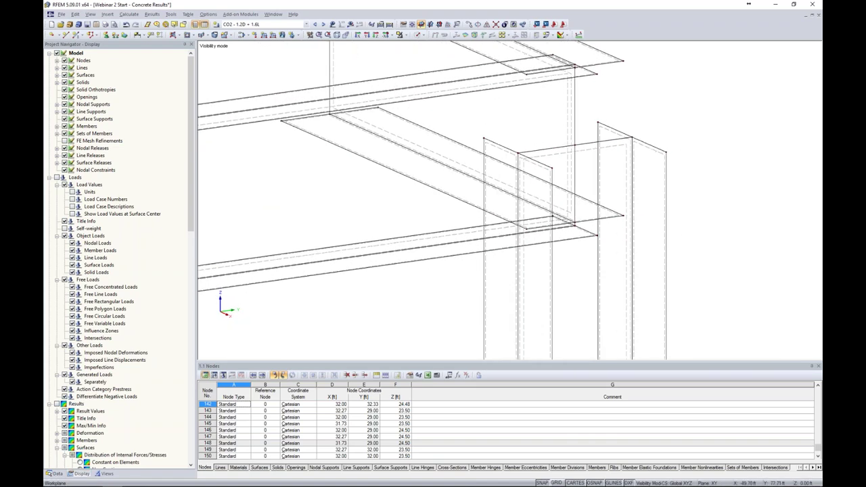
pyautogui.click(484, 139)
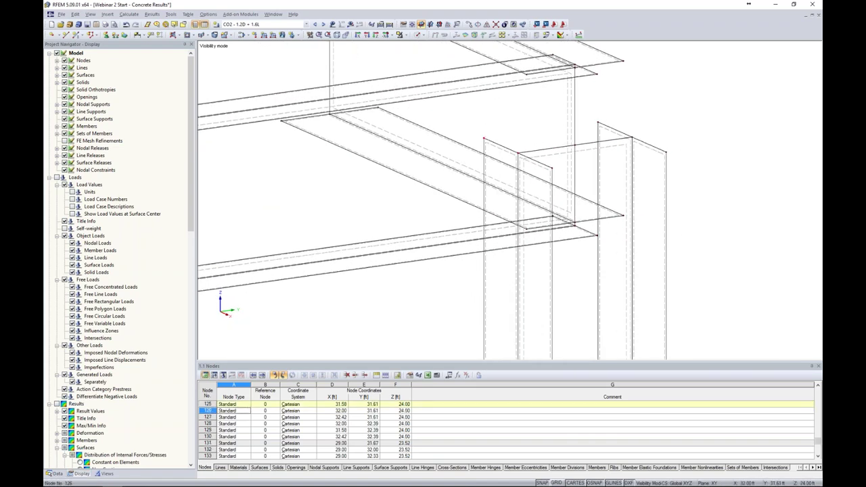
pyautogui.click(597, 124)
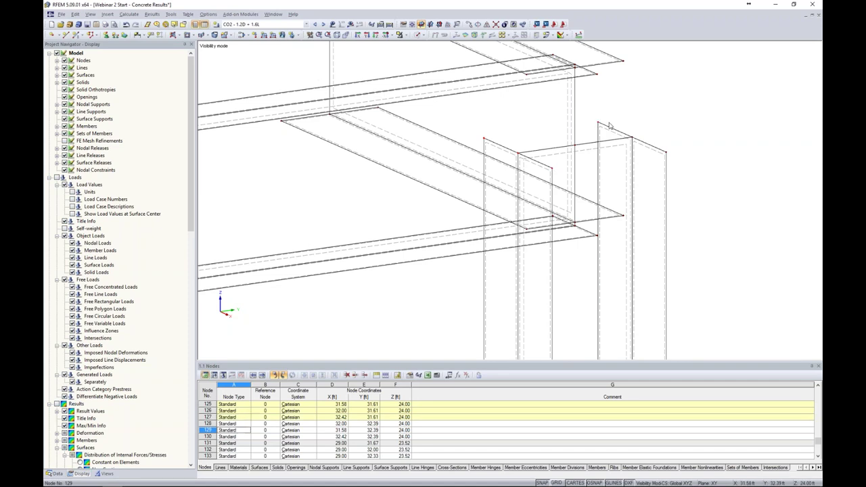
pyautogui.click(632, 139)
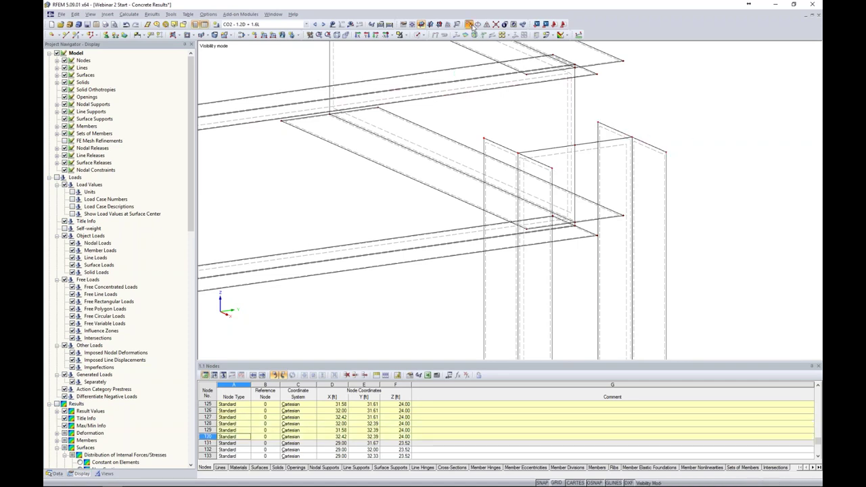
pyautogui.click(472, 25)
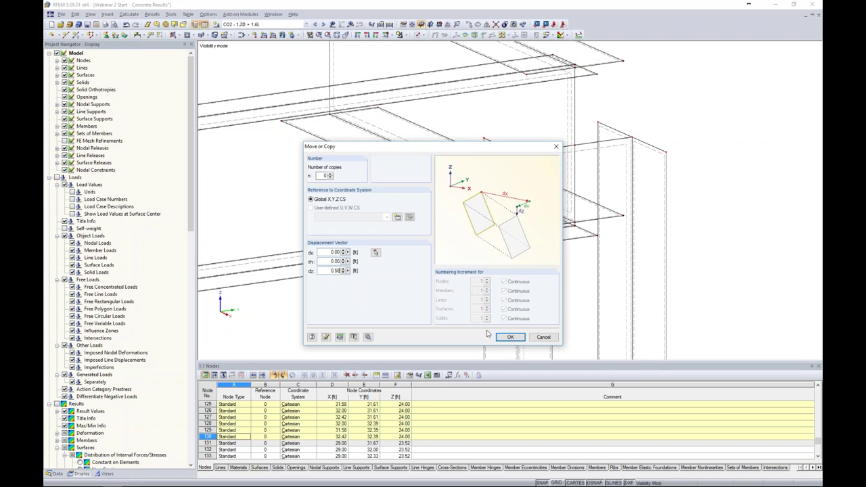
pyautogui.click(510, 337)
# - Shift the three upper-flange end nodes of the beam running along Y onto the column's near flange at Y = 31.61 ft
pyautogui.scroll(2, 679, 188)
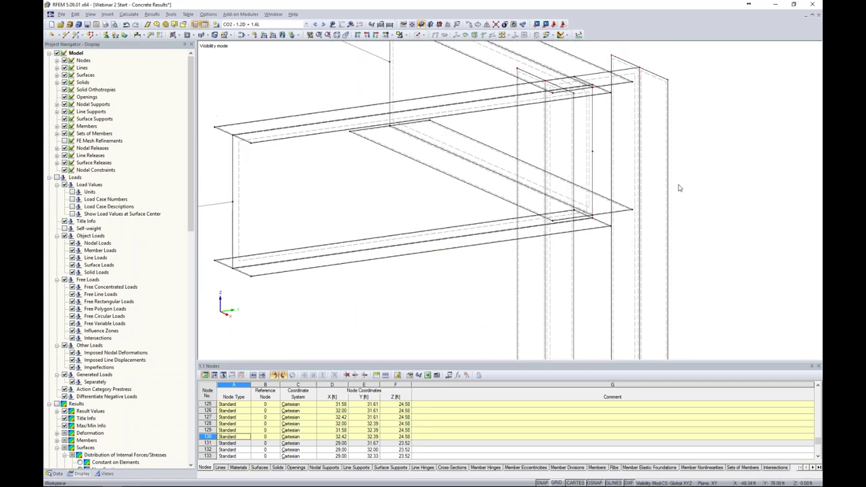
pyautogui.keyDown('ctrl'); pyautogui.moveTo(719, 137); pyautogui.dragTo(382, 83, button='middle'); pyautogui.keyUp('ctrl')
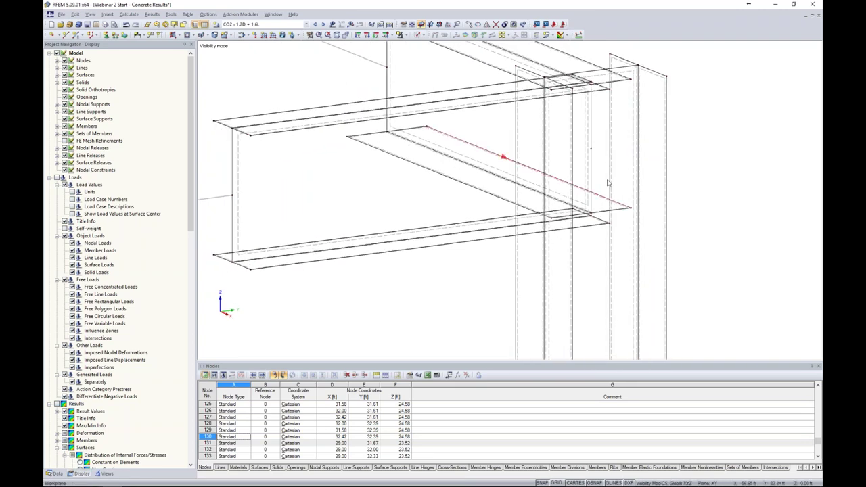
pyautogui.keyDown('ctrl'); pyautogui.moveTo(685, 145); pyautogui.dragTo(545, 147, button='middle'); pyautogui.keyUp('ctrl')
pyautogui.scroll(6, 528, 148)
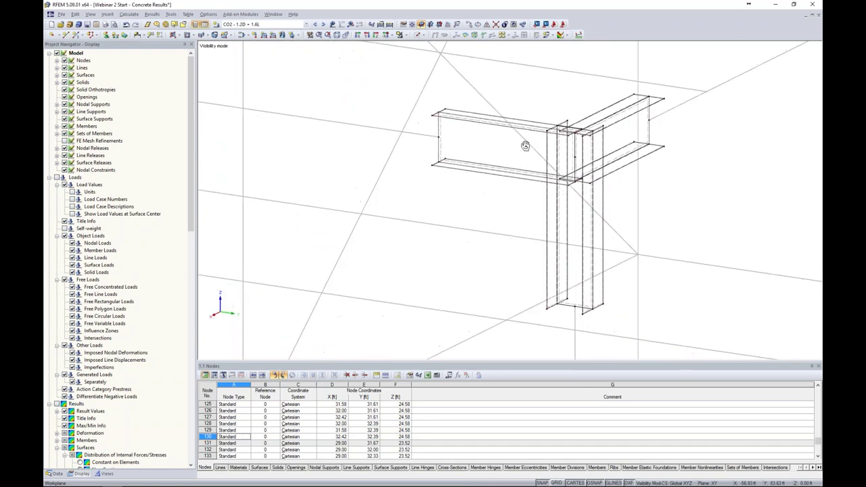
pyautogui.scroll(2, 567, 133)
pyautogui.scroll(2, 567, 133)
pyautogui.click(566, 133)
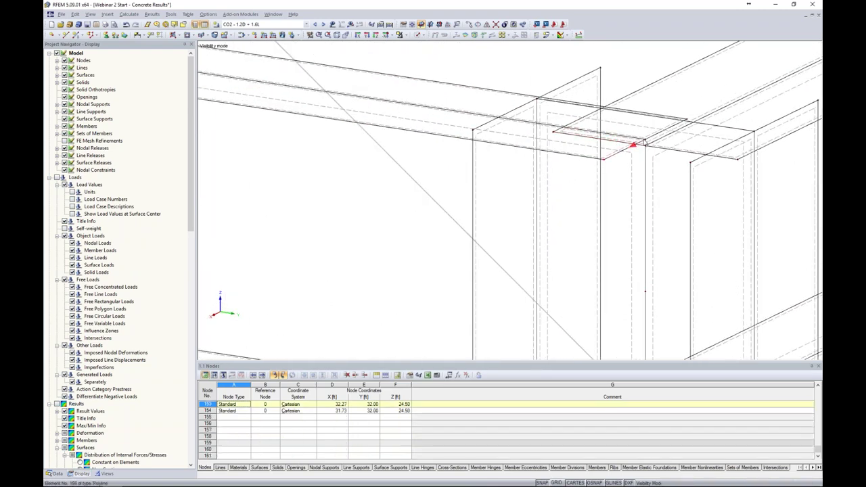
pyautogui.click(612, 110)
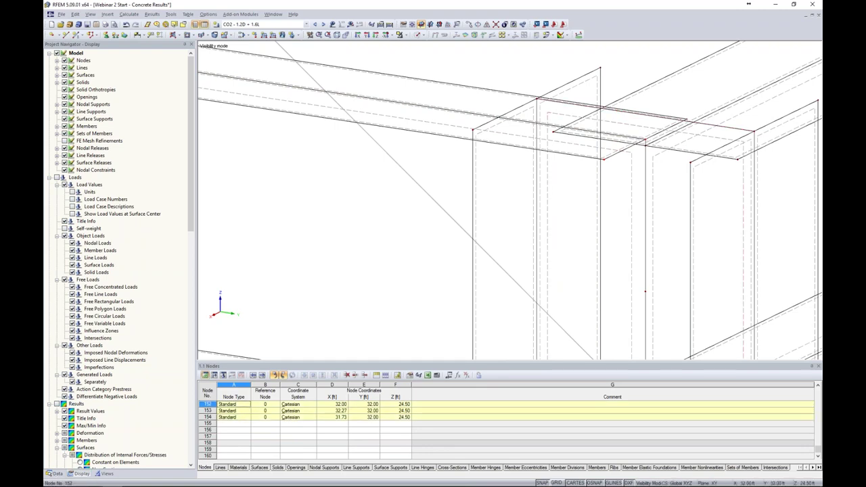
pyautogui.moveTo(641, 133); pyautogui.dragTo(538, 128)
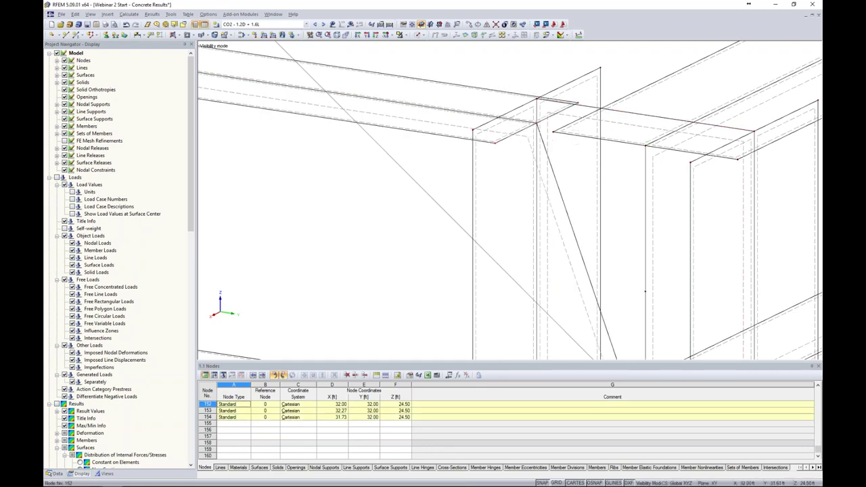
# - Shift the same beam's three lower-flange end nodes onto the column flange at Y = 31.61 ft
pyautogui.scroll(-2, 549, 115)
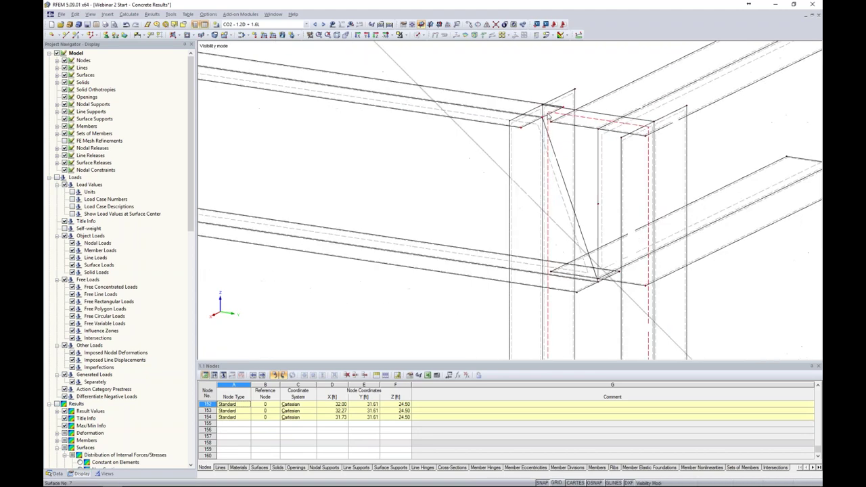
pyautogui.scroll(-2, 589, 257)
pyautogui.scroll(3, 590, 257)
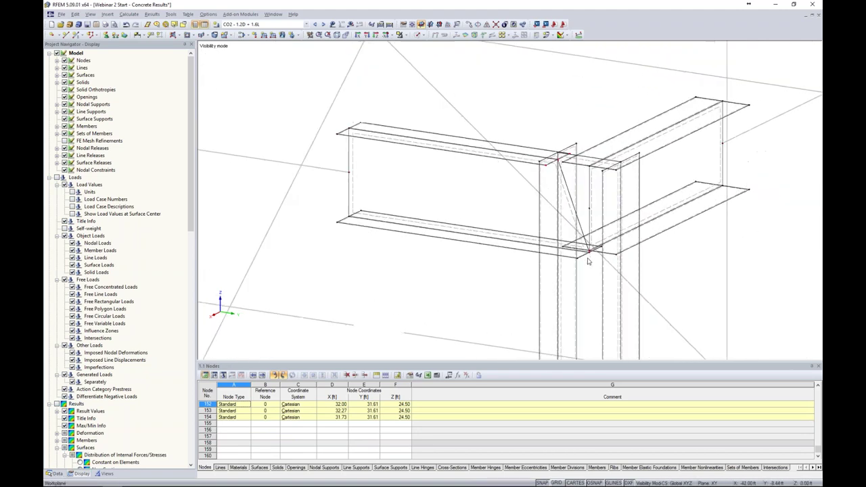
pyautogui.scroll(2, 614, 257)
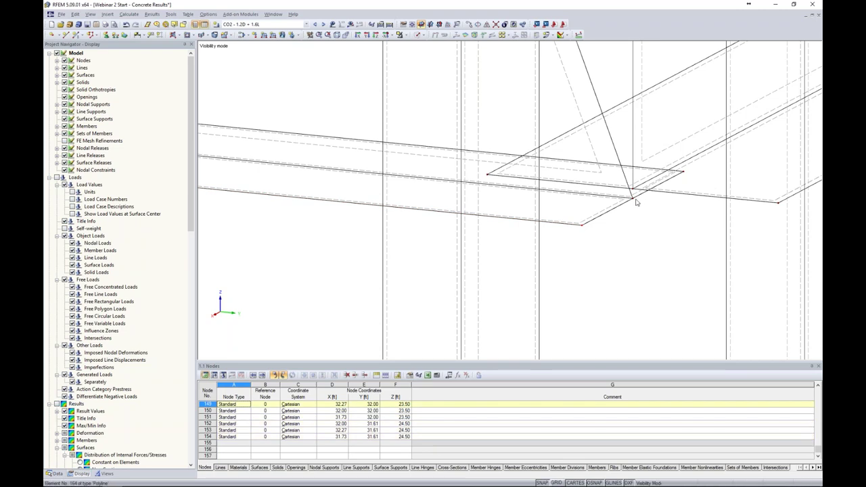
pyautogui.click(680, 171)
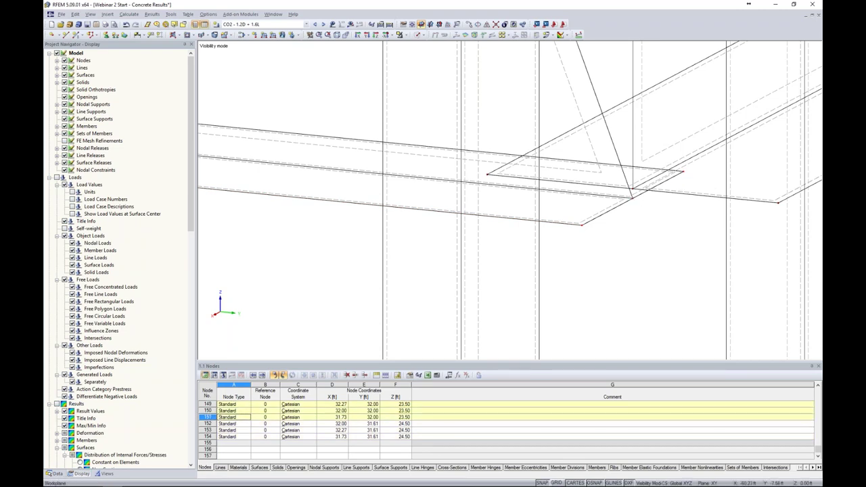
pyautogui.moveTo(634, 201); pyautogui.dragTo(460, 183)
# - Check the adjusted corner joint in a solid transparent rendering and return to the wireframe display
pyautogui.scroll(-5, 462, 184)
pyautogui.keyDown('ctrl'); pyautogui.moveTo(473, 189); pyautogui.dragTo(475, 154, button='middle'); pyautogui.keyUp('ctrl')
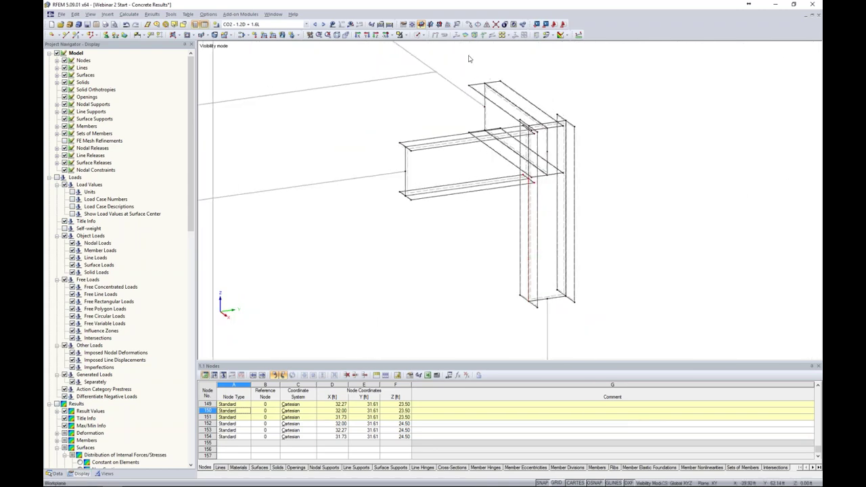
pyautogui.click(420, 36)
pyautogui.click(428, 62)
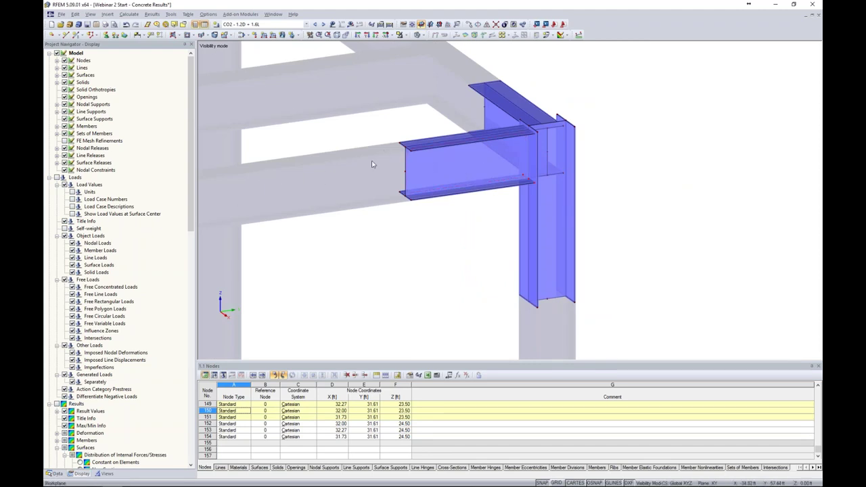
pyautogui.keyDown('ctrl'); pyautogui.moveTo(419, 192); pyautogui.dragTo(440, 216, button='middle'); pyautogui.keyUp('ctrl')
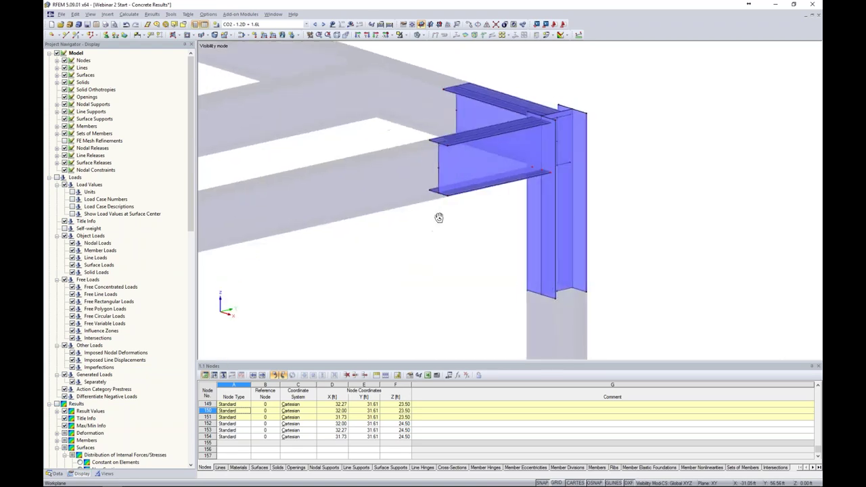
pyautogui.click(424, 39)
pyautogui.click(429, 49)
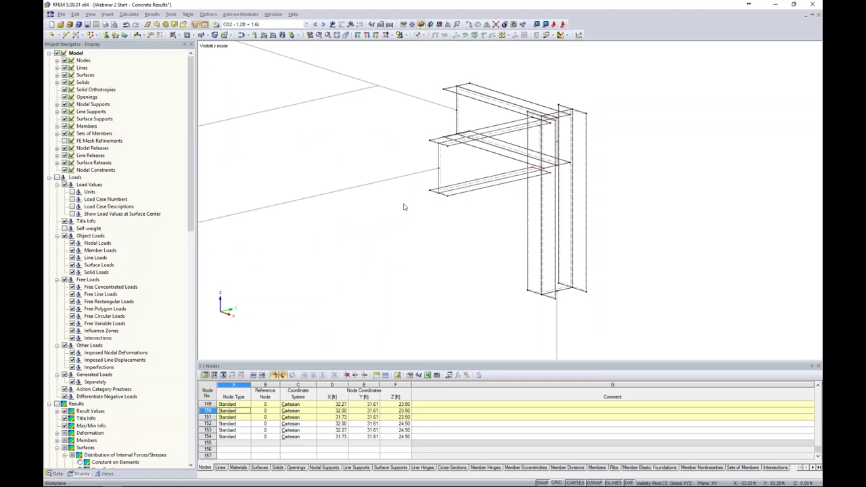
pyautogui.moveTo(406, 209)
pyautogui.keyDown('ctrl'); pyautogui.mouseDown(button='middle')
pyautogui.moveTo(394, 207)
pyautogui.moveTo(398, 198)
pyautogui.mouseUp(button='middle'); pyautogui.keyUp('ctrl')
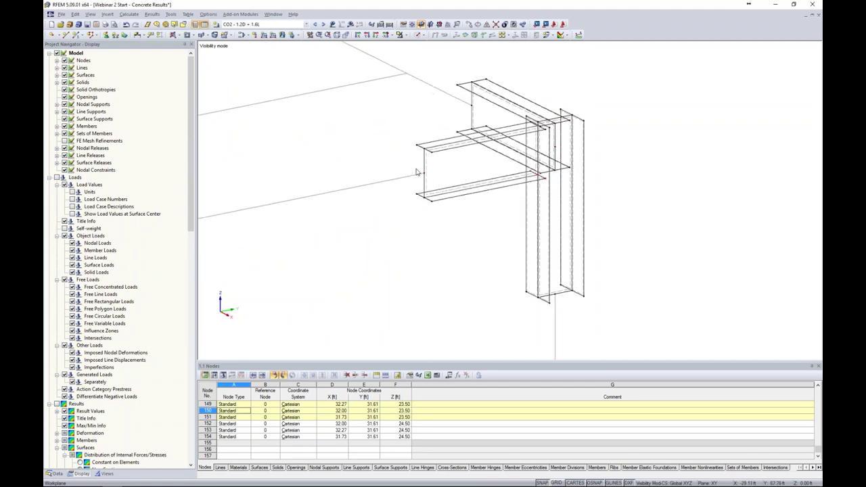
# - Create a polygonal surface with Rigid stiffness across the far cross-section of the beam running along Y, using its flange corners
pyautogui.scroll(3, 423, 176)
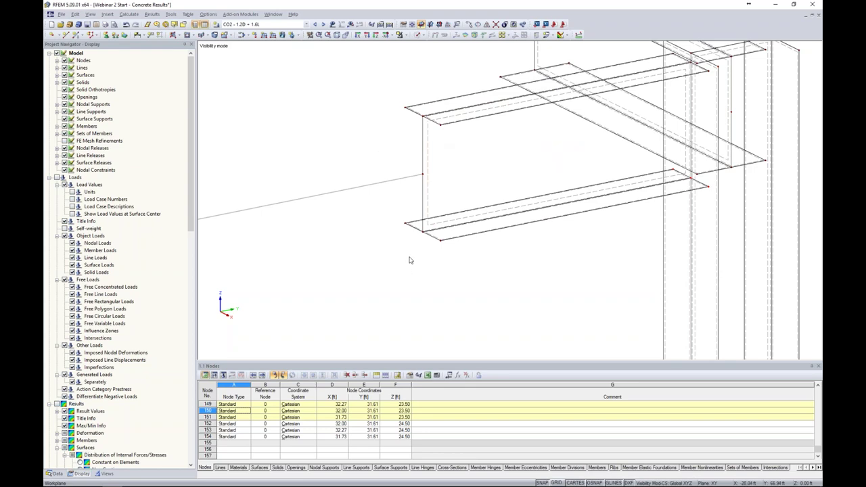
pyautogui.scroll(-2, 440, 173)
pyautogui.scroll(-1, 440, 173)
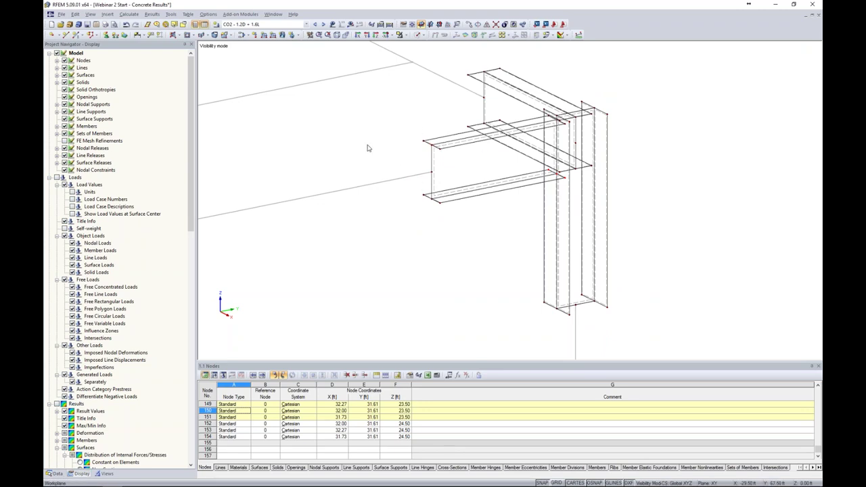
pyautogui.click(180, 35)
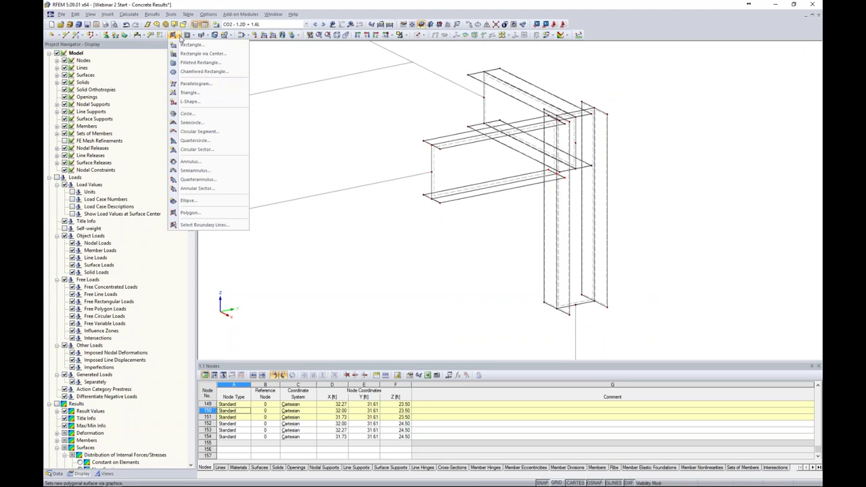
pyautogui.click(190, 212)
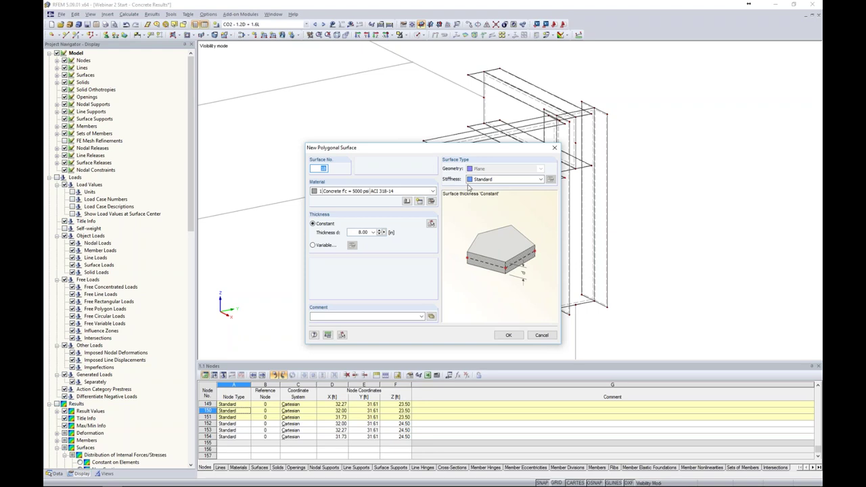
pyautogui.click(473, 180)
pyautogui.click(482, 219)
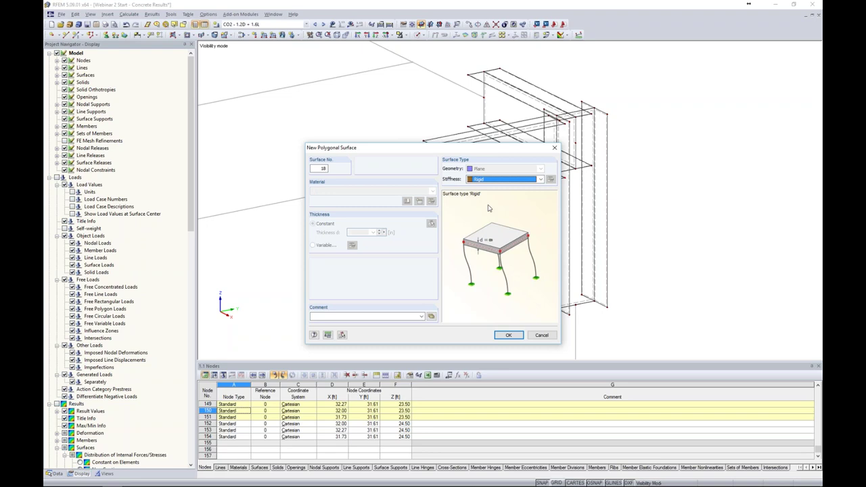
pyautogui.click(508, 335)
pyautogui.scroll(4, 409, 182)
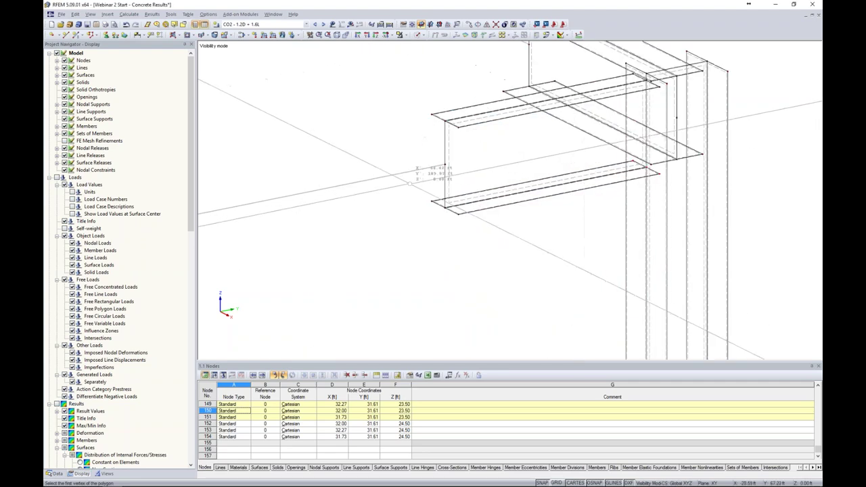
pyautogui.click(446, 122)
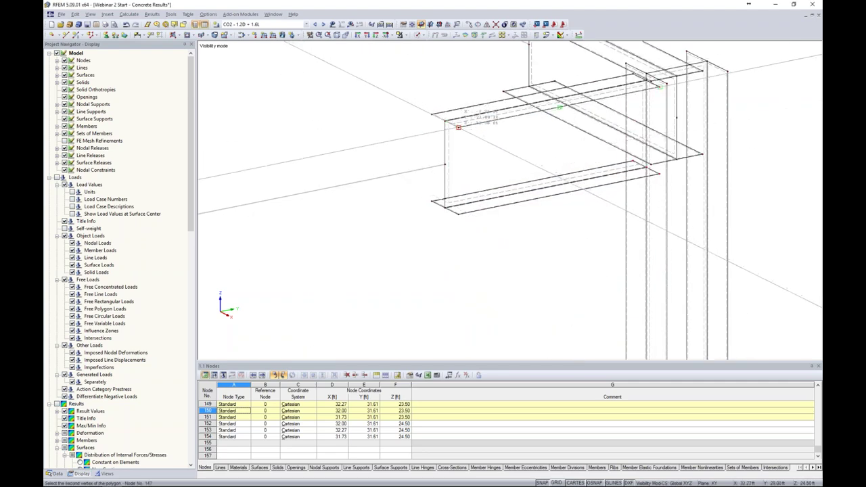
pyautogui.click(446, 203)
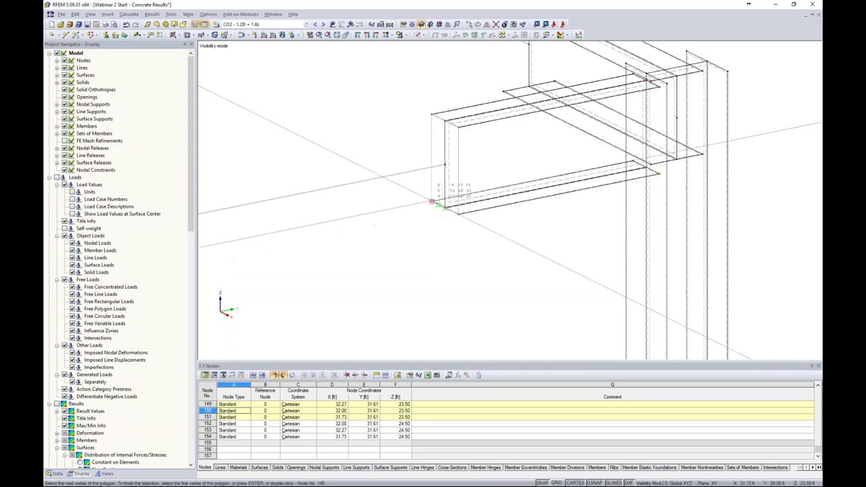
pyautogui.click(446, 122)
# - Draw a second rigid polygonal surface across the far cross-section of the other beam through its four flange corners
pyautogui.keyDown('ctrl'); pyautogui.moveTo(427, 182); pyautogui.dragTo(423, 118, button='middle'); pyautogui.keyUp('ctrl')
pyautogui.click(420, 109)
pyautogui.click(476, 99)
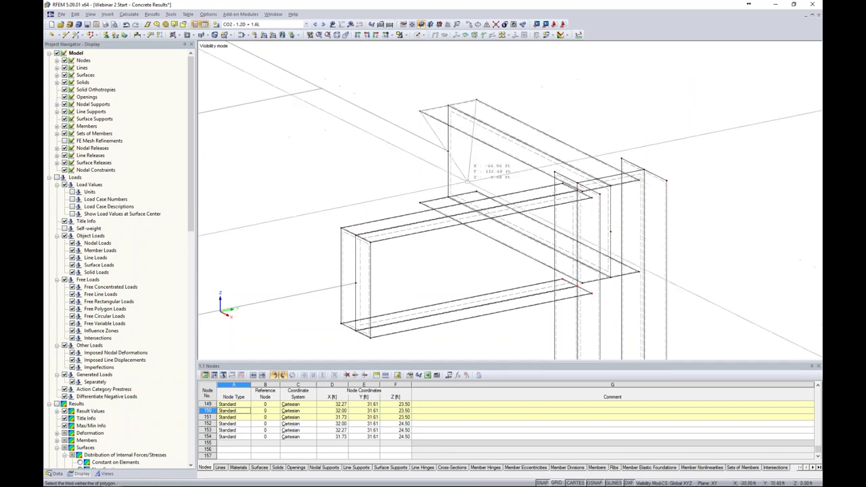
pyautogui.click(419, 202)
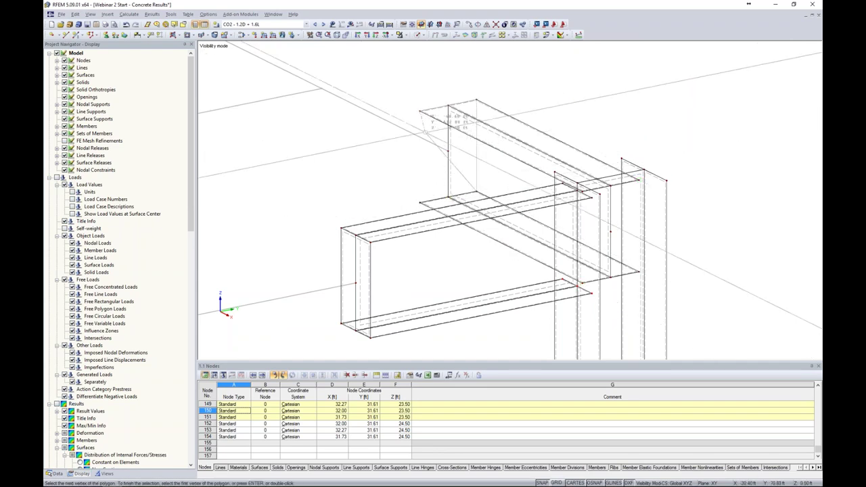
pyautogui.click(419, 110)
# - Draw a third rigid polygonal surface across the column stub's lower cross-section through its four flange corners
pyautogui.scroll(5, 420, 110)
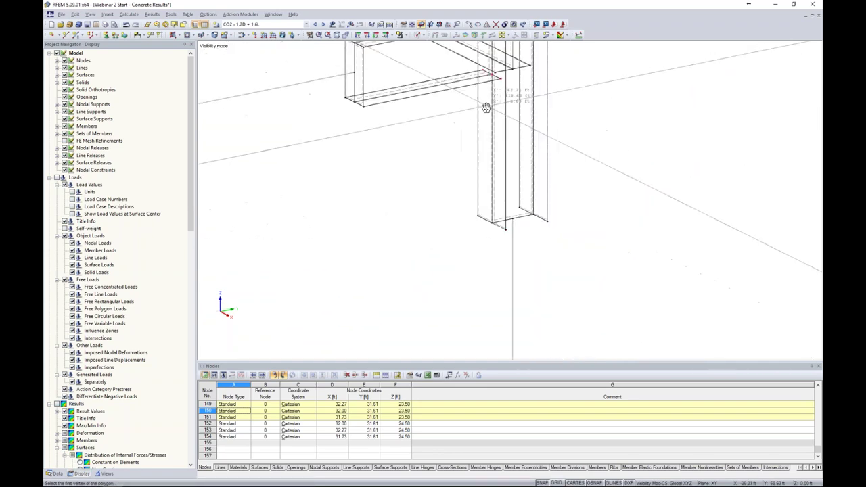
pyautogui.click(455, 221)
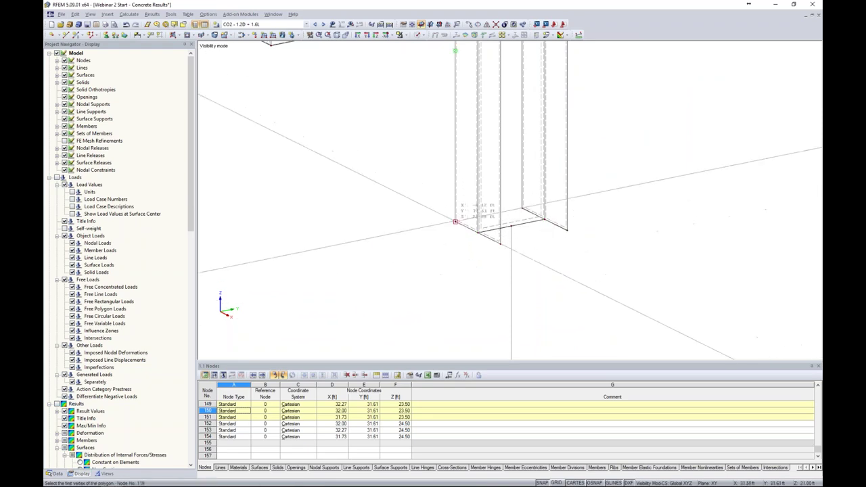
pyautogui.click(521, 207)
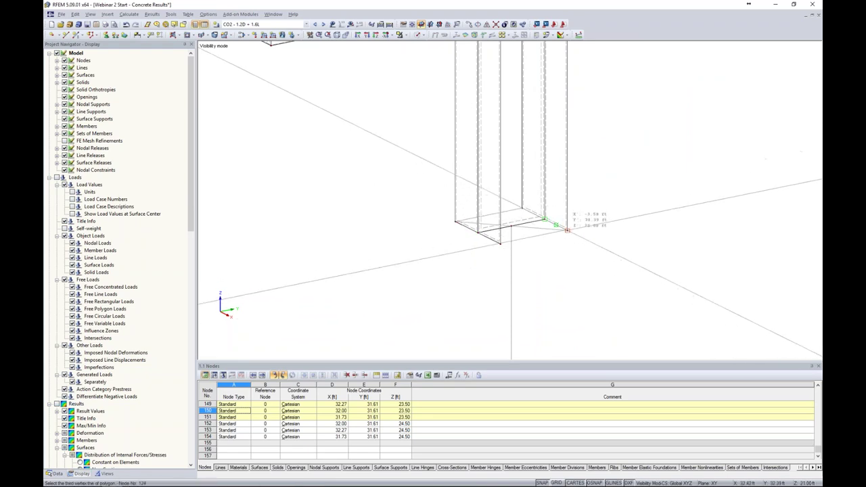
pyautogui.click(566, 230)
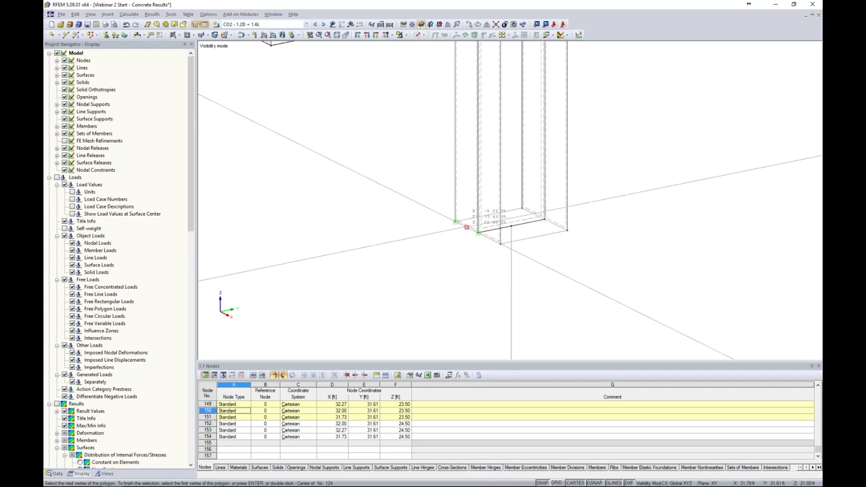
pyautogui.click(455, 221)
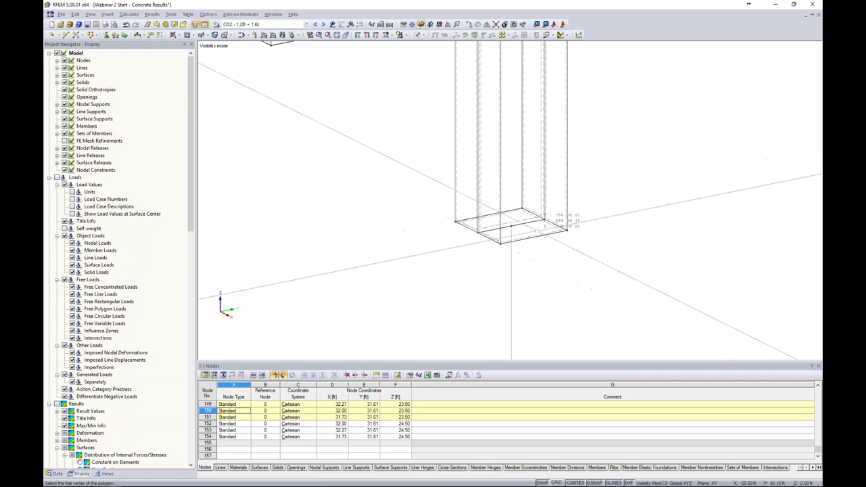
# - Check the rigid surfaces at all three member ends in a solid transparent rendering and return to the wireframe display
pyautogui.click(422, 35)
pyautogui.click(448, 62)
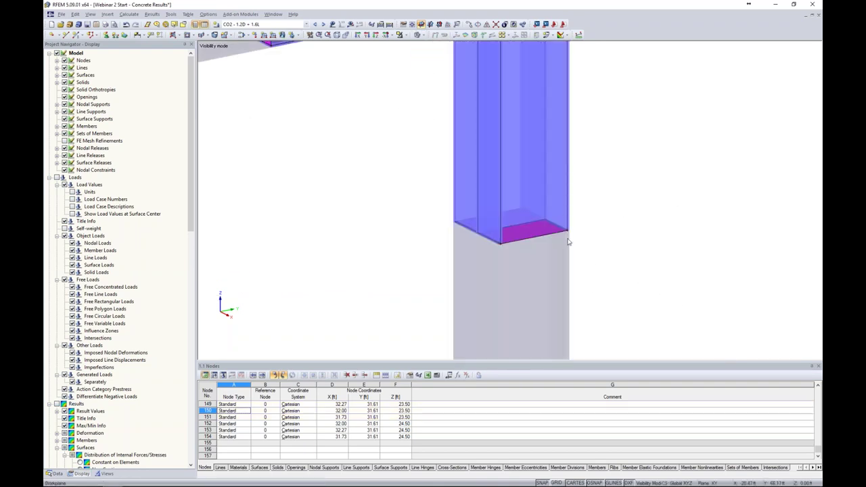
pyautogui.scroll(-2, 566, 242)
pyautogui.scroll(-1, 567, 242)
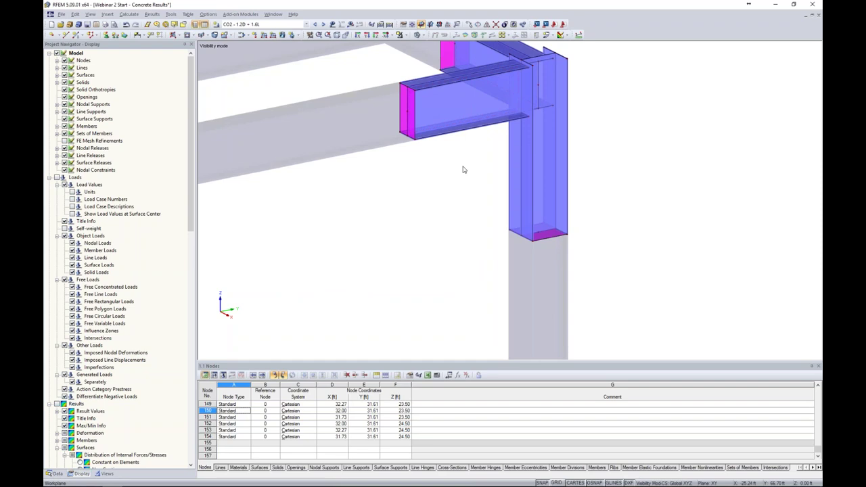
pyautogui.moveTo(439, 173); pyautogui.dragTo(401, 216, button='middle')
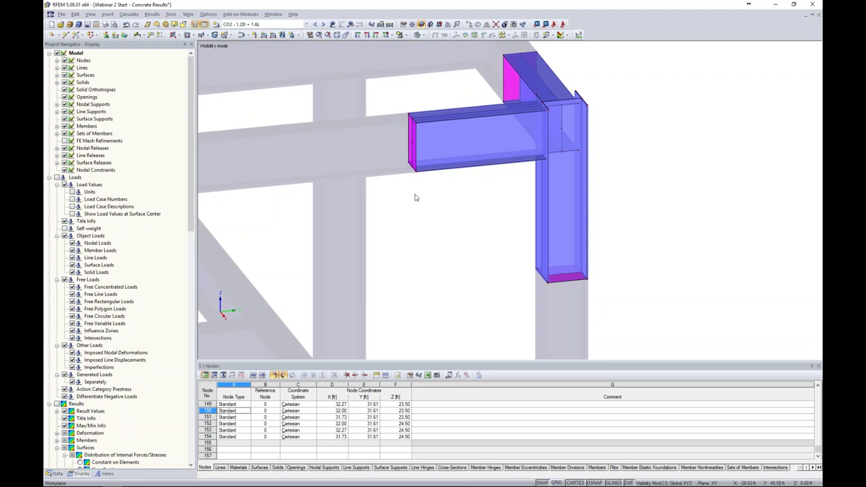
pyautogui.click(419, 34)
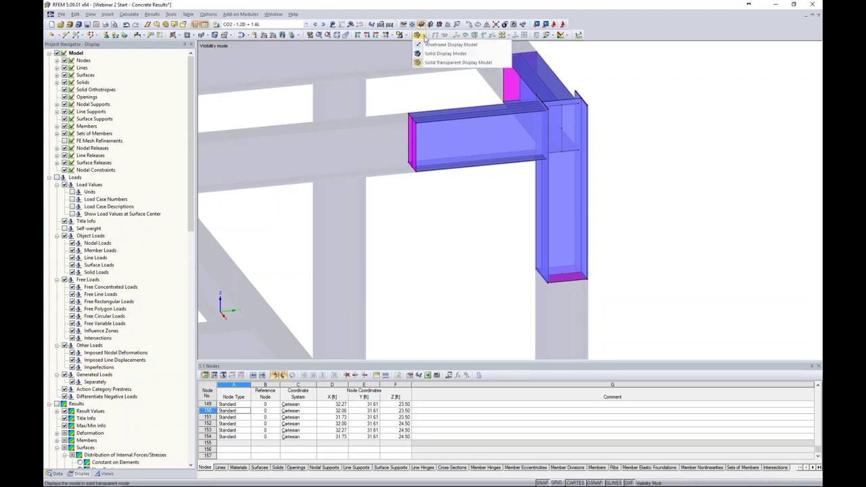
pyautogui.click(427, 45)
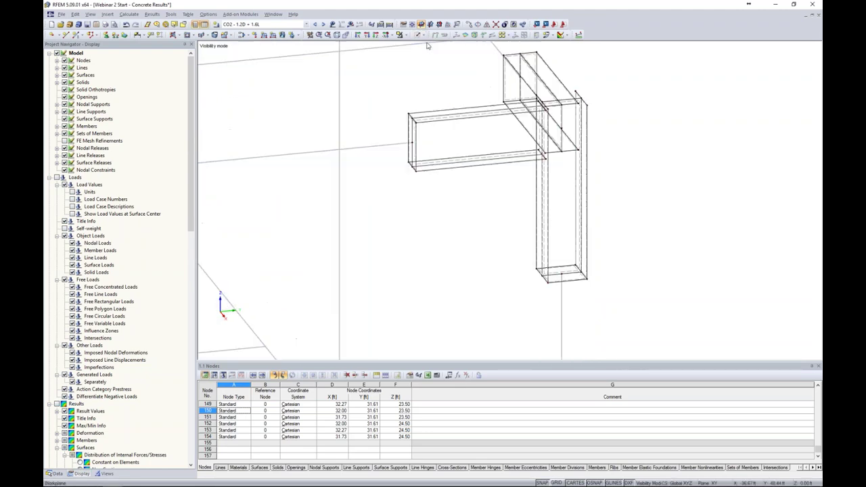
# - Review the global FE mesh settings, including the target length of finite elements, and close them without changes
pyautogui.click(129, 14)
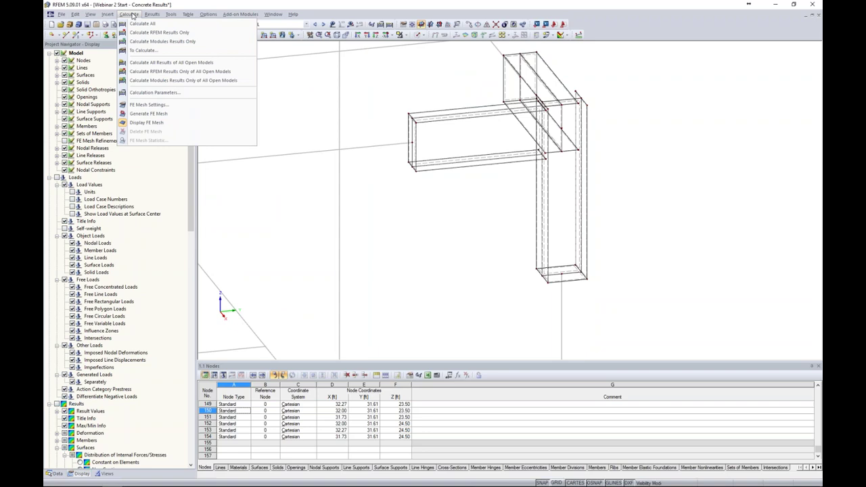
pyautogui.click(141, 105)
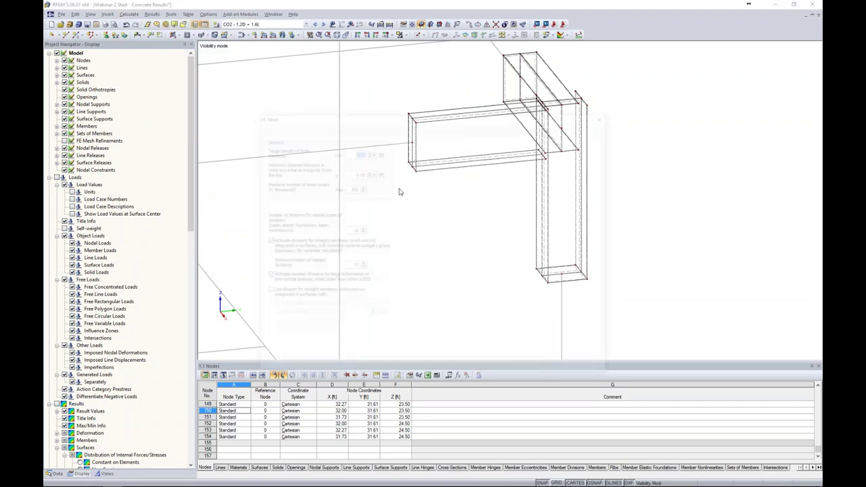
pyautogui.doubleClick(350, 153)
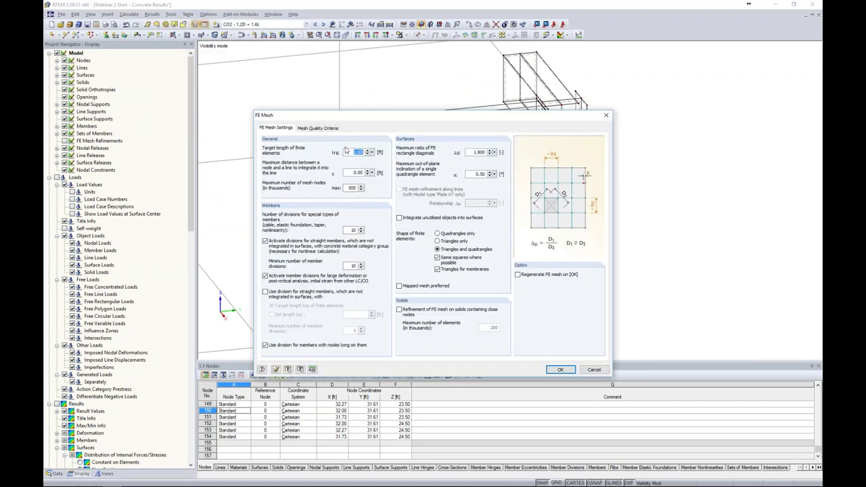
pyautogui.click(361, 152)
pyautogui.moveTo(429, 120); pyautogui.dragTo(262, 89)
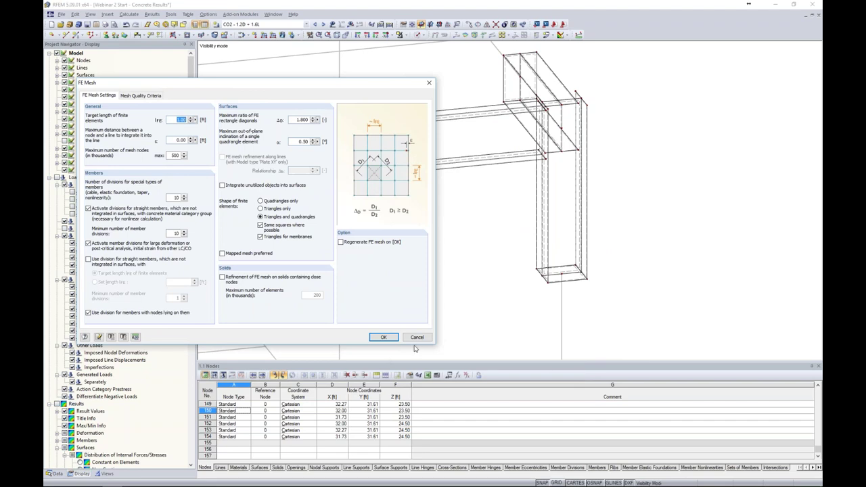
pyautogui.click(416, 337)
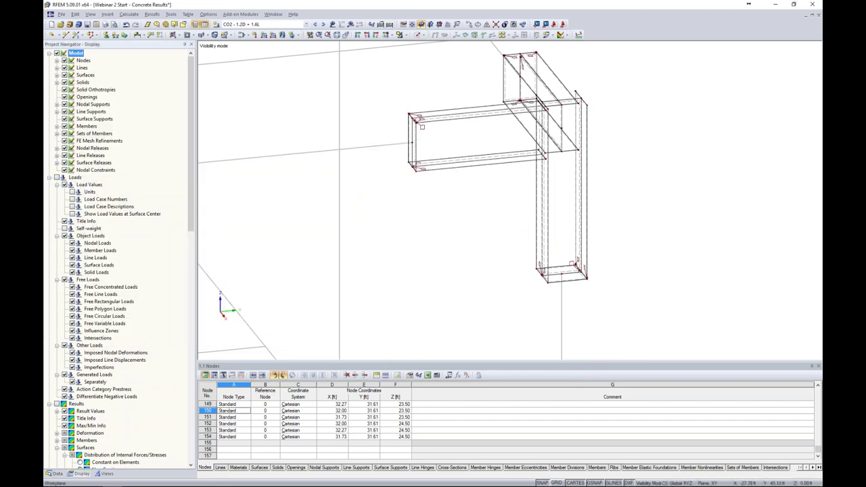
# - With the FE mesh refinements displayed, inspect the target FE length of the surface refinement on the web of the beam running along Y
pyautogui.keyDown('ctrl'); pyautogui.moveTo(447, 230); pyautogui.dragTo(473, 217, button='middle'); pyautogui.keyUp('ctrl')
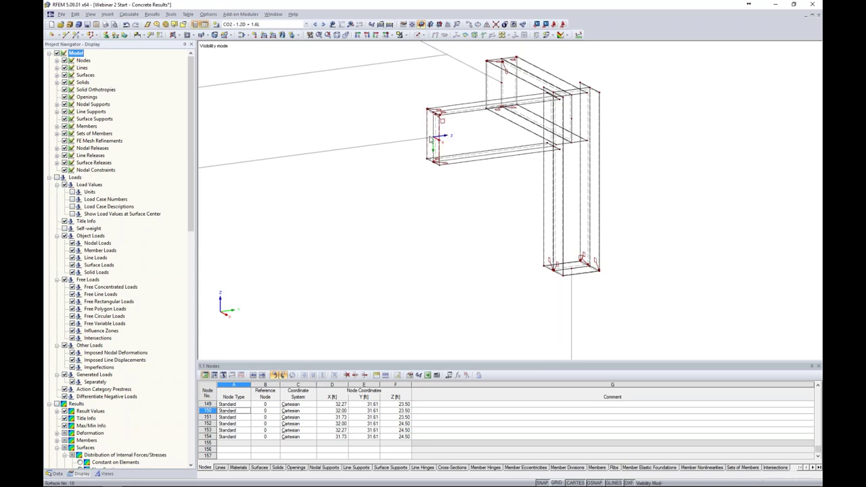
pyautogui.scroll(5, 440, 121)
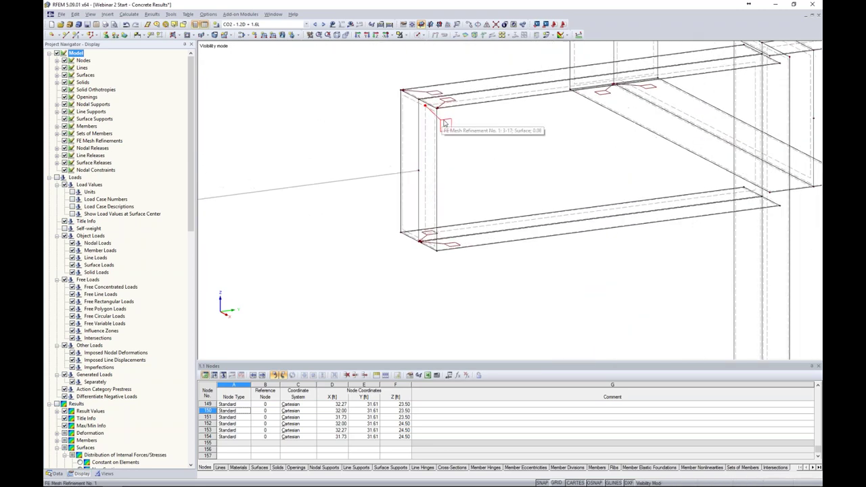
pyautogui.doubleClick(445, 124)
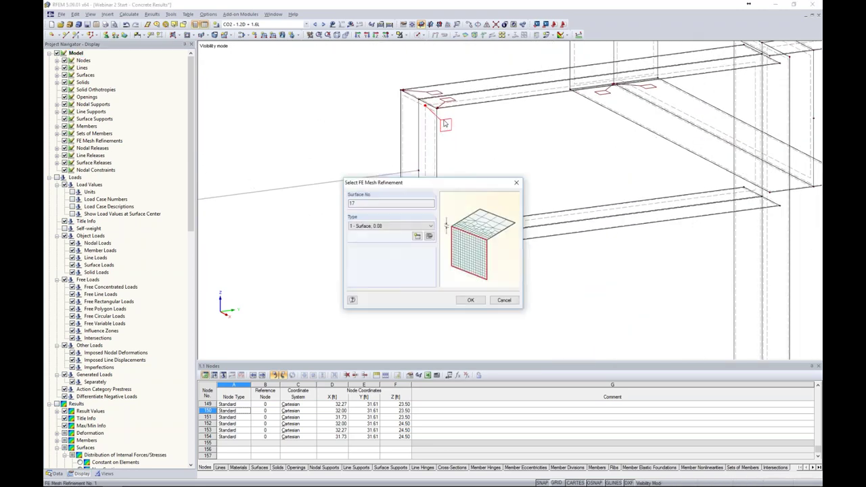
pyautogui.click(428, 236)
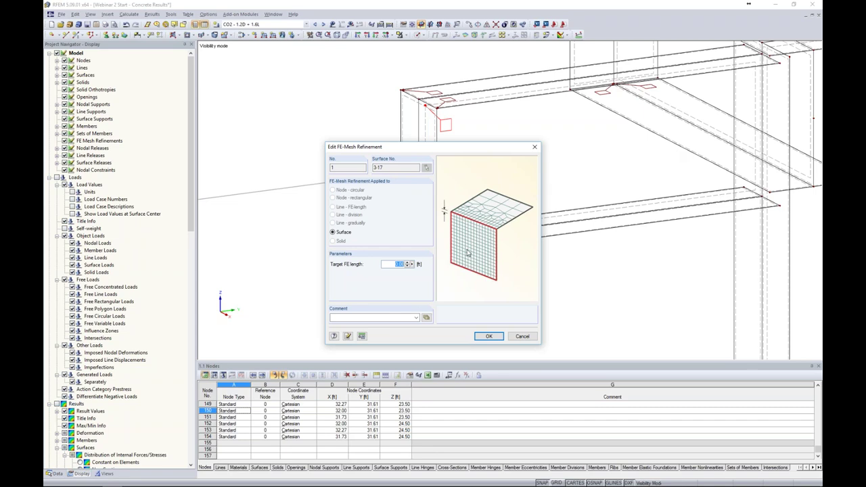
pyautogui.click(487, 336)
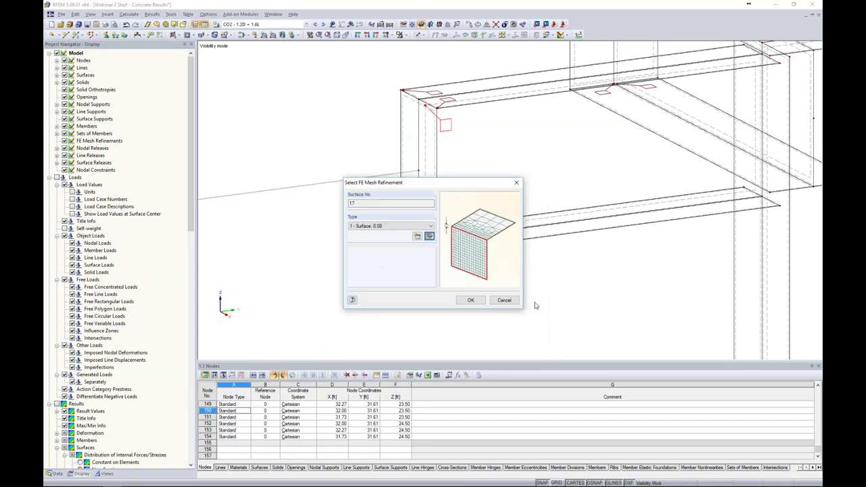
pyautogui.click(471, 299)
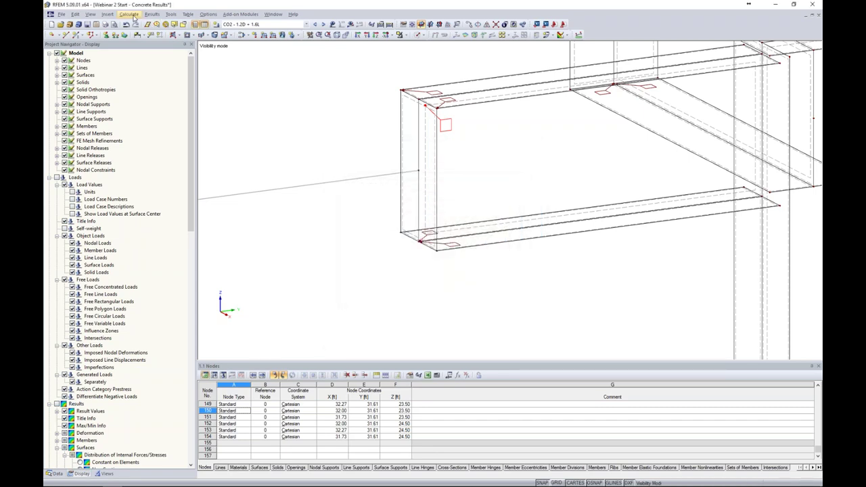
# - Generate the FE mesh and cancel the visibility mode to show the entire model
pyautogui.click(128, 14)
pyautogui.click(149, 112)
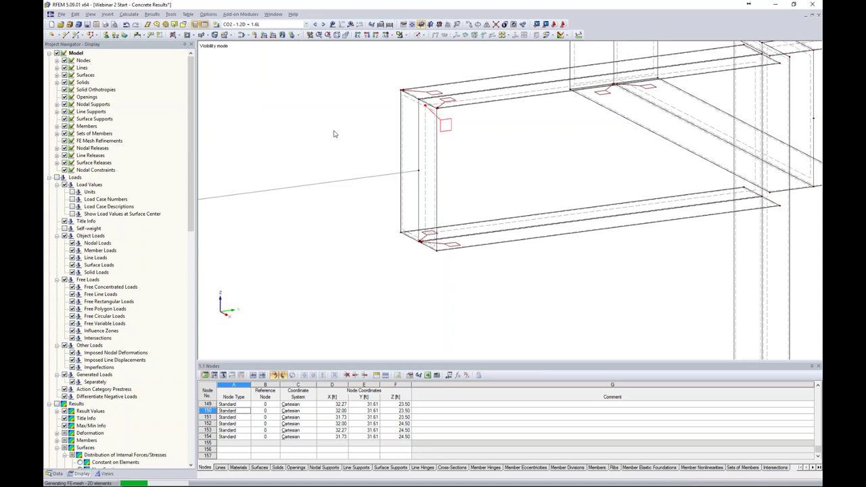
pyautogui.click(403, 35)
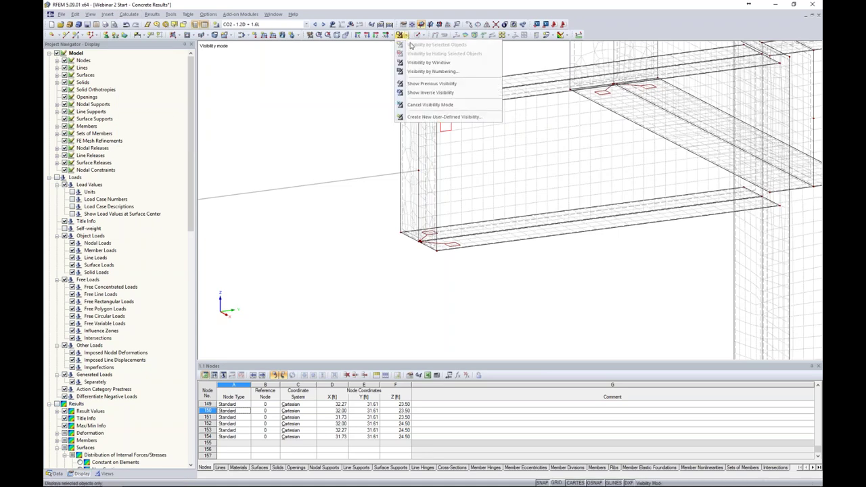
pyautogui.click(429, 104)
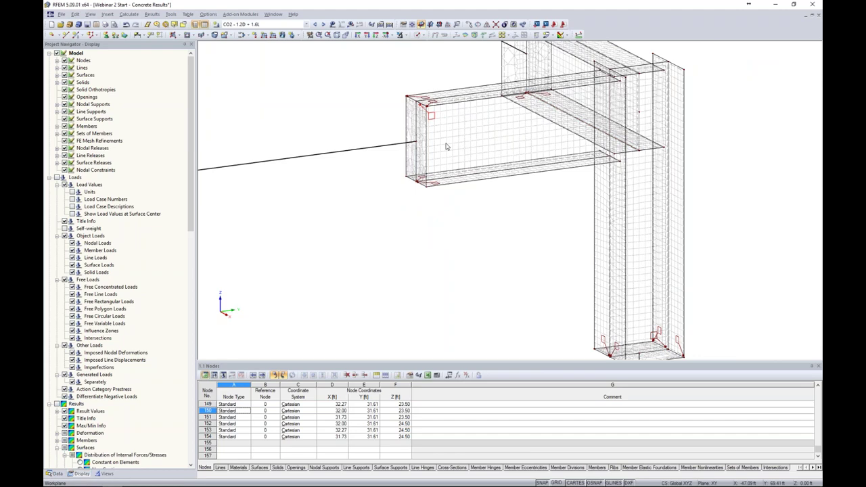
# - Examine the generated mesh at the corner joint and compare it with the mesh on the concrete surfaces
pyautogui.scroll(4, 416, 144)
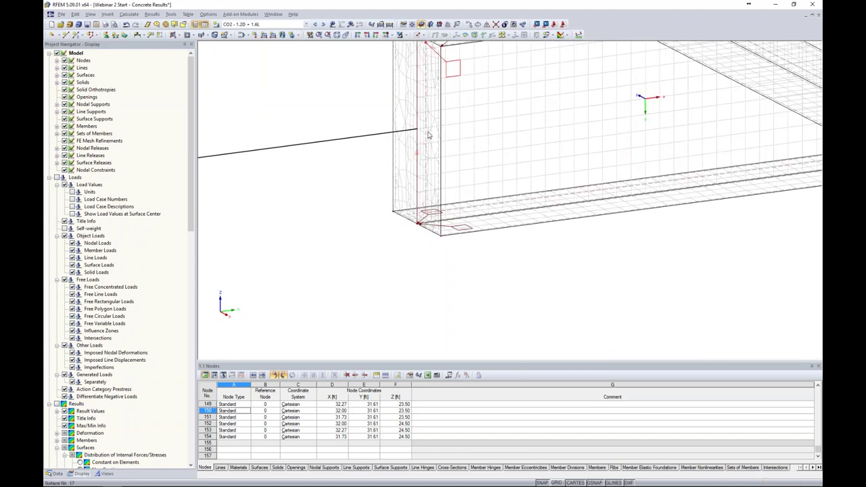
pyautogui.scroll(-6, 419, 139)
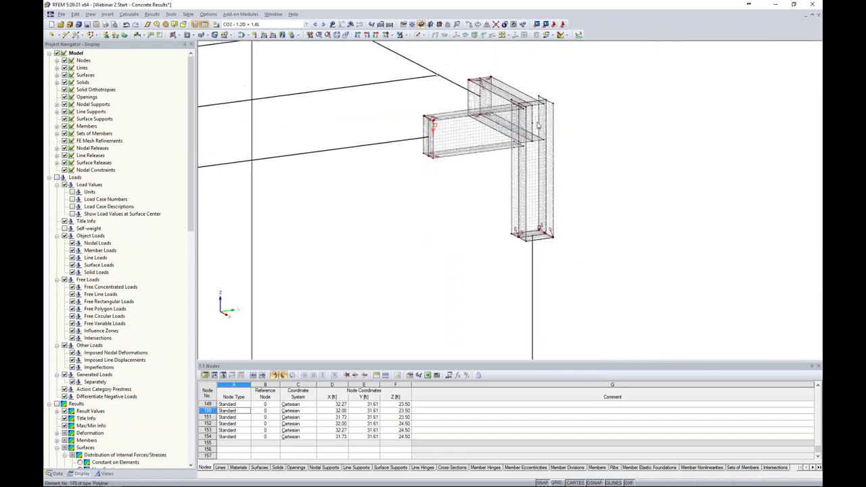
pyautogui.scroll(-8, 517, 181)
pyautogui.scroll(-2, 504, 191)
pyautogui.scroll(3, 379, 161)
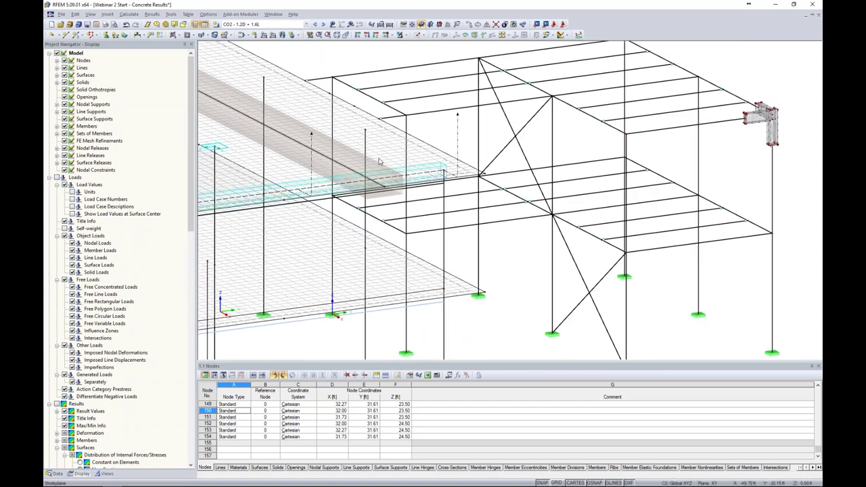
pyautogui.scroll(3, 379, 161)
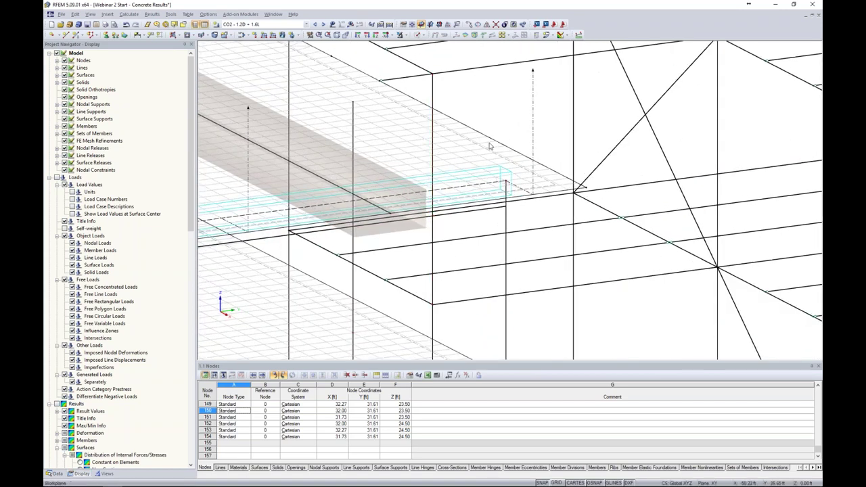
pyautogui.scroll(-8, 491, 147)
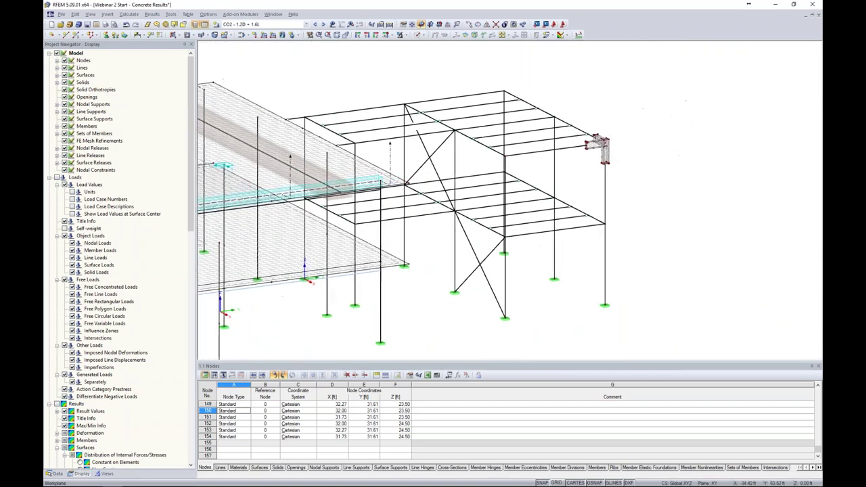
pyautogui.scroll(6, 597, 147)
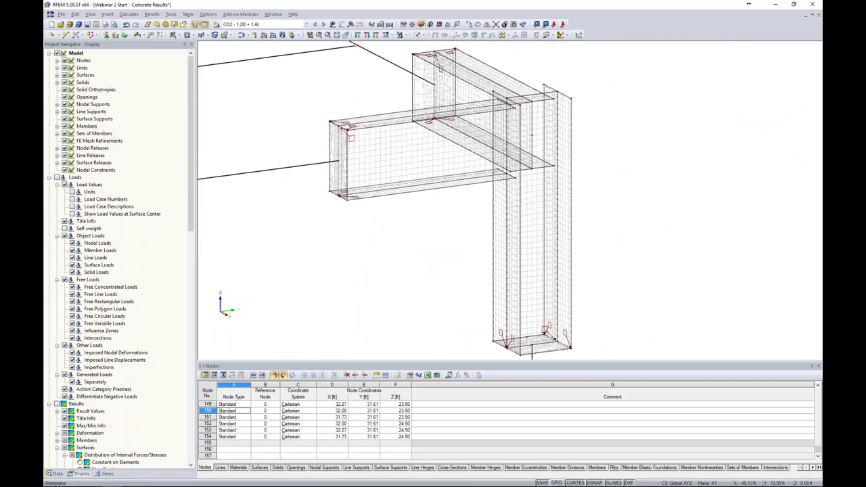
# - Start a new circular FE mesh refinement on the two nodes where the X-direction beam's web line meets the column web
pyautogui.scroll(4, 580, 130)
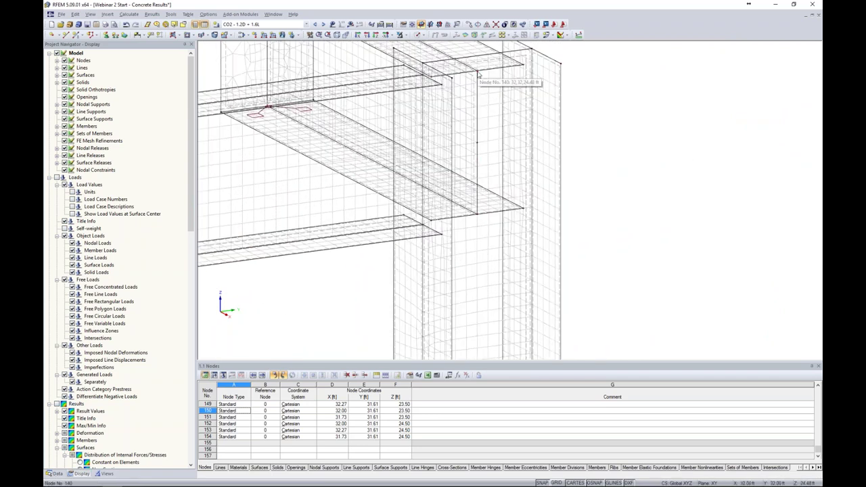
pyautogui.click(476, 71)
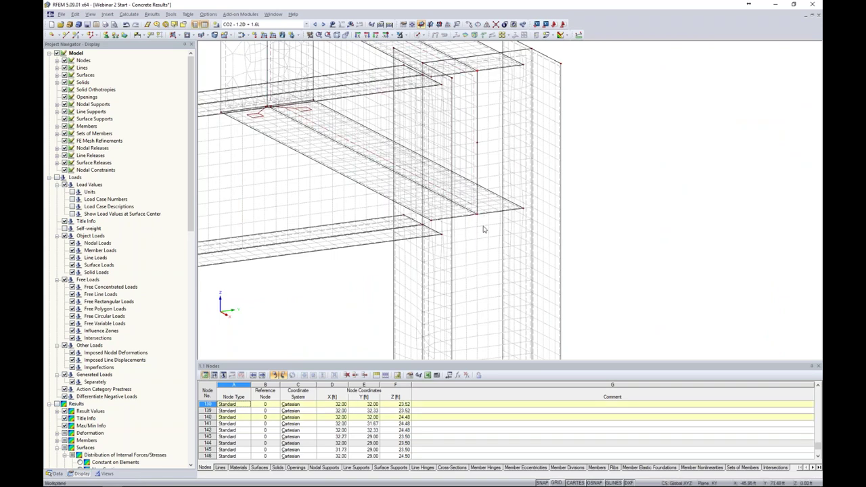
pyautogui.rightClick(479, 76)
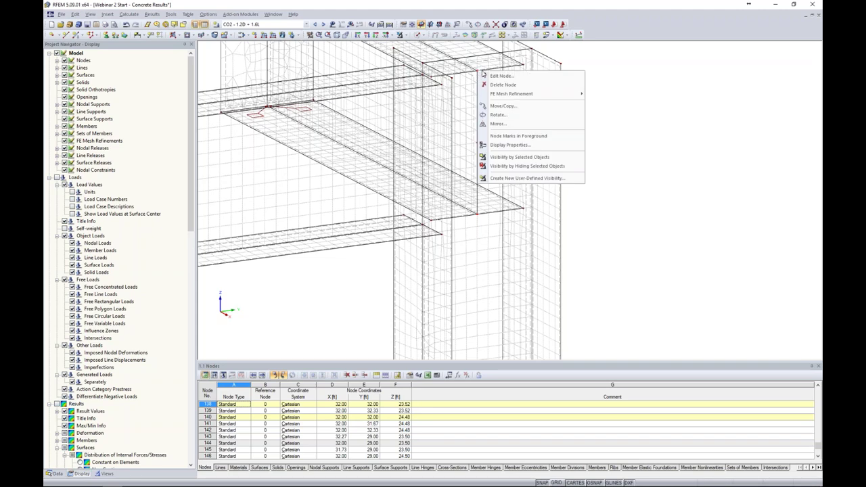
pyautogui.moveTo(498, 94)
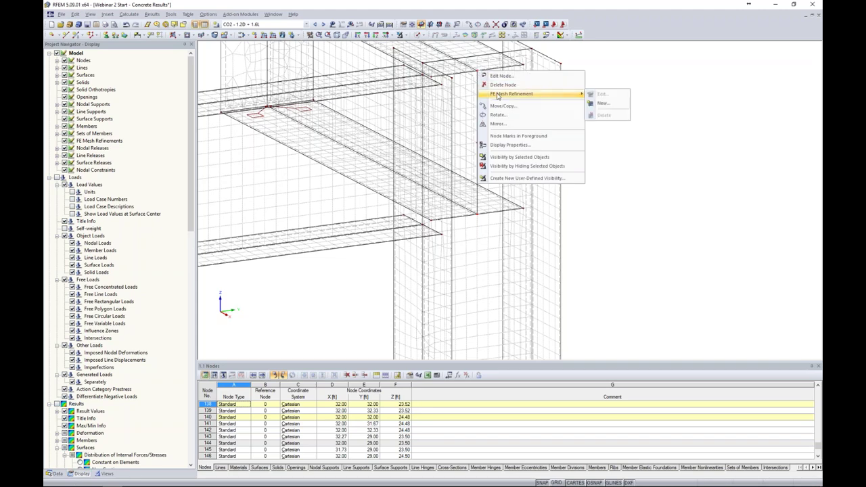
pyautogui.click(601, 103)
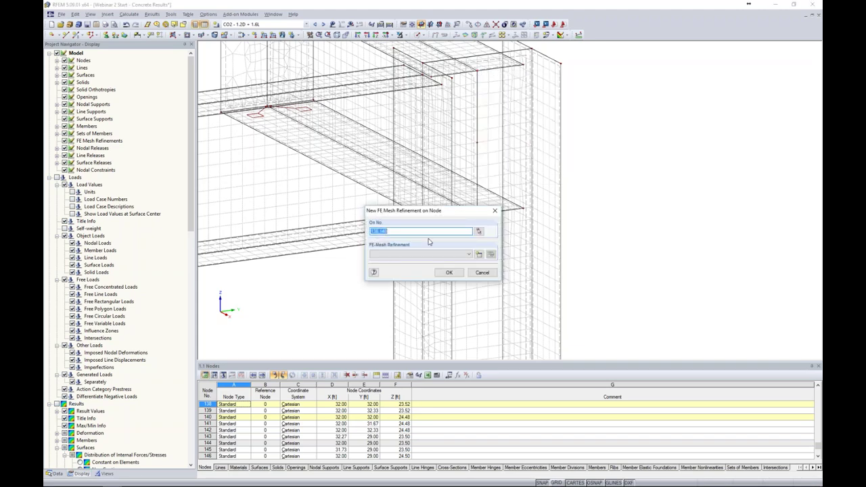
pyautogui.click(479, 253)
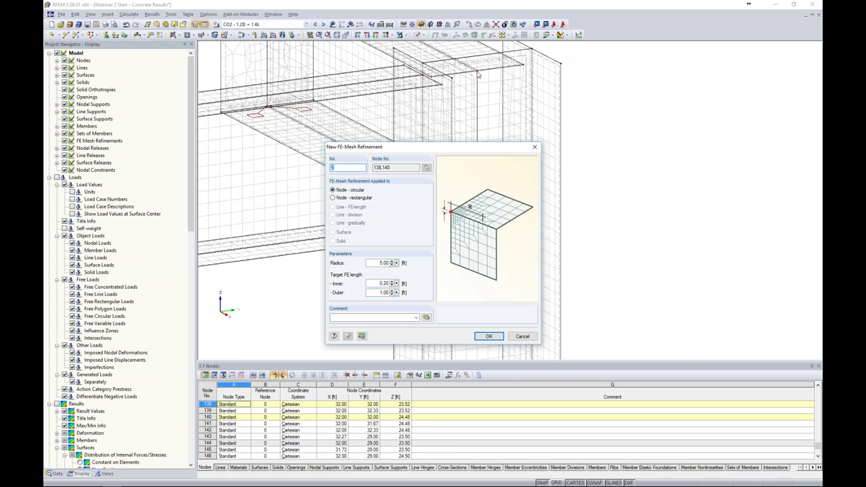
# - Set the nodal refinement's radius to 0.5 ft with target FE lengths of 0.02 ft inner and 0.08 ft outer, and apply it
pyautogui.doubleClick(378, 263)
pyautogui.write('0.')
pyautogui.doubleClick(383, 284)
pyautogui.write('0')
pyautogui.doubleClick(382, 292)
pyautogui.write('0')
pyautogui.click(488, 336)
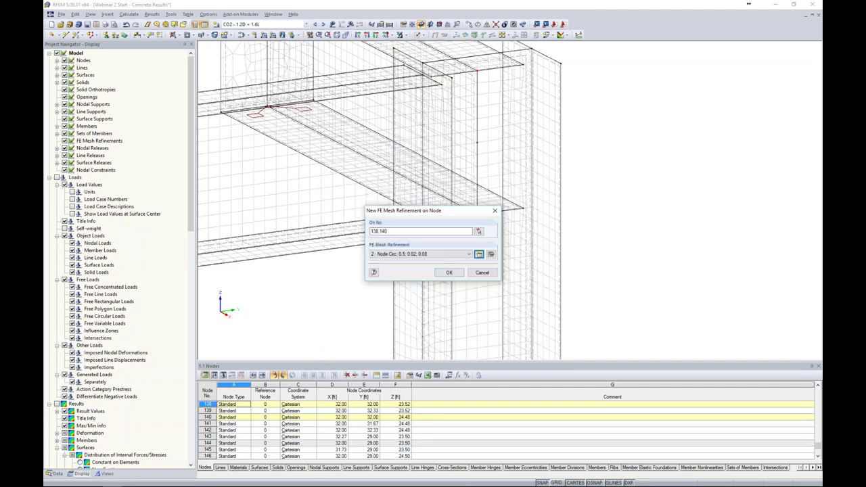
pyautogui.click(448, 274)
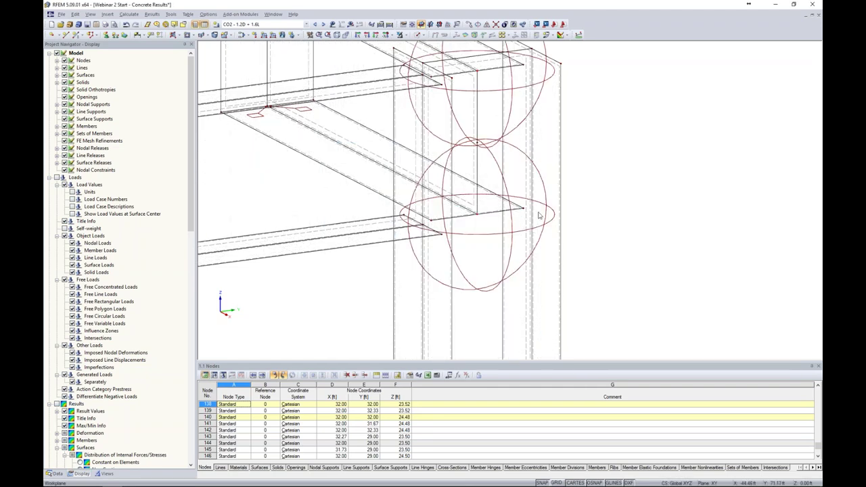
# - Regenerate the FE mesh and inspect it around the refined nodes at the beam-column joint
pyautogui.scroll(-2, 497, 232)
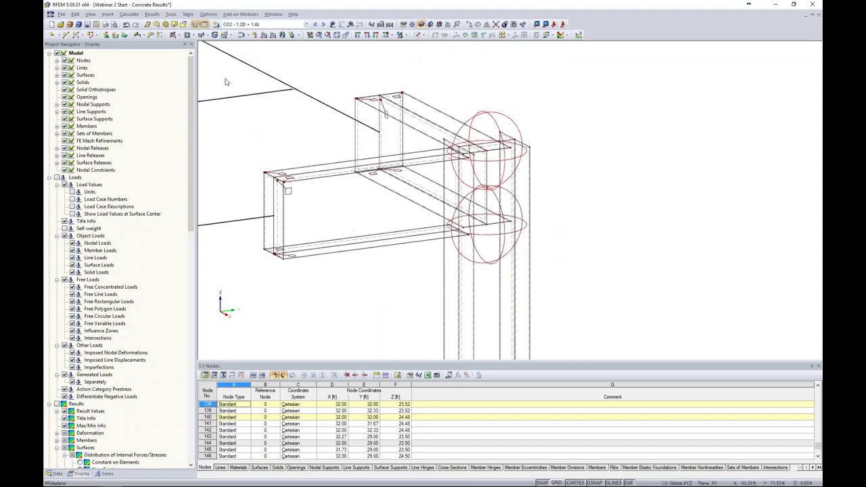
pyautogui.click(128, 14)
pyautogui.click(149, 114)
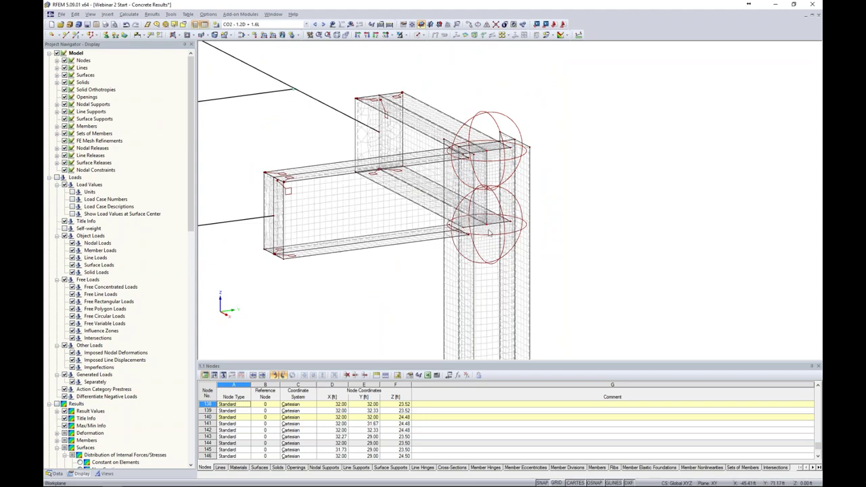
pyautogui.scroll(6, 490, 246)
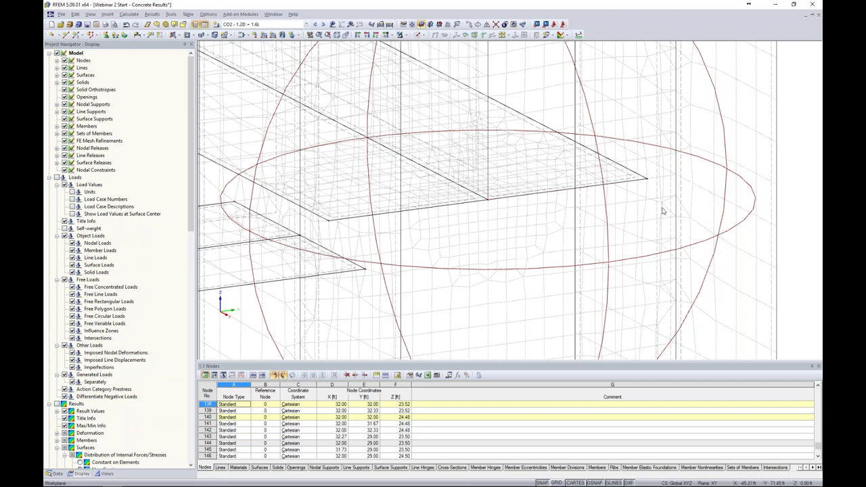
pyautogui.scroll(-4, 579, 237)
pyautogui.scroll(-5, 578, 237)
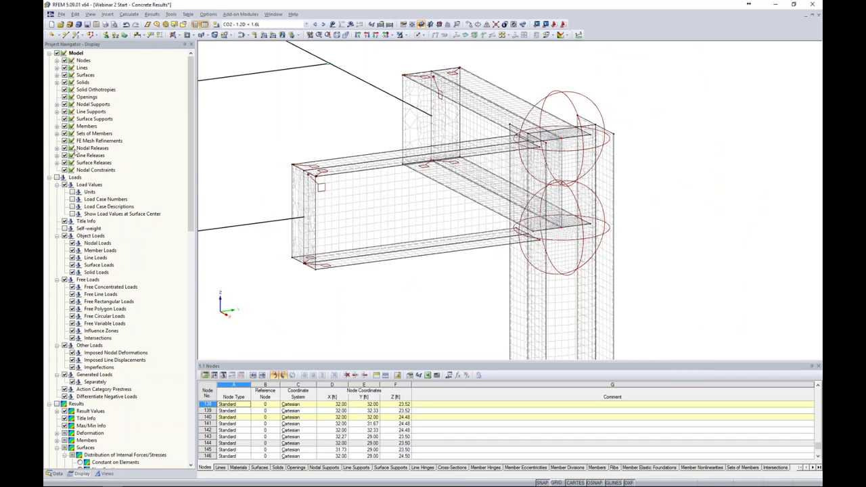
# - Hide the FE mesh refinements so the meshed joint displays without their spheres
pyautogui.click(76, 53)
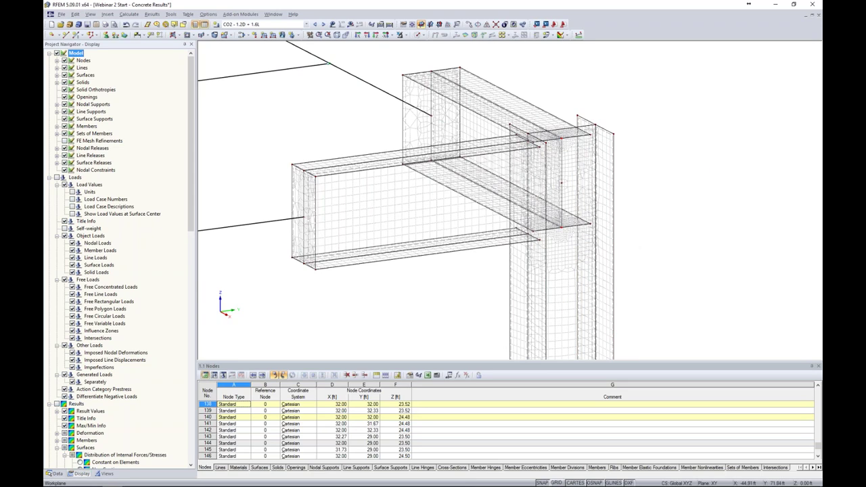
pyautogui.keyDown('ctrl'); pyautogui.moveTo(639, 240); pyautogui.dragTo(611, 200, button='middle'); pyautogui.keyUp('ctrl')
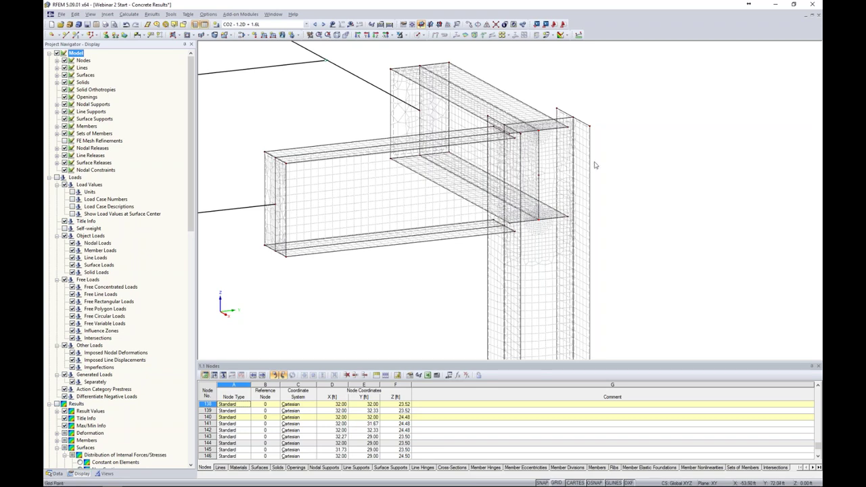
pyautogui.click(536, 136)
# - Start a graphical line release using a new release type with the rotational release φx at a spring constant of 40
pyautogui.click(57, 472)
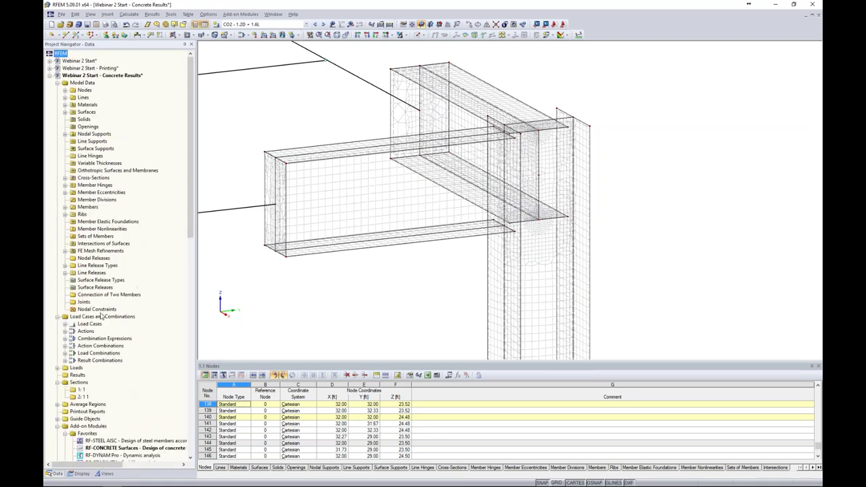
pyautogui.rightClick(95, 273)
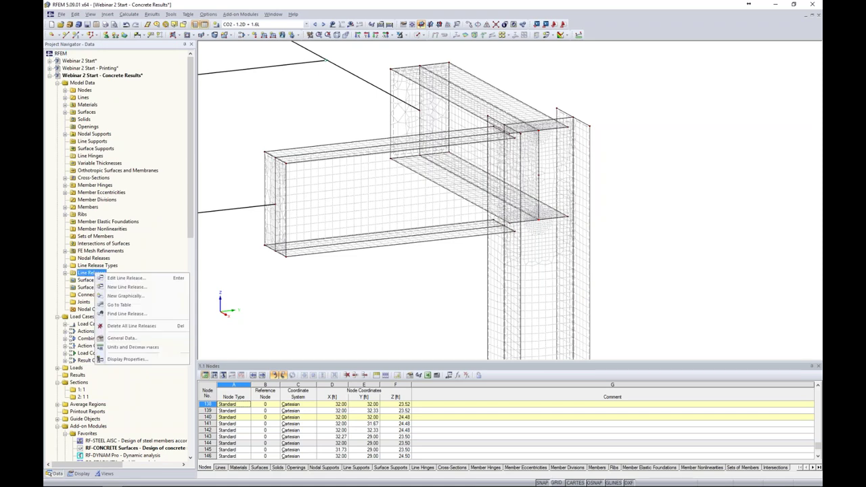
pyautogui.click(121, 296)
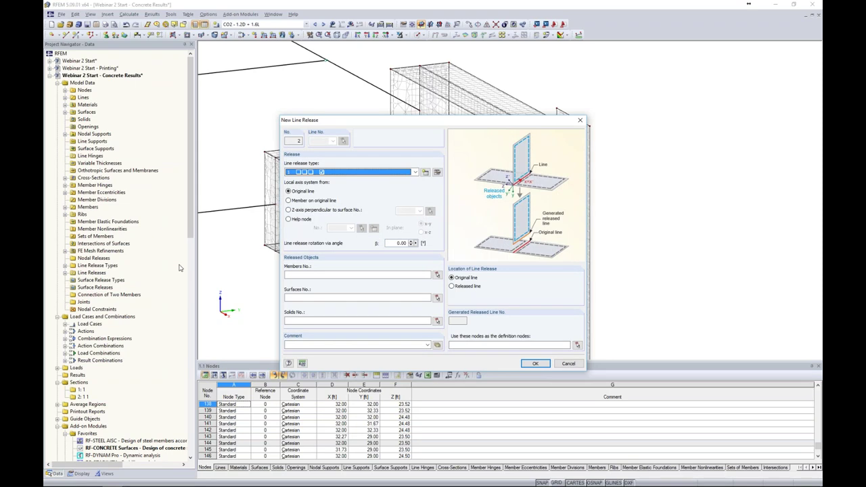
pyautogui.click(369, 173)
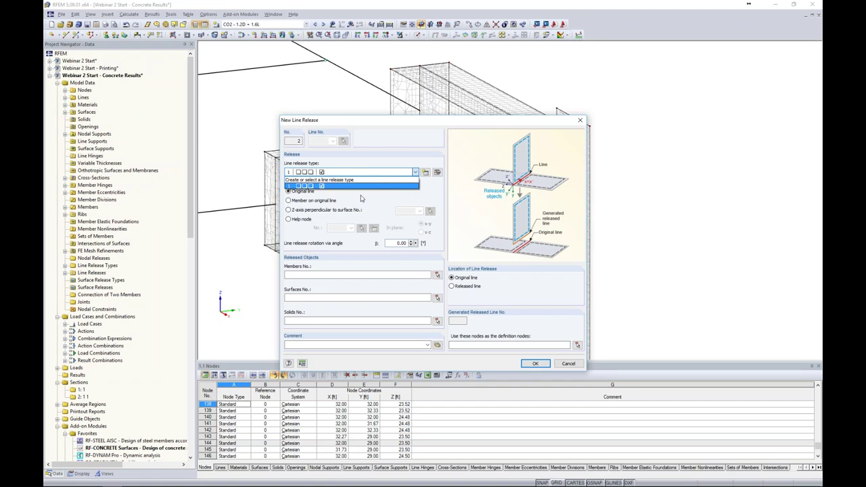
pyautogui.click(358, 187)
pyautogui.click(425, 174)
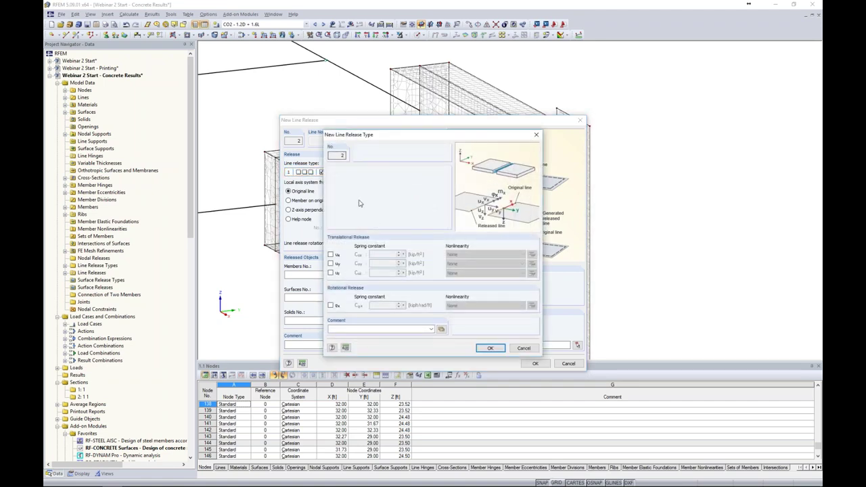
pyautogui.click(330, 305)
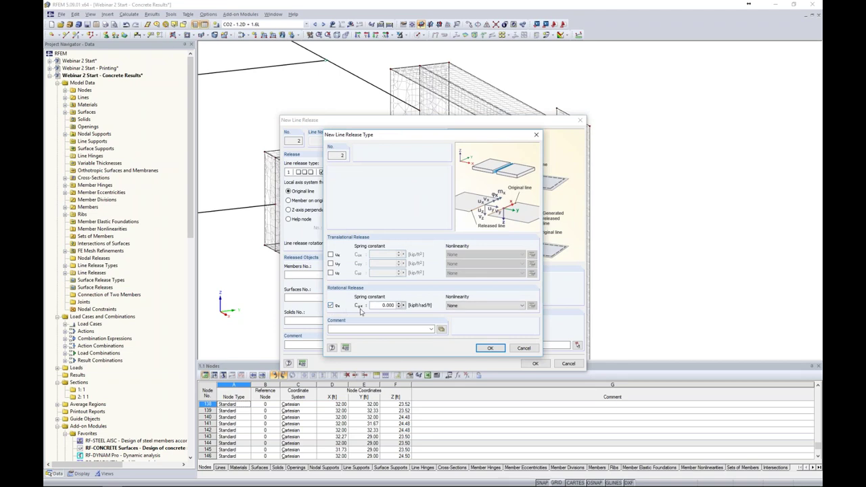
pyautogui.moveTo(380, 305); pyautogui.dragTo(395, 305)
pyautogui.write('40')
pyautogui.click(490, 348)
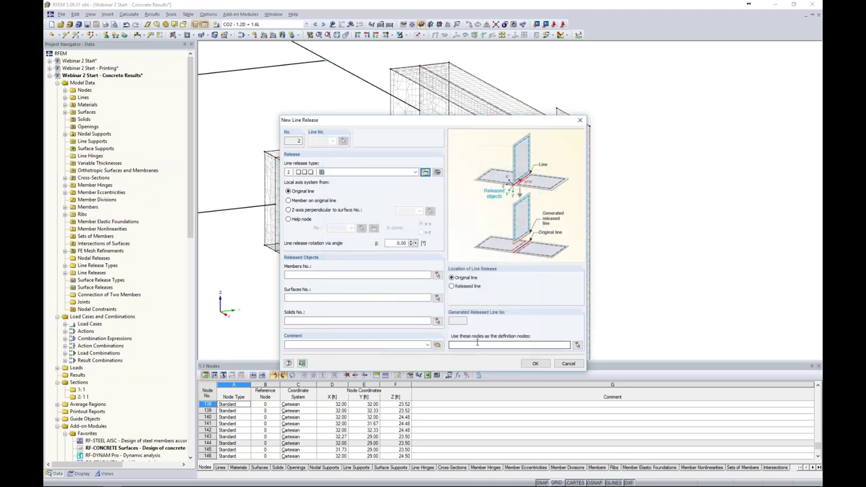
# - Set column web surface 7 as the released object and assign the line release to the beam's end lines on that web
pyautogui.click(437, 299)
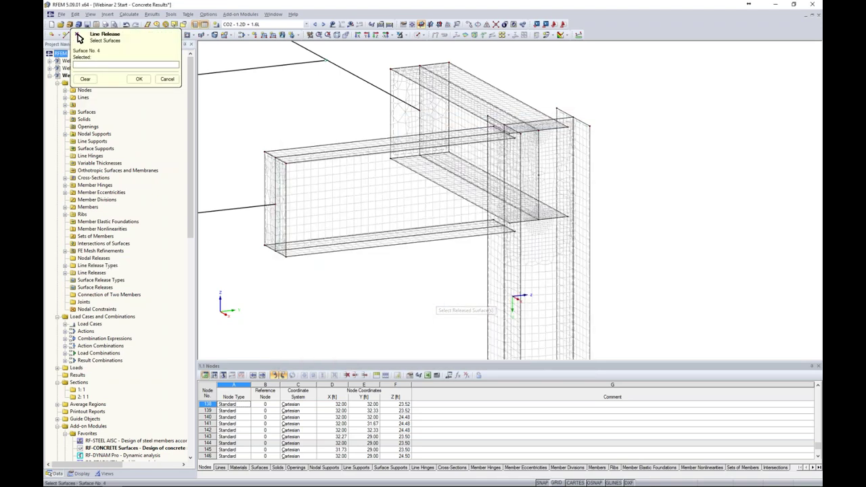
pyautogui.scroll(2, 474, 284)
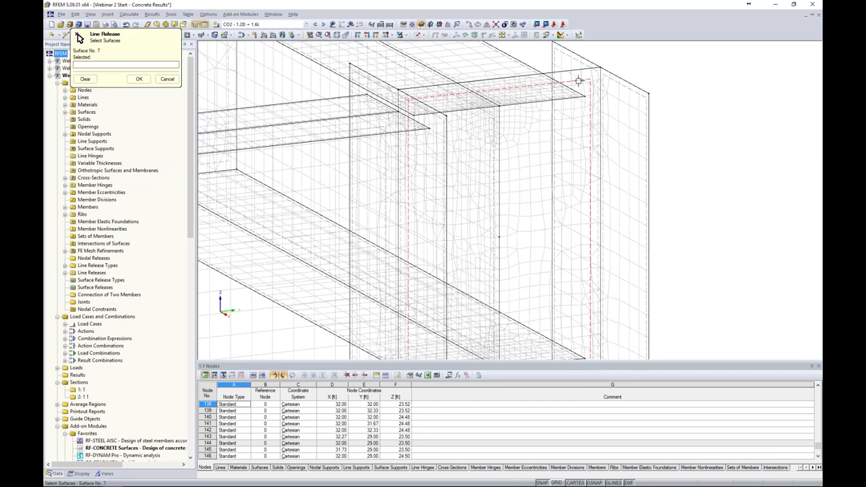
pyautogui.click(578, 85)
pyautogui.click(138, 78)
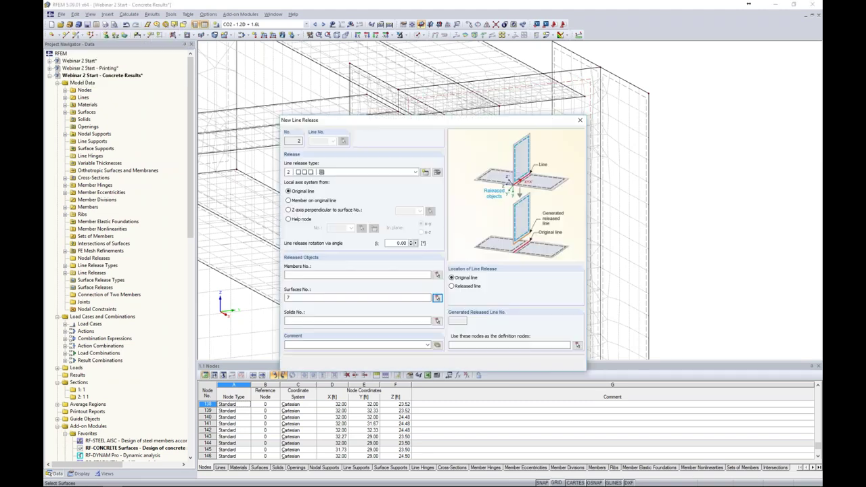
pyautogui.click(534, 364)
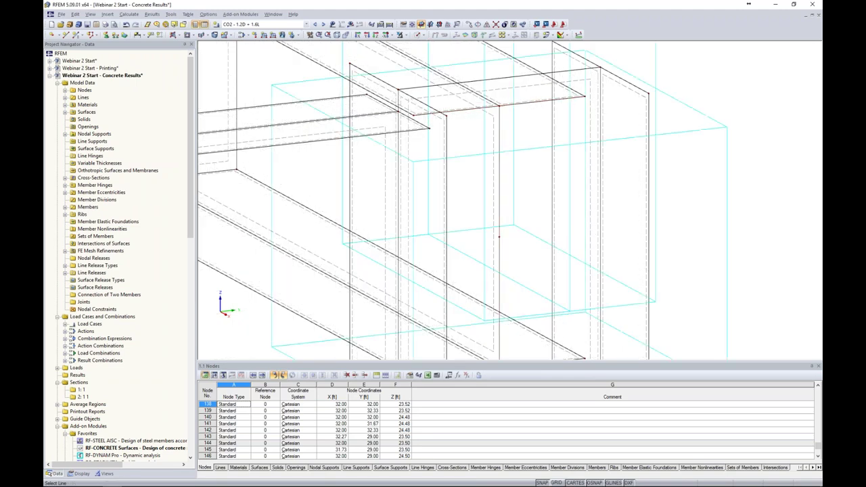
pyautogui.keyDown('ctrl'); pyautogui.moveTo(518, 184); pyautogui.dragTo(506, 261, button='middle'); pyautogui.keyUp('ctrl')
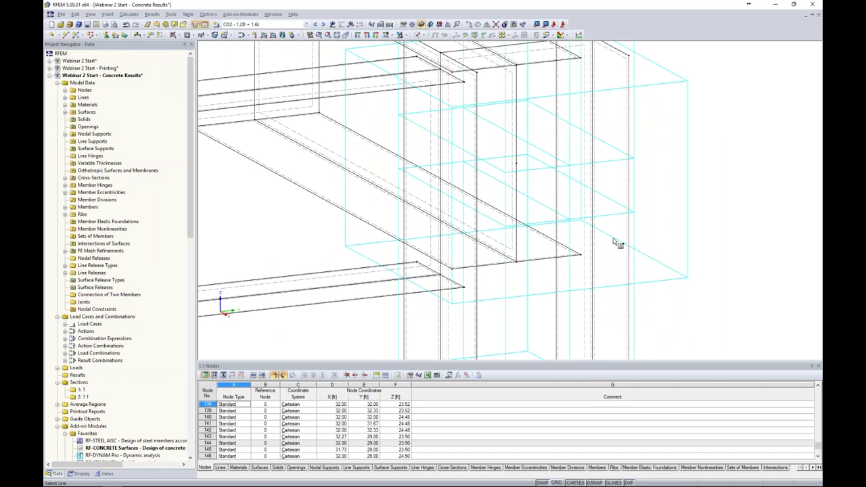
pyautogui.scroll(-5, 614, 242)
pyautogui.keyDown('ctrl'); pyautogui.moveTo(571, 206); pyautogui.dragTo(548, 74, button='middle'); pyautogui.keyUp('ctrl')
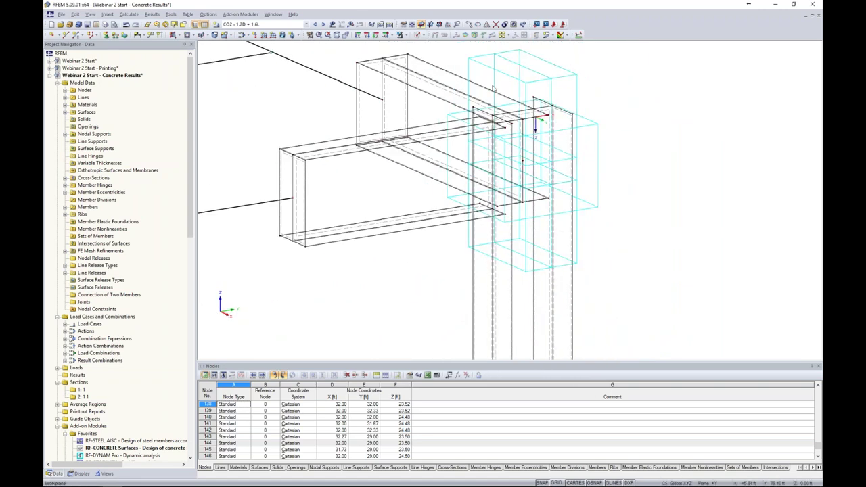
# - Hide the line releases in the display and bring the surrounding roof members into view
pyautogui.click(81, 474)
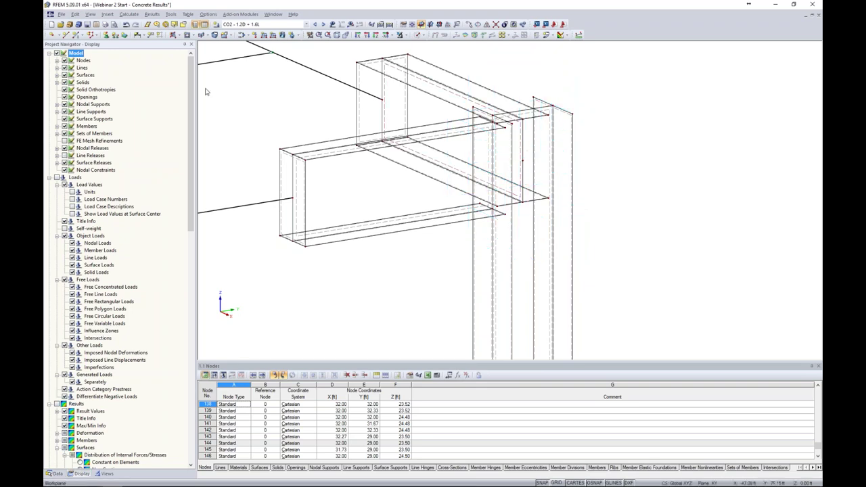
pyautogui.scroll(-3, 268, 113)
pyautogui.moveTo(336, 108); pyautogui.dragTo(360, 58, button='middle')
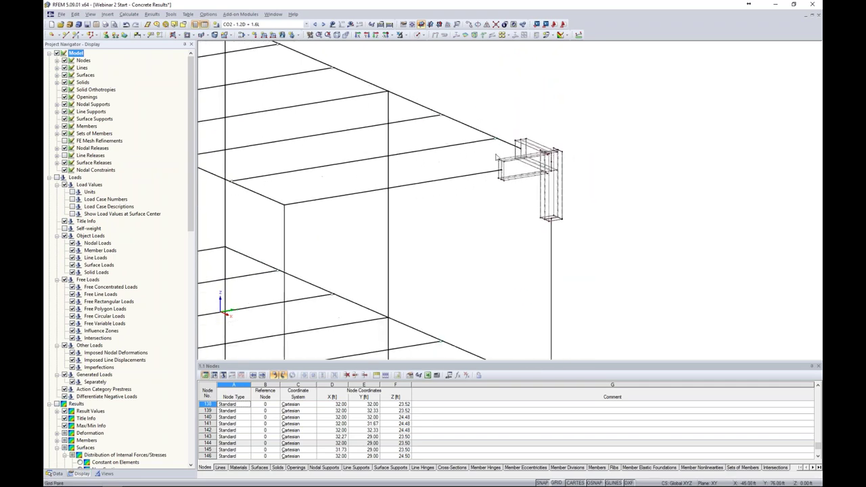
# - Display the loads of load case LC1 - Dead and examine them on the members around the roof-corner joint
pyautogui.click(307, 25)
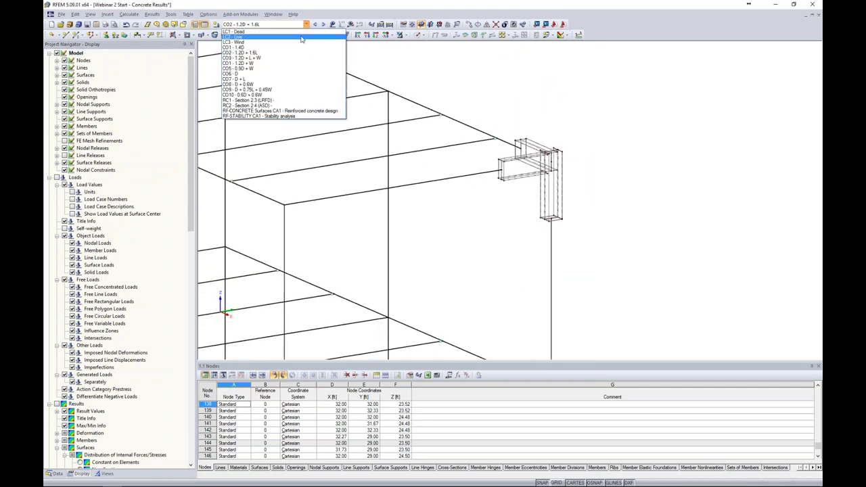
pyautogui.click(318, 30)
pyautogui.click(332, 24)
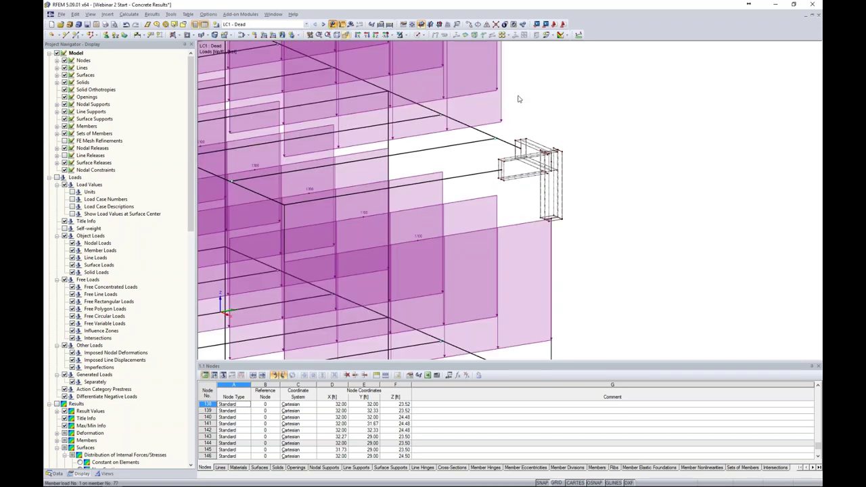
pyautogui.scroll(-2, 559, 136)
pyautogui.keyDown('ctrl'); pyautogui.moveTo(561, 123); pyautogui.dragTo(509, 63, button='middle'); pyautogui.keyUp('ctrl')
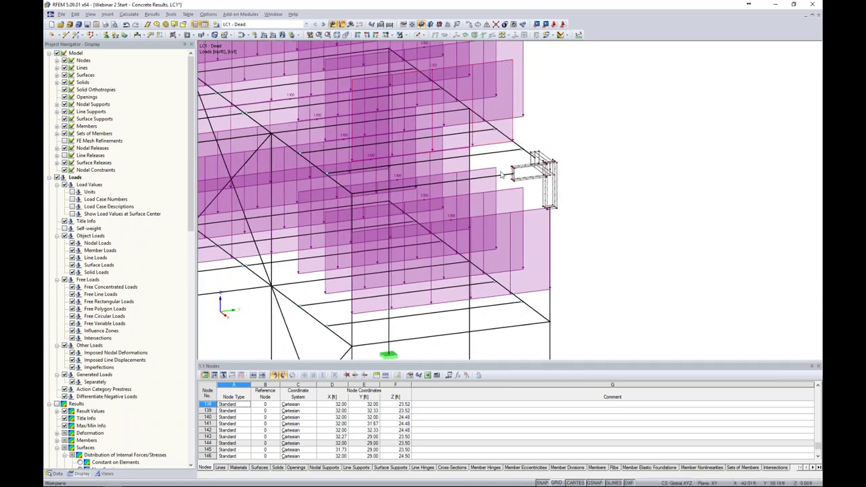
pyautogui.scroll(-3, 421, 190)
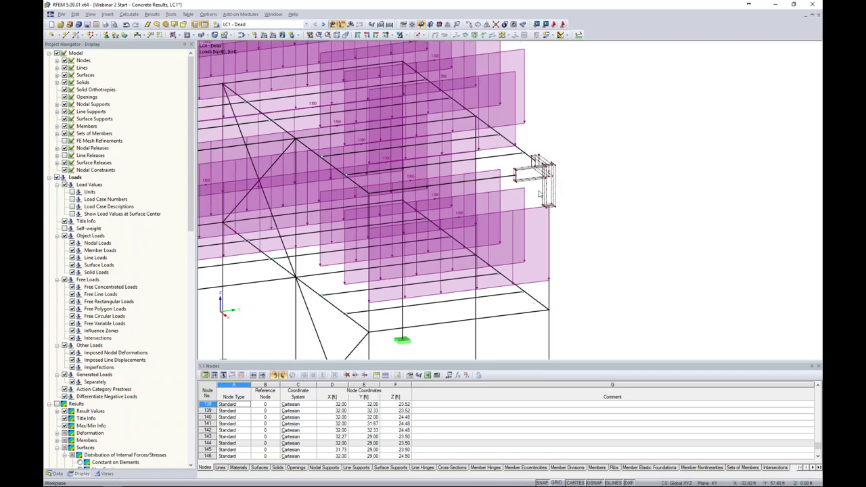
pyautogui.scroll(3, 511, 181)
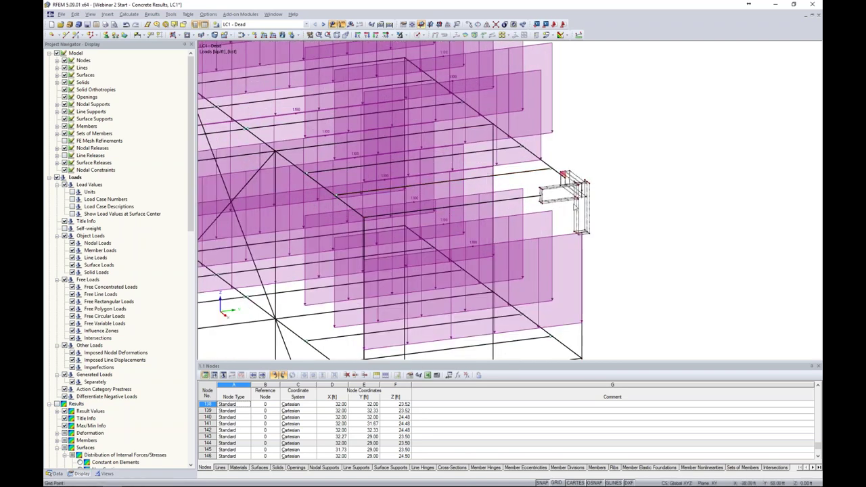
pyautogui.scroll(3, 554, 179)
pyautogui.scroll(-1, 571, 196)
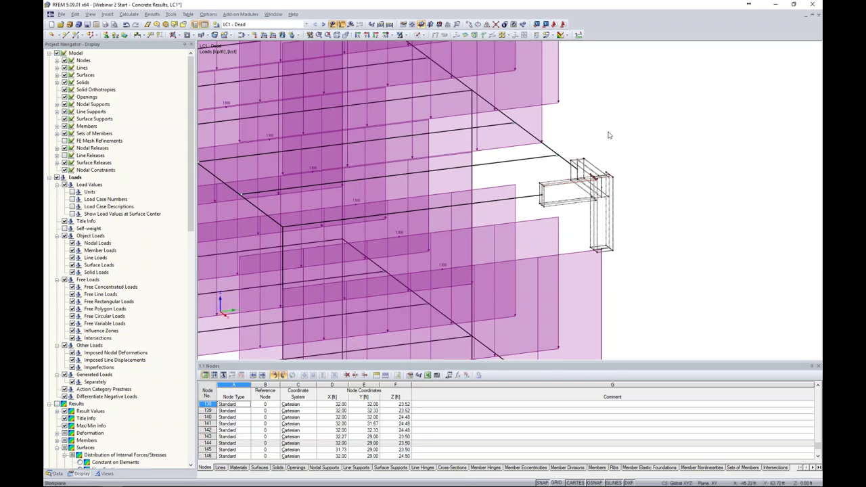
# - Apply a uniform global ZL line load of -1.1 kip/ft to the centre line of the joint beam's top flange in LC1 - Dead
pyautogui.click(272, 35)
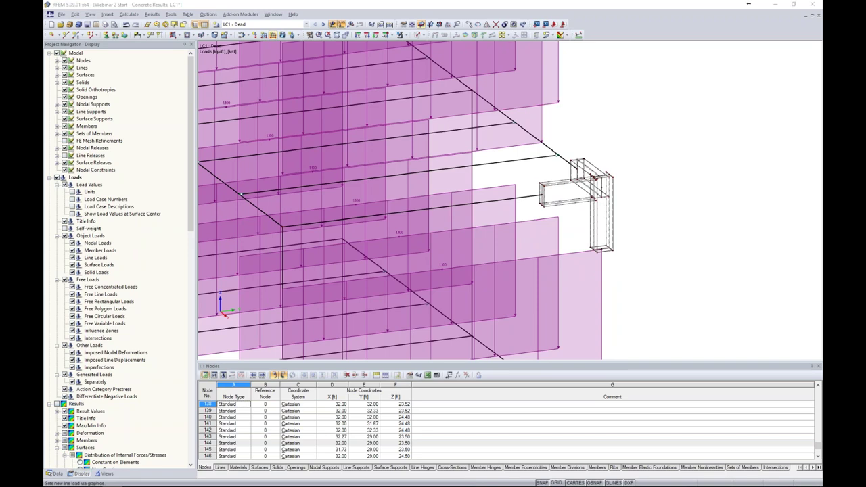
pyautogui.moveTo(380, 113); pyautogui.dragTo(309, 98)
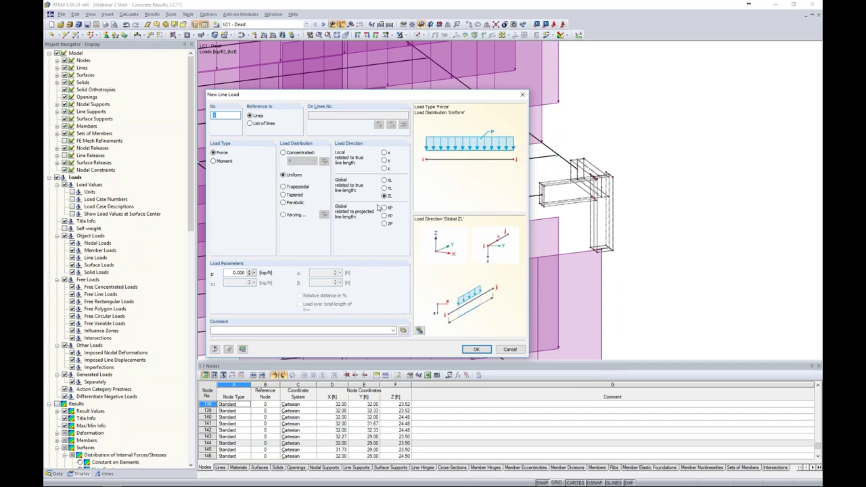
pyautogui.hotkey('shift', 'End')
pyautogui.press('BackSpace')
pyautogui.click(475, 349)
pyautogui.scroll(5, 548, 144)
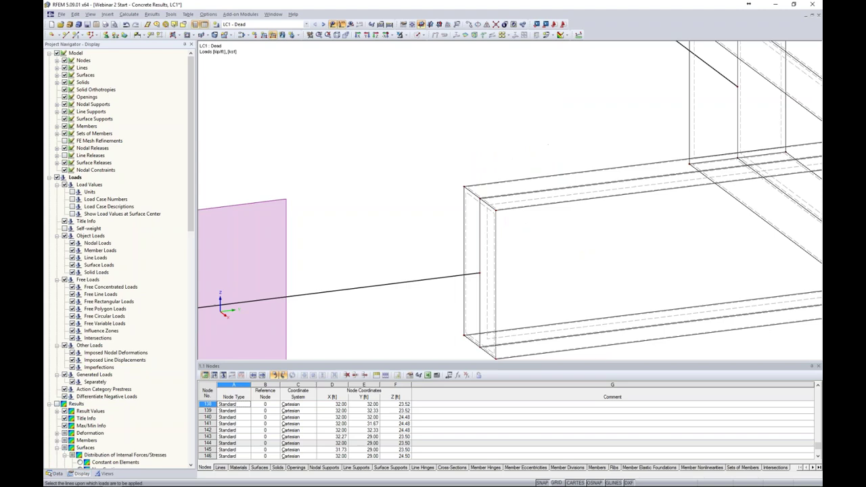
pyautogui.scroll(-5, 558, 187)
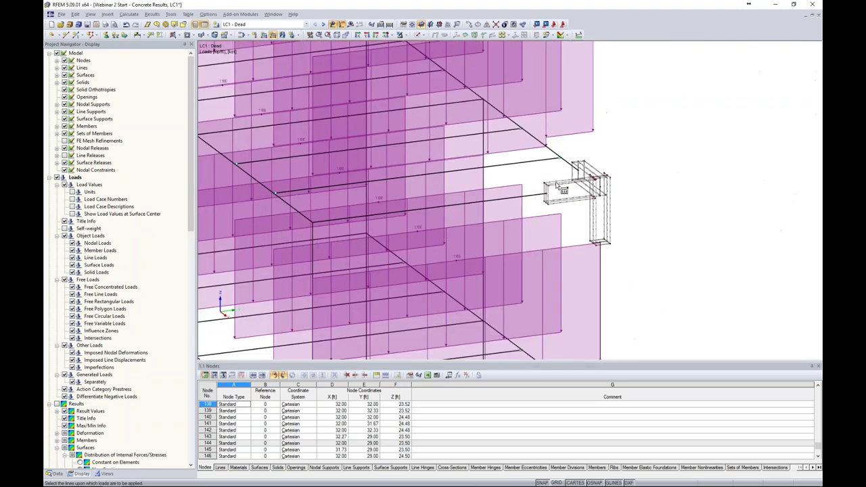
pyautogui.scroll(-4, 602, 174)
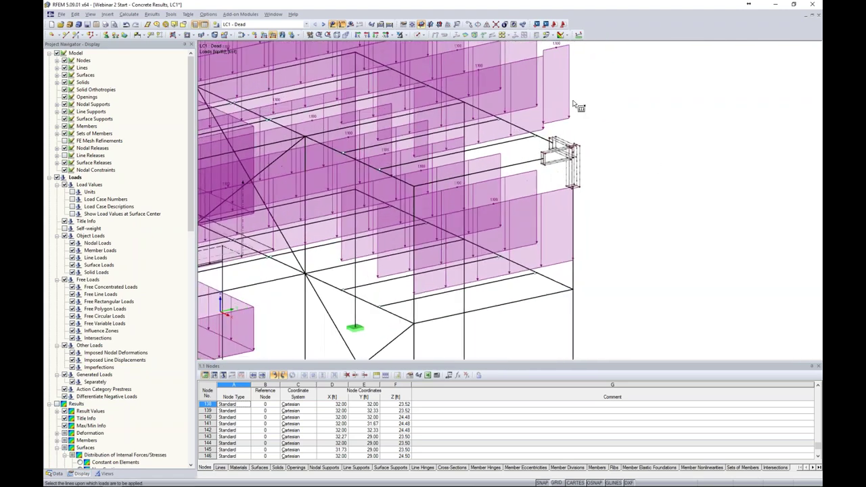
pyautogui.scroll(3, 552, 235)
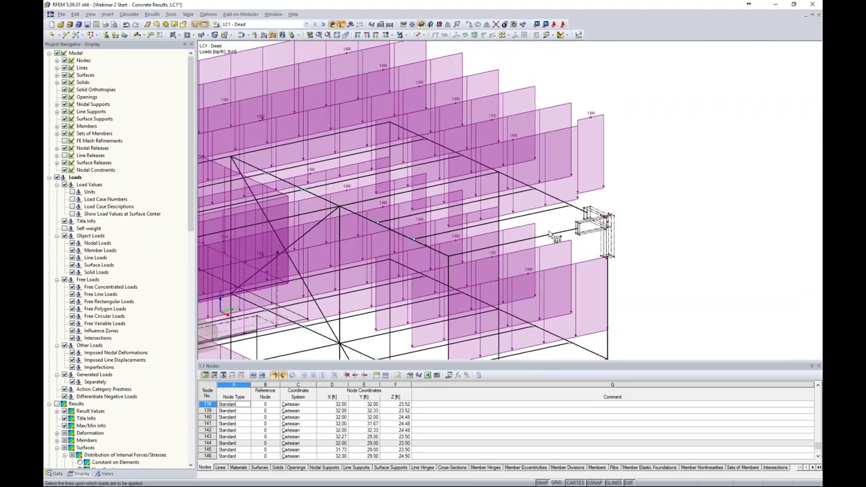
# - Switch to load case LC2 - Live and apply a uniform line load of -0.3 kip/ft to the same top-flange centre line
pyautogui.click(323, 25)
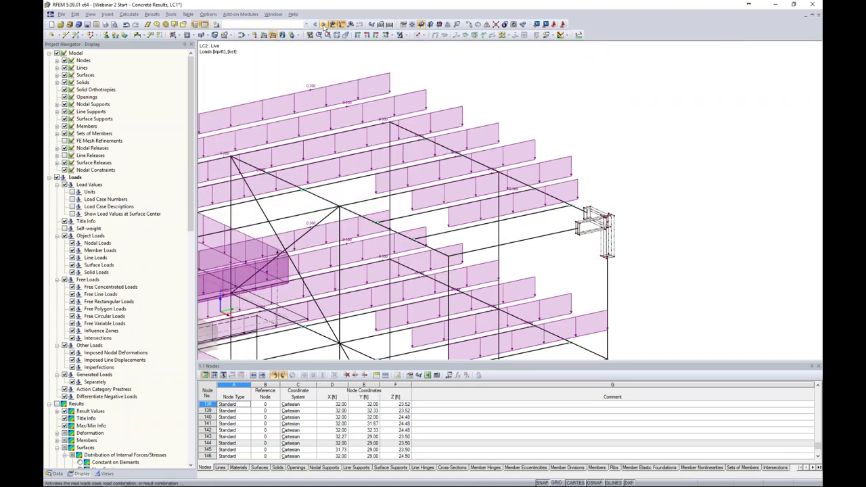
pyautogui.click(282, 34)
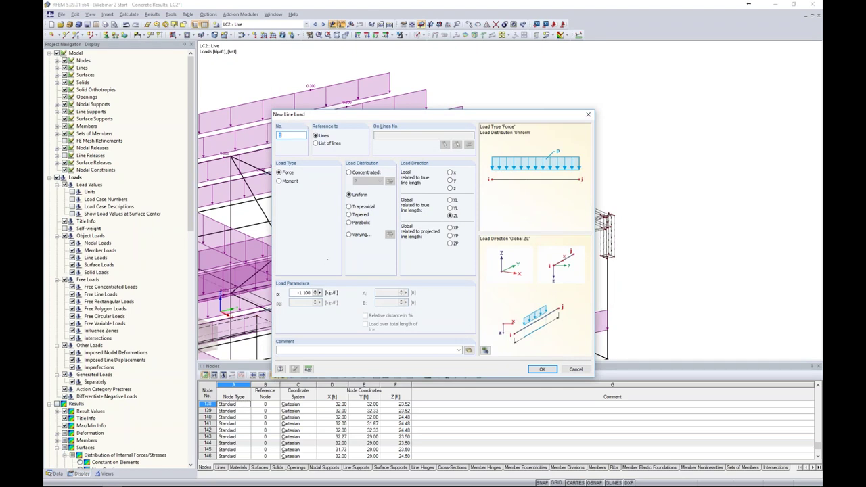
pyautogui.doubleClick(295, 292)
pyautogui.press('BackSpace')
pyautogui.write('-0.3')
pyautogui.click(542, 369)
pyautogui.scroll(5, 585, 220)
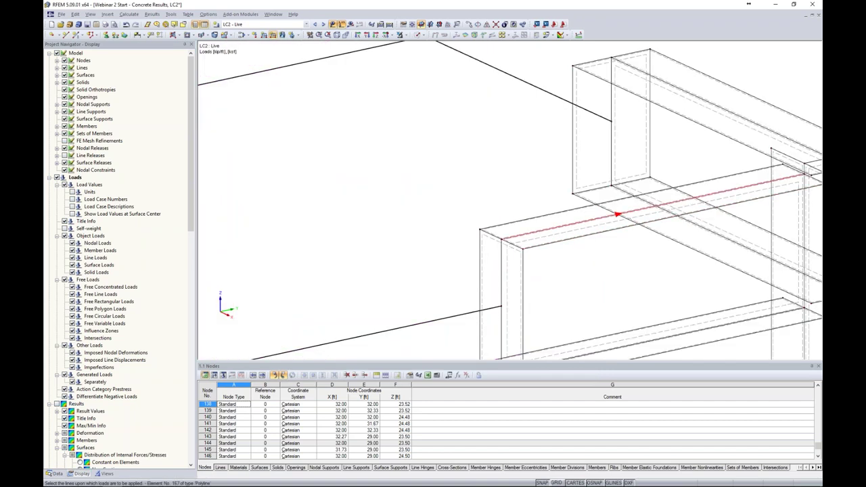
pyautogui.scroll(-4, 568, 224)
pyautogui.scroll(-3, 567, 225)
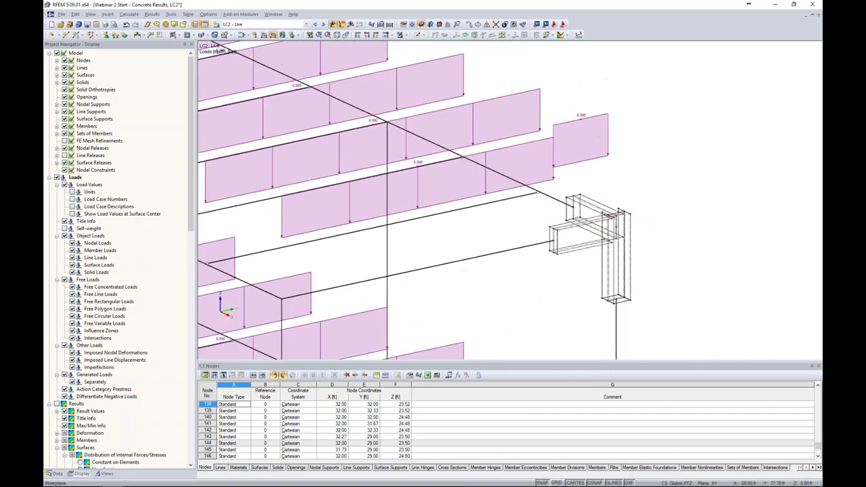
pyautogui.scroll(-3, 615, 115)
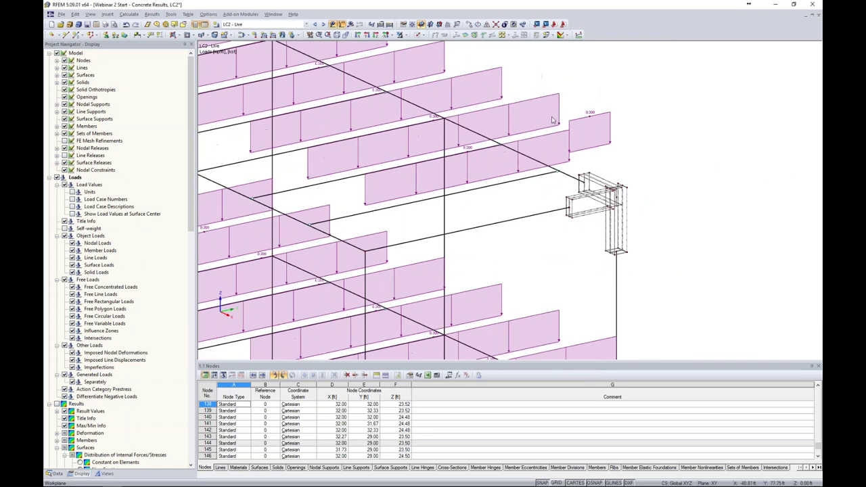
# - Activate load combination CO2 - 1.2D + 1.6L and calculate its results
pyautogui.click(242, 24)
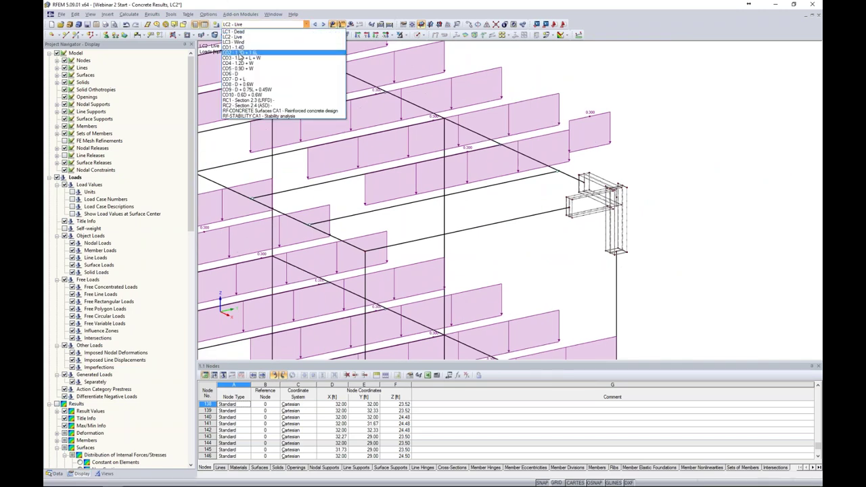
pyautogui.click(240, 52)
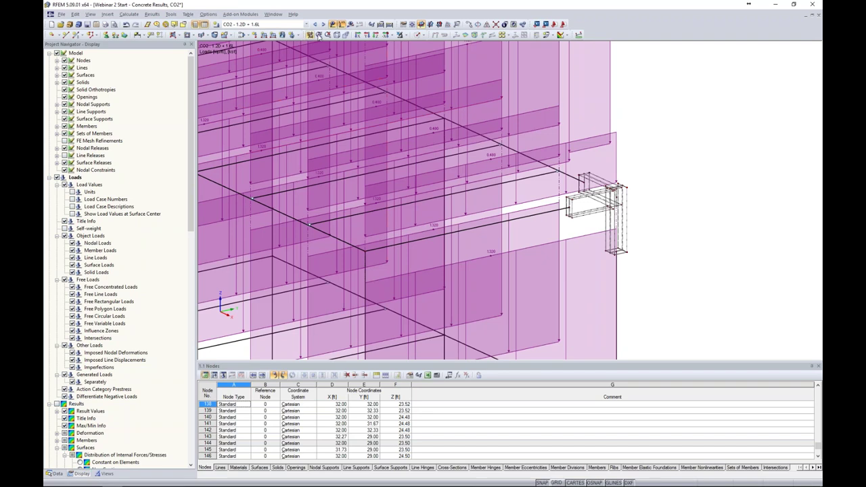
pyautogui.click(351, 26)
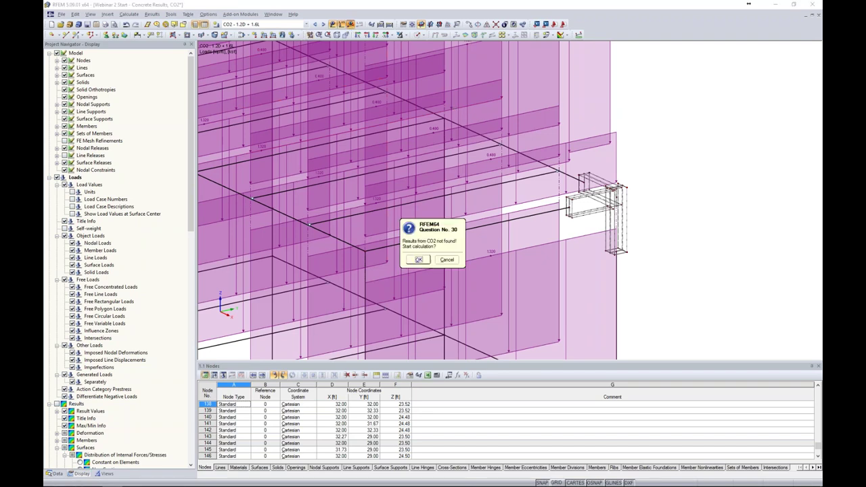
pyautogui.click(419, 259)
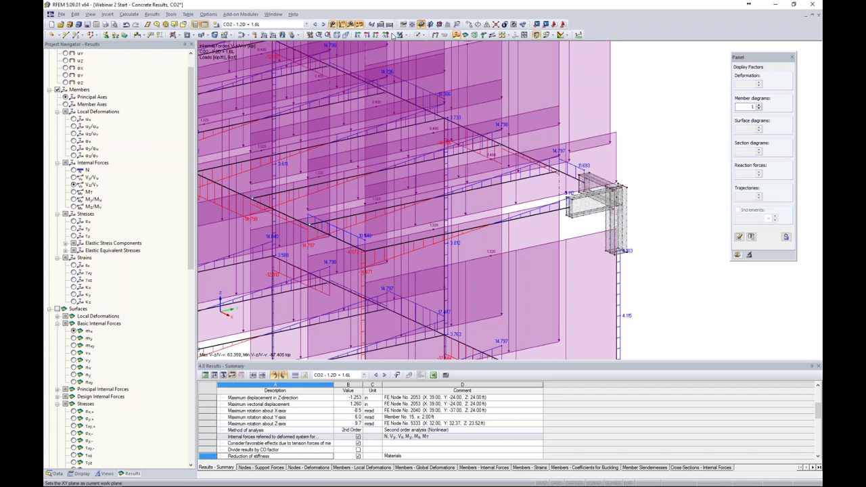
# - Hide the loads and isolate the roof-corner joint's surfaces in a visibility of the selected objects
pyautogui.click(332, 24)
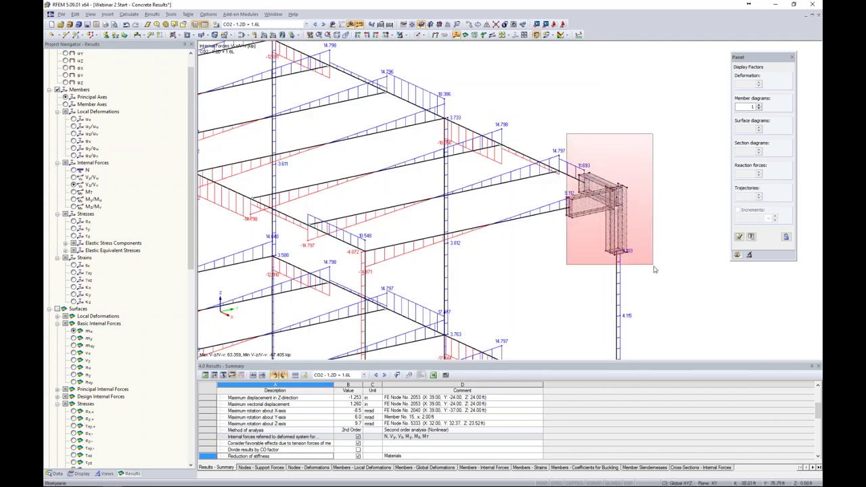
pyautogui.moveTo(555, 134); pyautogui.dragTo(657, 277)
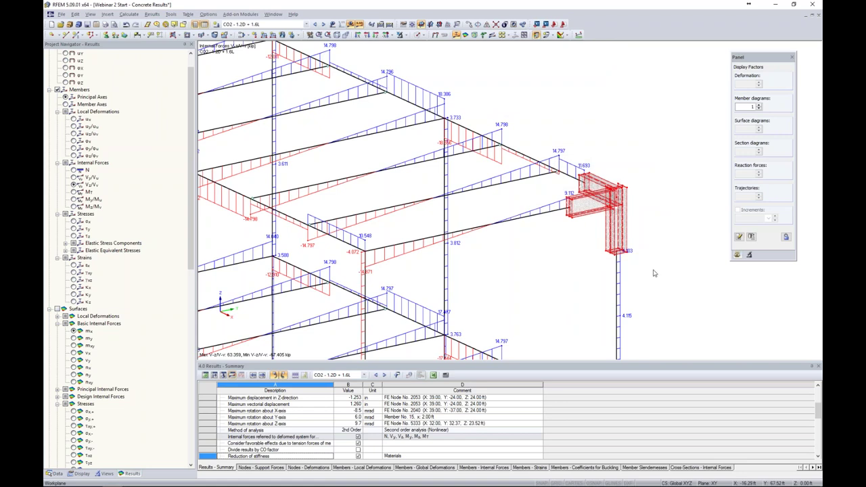
pyautogui.click(405, 34)
pyautogui.click(409, 44)
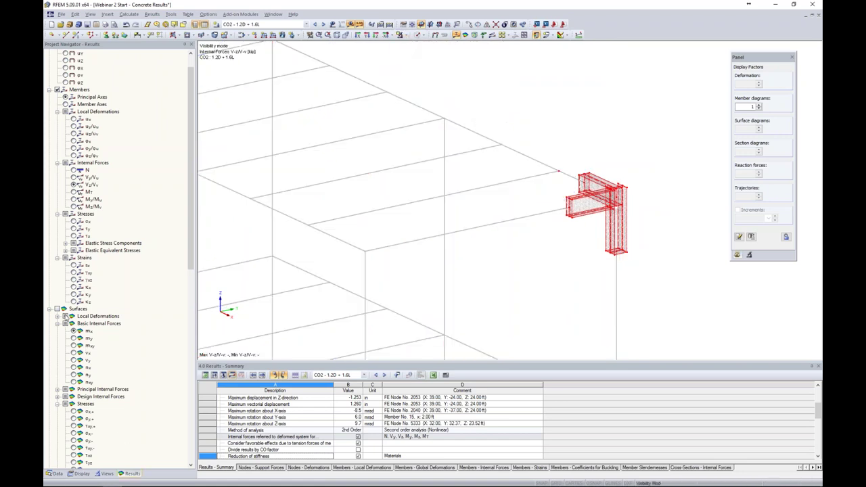
# - Replace the member results with surface results showing the maximum von Mises equivalent stress (σeqv,Max,Mises)
pyautogui.click(57, 90)
pyautogui.click(57, 308)
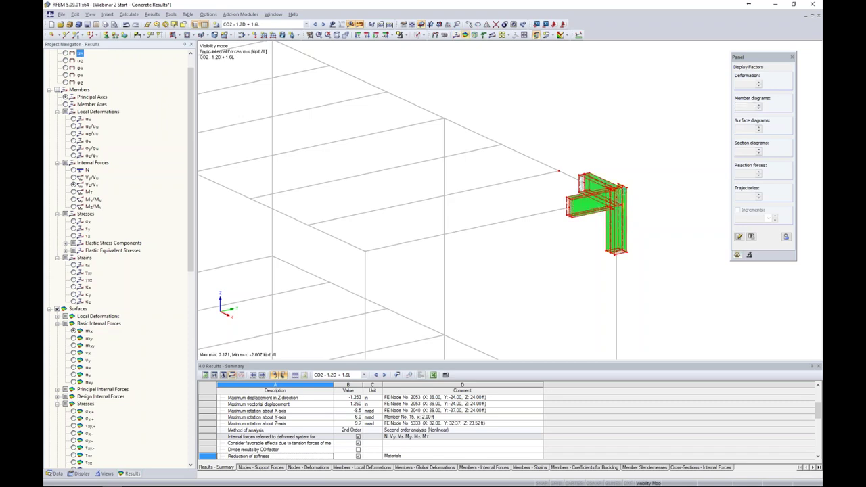
pyautogui.scroll(-13, 67, 311)
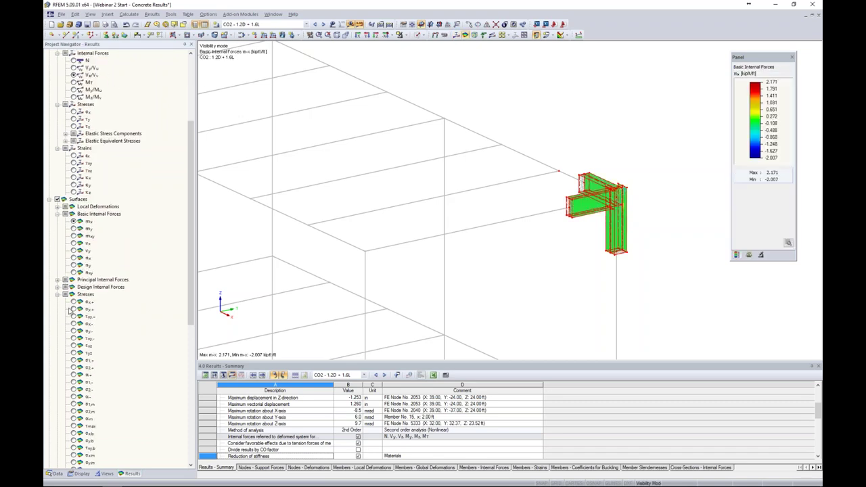
pyautogui.click(86, 310)
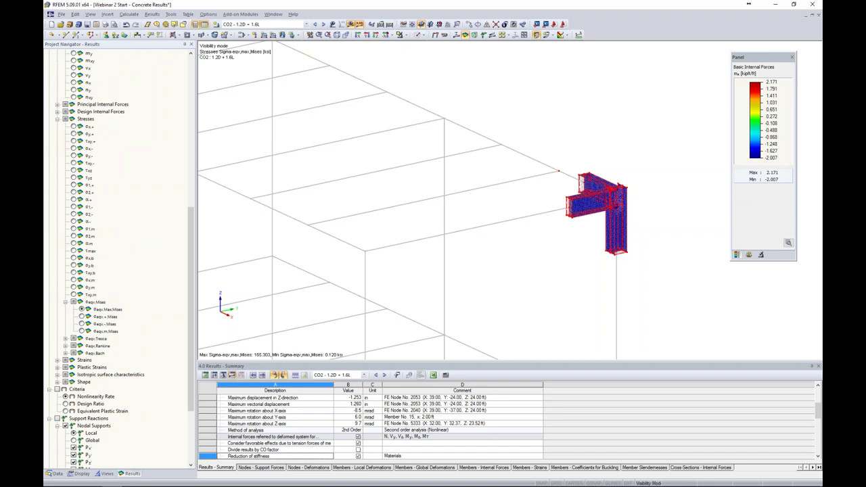
# - Examine the von Mises stress concentrations on the column web where the beam flanges connect
pyautogui.keyDown('ctrl'); pyautogui.moveTo(582, 266); pyautogui.dragTo(381, 170, button='middle'); pyautogui.keyUp('ctrl')
pyautogui.scroll(6, 467, 172)
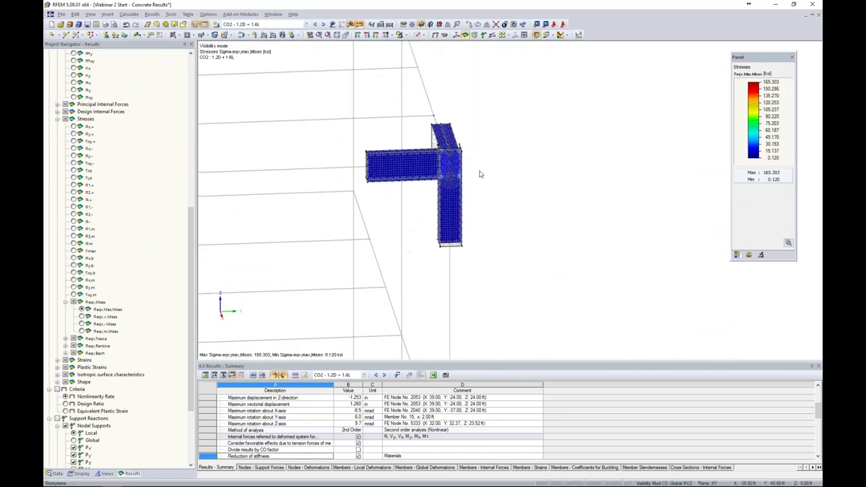
pyautogui.scroll(3, 451, 169)
pyautogui.scroll(-5, 442, 169)
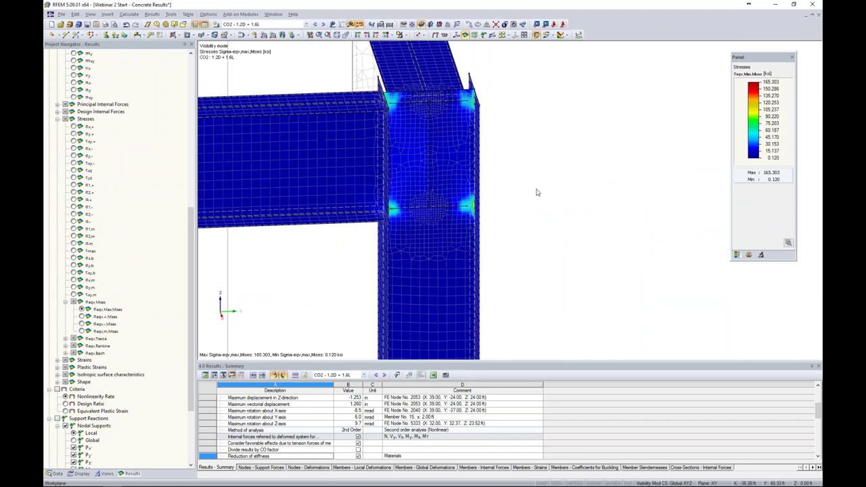
pyautogui.keyDown('ctrl'); pyautogui.moveTo(518, 192); pyautogui.dragTo(440, 199, button='middle'); pyautogui.keyUp('ctrl')
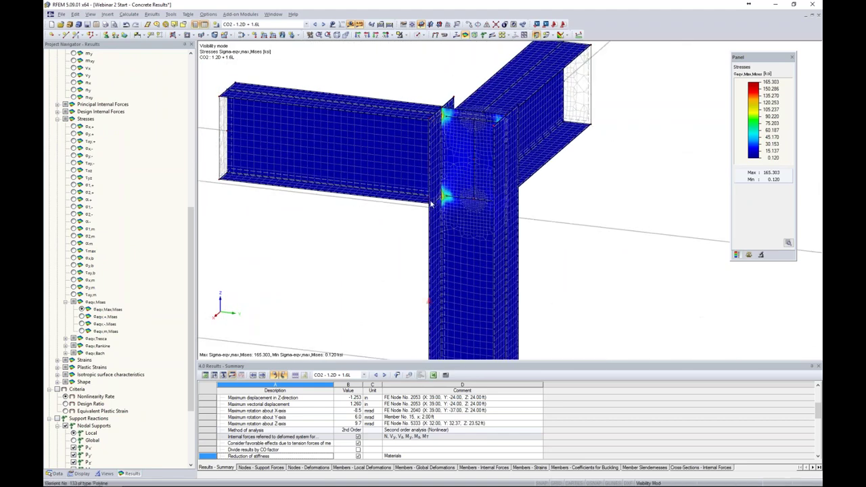
pyautogui.scroll(4, 436, 200)
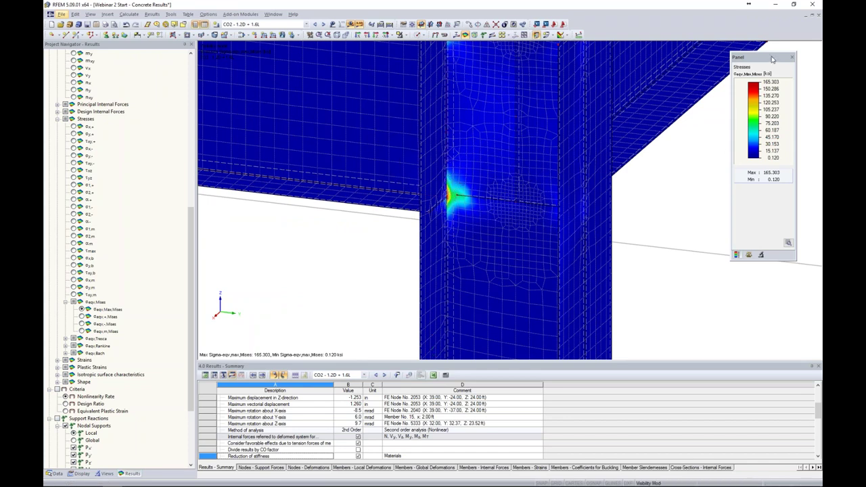
pyautogui.moveTo(643, 193); pyautogui.dragTo(646, 251, button='middle')
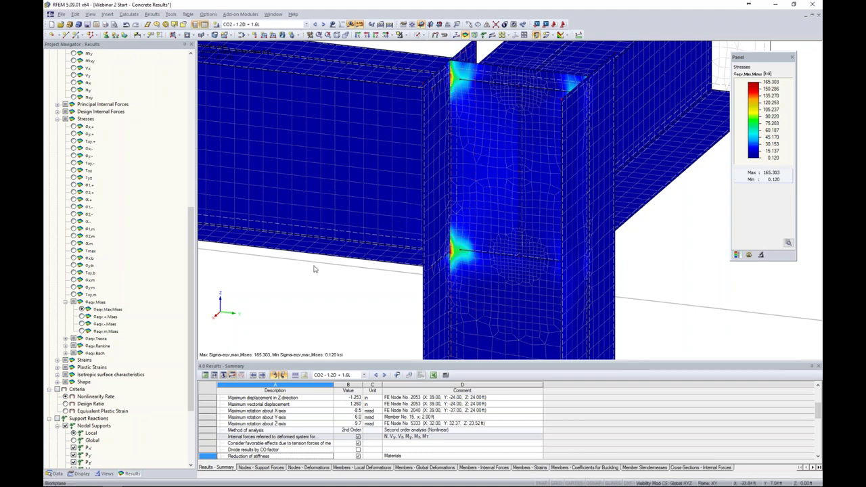
# - Set the distribution of internal forces/stresses on surfaces to Constant on Elements
pyautogui.click(79, 473)
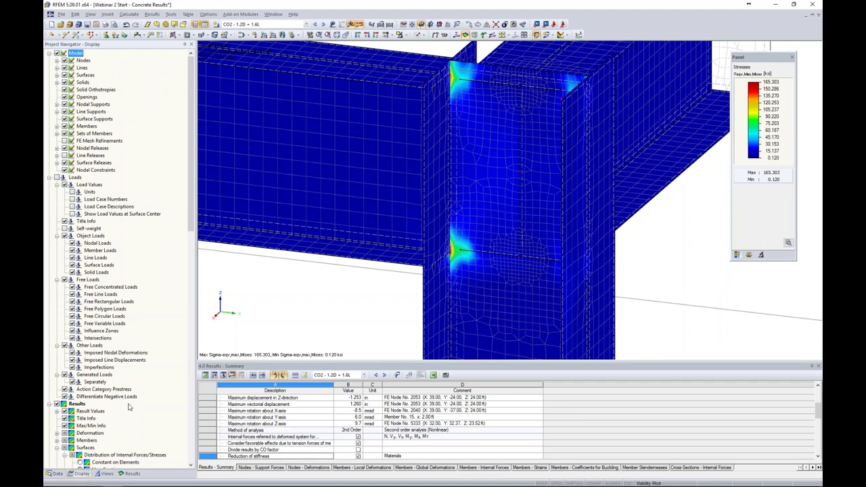
pyautogui.scroll(-2, 129, 406)
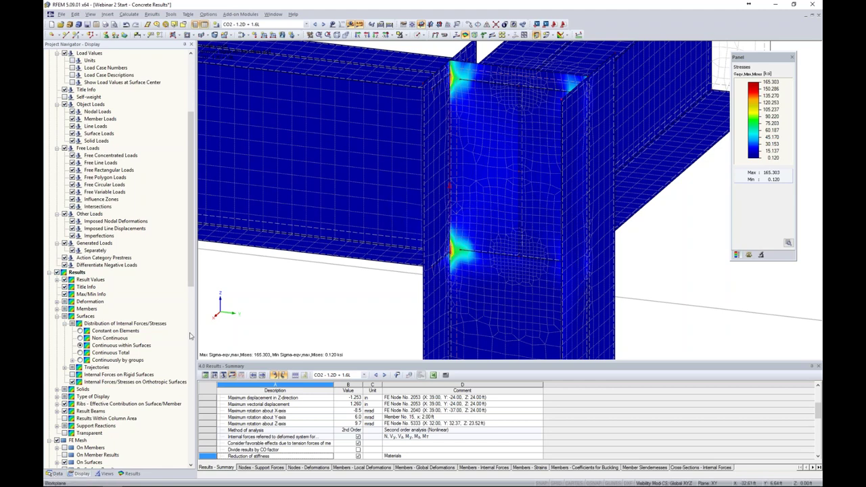
pyautogui.scroll(-2, 155, 344)
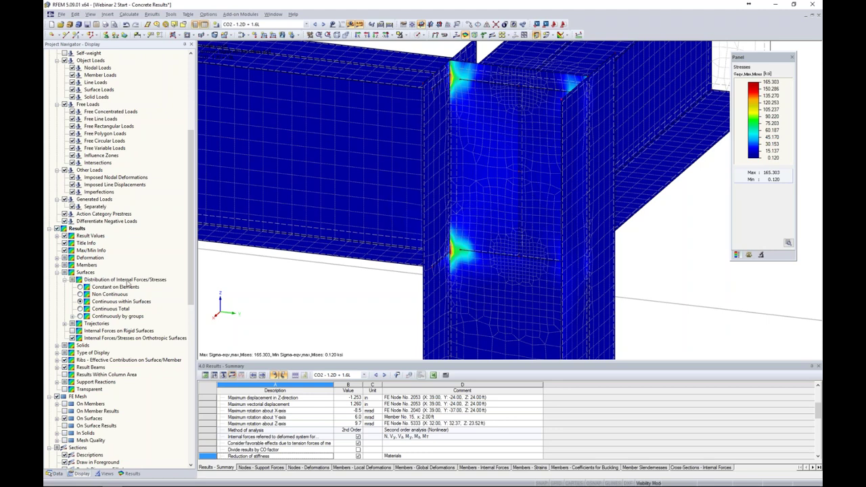
pyautogui.click(80, 287)
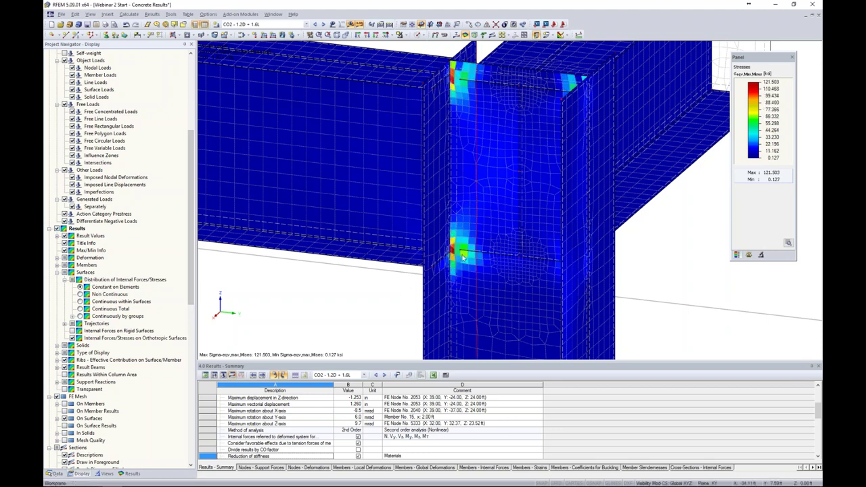
# - Examine the element-constant stresses at the lower flange connection and across the whole beam-column joint
pyautogui.scroll(1, 457, 253)
pyautogui.scroll(1, 455, 251)
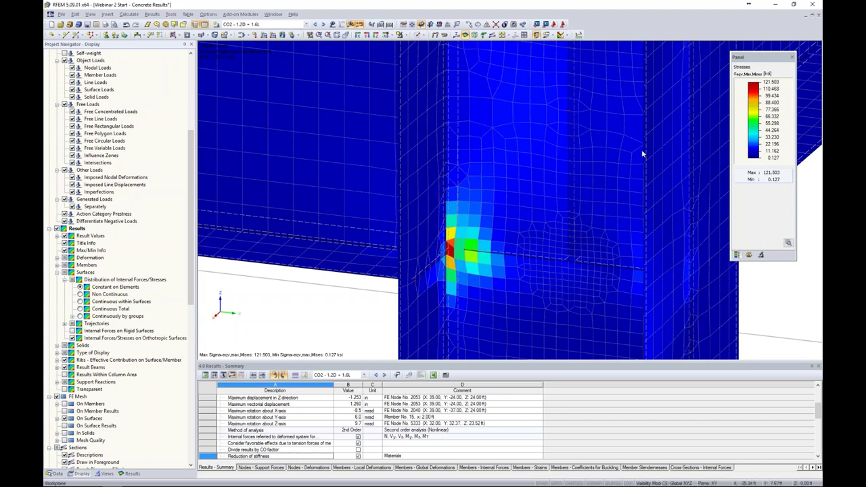
pyautogui.scroll(-5, 731, 95)
pyautogui.scroll(-4, 623, 153)
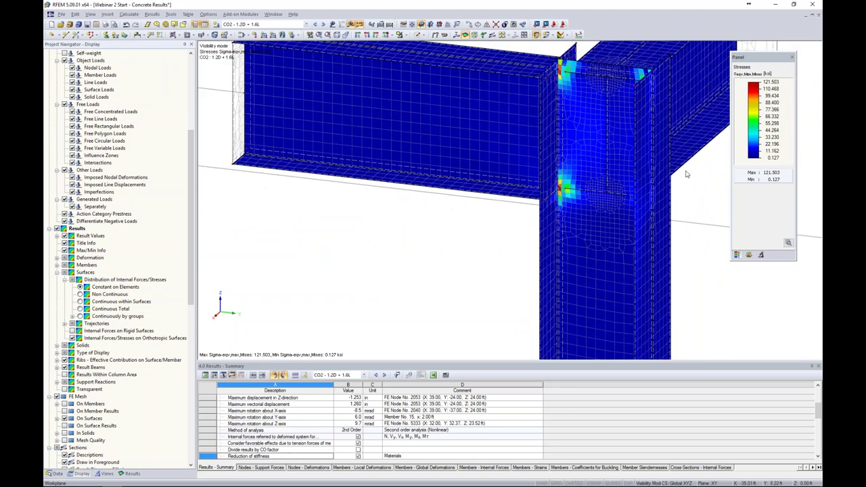
pyautogui.scroll(-4, 577, 171)
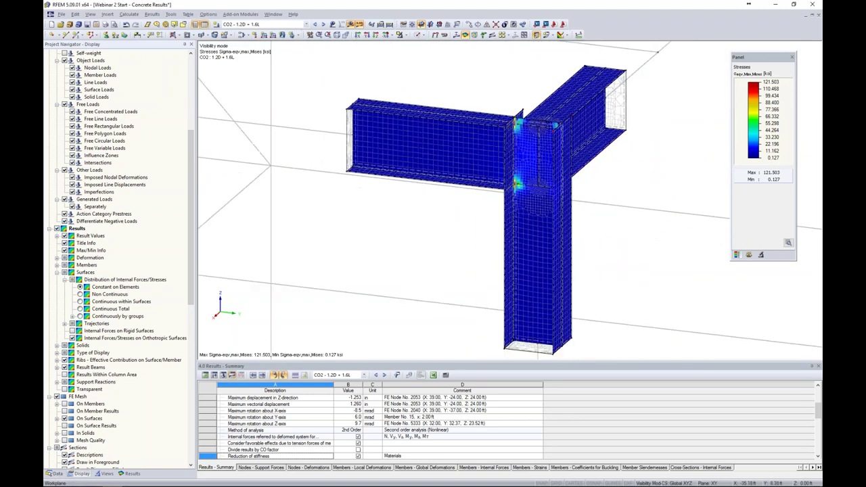
pyautogui.moveTo(575, 173); pyautogui.dragTo(637, 180, button='middle')
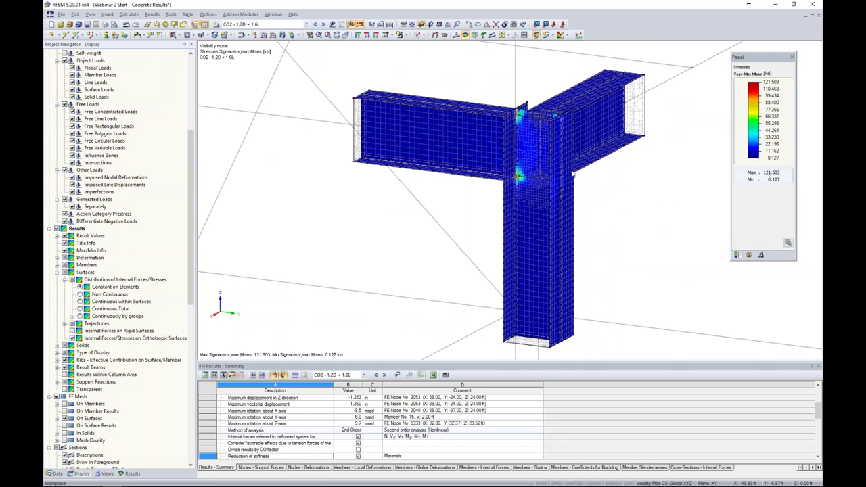
pyautogui.moveTo(620, 217); pyautogui.dragTo(565, 190, button='middle')
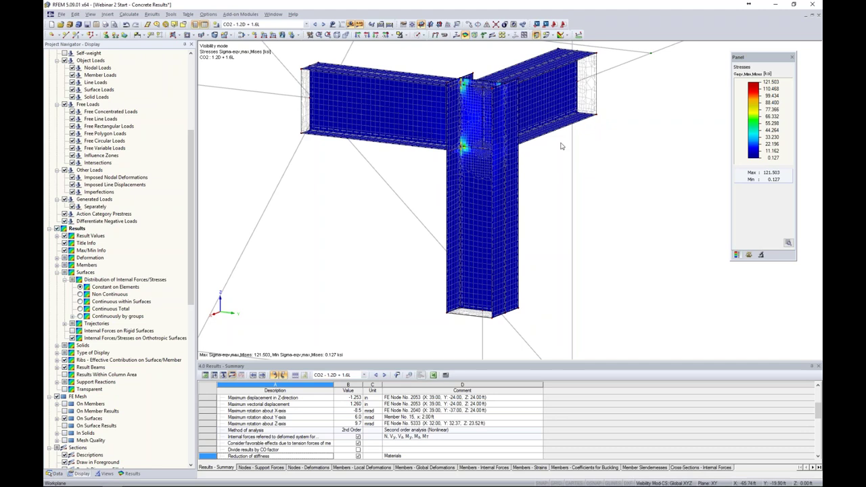
# - Open all surfaces of the beam-column joint for editing and start a new material for them
pyautogui.moveTo(546, 238); pyautogui.dragTo(384, 59)
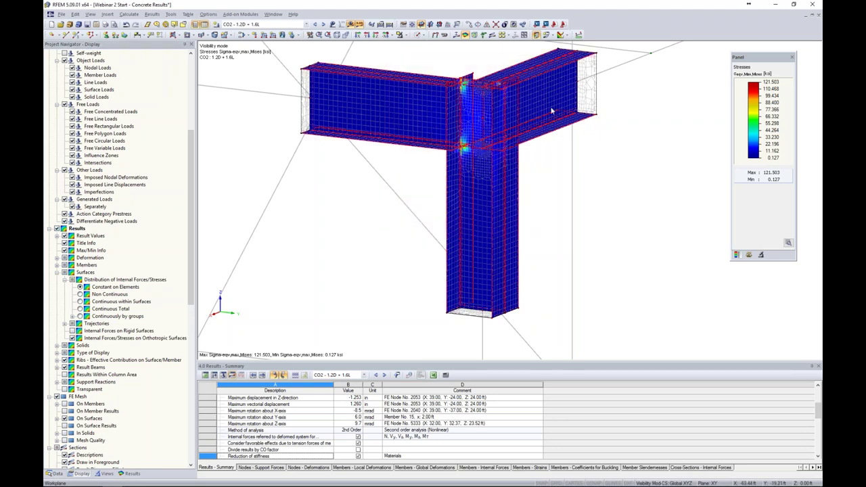
pyautogui.rightClick(418, 90)
pyautogui.moveTo(439, 91)
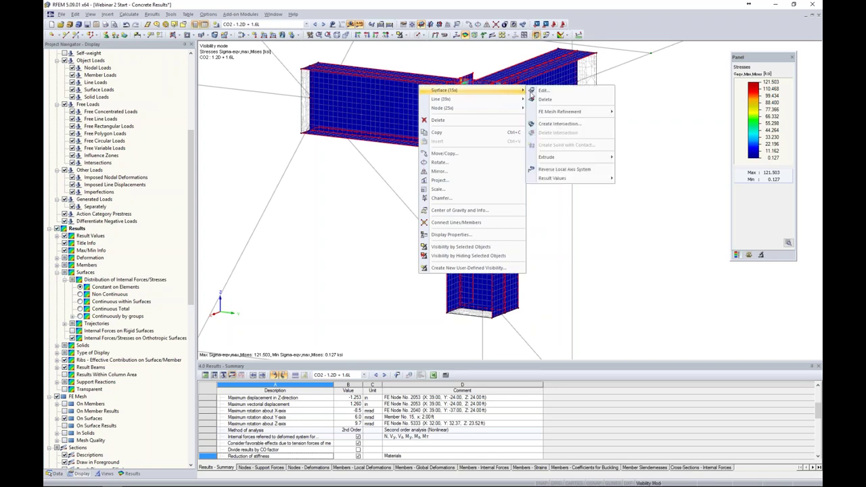
pyautogui.click(538, 91)
pyautogui.click(379, 242)
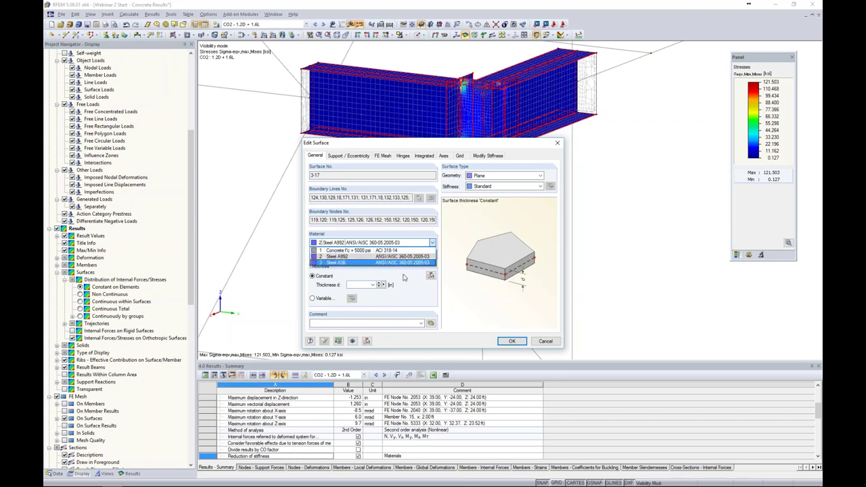
pyautogui.click(403, 278)
pyautogui.click(419, 256)
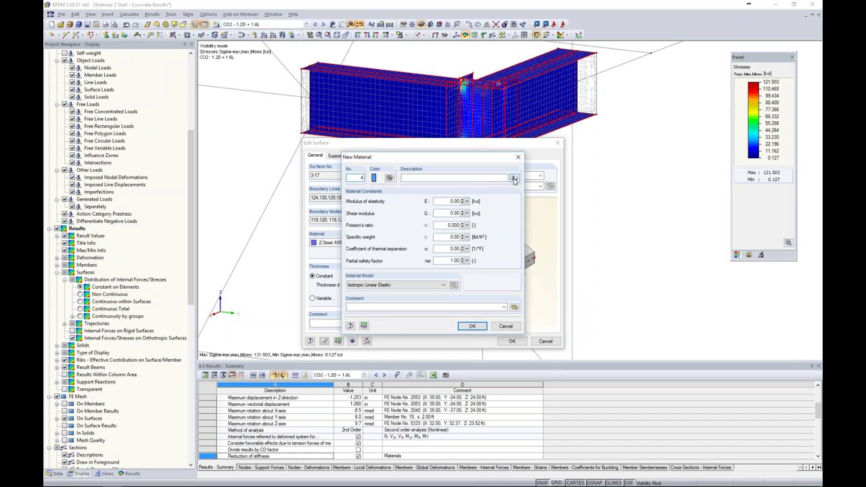
# - Import Steel A992 from the USA favorites group of the Material Library into the new material
pyautogui.click(514, 178)
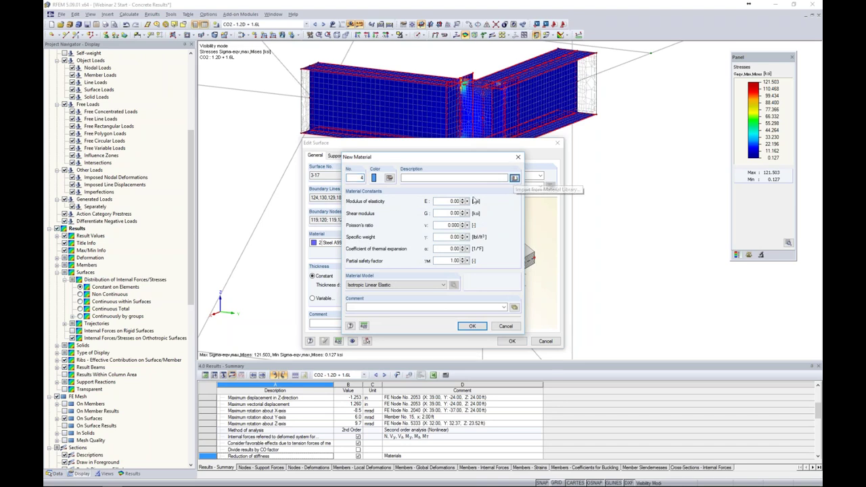
pyautogui.click(298, 235)
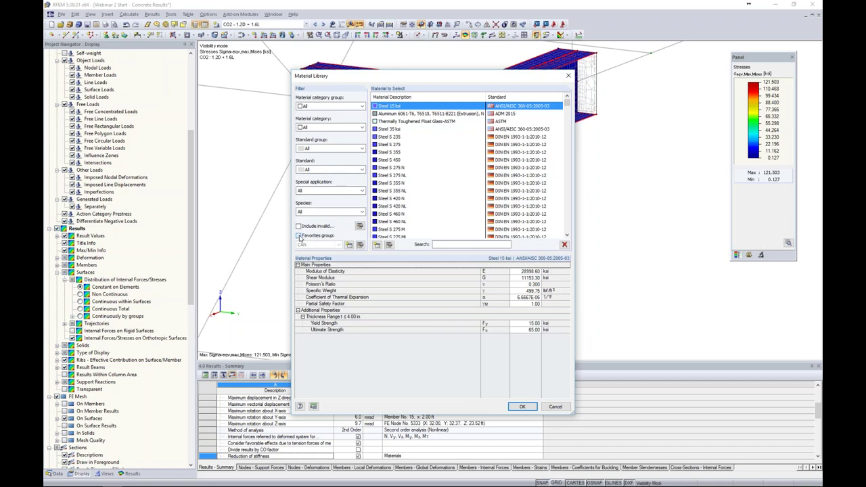
pyautogui.click(307, 244)
pyautogui.click(305, 259)
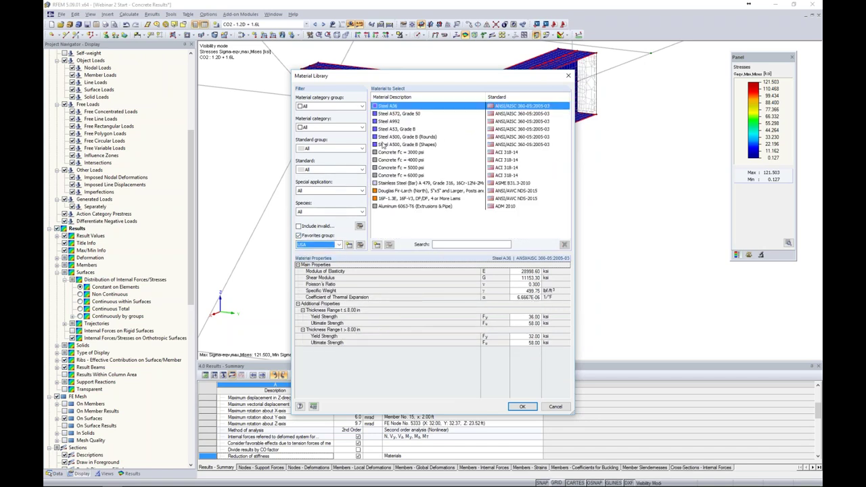
pyautogui.click(388, 122)
pyautogui.click(518, 408)
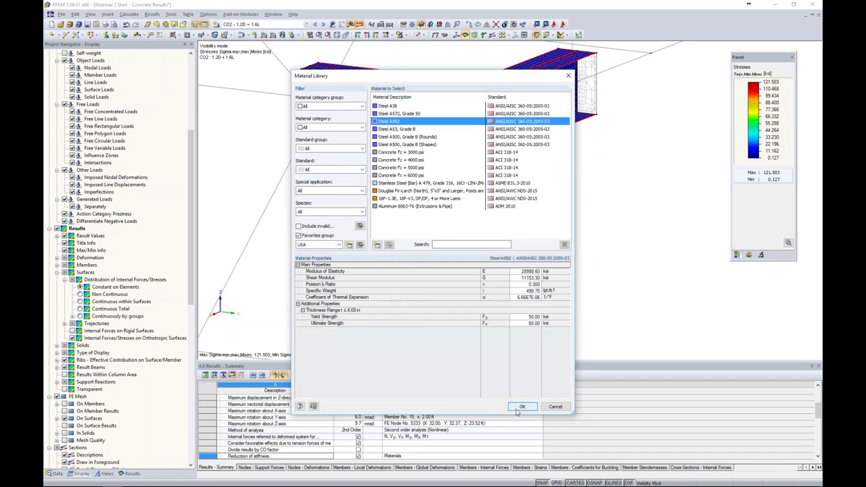
# - Set the new material's model to Isotropic Plastic 2D/3D with a yield strength of 50 ksi
pyautogui.click(409, 285)
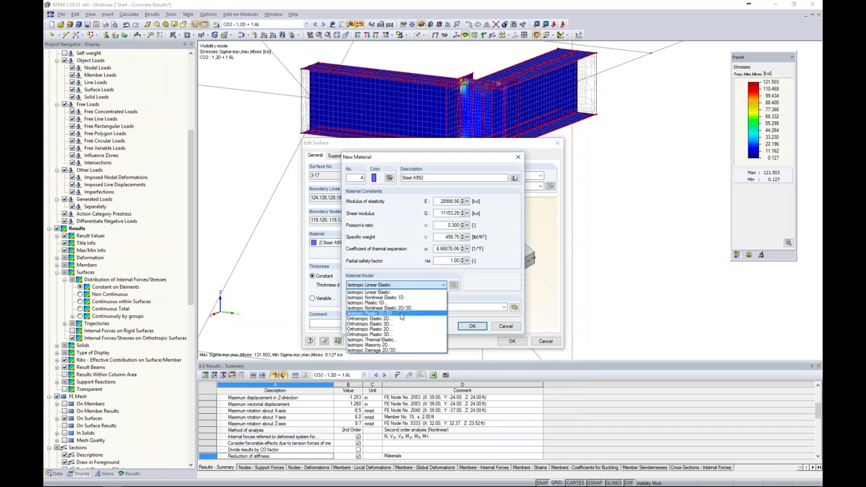
pyautogui.click(401, 315)
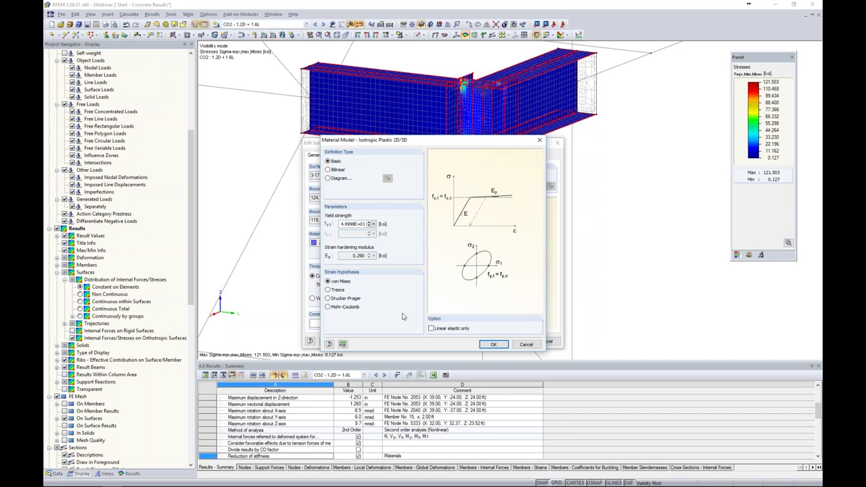
pyautogui.moveTo(341, 224); pyautogui.dragTo(427, 227)
pyautogui.write('50')
pyautogui.click(486, 346)
pyautogui.click(474, 328)
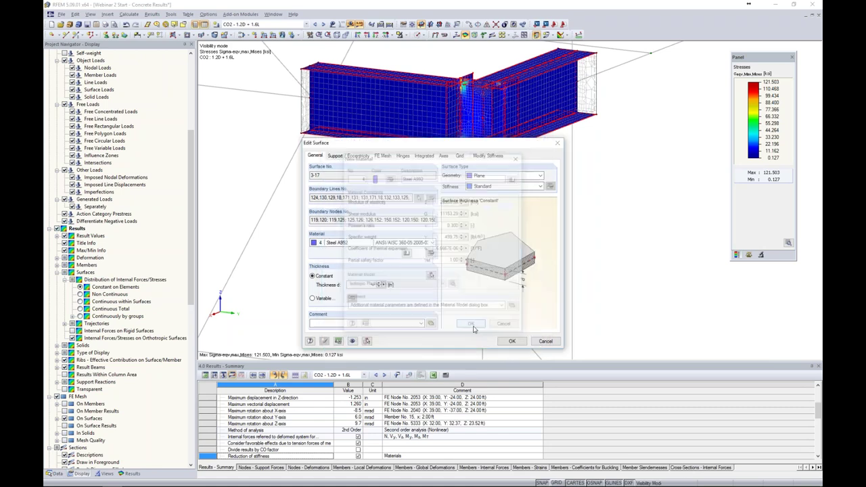
# - Apply the Isotropic Plastic 2D/3D Steel A992 material to the joint surfaces and recalculate the CO2 results
pyautogui.click(432, 242)
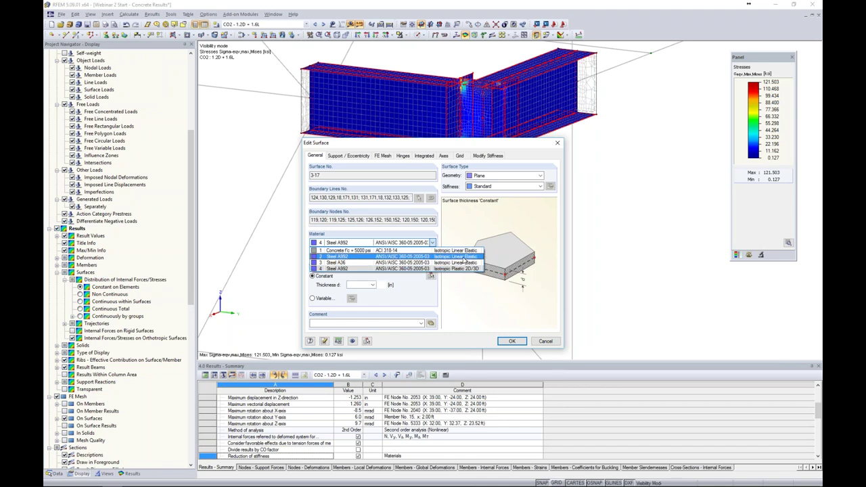
pyautogui.click(464, 309)
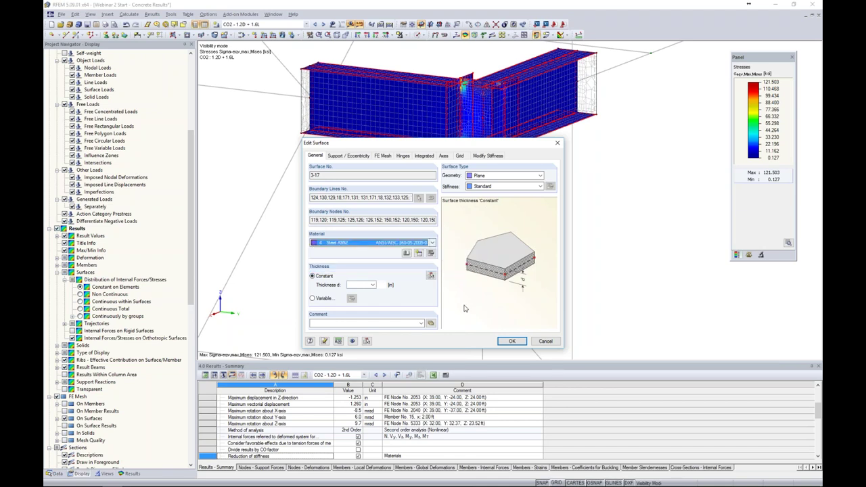
pyautogui.click(508, 341)
pyautogui.click(418, 262)
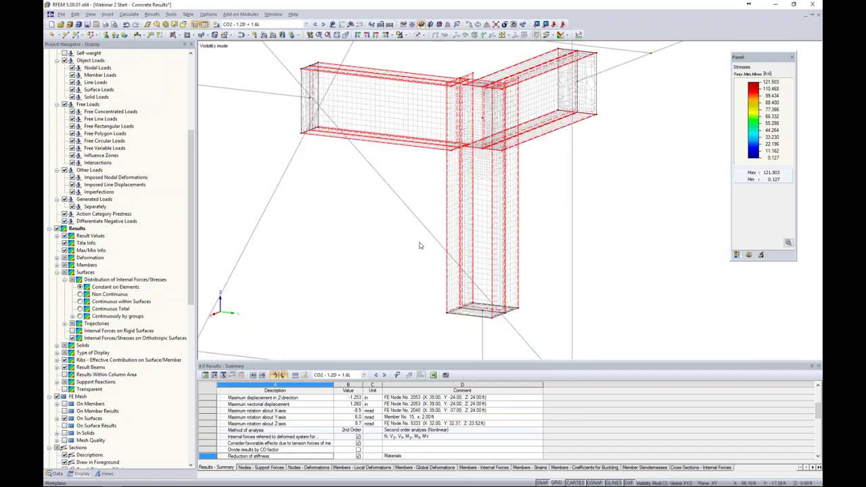
pyautogui.click(350, 24)
pyautogui.click(414, 264)
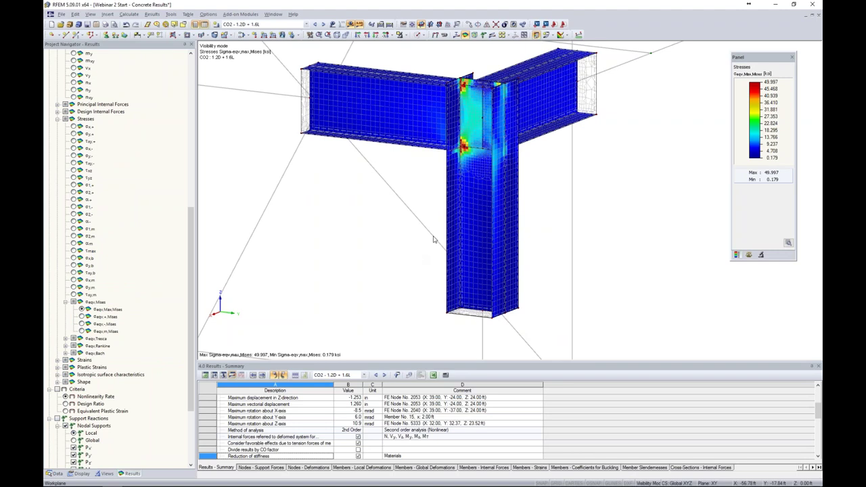
# - Examine the recalculated von Mises stresses on the column web at the beam flange connections
pyautogui.moveTo(743, 60); pyautogui.dragTo(644, 65)
pyautogui.scroll(3, 476, 139)
pyautogui.scroll(2, 476, 135)
pyautogui.scroll(-2, 481, 107)
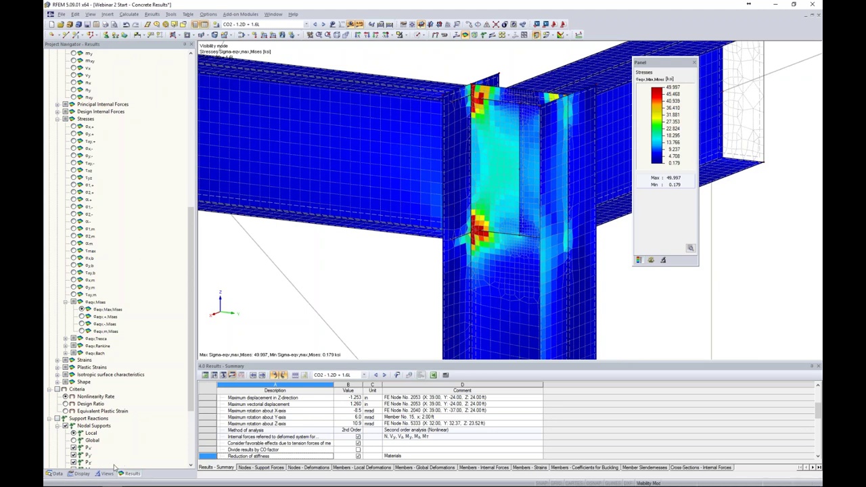
# - Display the Nonlinearity Rate criterion to examine plastic yielding at the connection
pyautogui.scroll(-1, 135, 392)
pyautogui.scroll(-4, 135, 392)
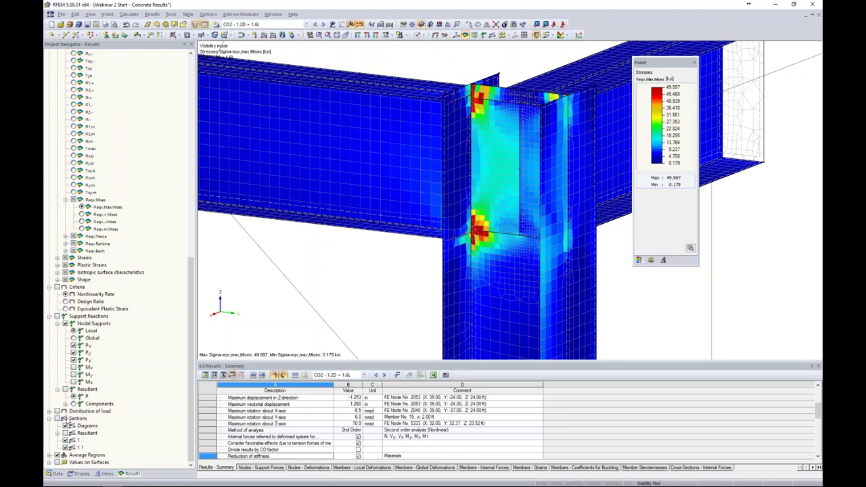
pyautogui.click(58, 287)
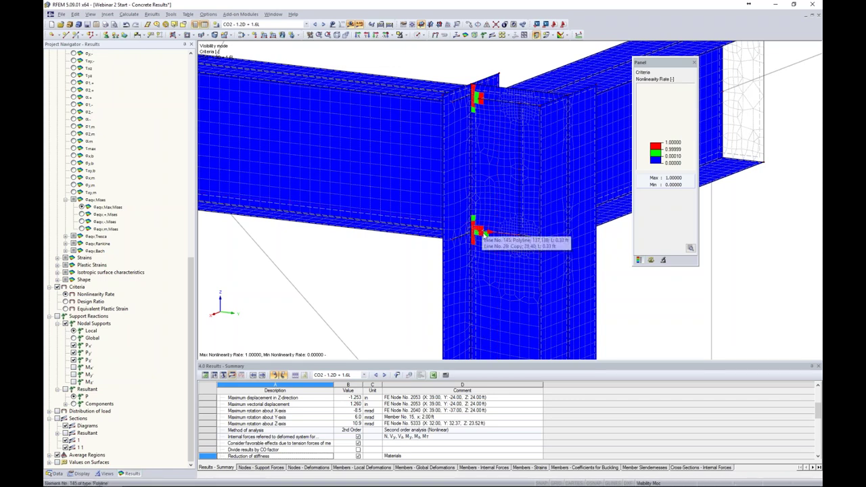
# - Turn off the criteria results and display the σeqv,Max,Mises surface stresses for the whole joint
pyautogui.click(57, 287)
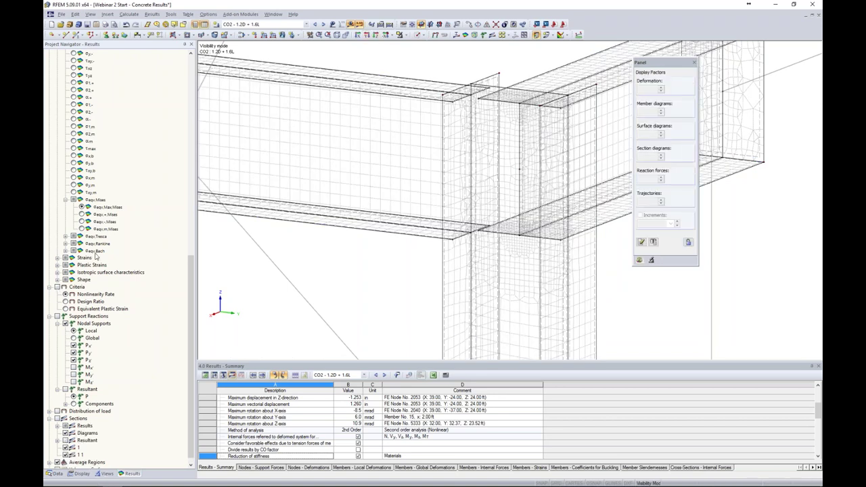
pyautogui.scroll(1, 98, 256)
pyautogui.click(81, 230)
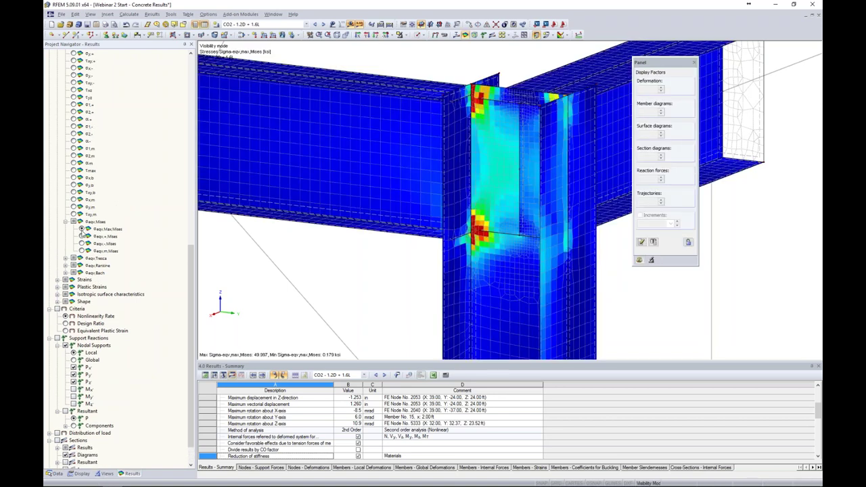
pyautogui.scroll(-5, 464, 196)
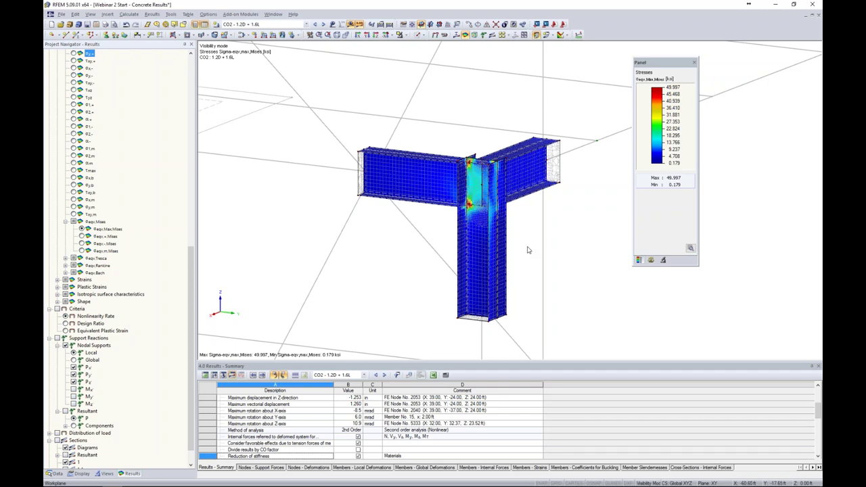
pyautogui.moveTo(528, 244); pyautogui.dragTo(506, 200, button='middle')
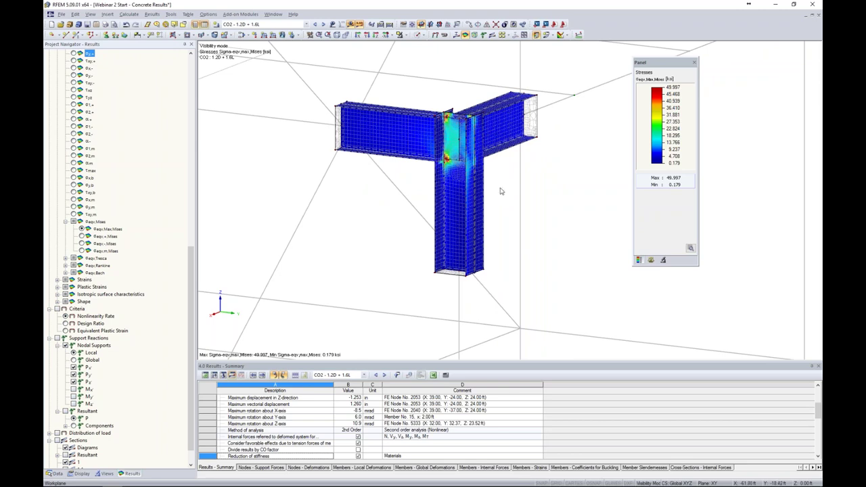
pyautogui.scroll(-4, 500, 191)
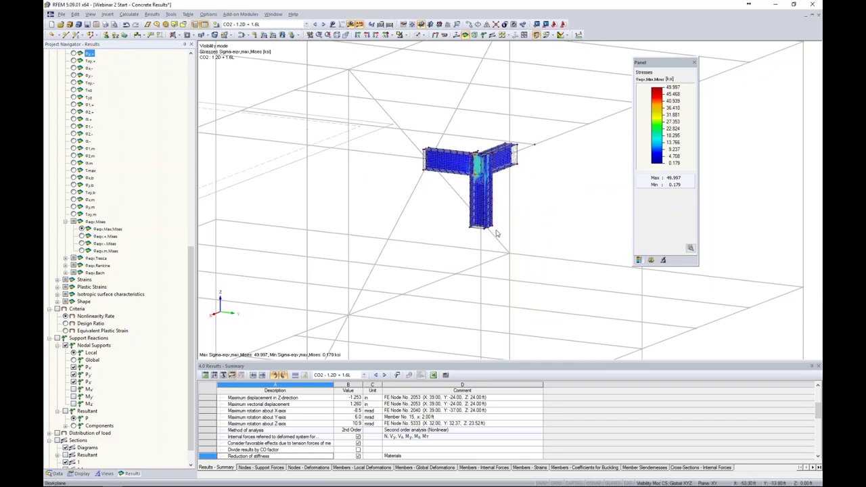
# - Start a graphic printout of the current stress window with 3D PDF as the output
pyautogui.click(60, 15)
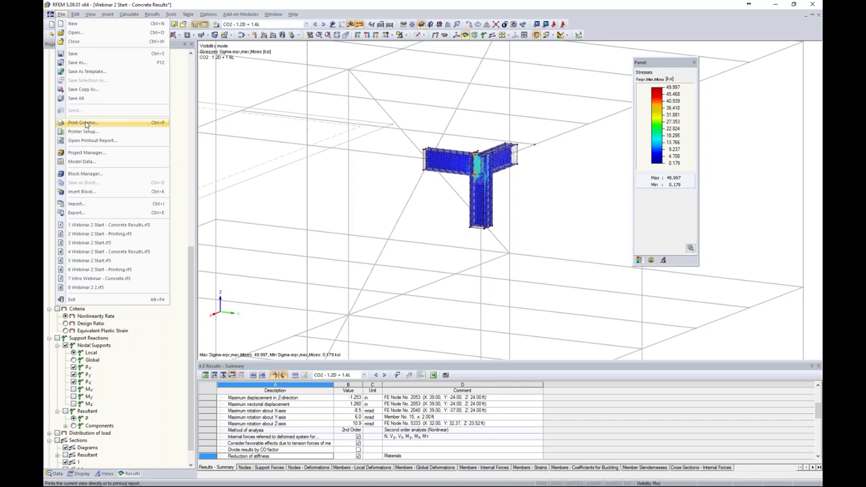
pyautogui.click(236, 84)
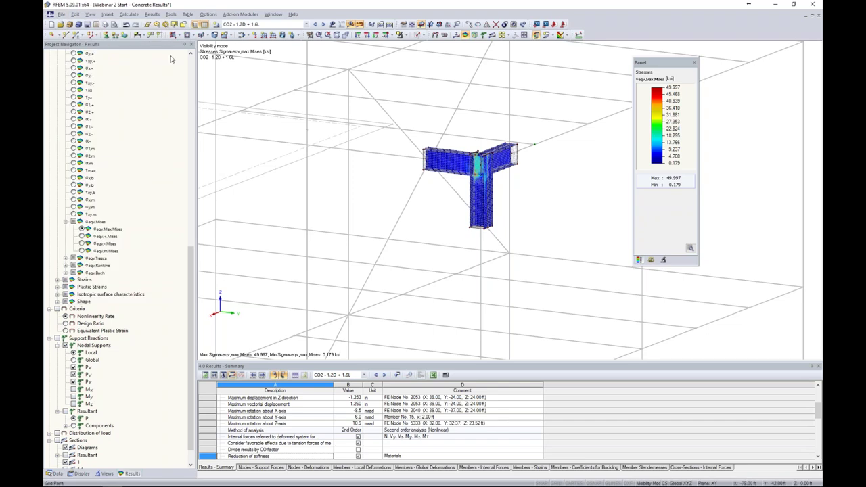
pyautogui.click(105, 25)
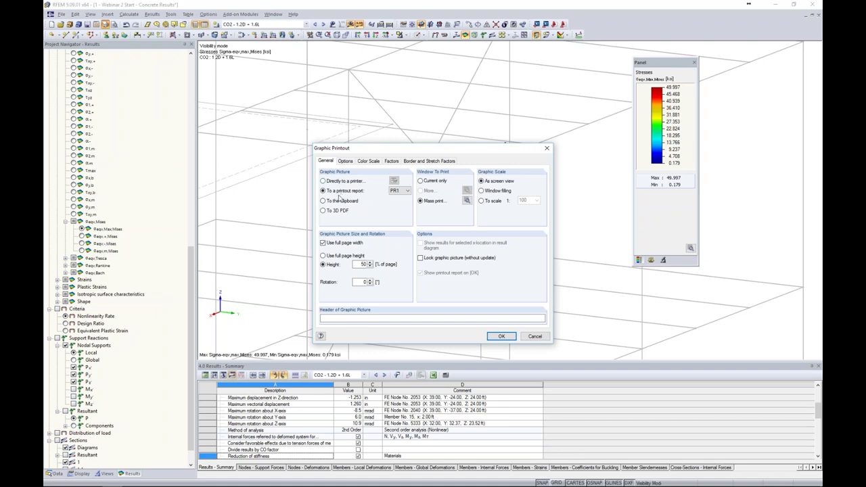
pyautogui.click(323, 211)
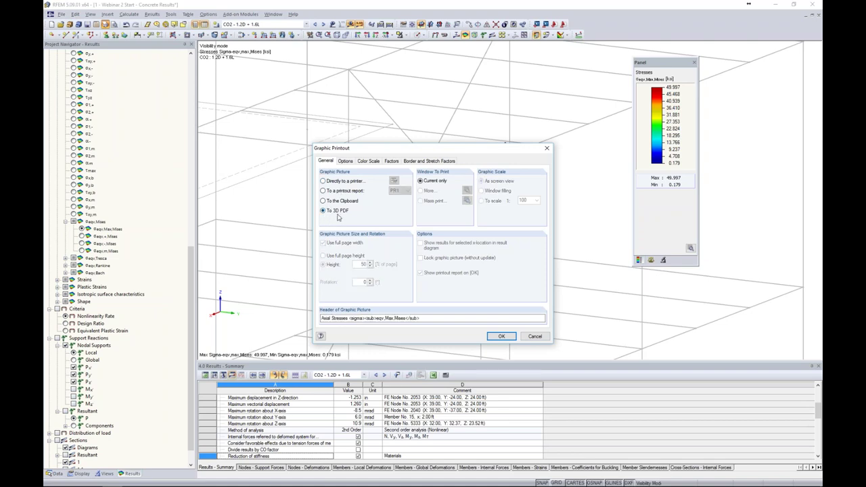
pyautogui.click(501, 336)
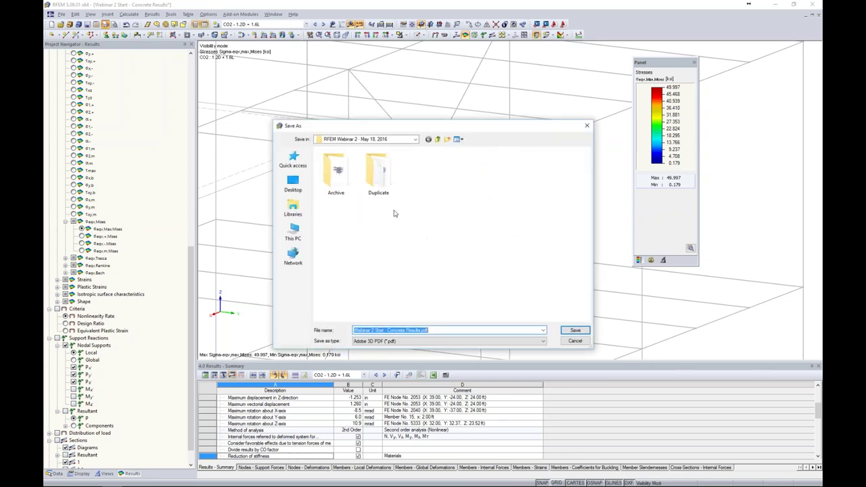
# - Save the 3D PDF as Webinar 2 Start - Concrete Results.pdf in the desktop's Customer Models folder
pyautogui.click(293, 183)
pyautogui.doubleClick(446, 206)
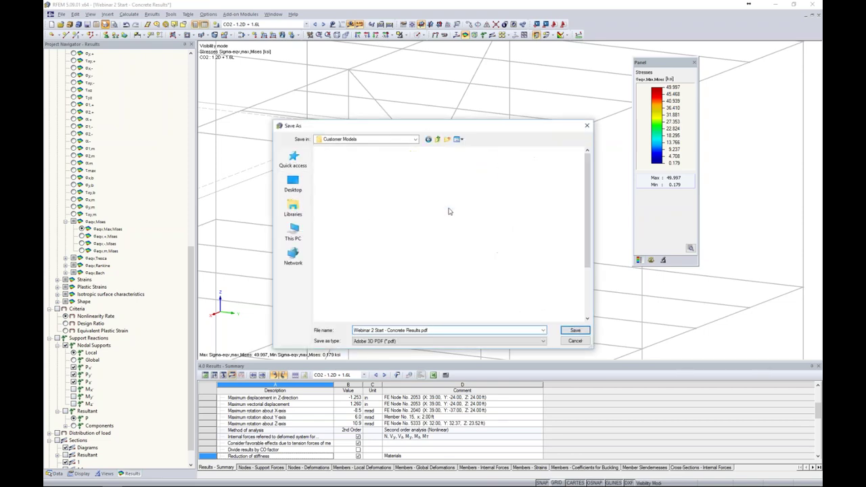
pyautogui.click(574, 331)
pyautogui.click(448, 249)
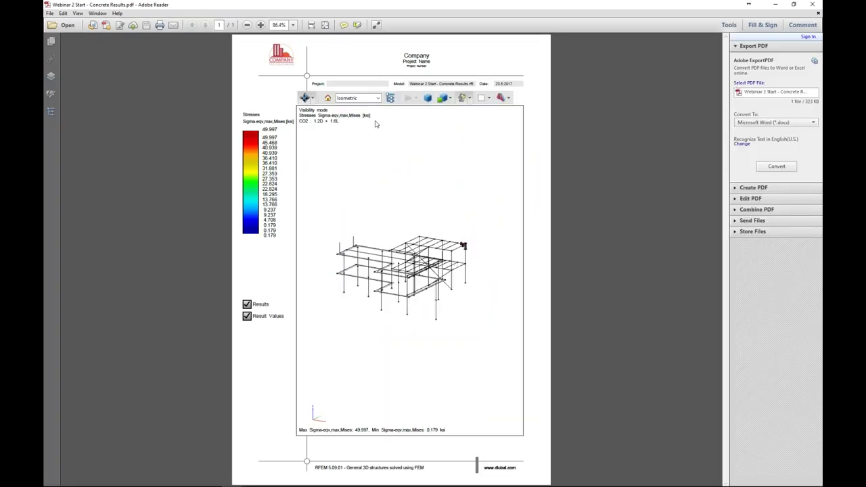
# - Spin the structure in the exported 3D PDF to view it from another side
pyautogui.click(312, 98)
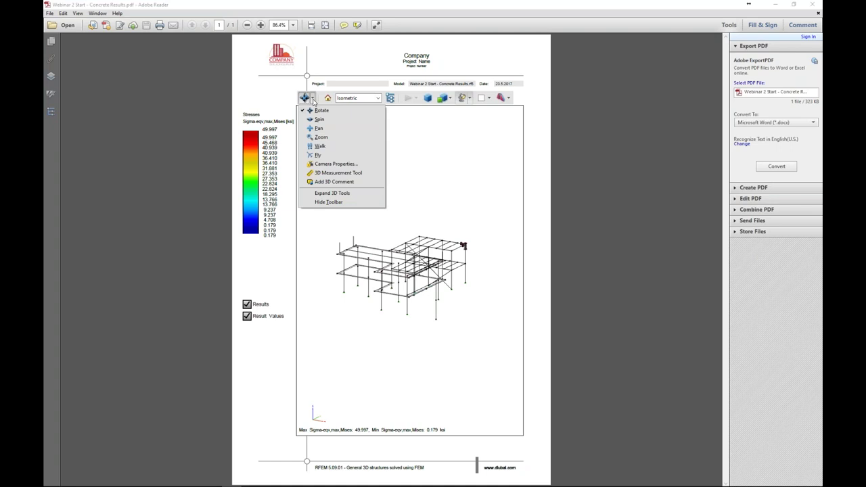
pyautogui.click(319, 119)
pyautogui.moveTo(483, 274); pyautogui.dragTo(404, 229)
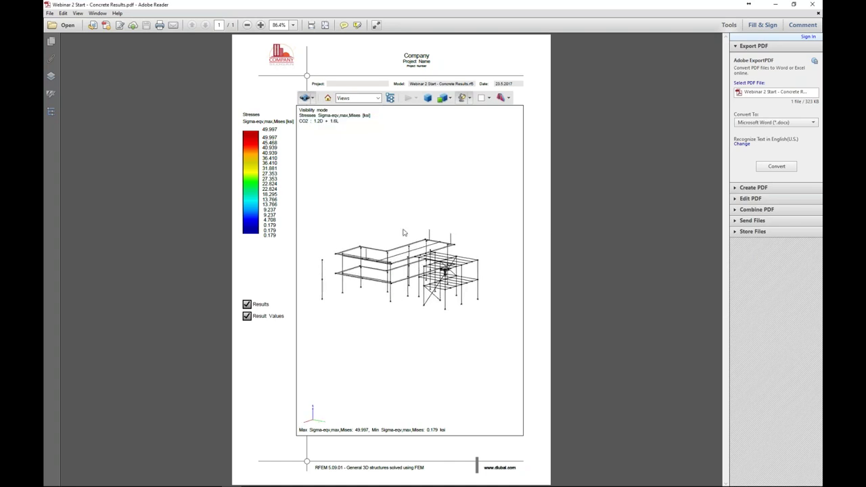
# - Pan and zoom the 3D PDF model to inspect the corner joint's stress results up close
pyautogui.click(307, 97)
pyautogui.click(321, 130)
pyautogui.scroll(6, 451, 278)
pyautogui.moveTo(504, 284); pyautogui.dragTo(410, 269)
pyautogui.scroll(8, 411, 269)
pyautogui.scroll(3, 420, 227)
pyautogui.moveTo(420, 227); pyautogui.dragTo(377, 300)
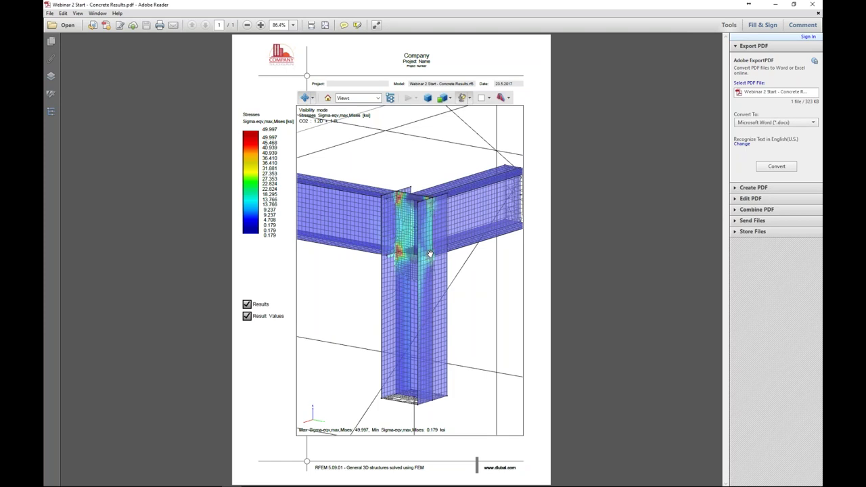
# - Close the PDF and switch to the open RFEM model Webinar 2 Start - Printing
pyautogui.click(813, 4)
pyautogui.scroll(-3, 490, 115)
pyautogui.moveTo(491, 120); pyautogui.dragTo(558, 176, button='middle')
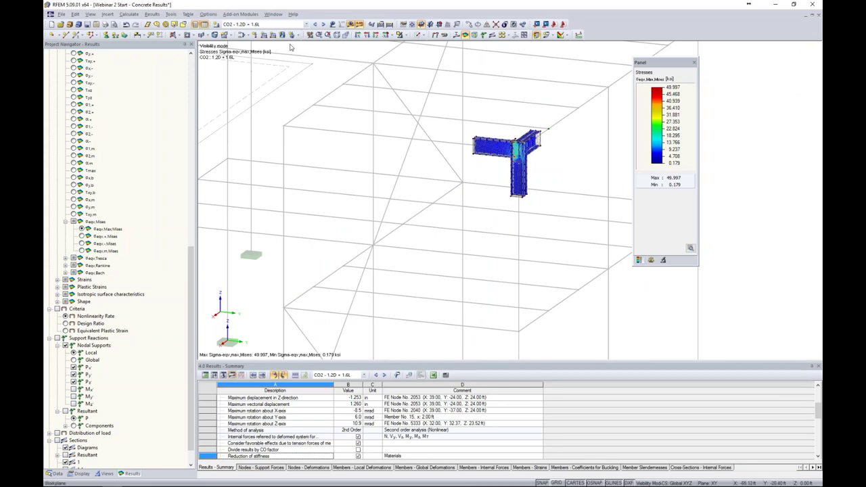
pyautogui.click(274, 15)
pyautogui.click(305, 127)
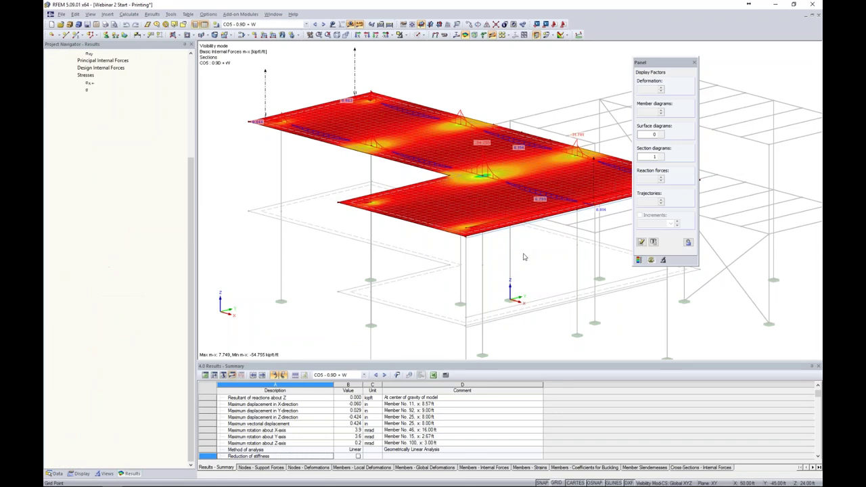
# - Show the m-x colour scale in the results display panel and move the panel away from the slab
pyautogui.keyDown('ctrl'); pyautogui.moveTo(536, 251); pyautogui.dragTo(491, 236, button='middle'); pyautogui.keyUp('ctrl')
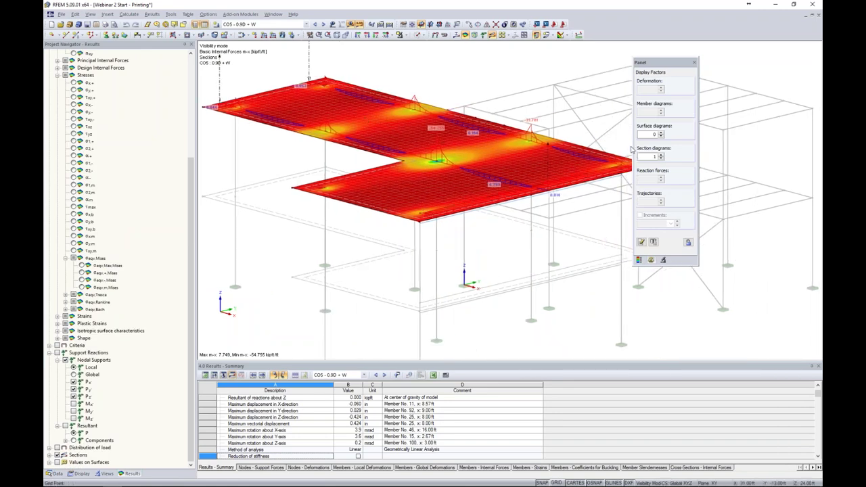
pyautogui.scroll(6, 118, 183)
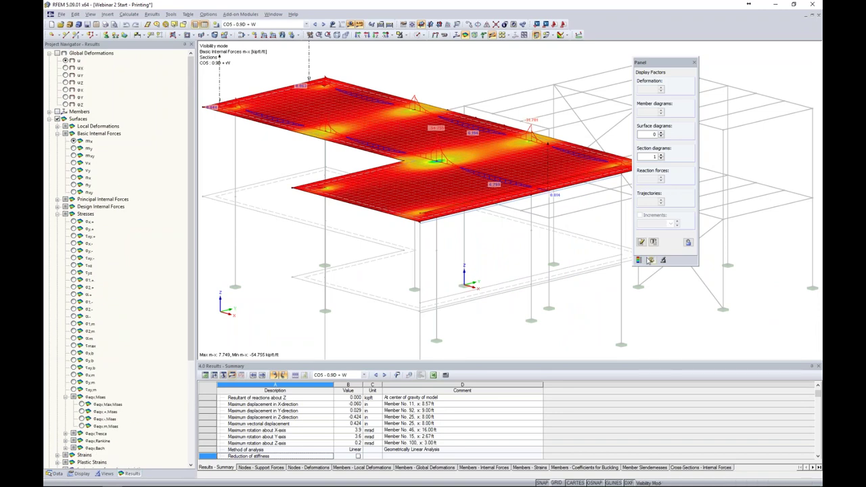
pyautogui.click(638, 260)
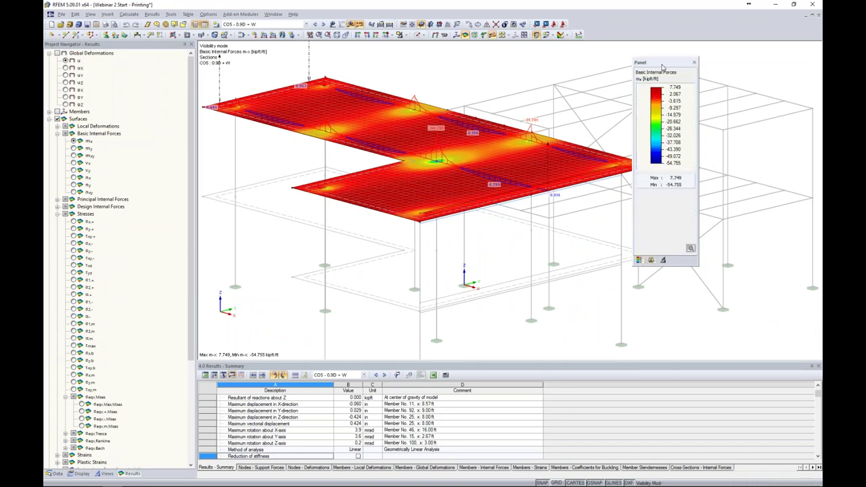
pyautogui.moveTo(662, 67); pyautogui.dragTo(681, 62)
# - Step the displayed slab results through CO7 - D + L to CO8 - D + 0.6W, keeping the panel clear of the model
pyautogui.click(323, 24)
pyautogui.click(323, 25)
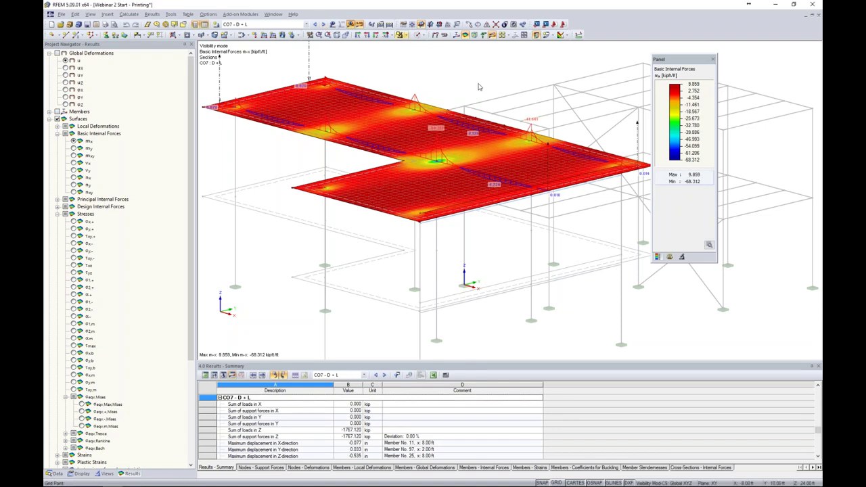
pyautogui.moveTo(479, 85); pyautogui.dragTo(516, 104, button='middle')
pyautogui.moveTo(672, 64); pyautogui.dragTo(714, 61)
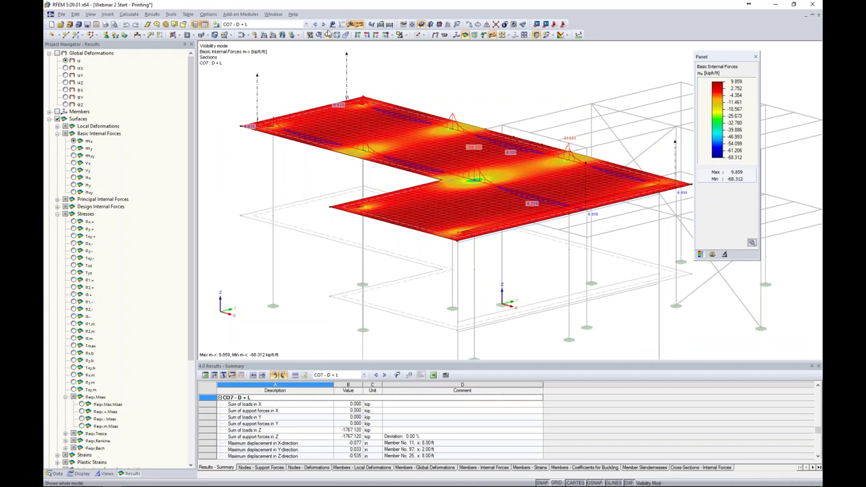
pyautogui.click(325, 25)
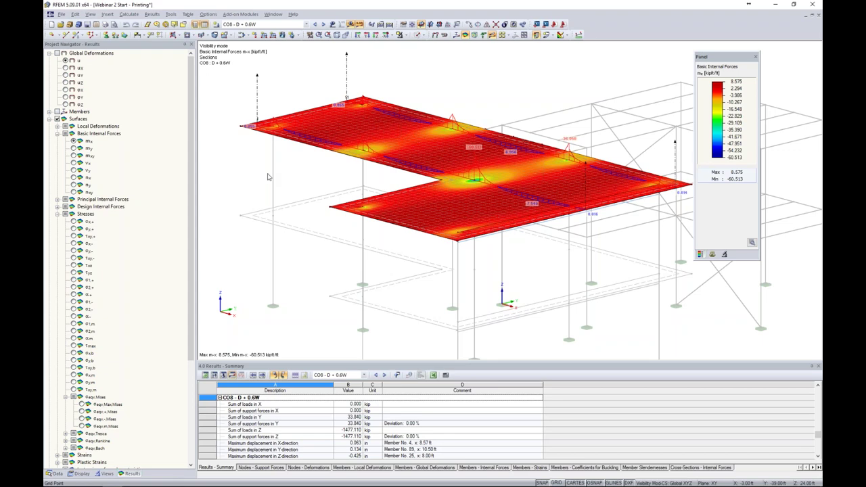
# - Set up the graphic printout as a mass print into printout report PR1
pyautogui.click(106, 25)
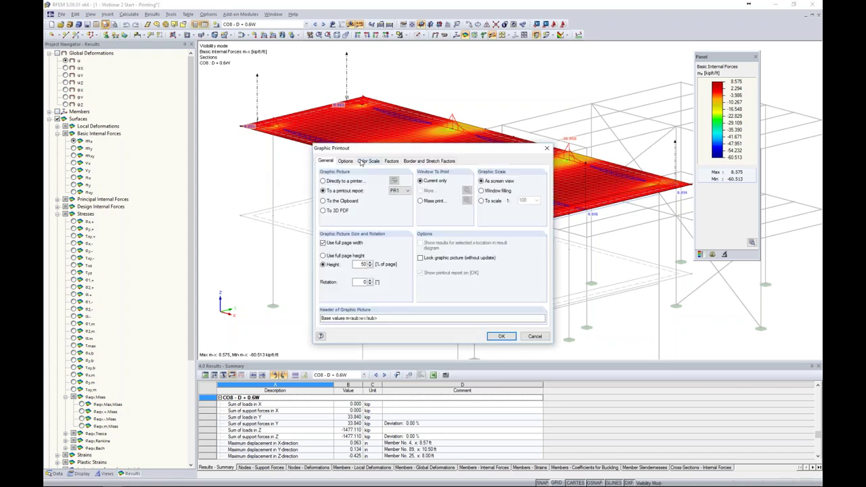
pyautogui.click(420, 201)
pyautogui.click(356, 264)
pyautogui.doubleClick(355, 264)
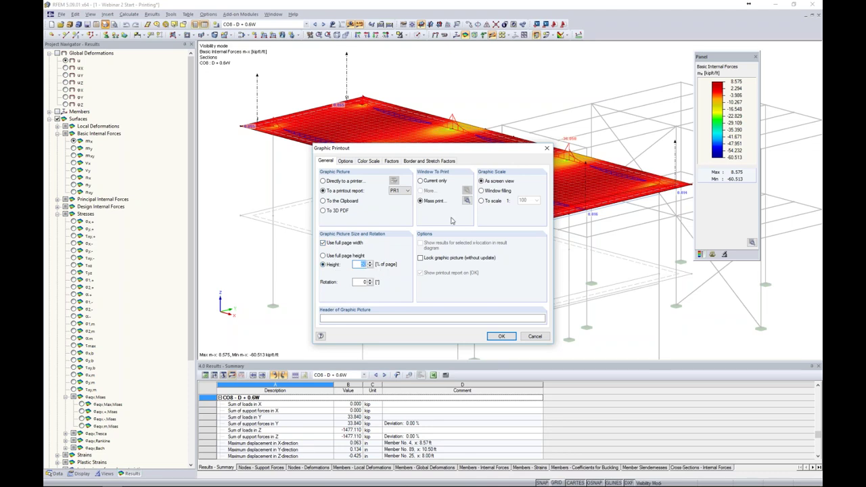
# - Configure the mass print to generate m-x result graphics of all load cases and combinations in the current view, and start the printout
pyautogui.click(465, 201)
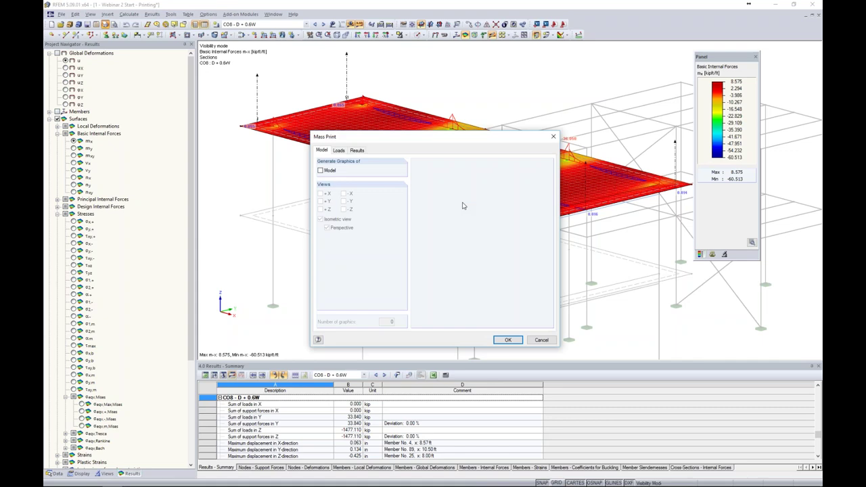
pyautogui.click(336, 152)
pyautogui.click(356, 150)
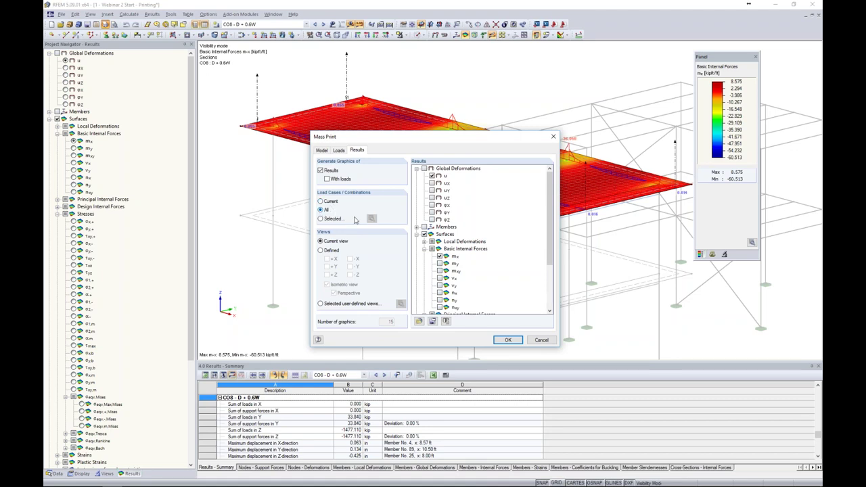
pyautogui.click(508, 342)
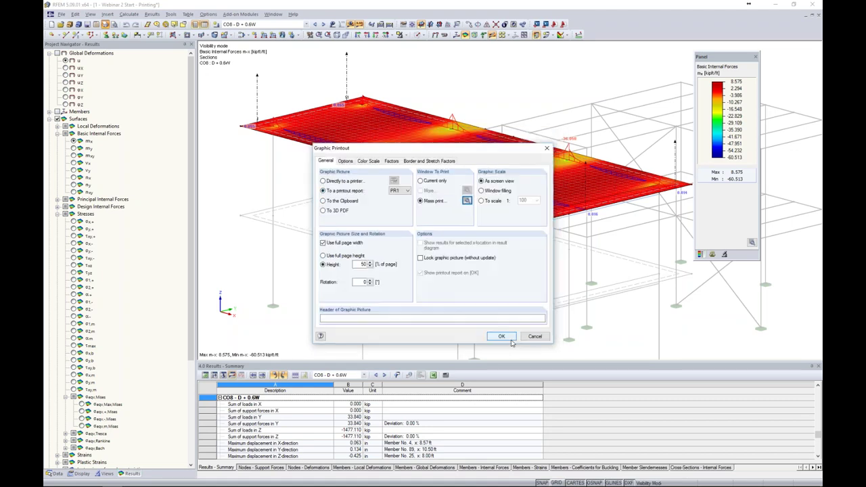
pyautogui.click(508, 337)
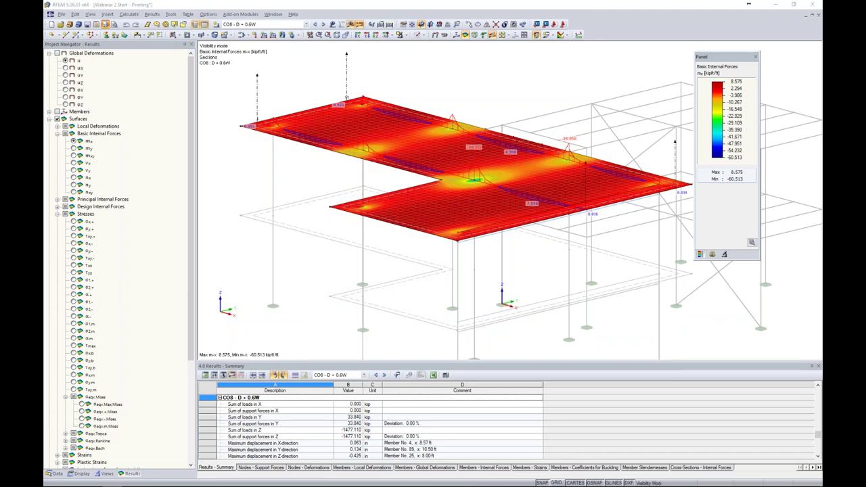
# - Create the new printout report from template 7 - Input data and reduced results
pyautogui.click(434, 253)
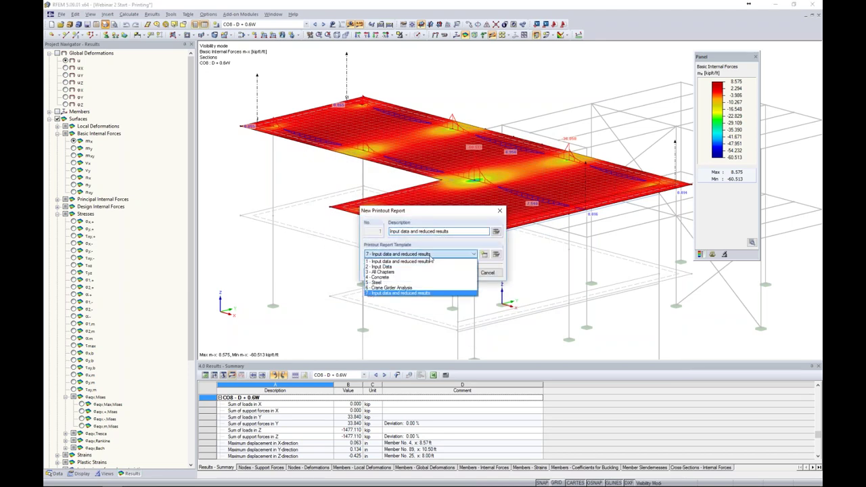
pyautogui.click(424, 294)
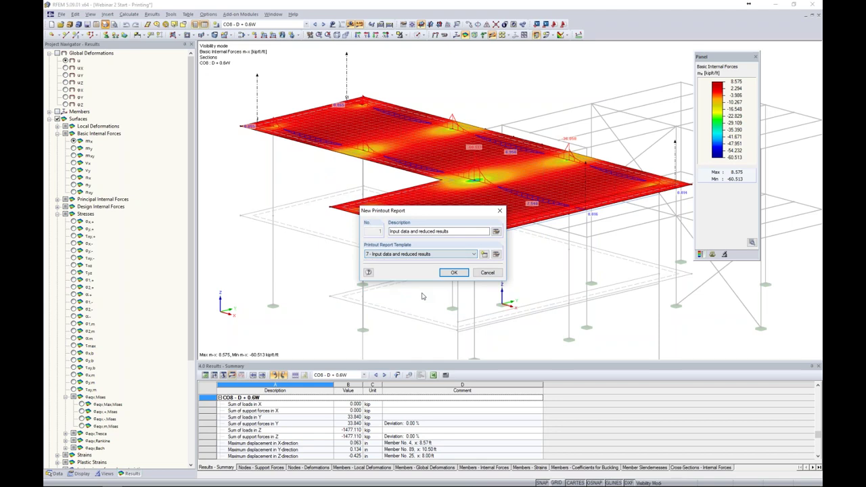
pyautogui.click(451, 272)
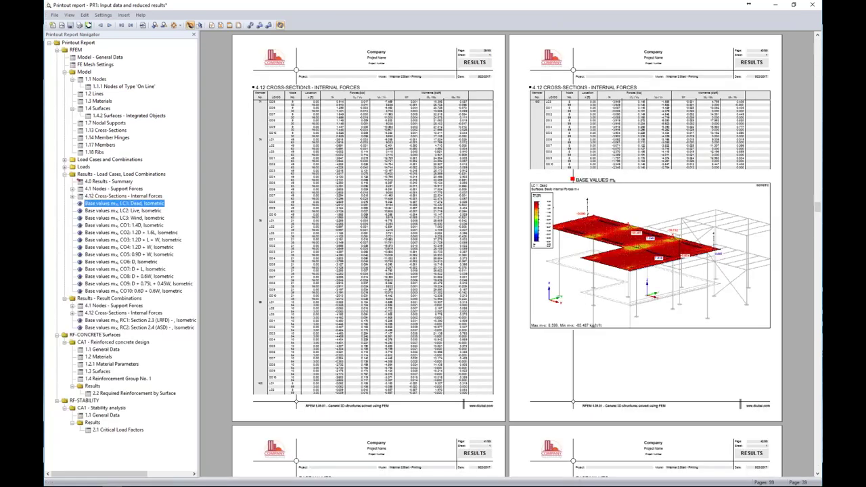
# - Review the m-x base value graphics for the load cases and combinations in the printout report
pyautogui.click(123, 196)
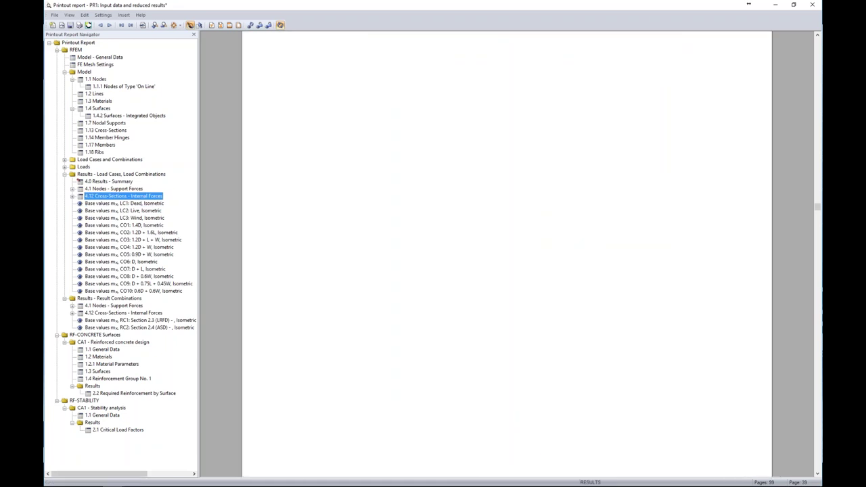
pyautogui.scroll(-10, 223, 239)
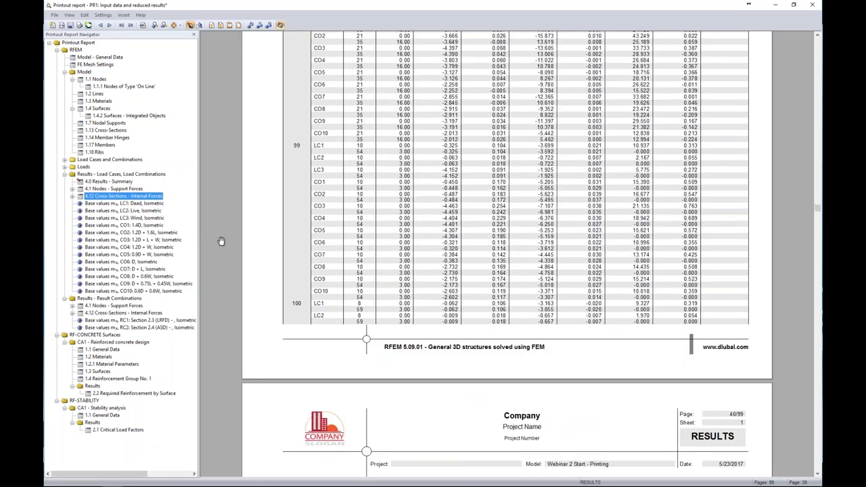
pyautogui.scroll(-5, 286, 260)
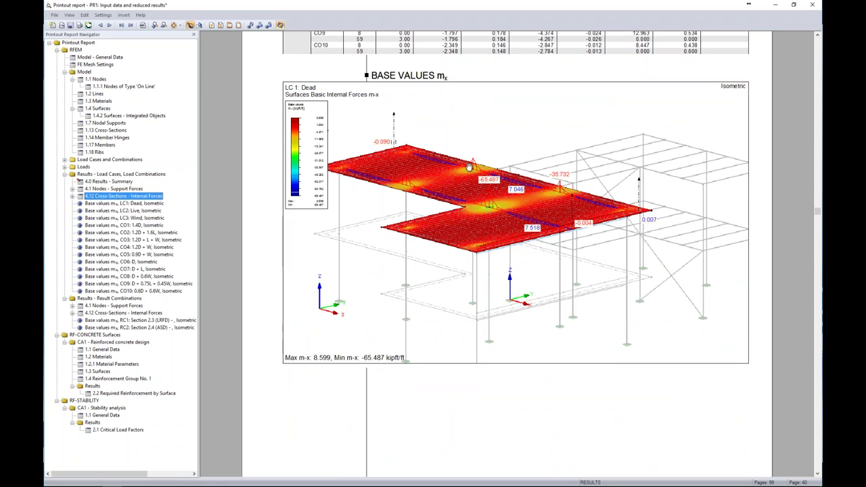
pyautogui.scroll(-12, 355, 170)
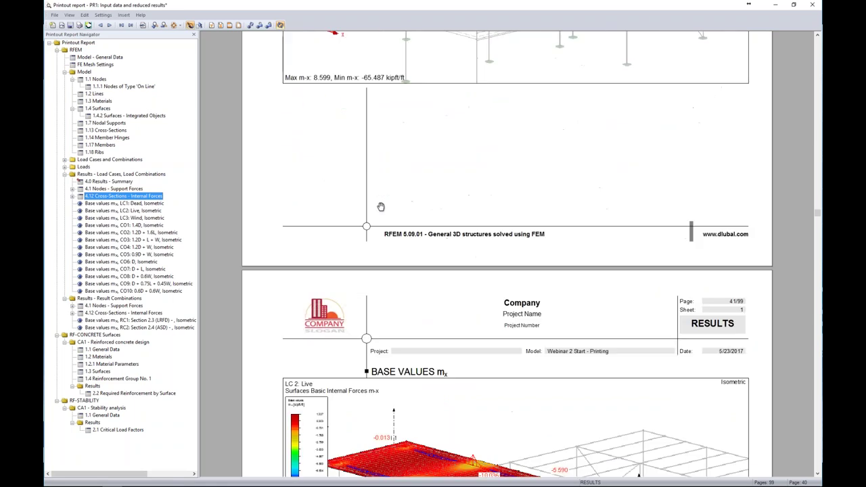
pyautogui.scroll(-12, 368, 232)
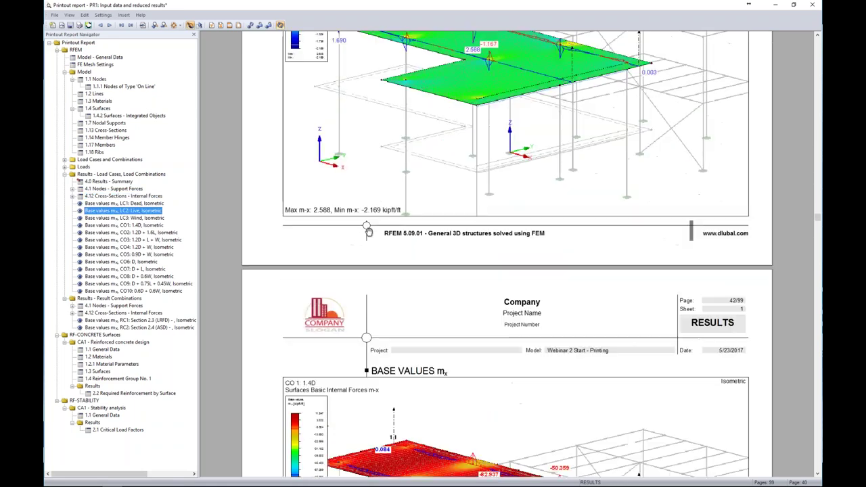
pyautogui.scroll(-10, 327, 203)
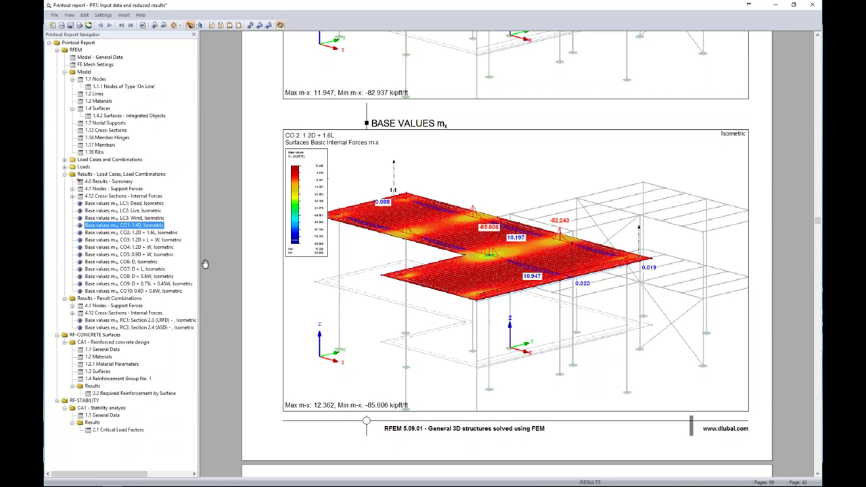
# - Edit the report's CO2: 1.2D + 1.6L graphic to hide the FE mesh, and compare it with the CO3 graphic in the report
pyautogui.rightClick(480, 177)
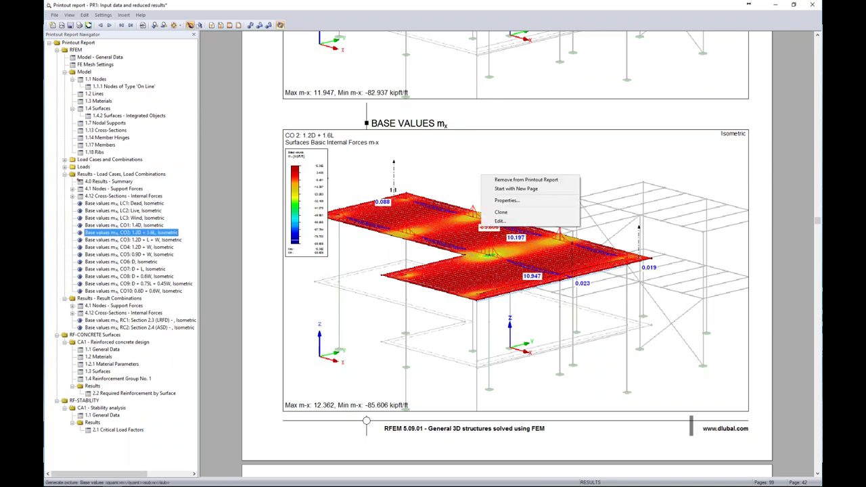
pyautogui.click(501, 221)
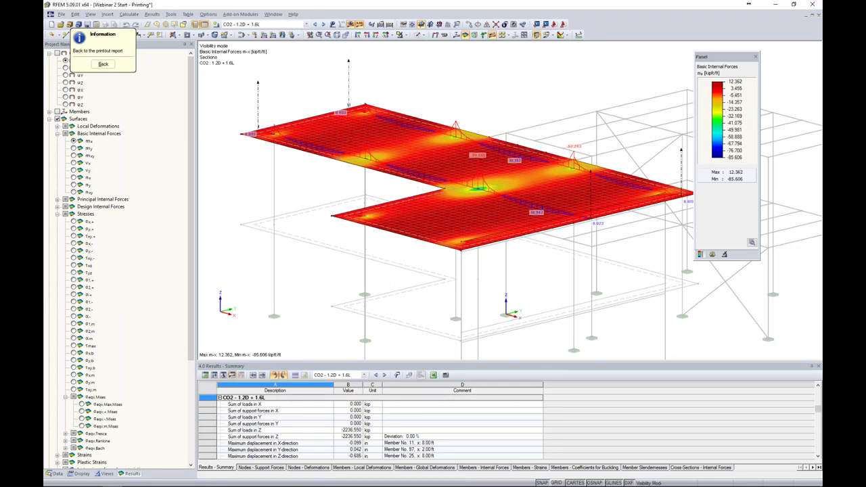
pyautogui.click(82, 474)
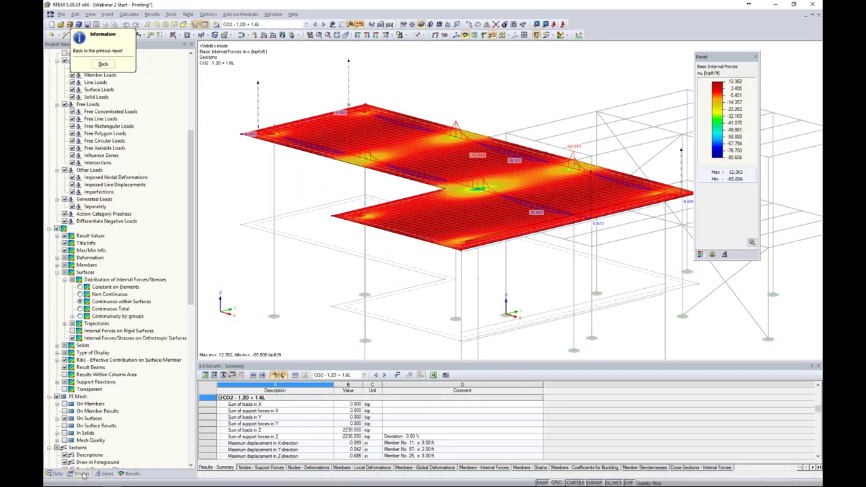
pyautogui.scroll(-8, 93, 392)
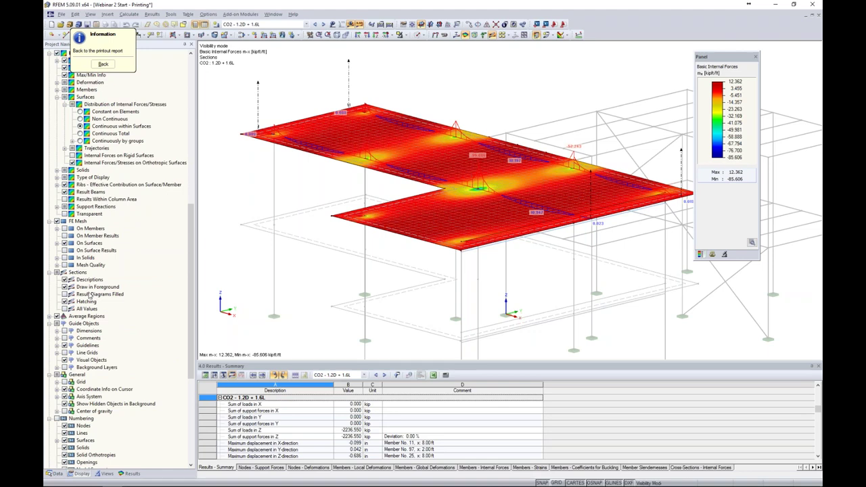
pyautogui.click(57, 222)
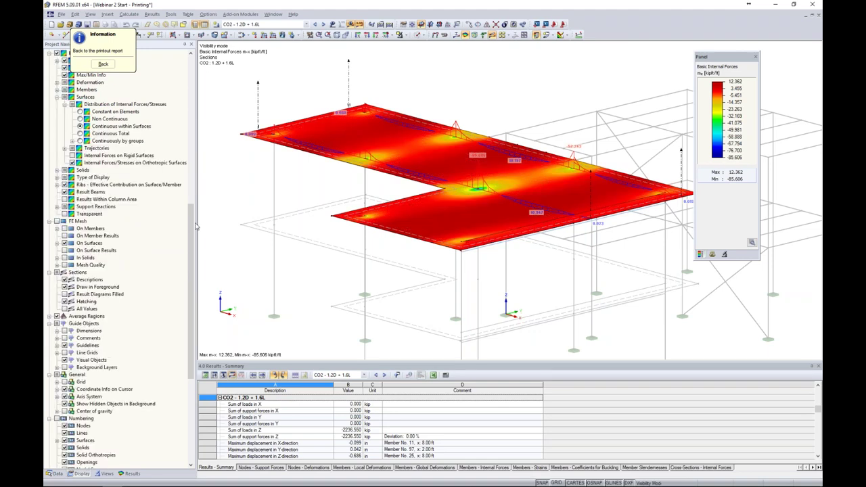
pyautogui.click(103, 63)
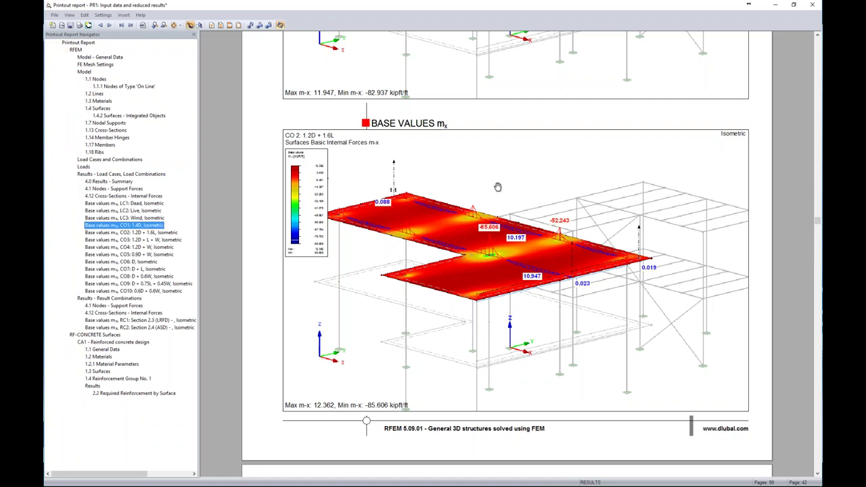
pyautogui.click(124, 225)
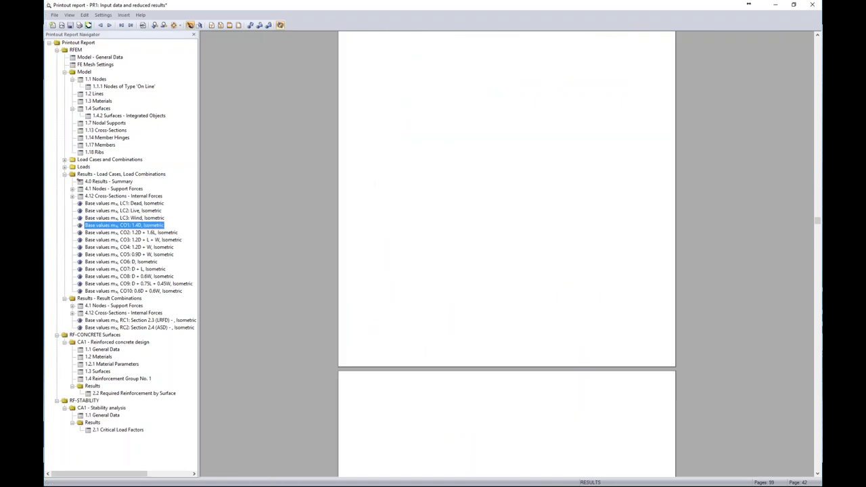
pyautogui.scroll(-5, 491, 203)
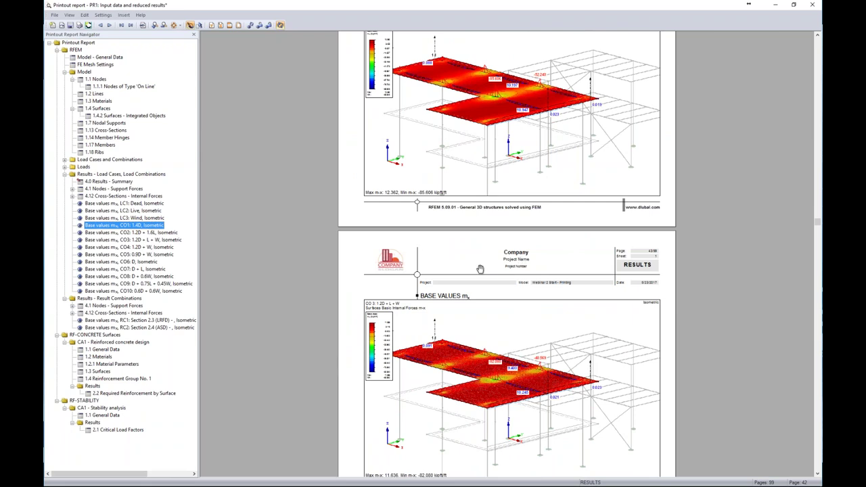
# - Move the RF-CONCRETE Surfaces chapter below the RF-STABILITY chapter in the printout report
pyautogui.click(105, 335)
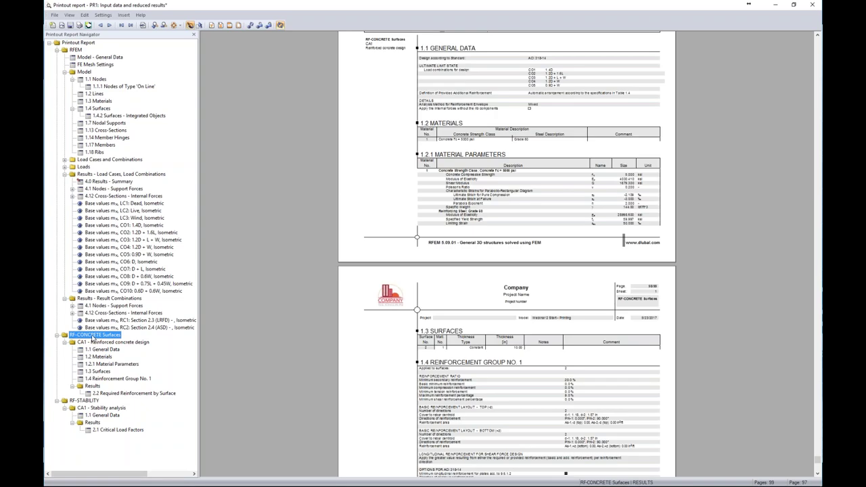
pyautogui.click(84, 401)
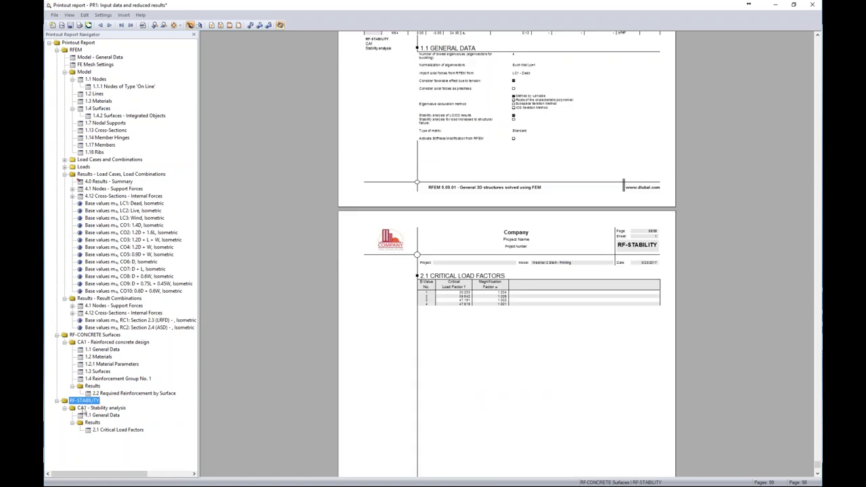
pyautogui.click(101, 336)
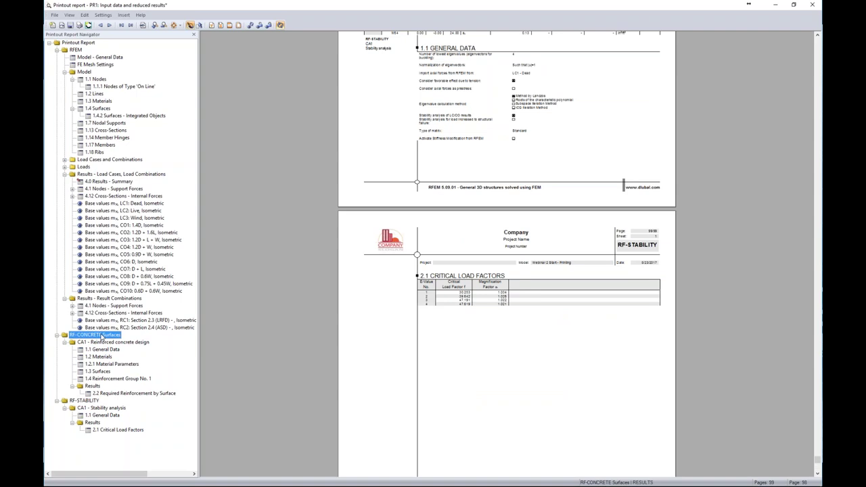
pyautogui.moveTo(102, 336); pyautogui.dragTo(96, 404)
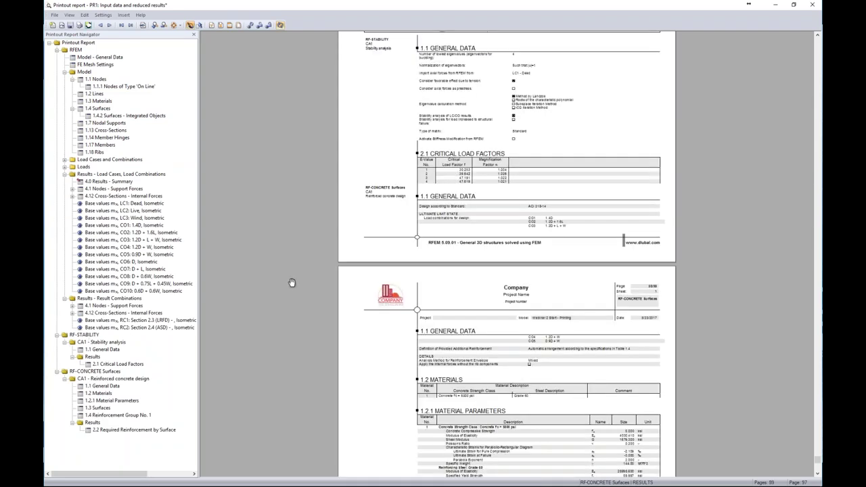
# - Look back through the report's cross-section internal forces tables for the result combinations
pyautogui.scroll(2, 291, 282)
pyautogui.scroll(6, 292, 282)
pyautogui.scroll(12, 291, 282)
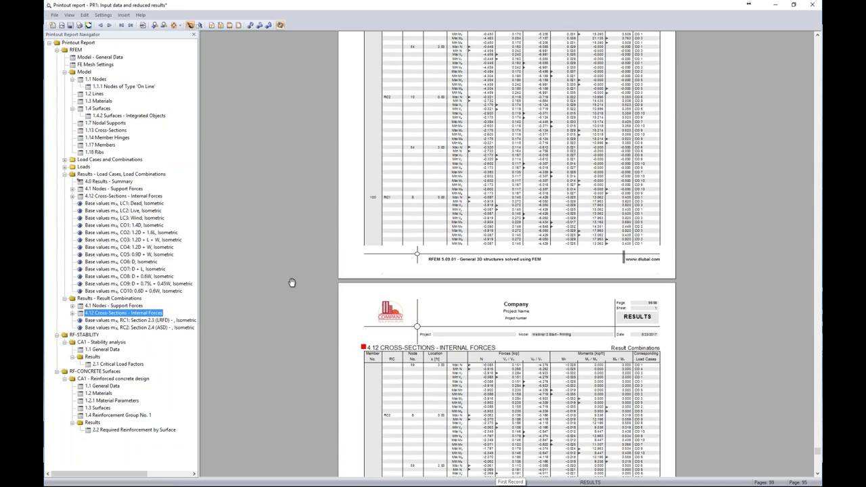
pyautogui.scroll(20, 292, 282)
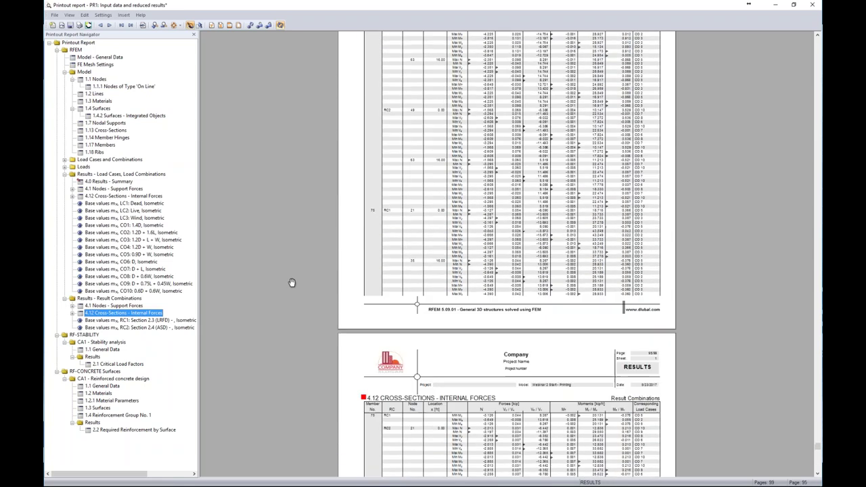
pyautogui.scroll(7, 291, 282)
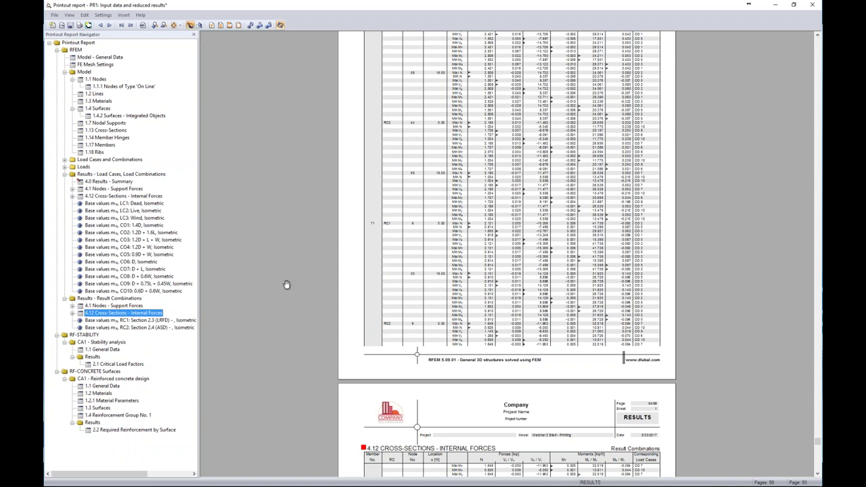
pyautogui.hotkey('alt', 'Tab')
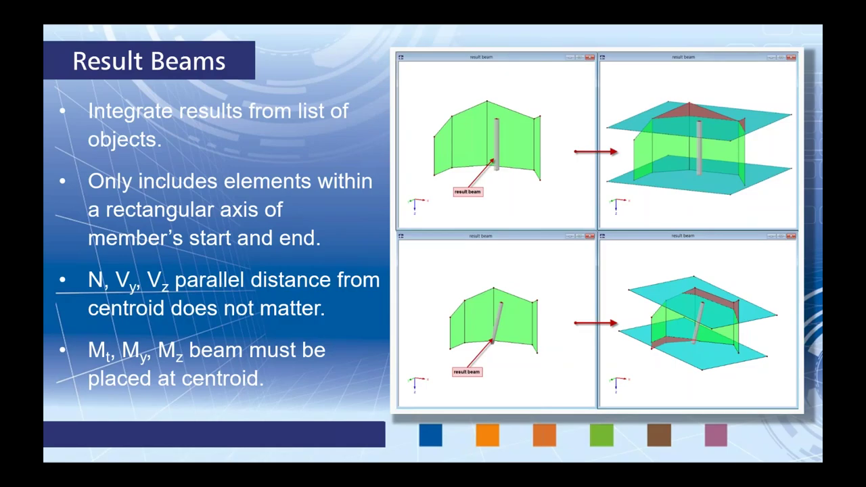
pyautogui.press('Right')
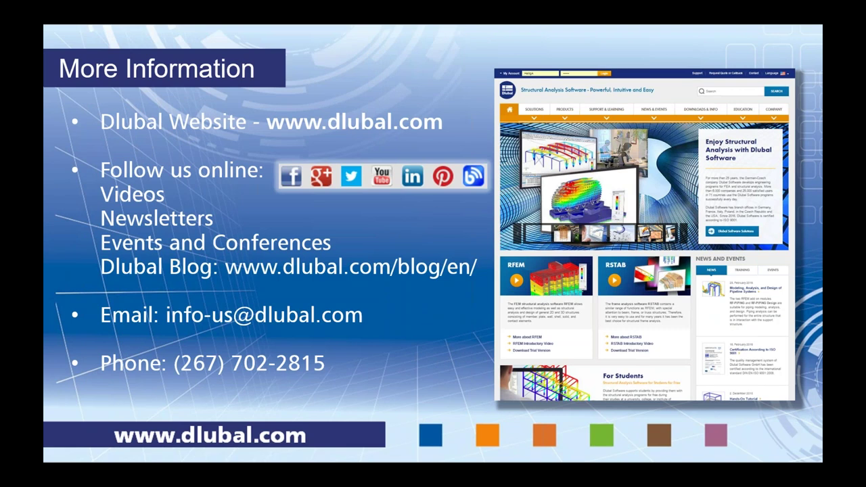